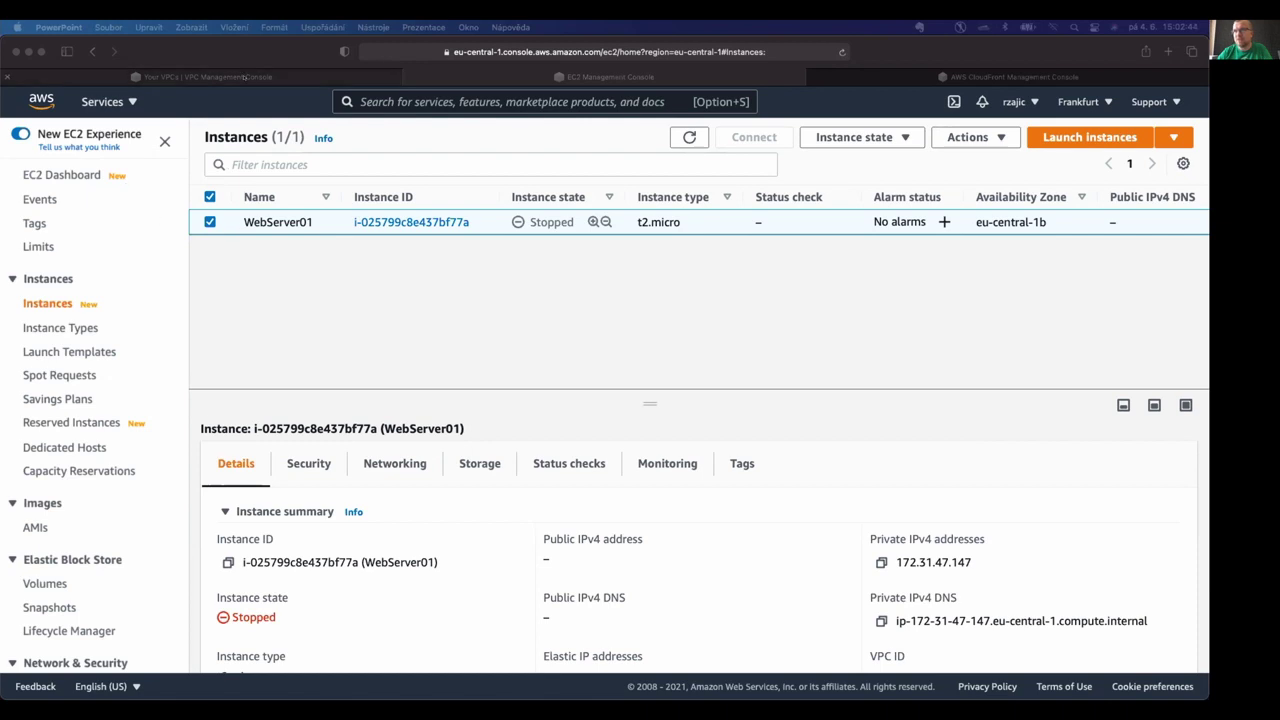
# Add an Amazon-provided IPv6 CIDR block to VPC vpc-74ea021e with network border group eu-central-1.
pyautogui.click(245, 80)
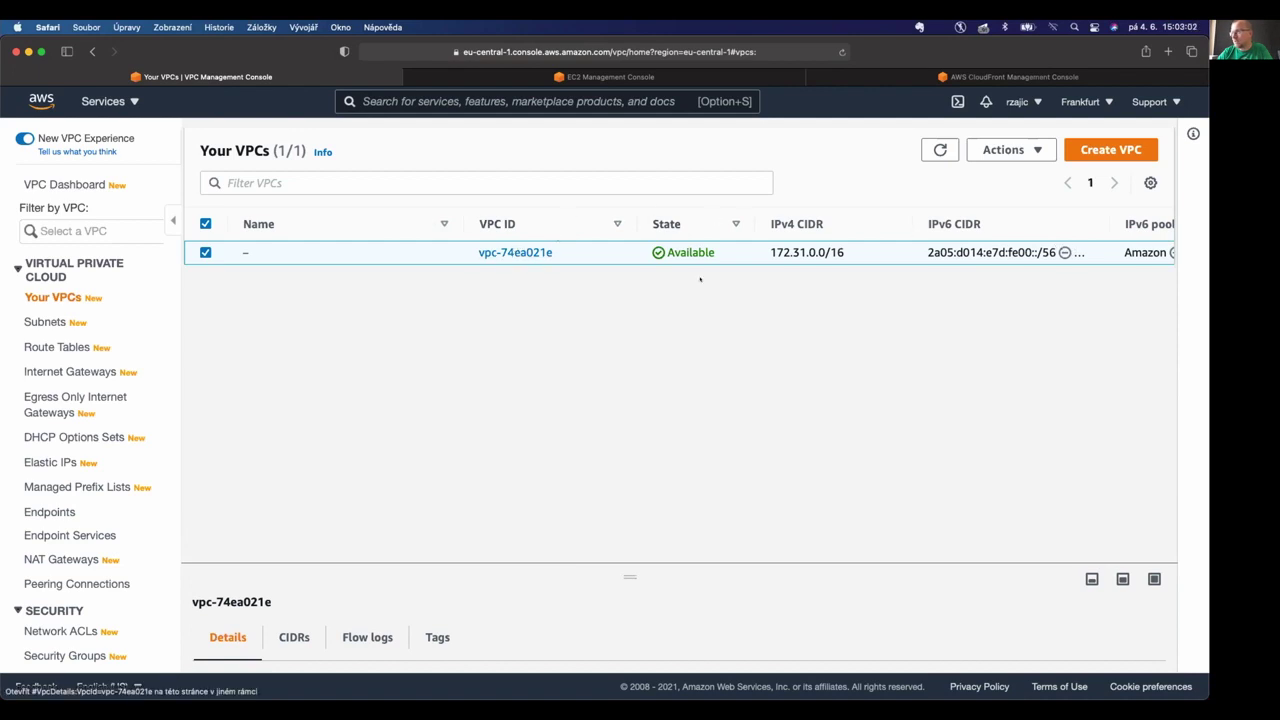
pyautogui.click(511, 253)
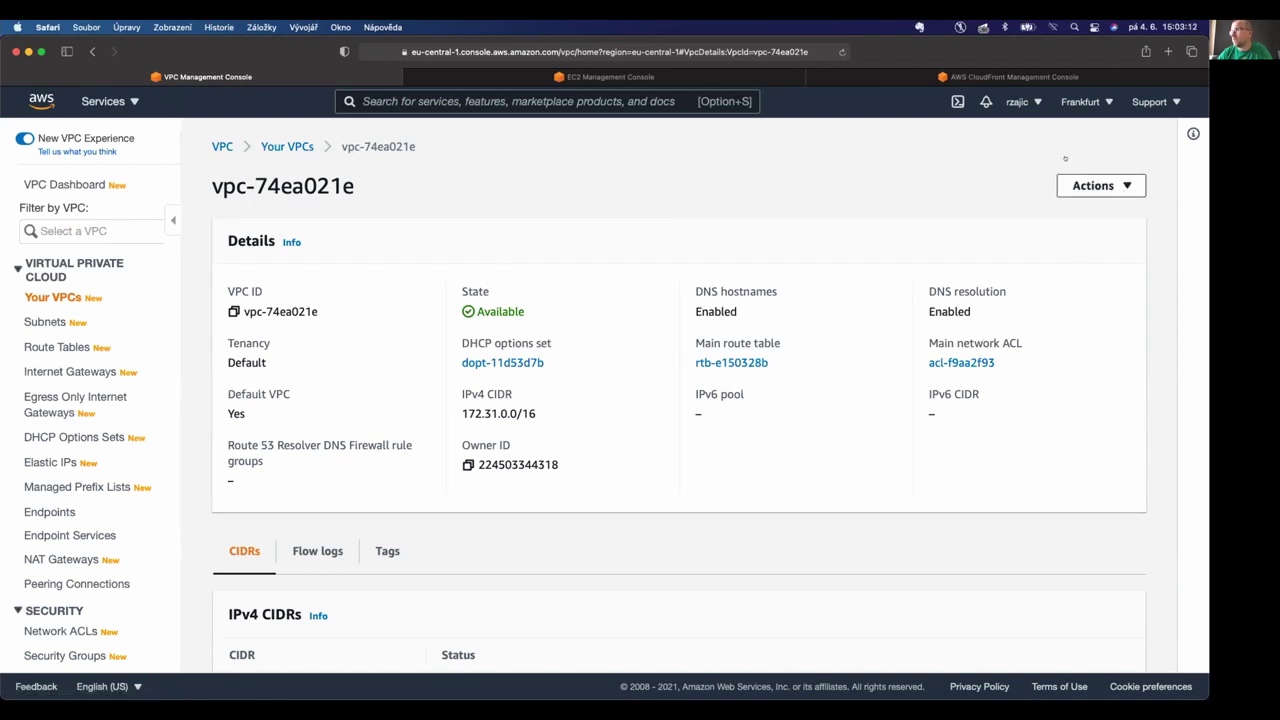
pyautogui.click(1097, 185)
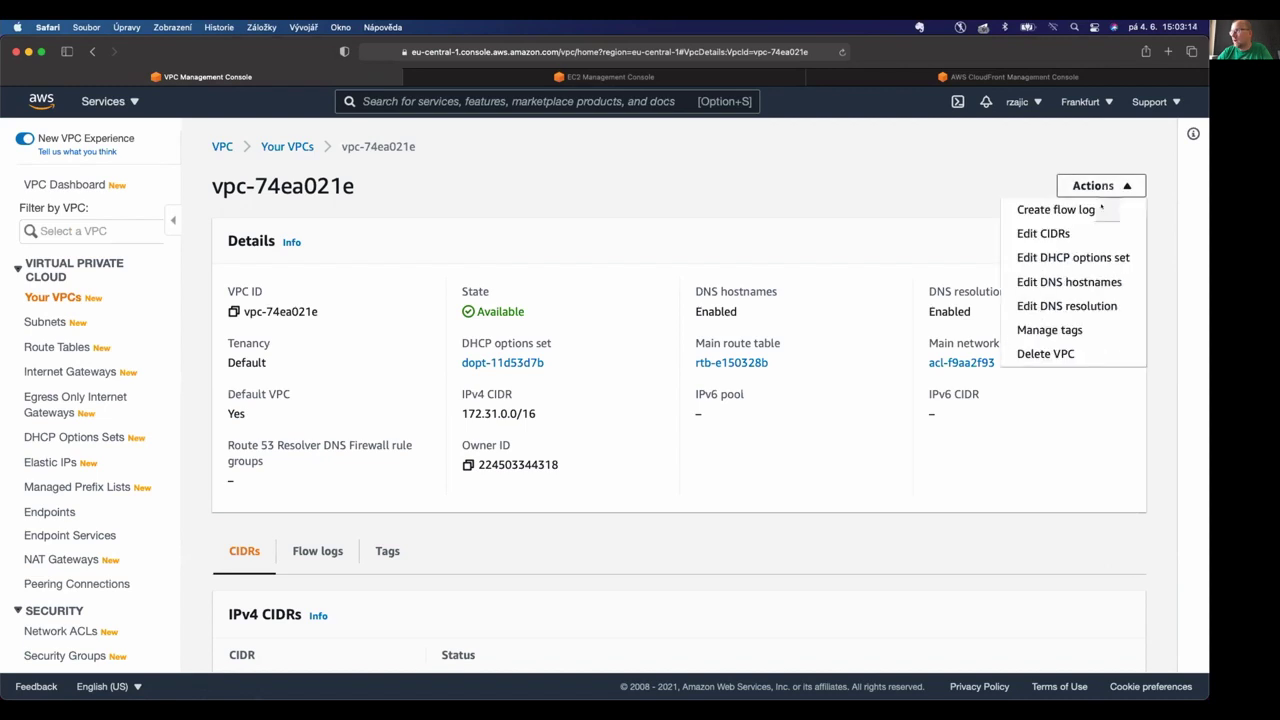
pyautogui.click(1045, 231)
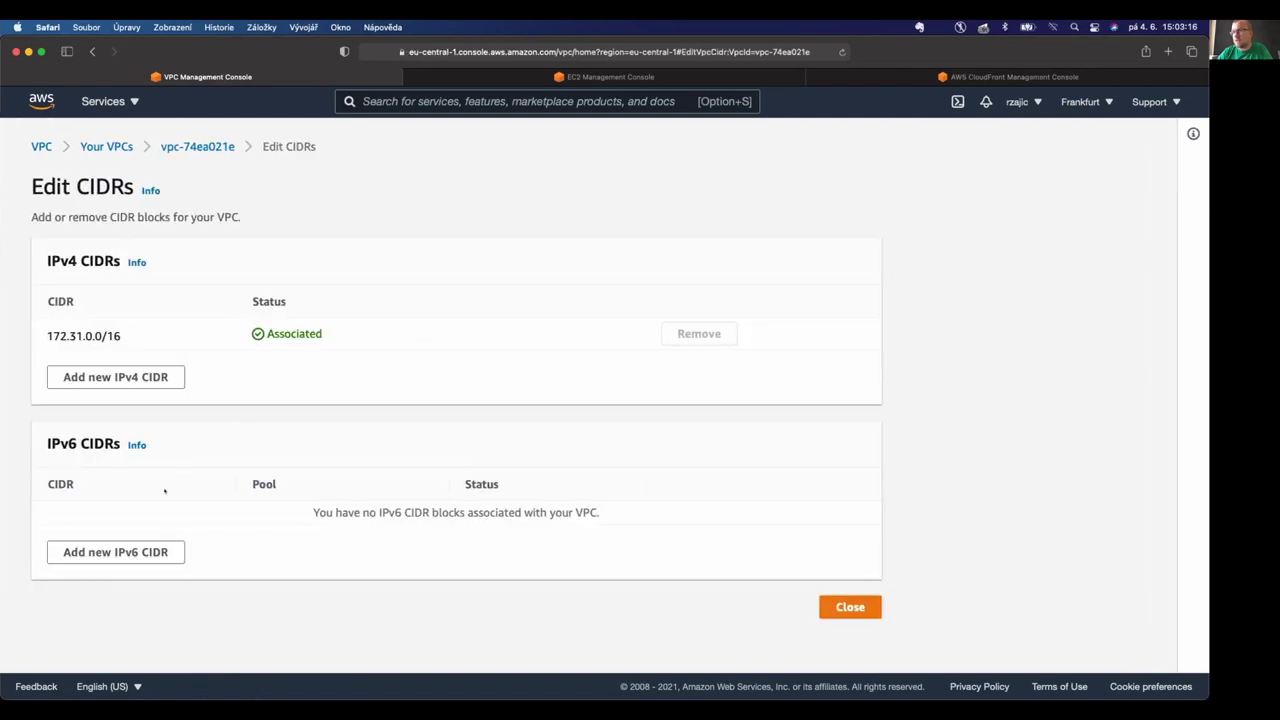
pyautogui.click(115, 552)
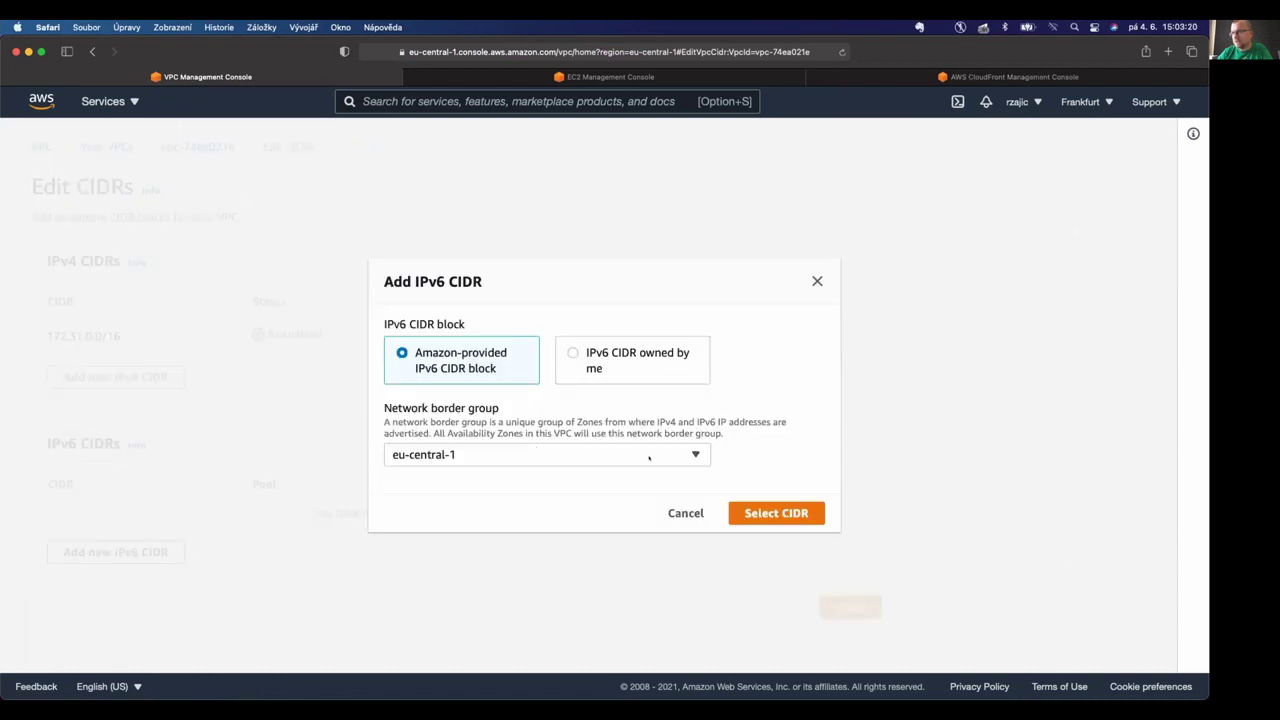
pyautogui.click(790, 516)
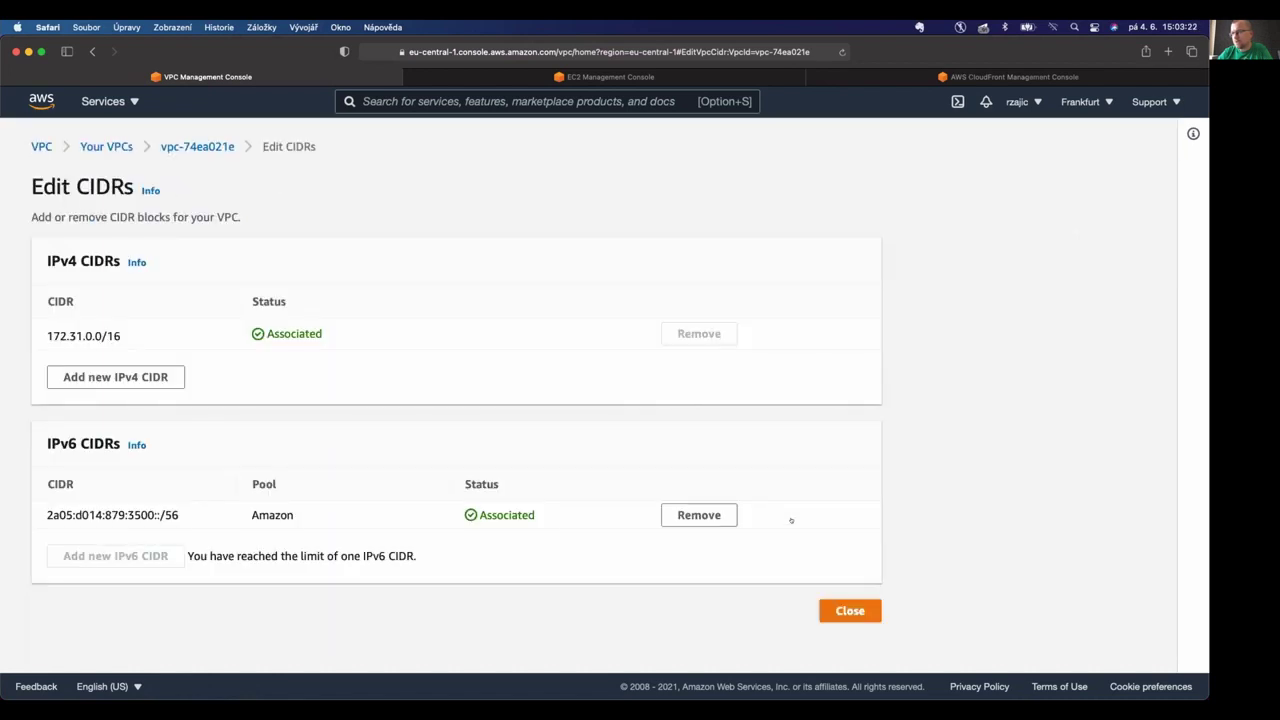
# Examine the VPC's associated IPv6 CIDR block and its prefix length, then review the block in the VPC's details.
pyautogui.tripleClick(84, 514)
pyautogui.click(84, 514)
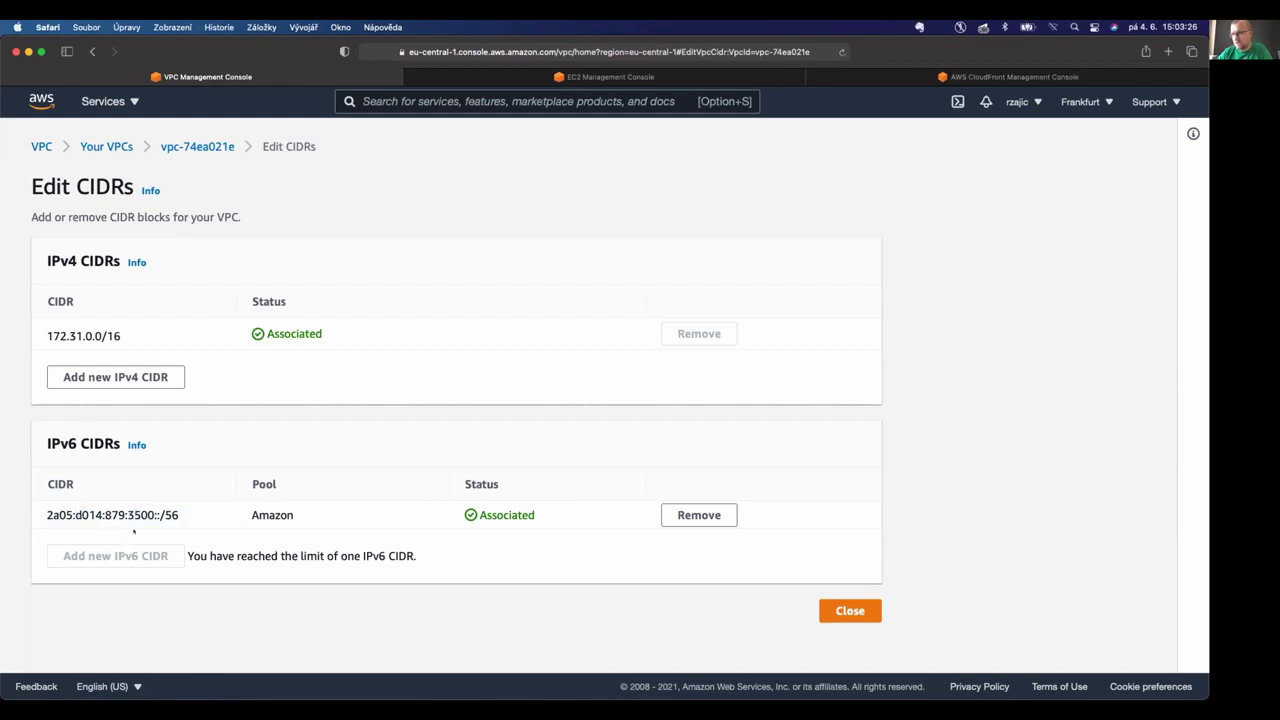
pyautogui.moveTo(177, 514); pyautogui.dragTo(165, 513)
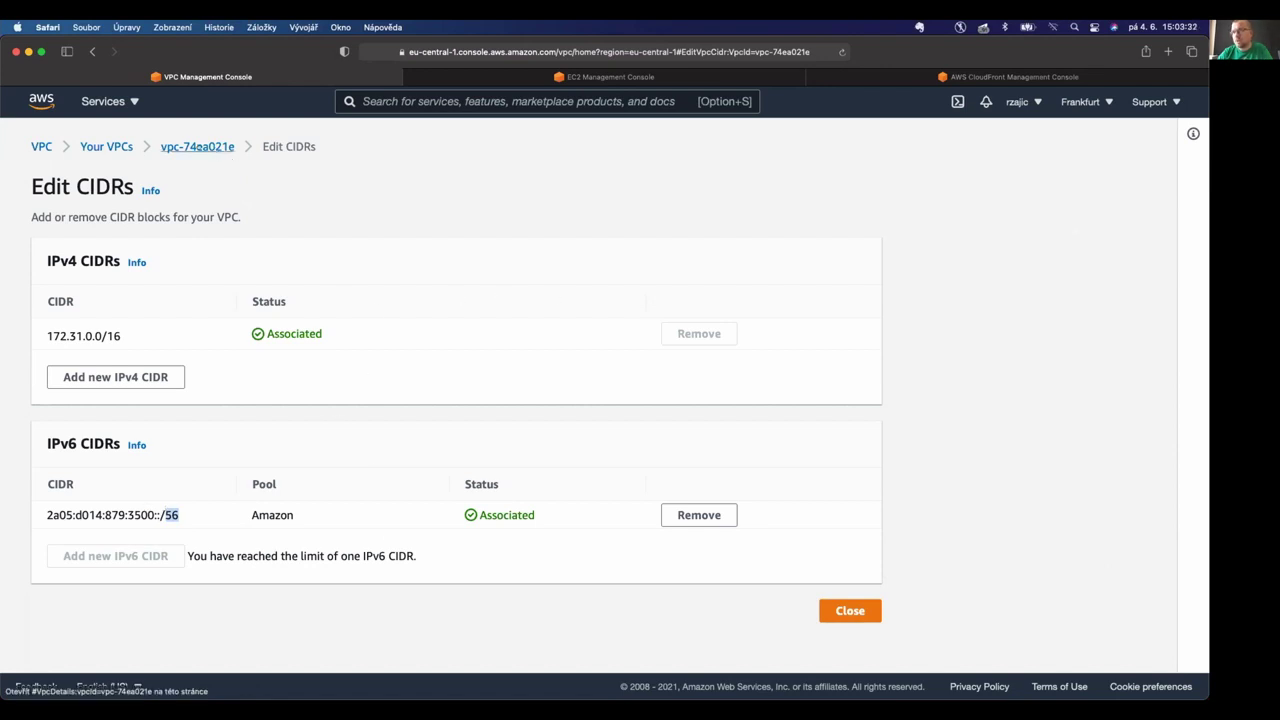
pyautogui.click(850, 611)
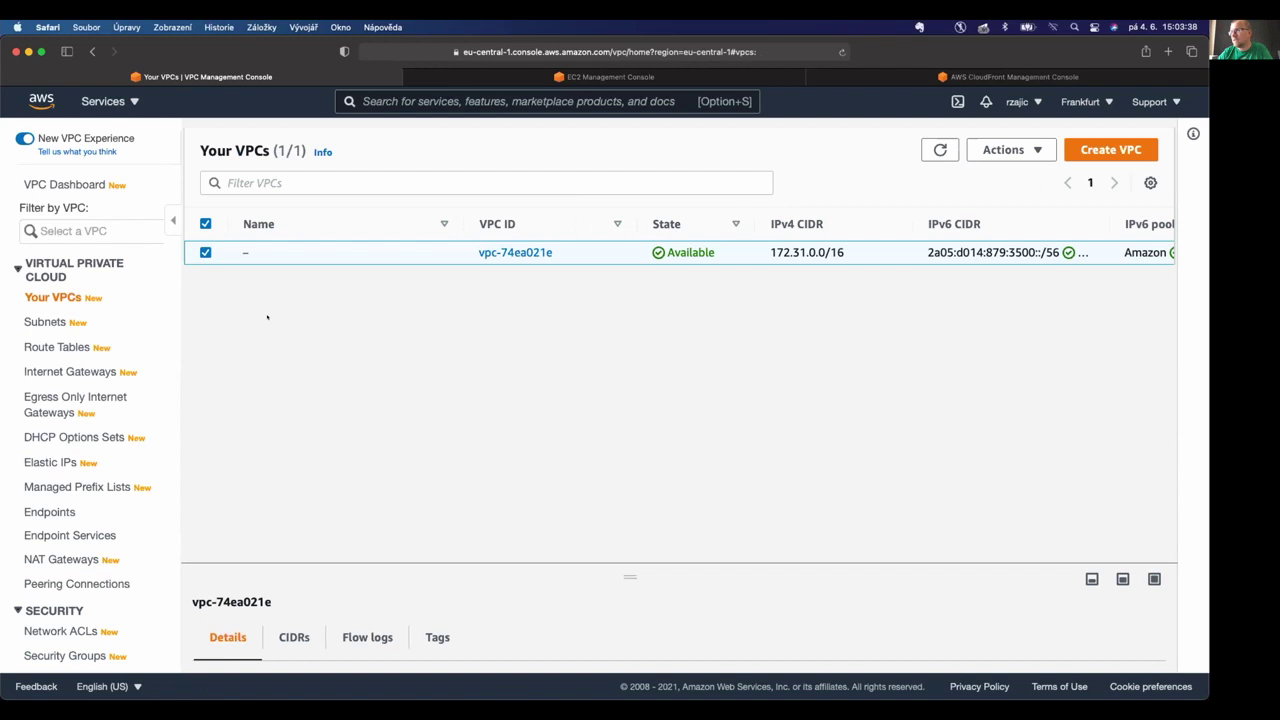
pyautogui.moveTo(630, 577); pyautogui.dragTo(630, 397)
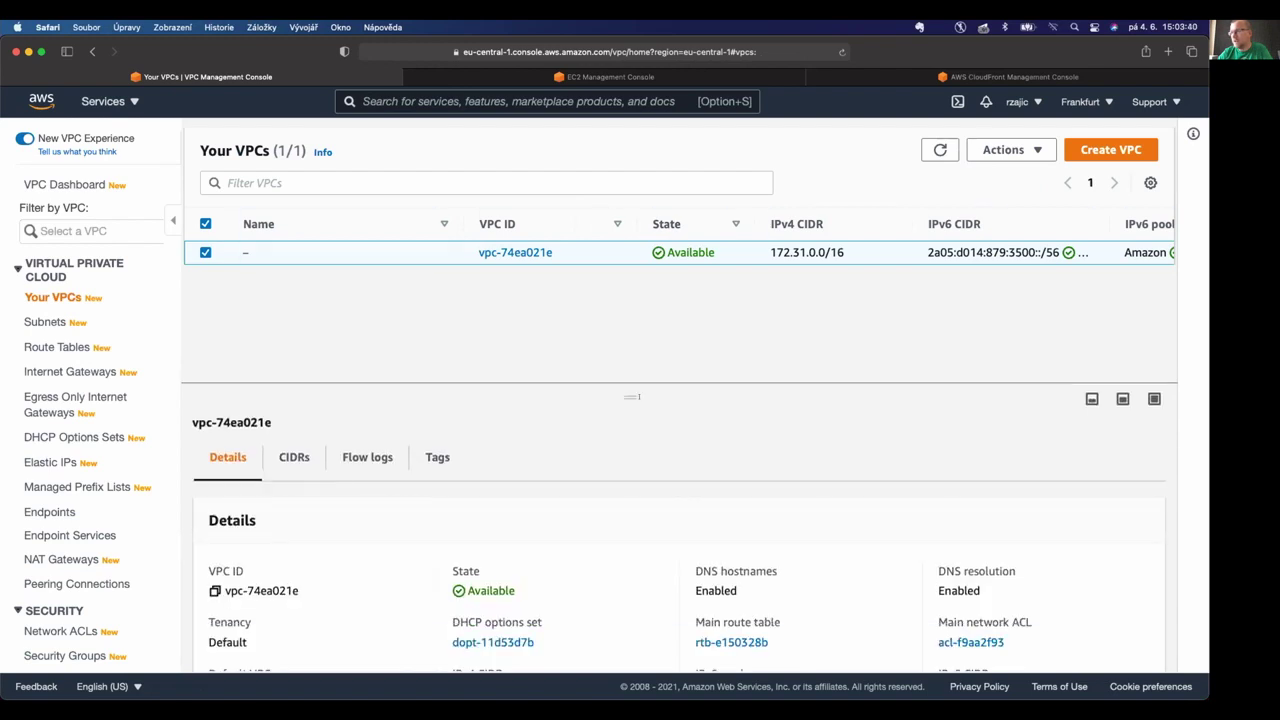
pyautogui.scroll(-3, 526, 557)
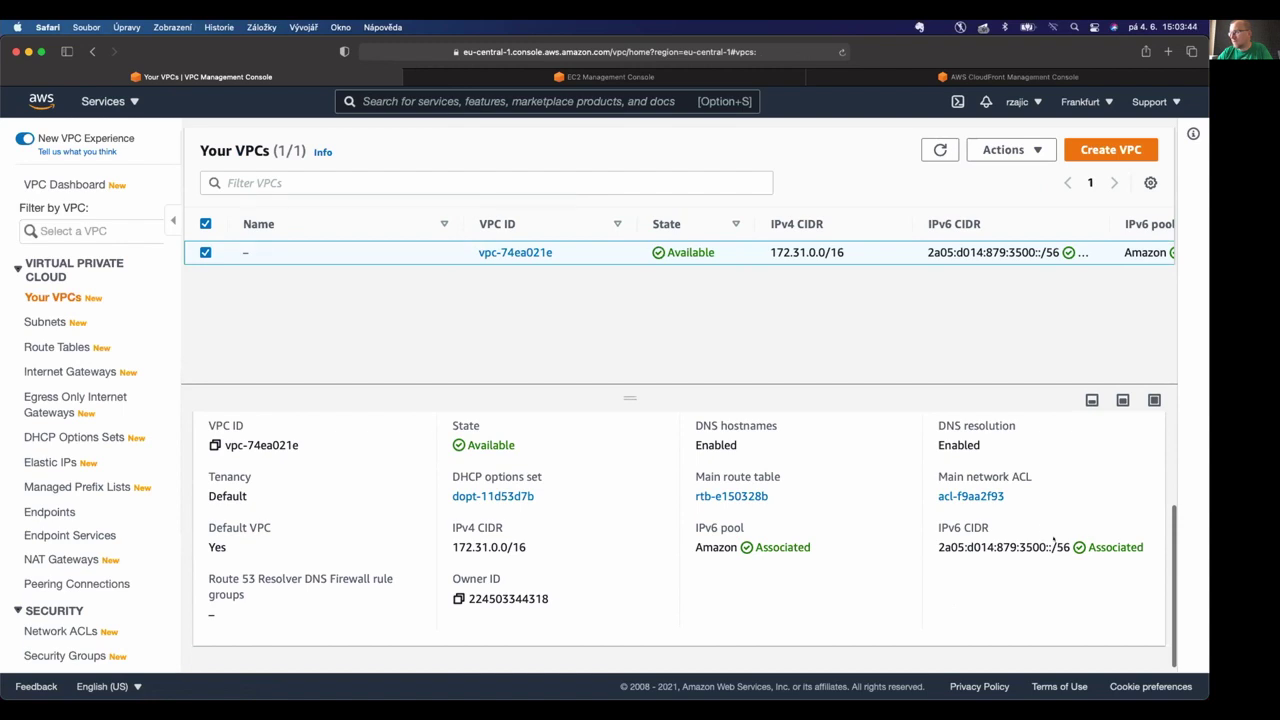
# Assign an IPv6 CIDR block to subnet-240ada4e with subnet digits fe, giving 2a05:d014:879:35fe::/64, and save it.
pyautogui.click(45, 322)
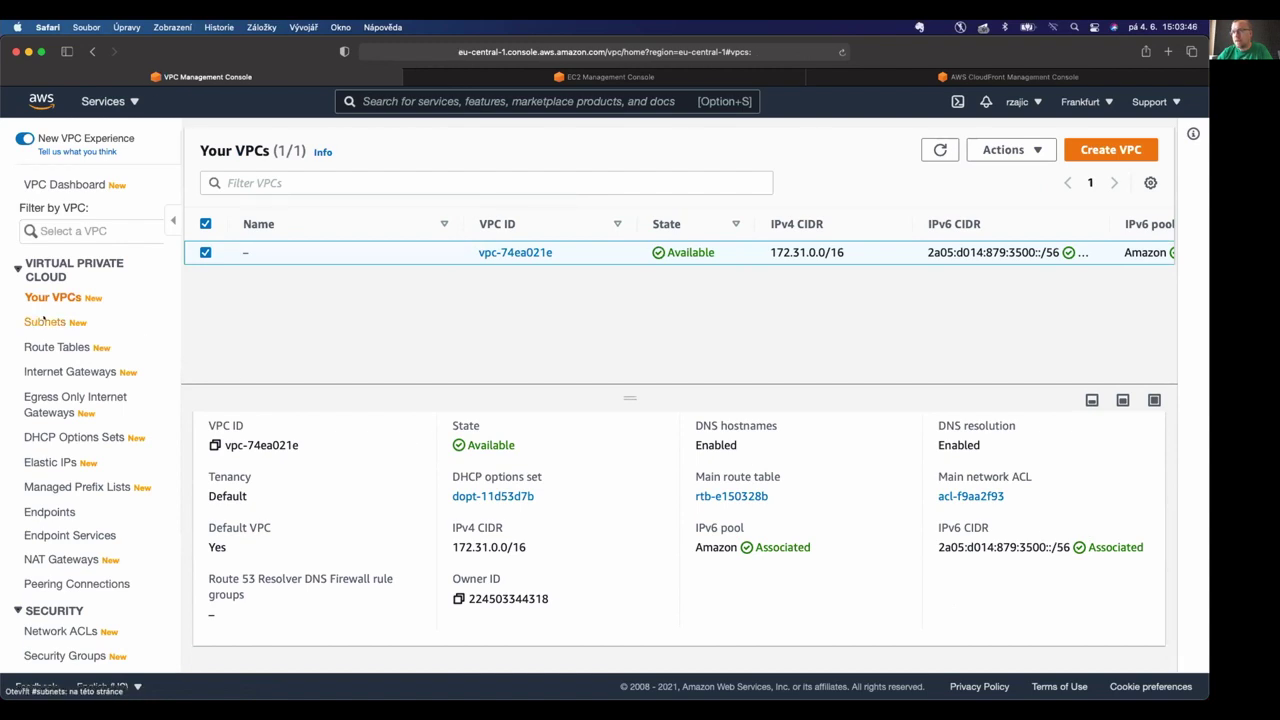
pyautogui.click(205, 300)
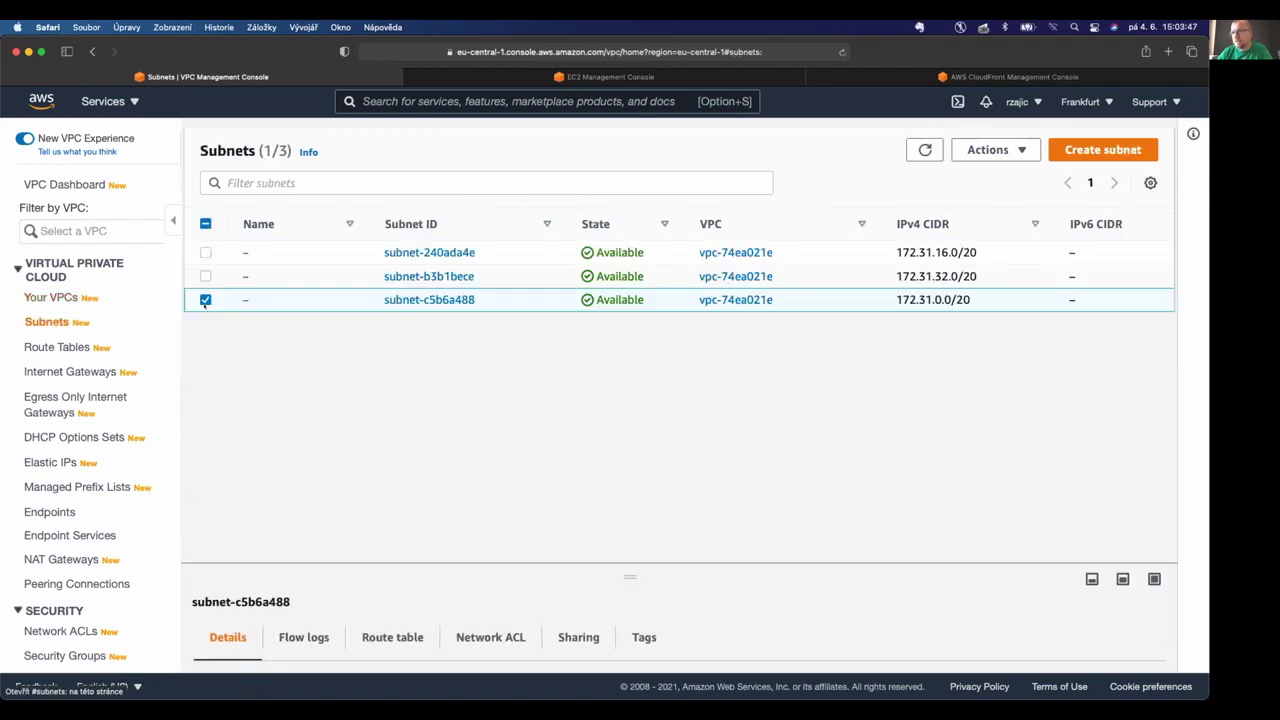
pyautogui.click(416, 254)
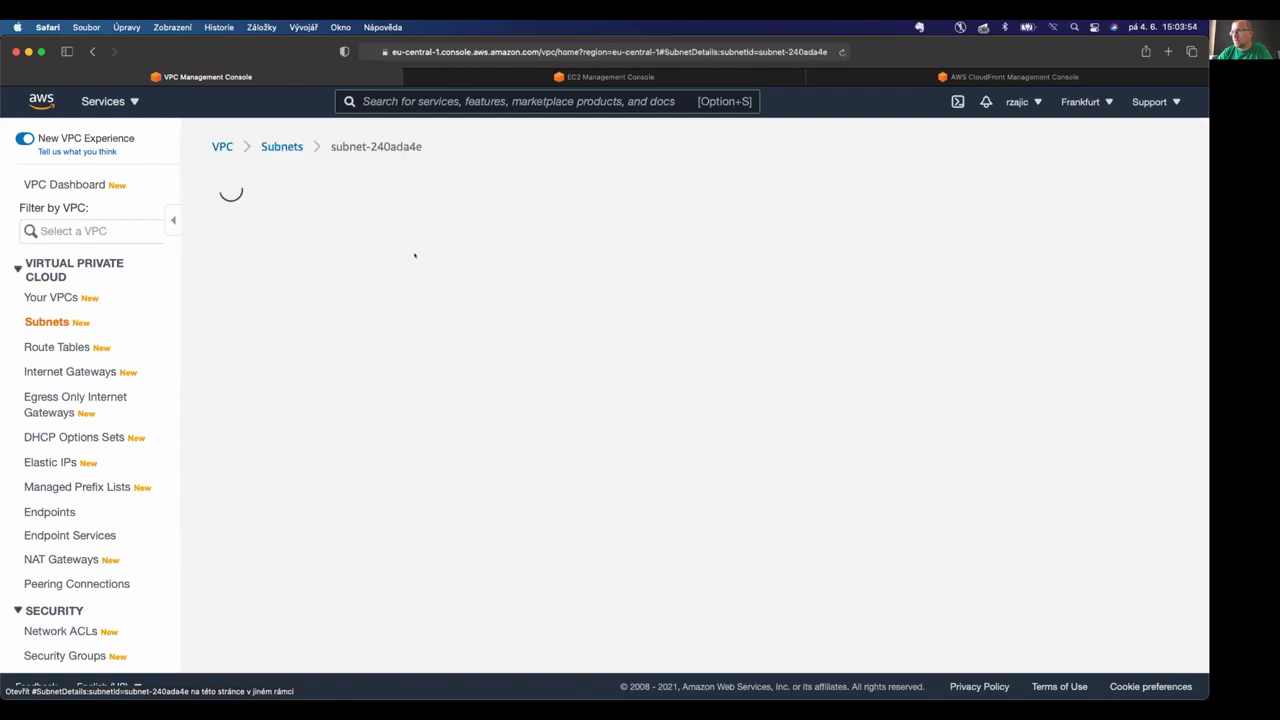
pyautogui.click(1124, 185)
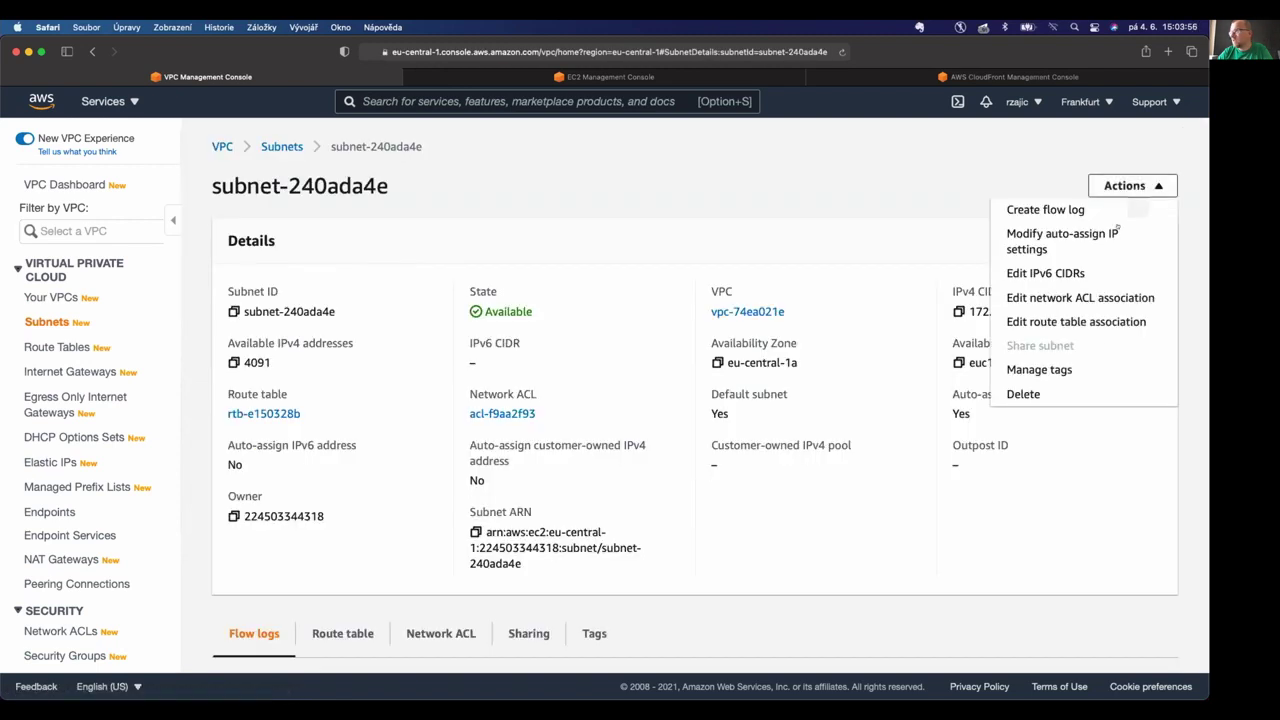
pyautogui.click(1040, 271)
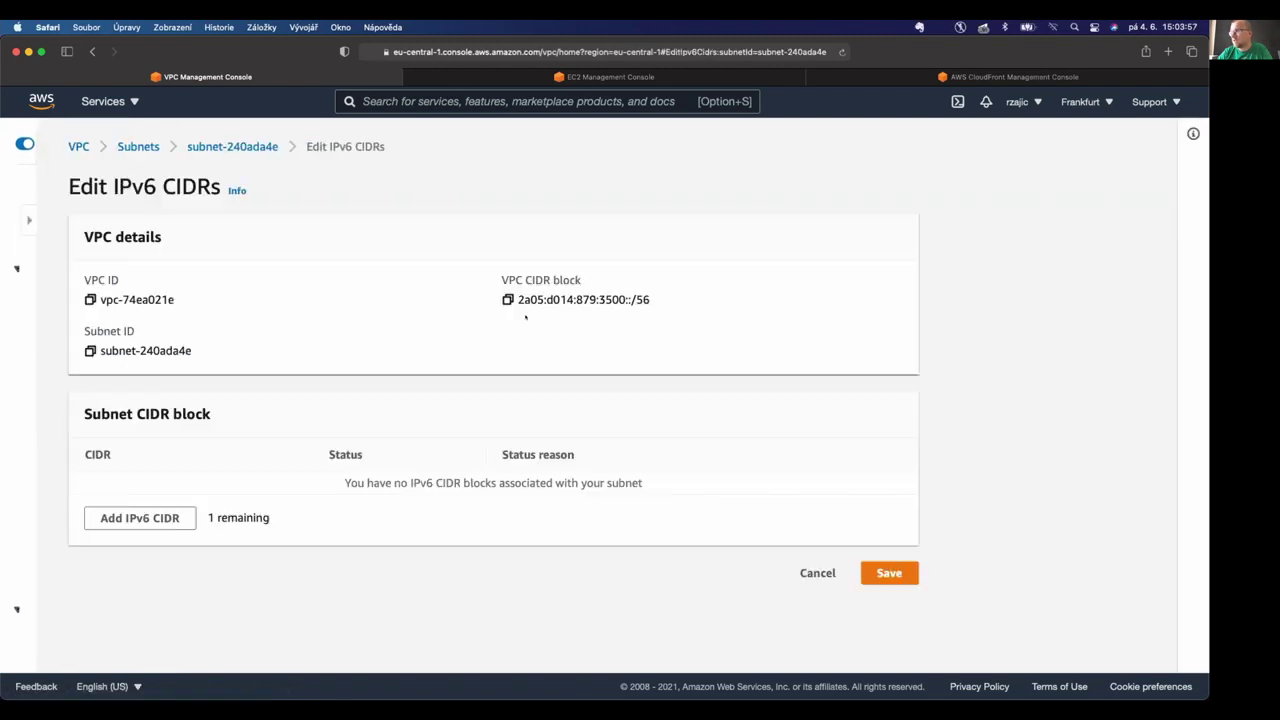
pyautogui.click(140, 515)
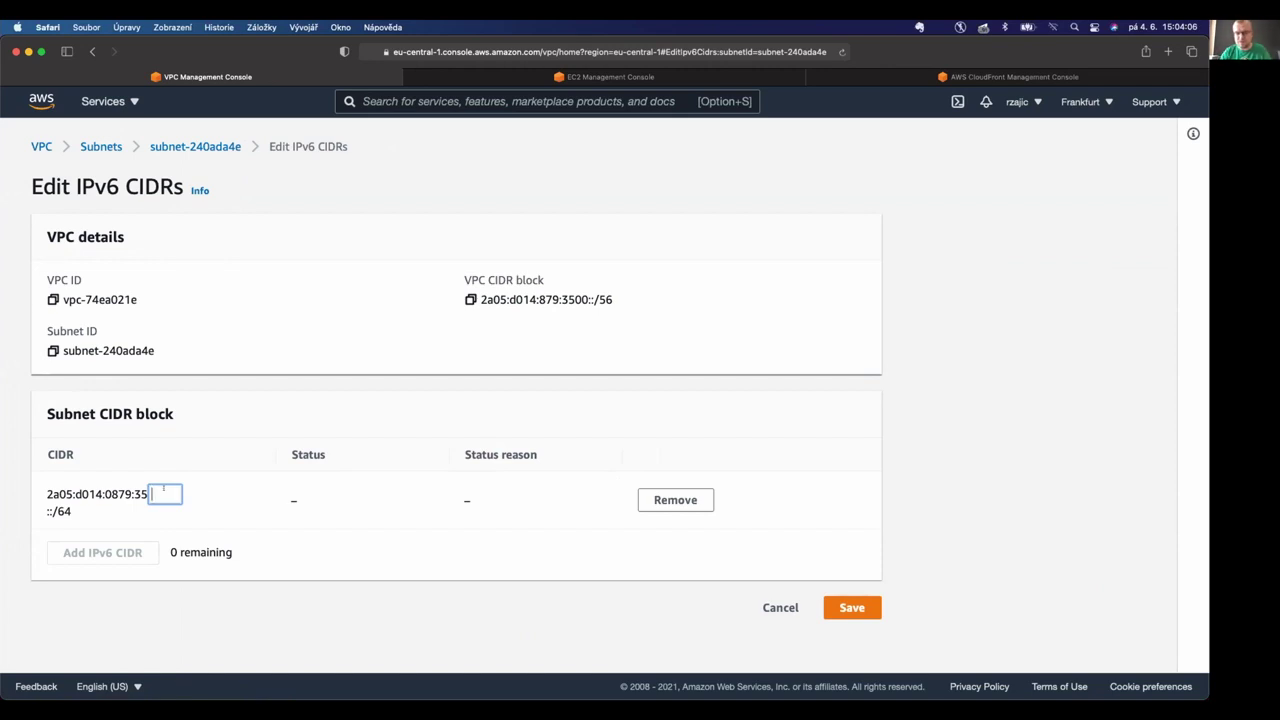
pyautogui.write('fe')
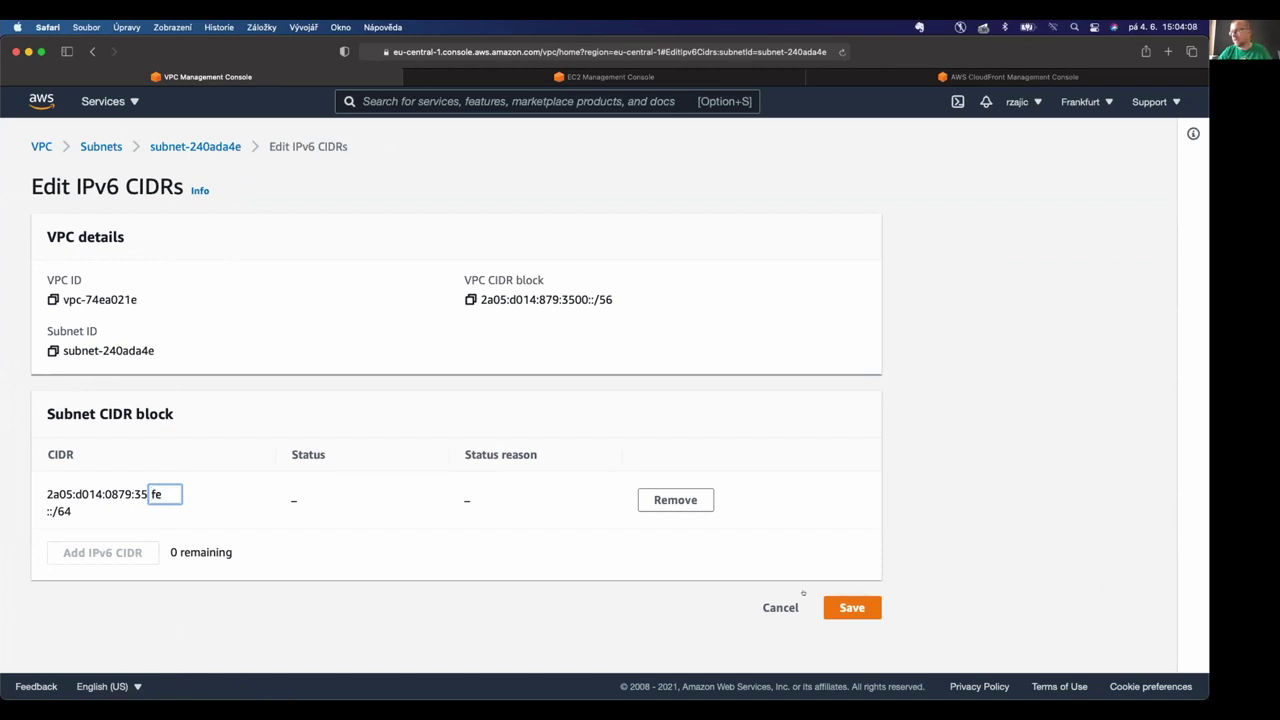
pyautogui.click(851, 604)
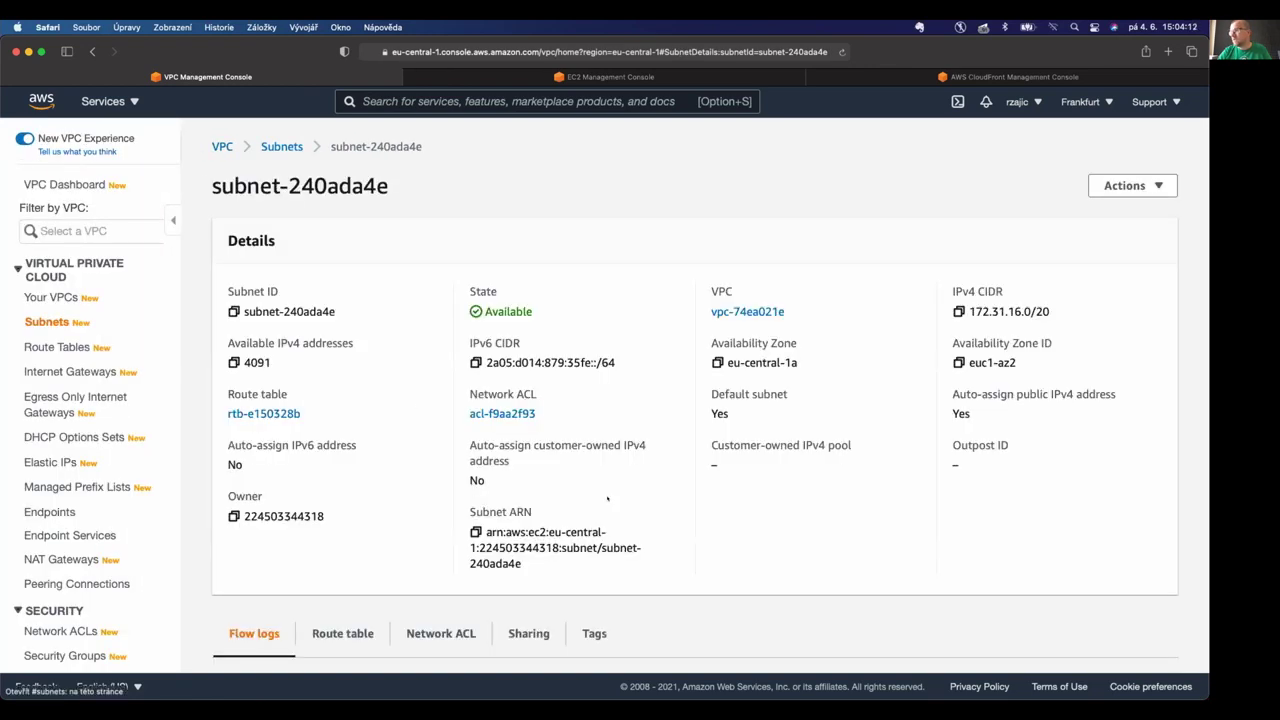
pyautogui.doubleClick(580, 362)
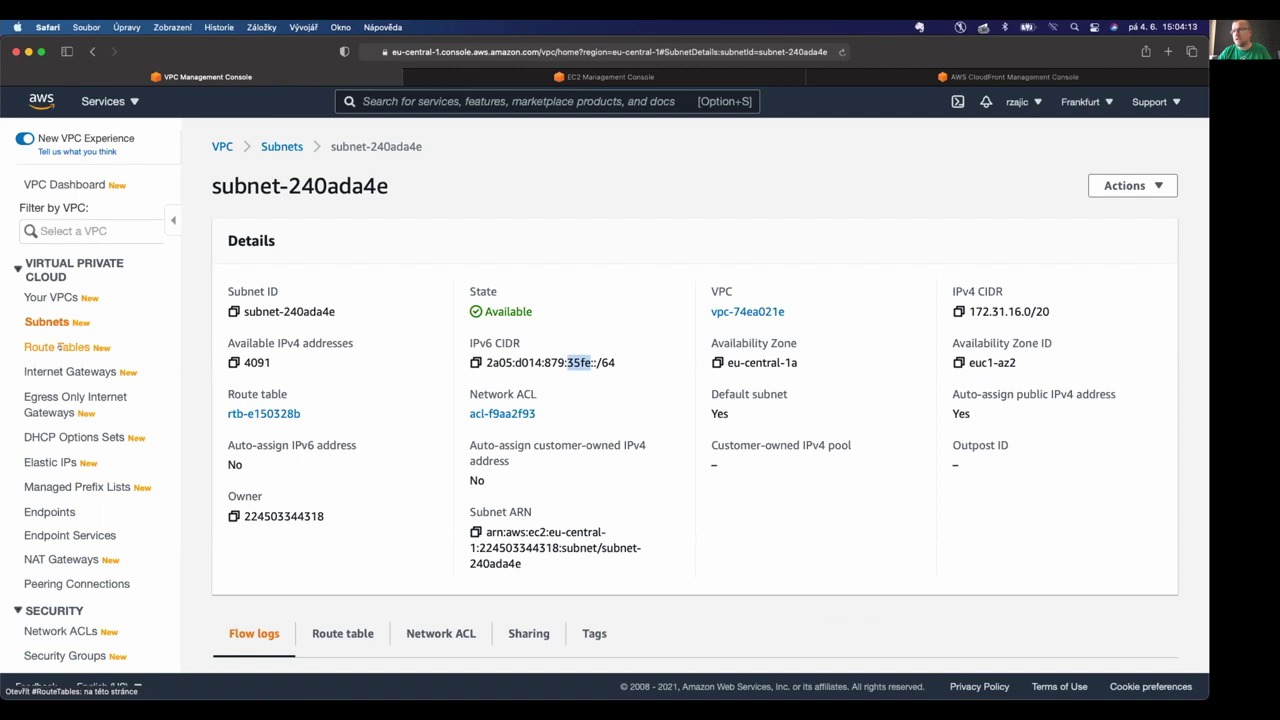
pyautogui.click(46, 321)
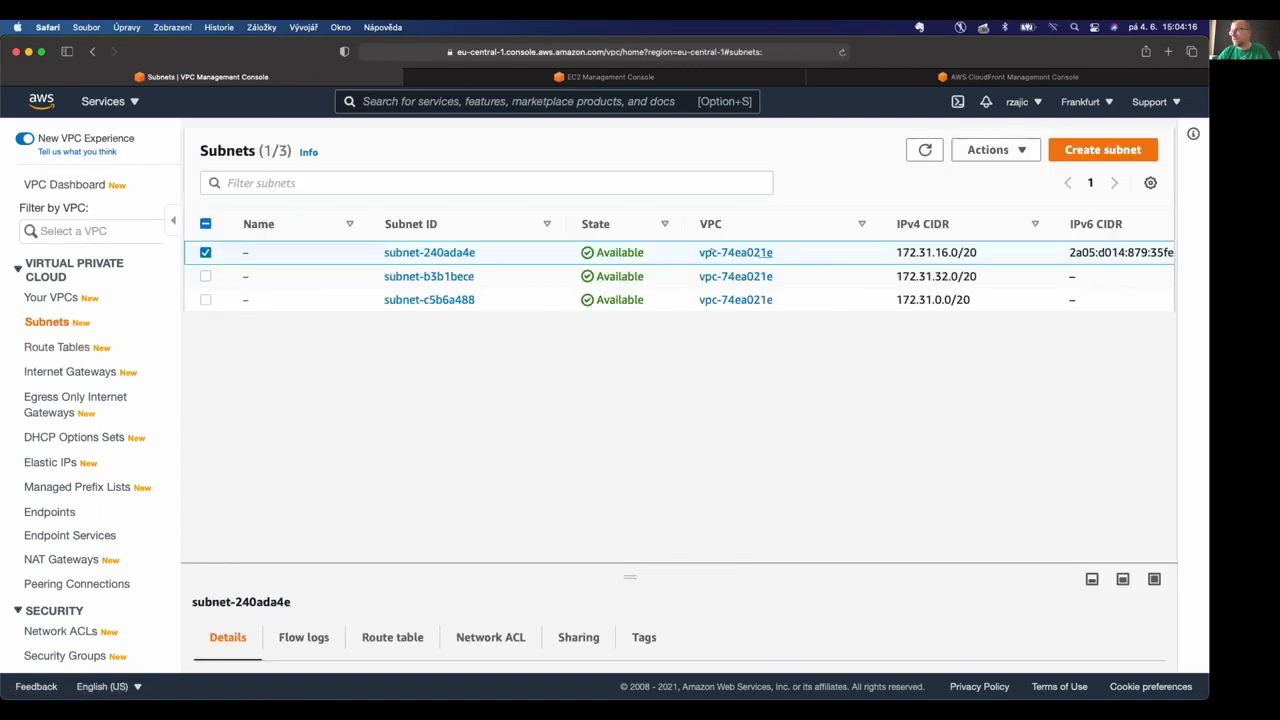
pyautogui.click(710, 253)
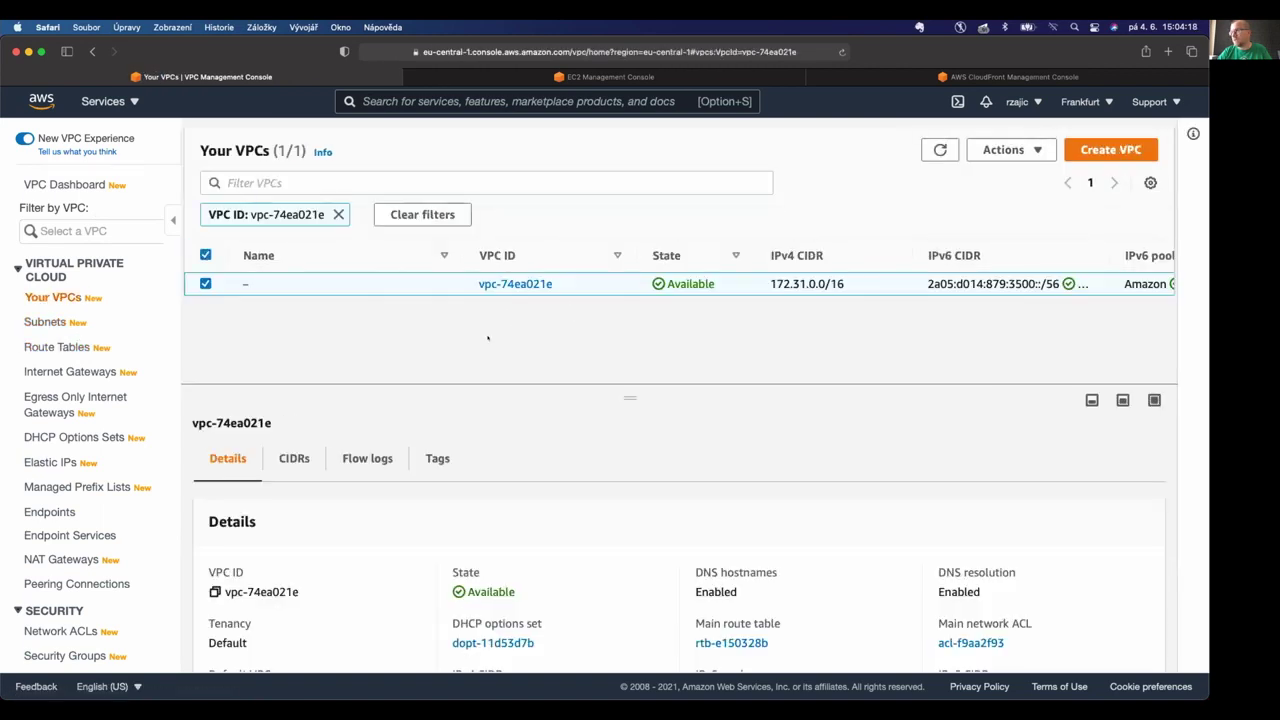
pyautogui.click(1010, 150)
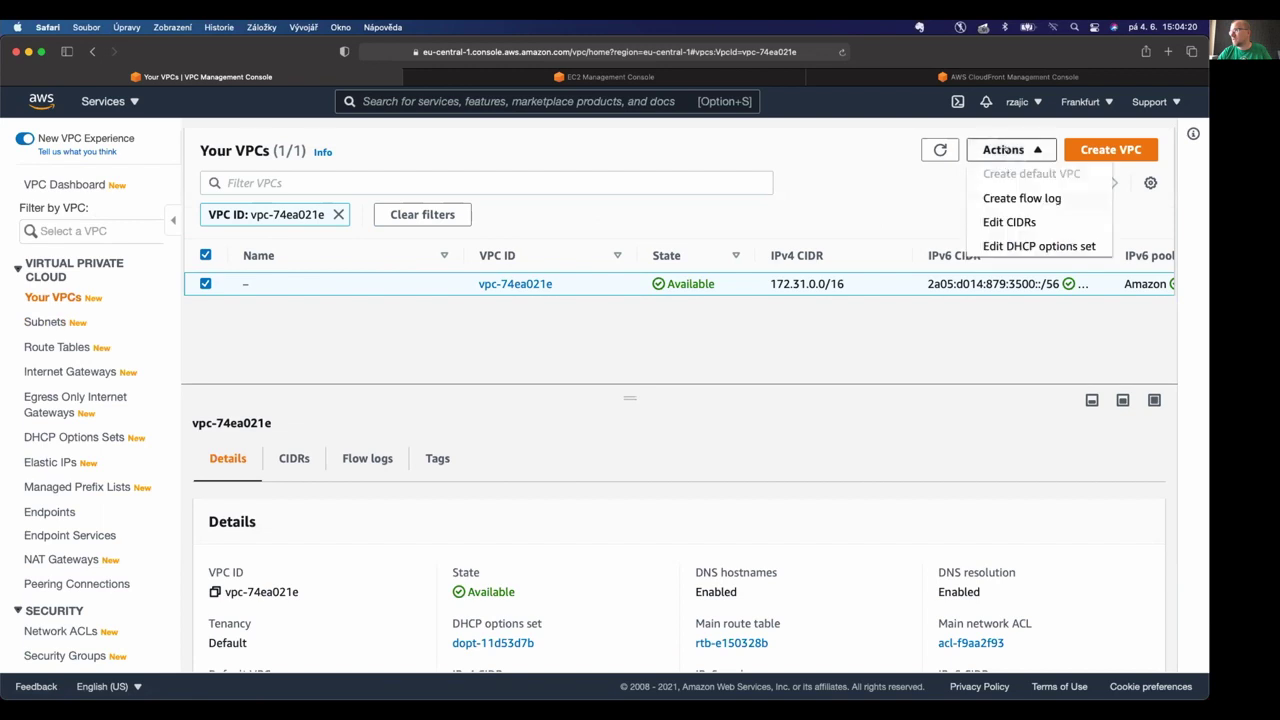
pyautogui.click(1010, 220)
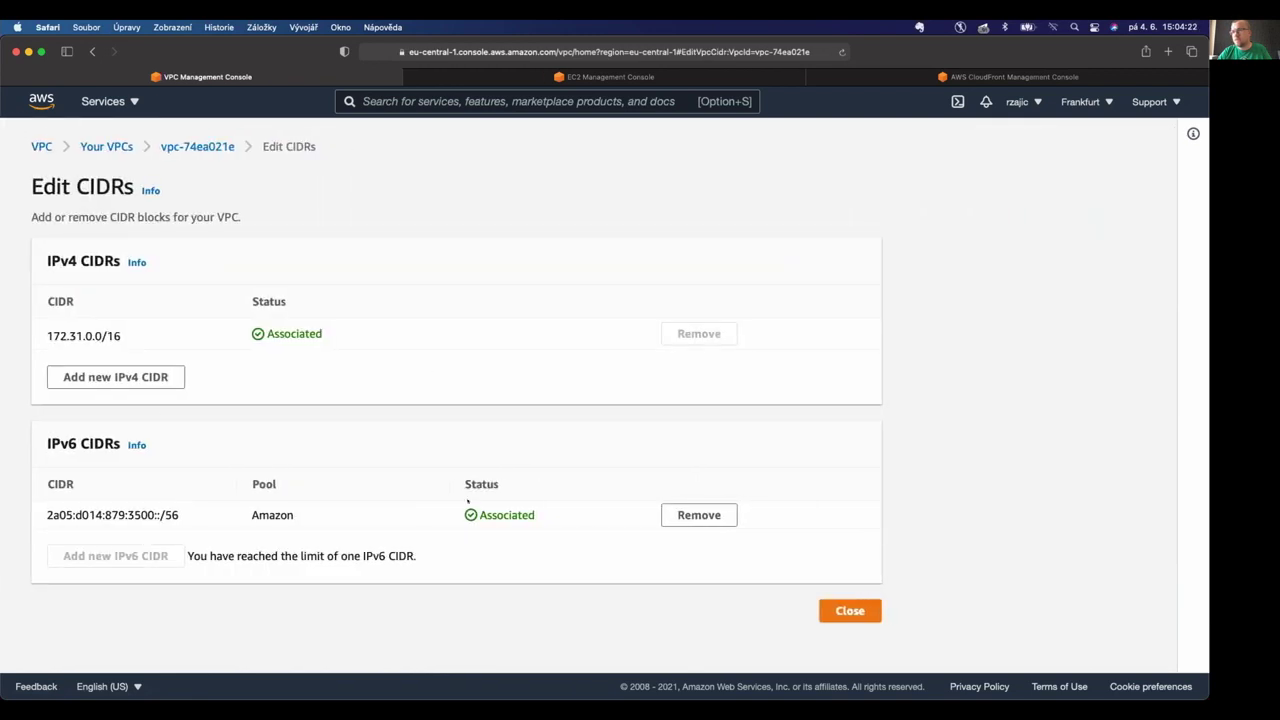
pyautogui.click(850, 610)
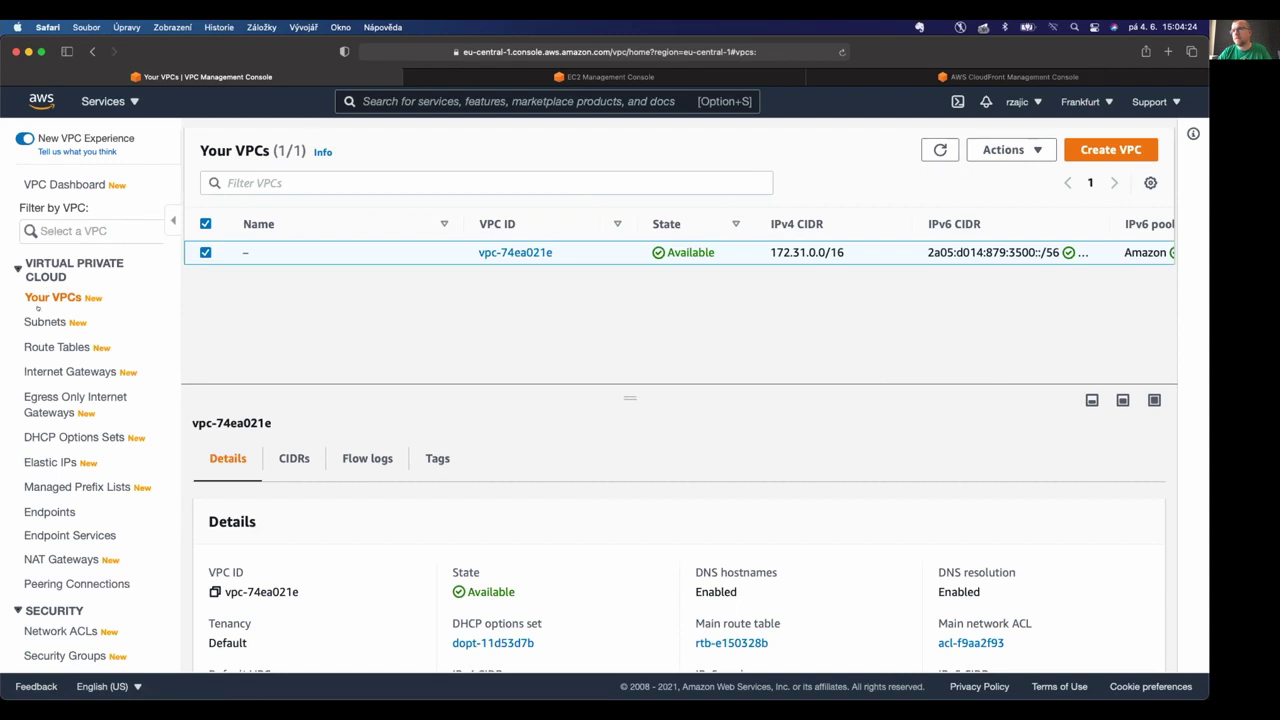
# Assign an IPv6 CIDR block to subnet-b3b1bece with subnet digits ab, giving 2a05:d014:879:35ab::/64, and save it.
pyautogui.click(45, 321)
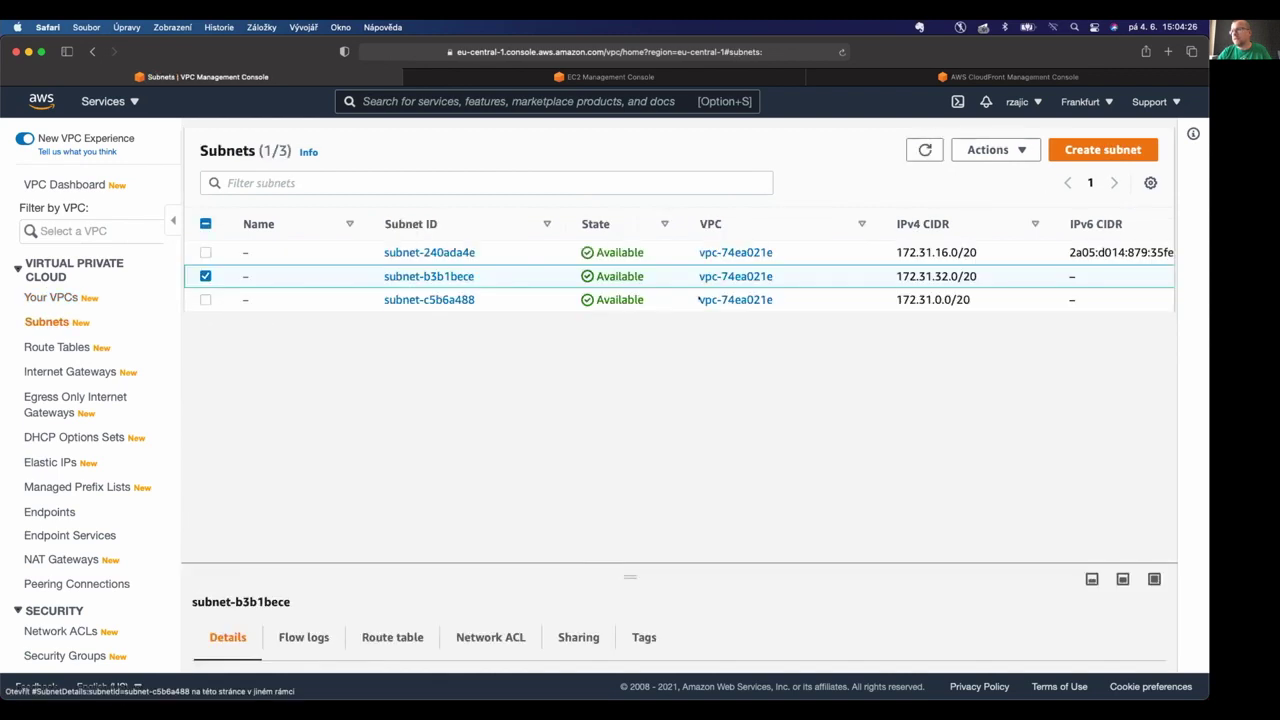
pyautogui.click(448, 276)
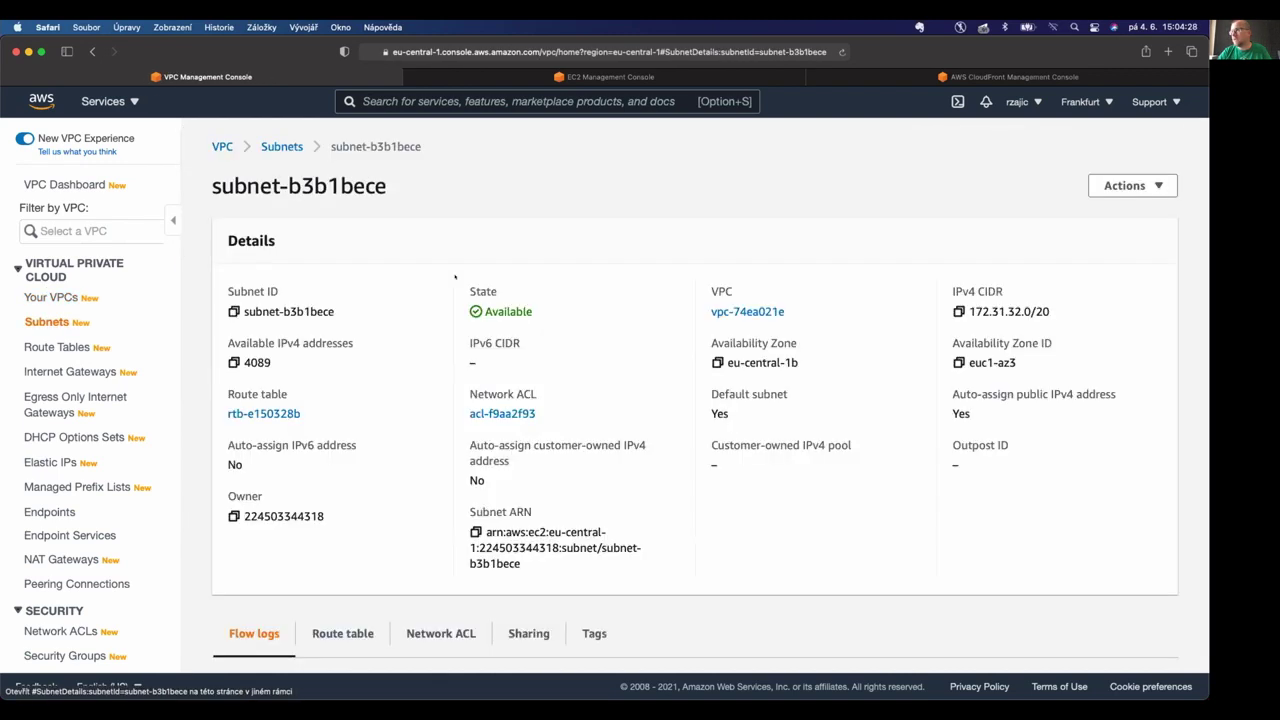
pyautogui.click(1124, 185)
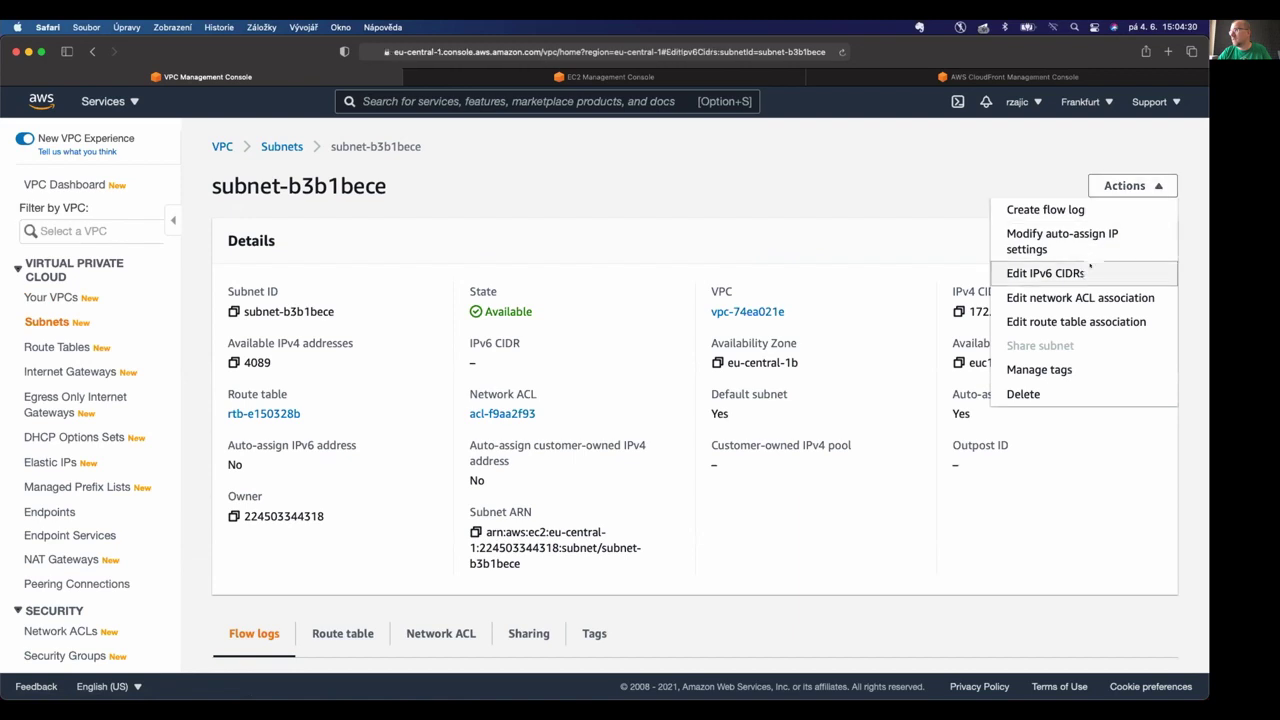
pyautogui.click(1072, 270)
pyautogui.click(137, 518)
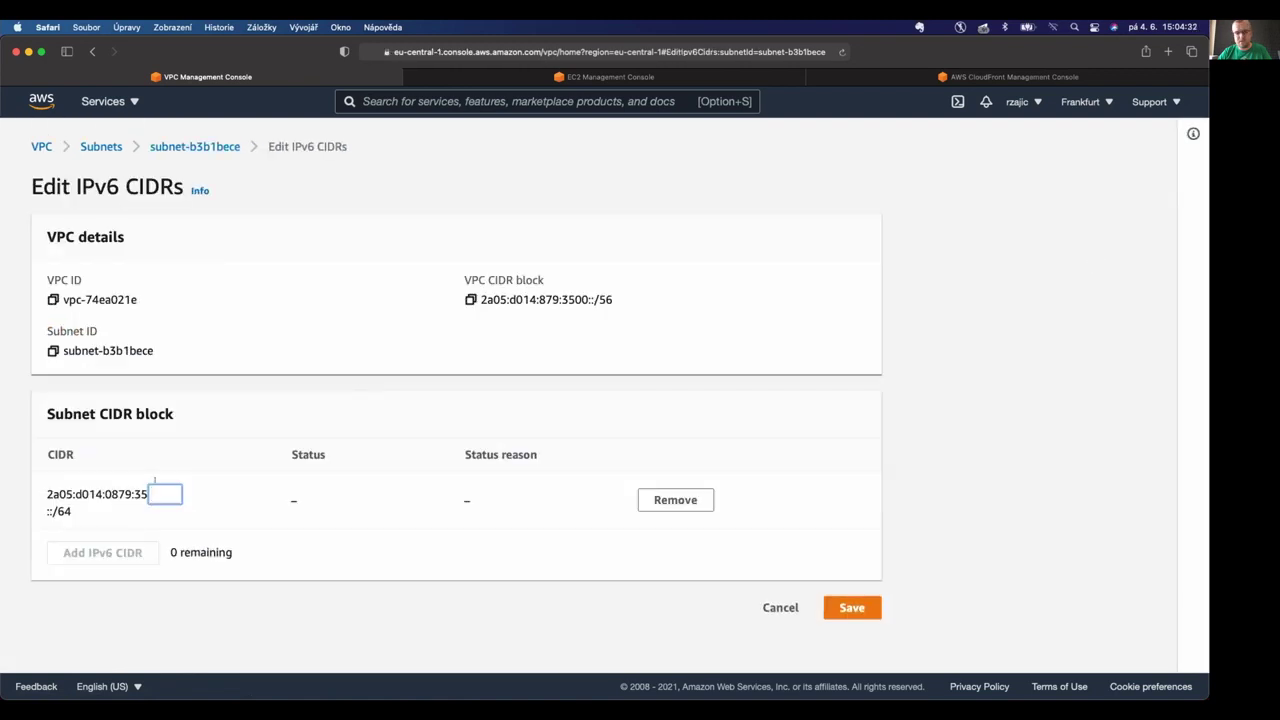
pyautogui.write('ab')
pyautogui.click(842, 605)
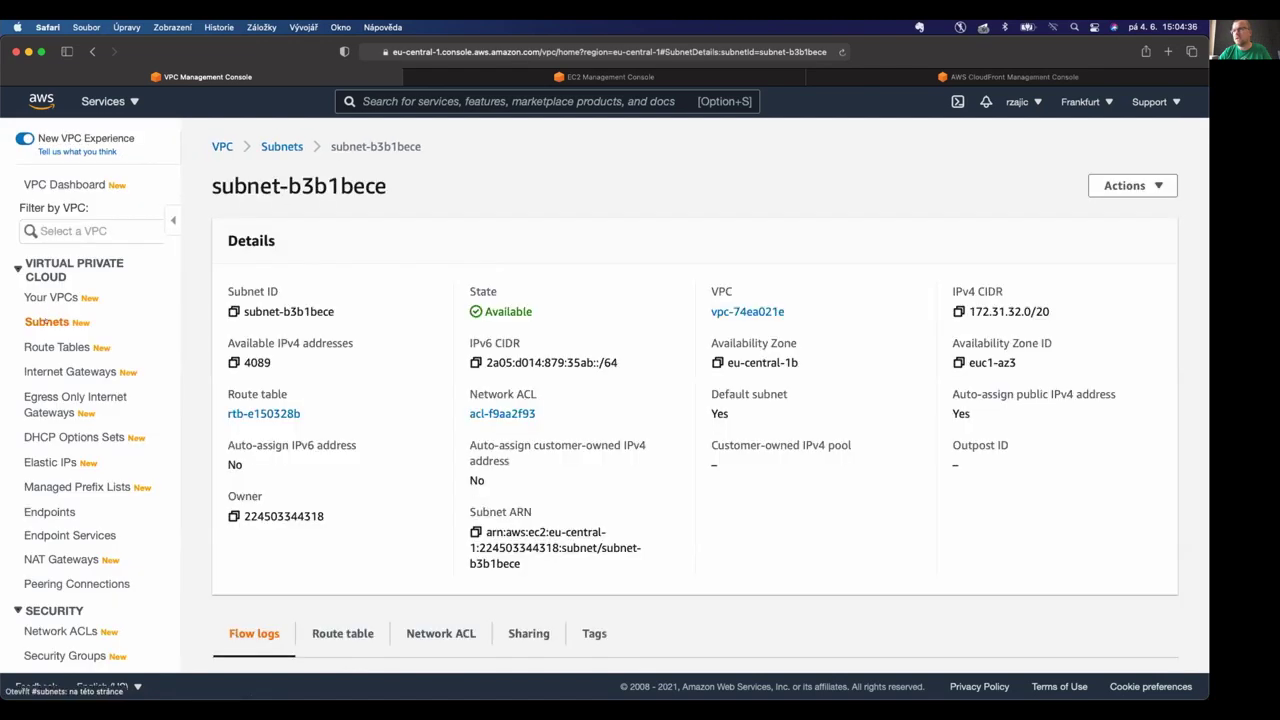
# Assign an IPv6 CIDR block to subnet-c5b6a488 with subnet digits c0, giving 2a05:d014:879:35c0::/64, and save it.
pyautogui.click(46, 321)
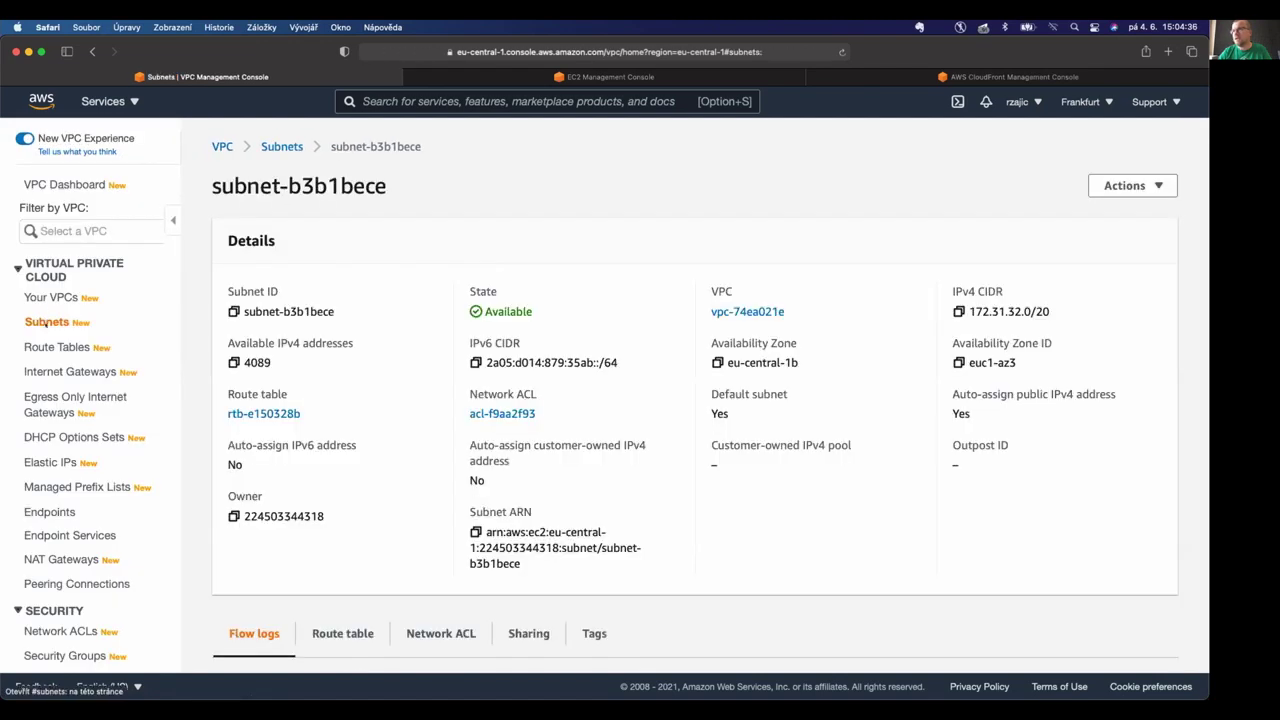
pyautogui.click(429, 300)
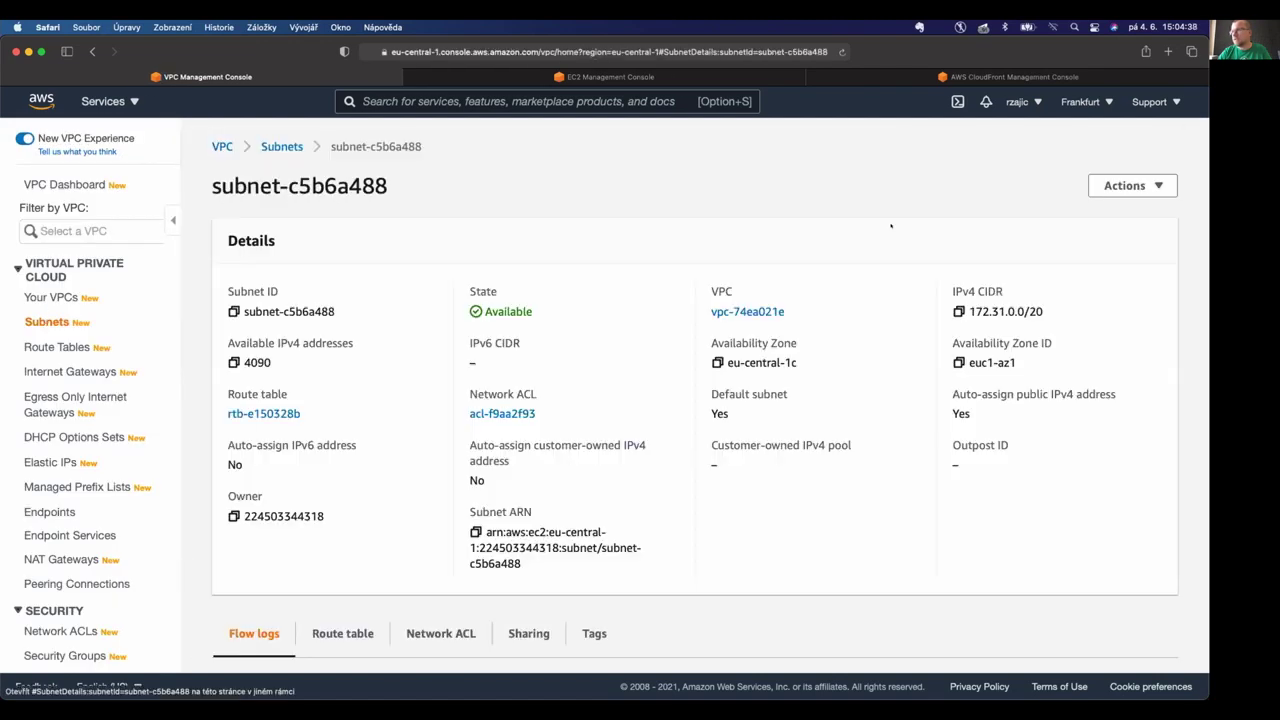
pyautogui.click(1128, 186)
pyautogui.click(1045, 273)
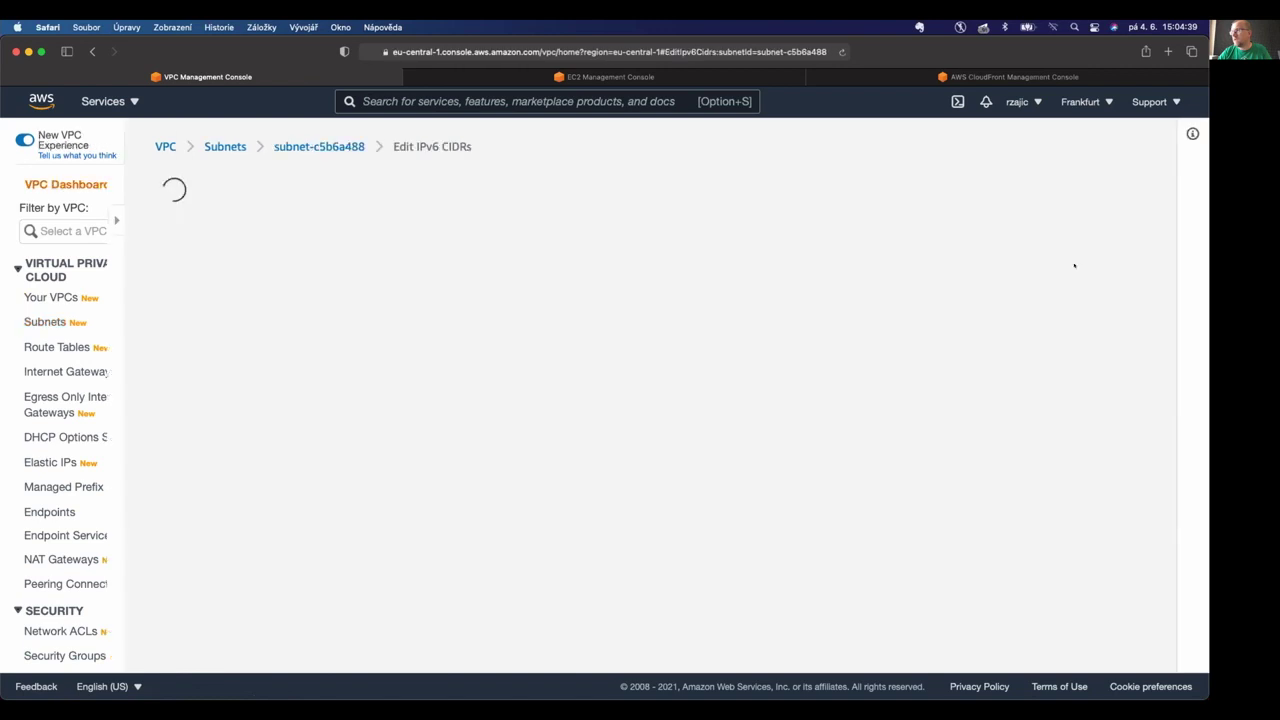
pyautogui.click(136, 514)
pyautogui.write('c0')
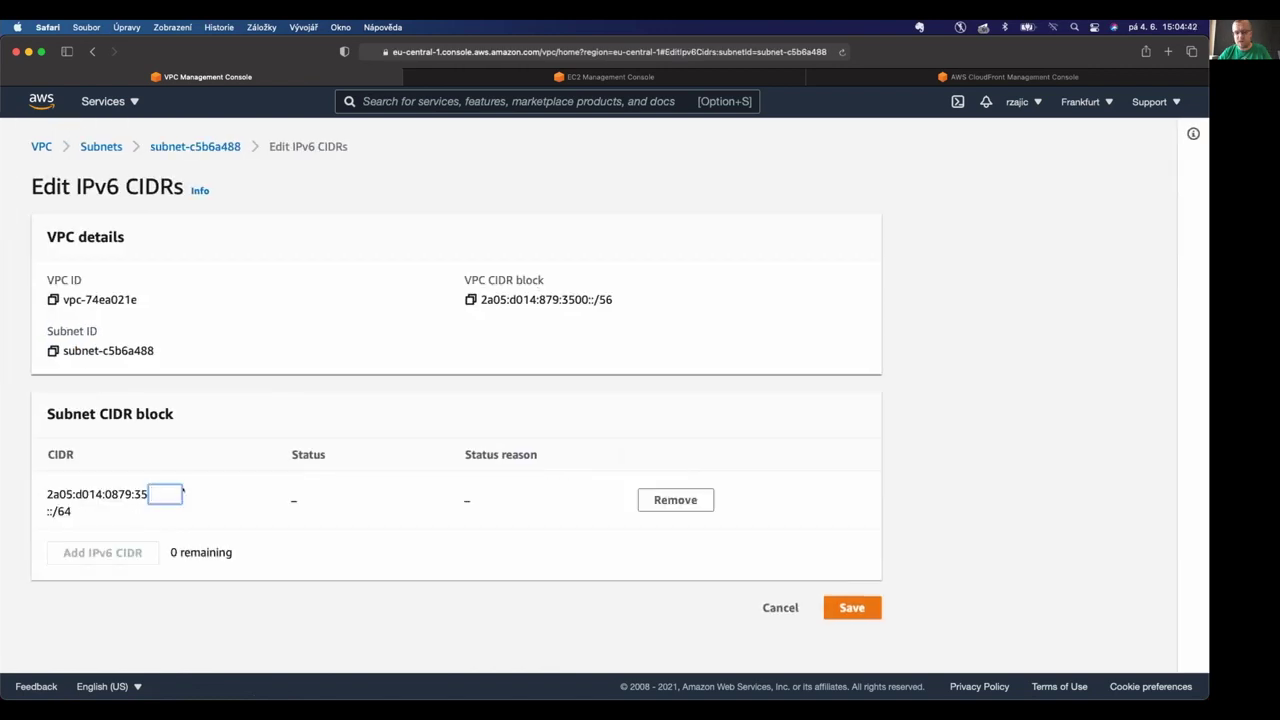
pyautogui.click(851, 607)
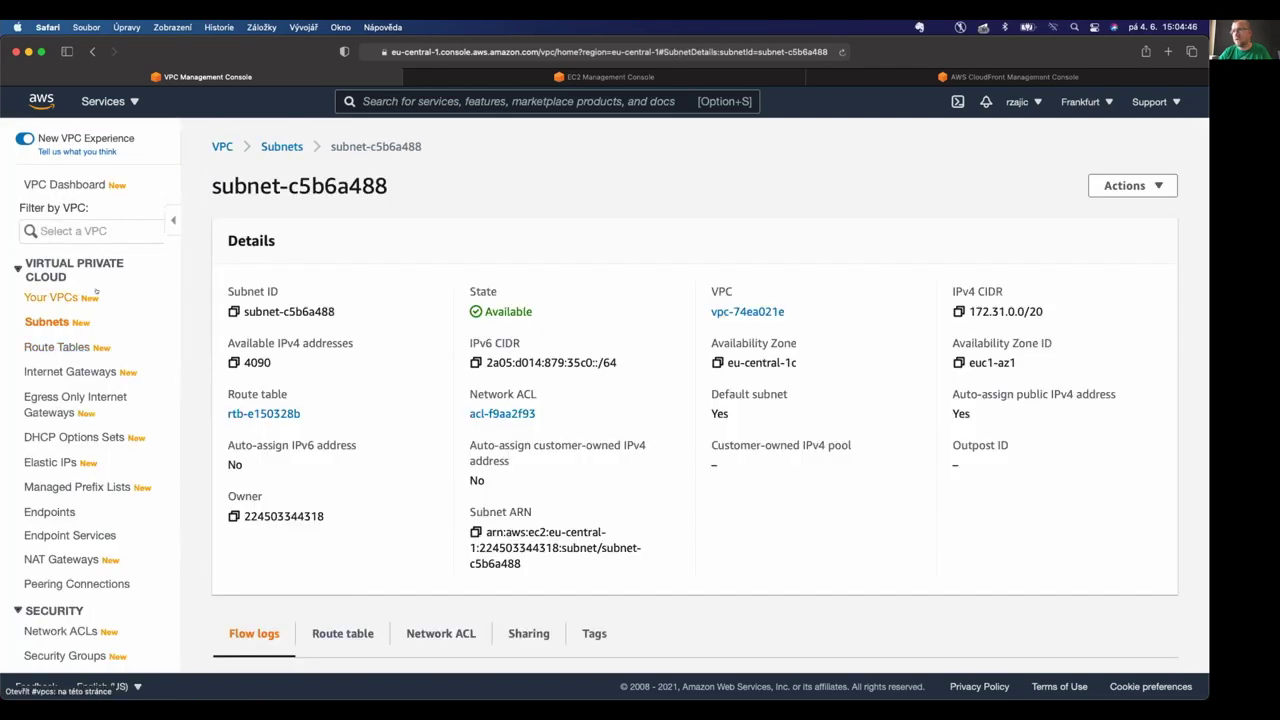
# Check the IPv6 CIDR blocks in the subnets list, then review the existing routes of route table rtb-e150328b.
pyautogui.click(53, 320)
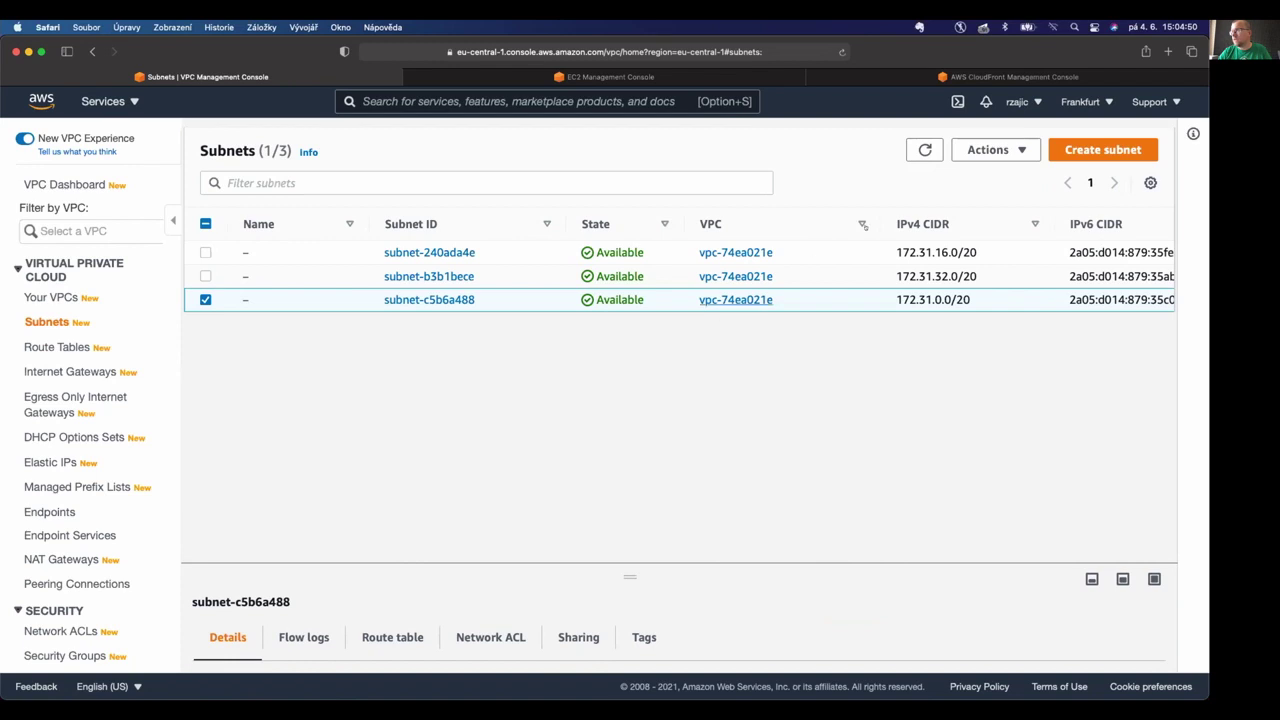
pyautogui.moveTo(881, 224); pyautogui.dragTo(812, 222)
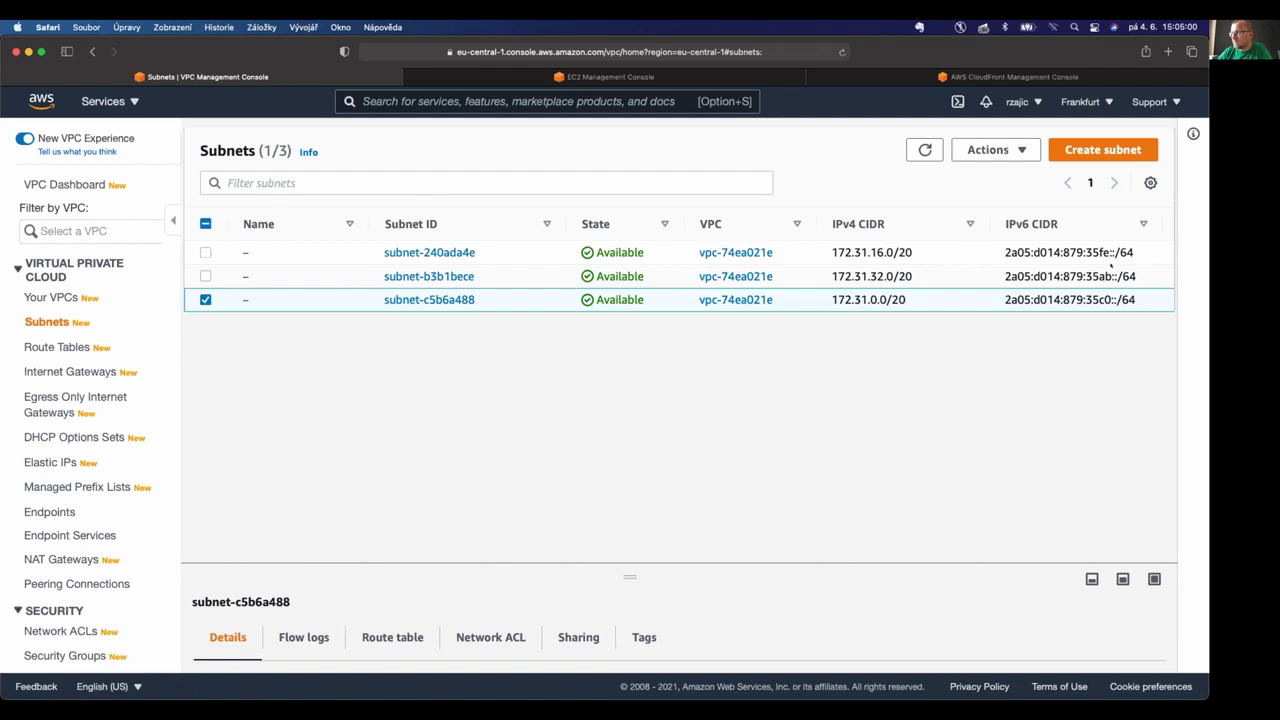
pyautogui.click(56, 344)
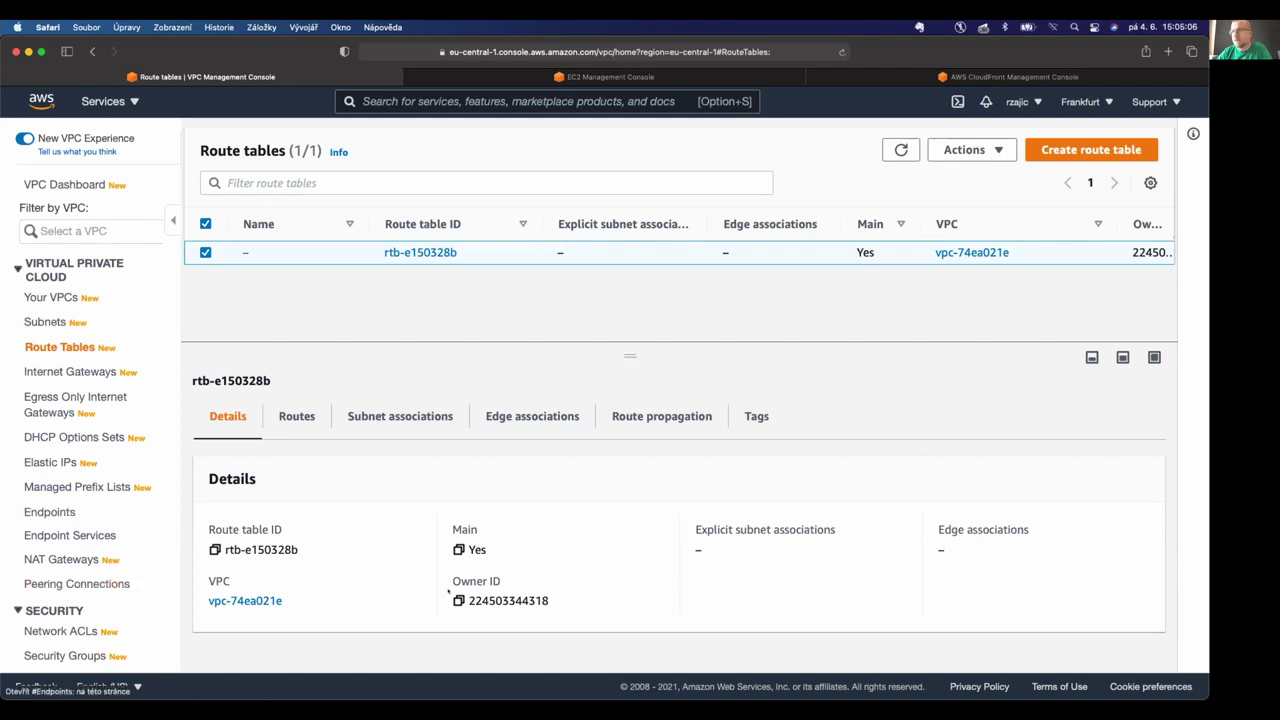
pyautogui.click(296, 416)
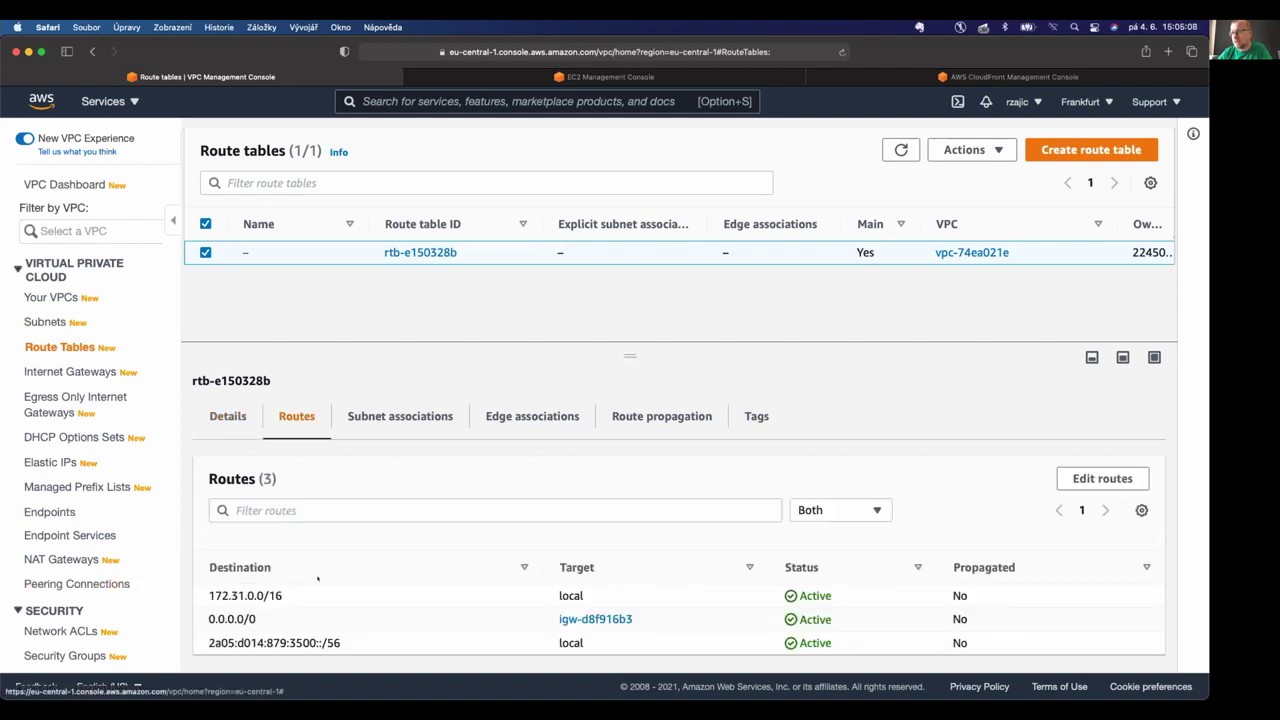
pyautogui.scroll(-2, 318, 578)
pyautogui.moveTo(285, 588); pyautogui.dragTo(243, 586)
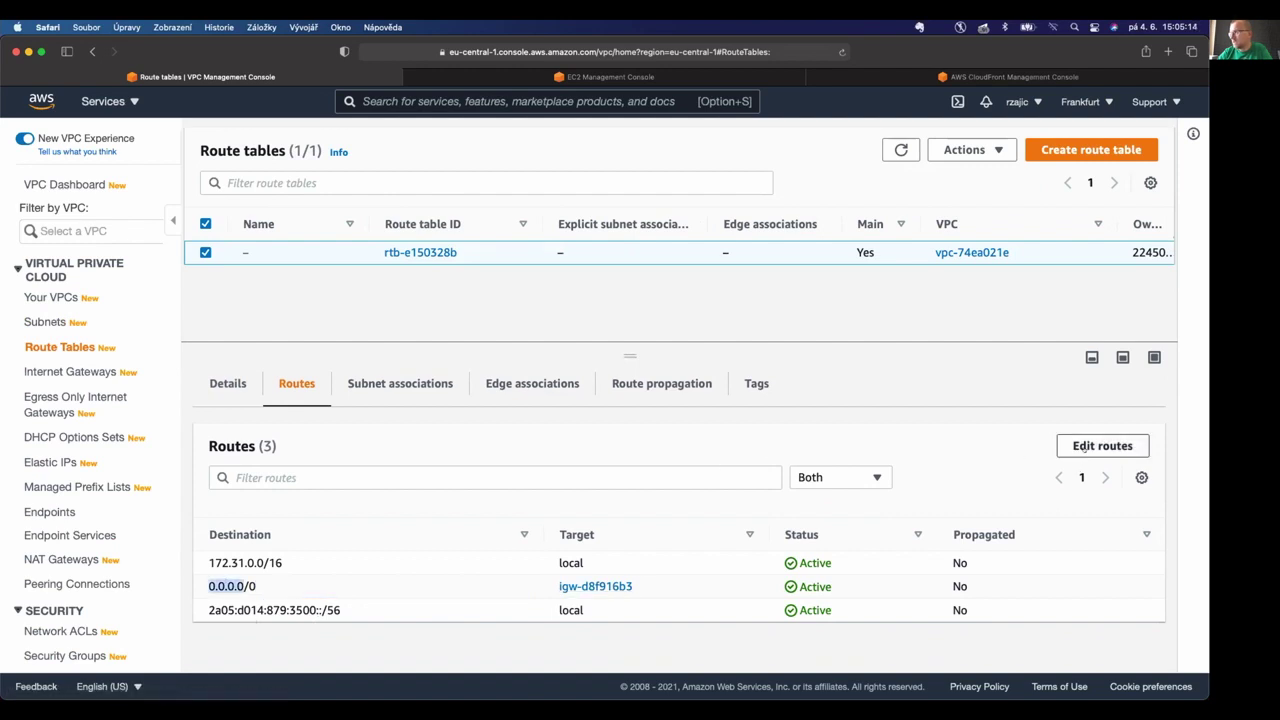
# Add a route to rtb-e150328b with destination ::/0 and internet gateway igw-d8f916b3 as target, and save the changes.
pyautogui.click(1100, 446)
pyautogui.click(126, 420)
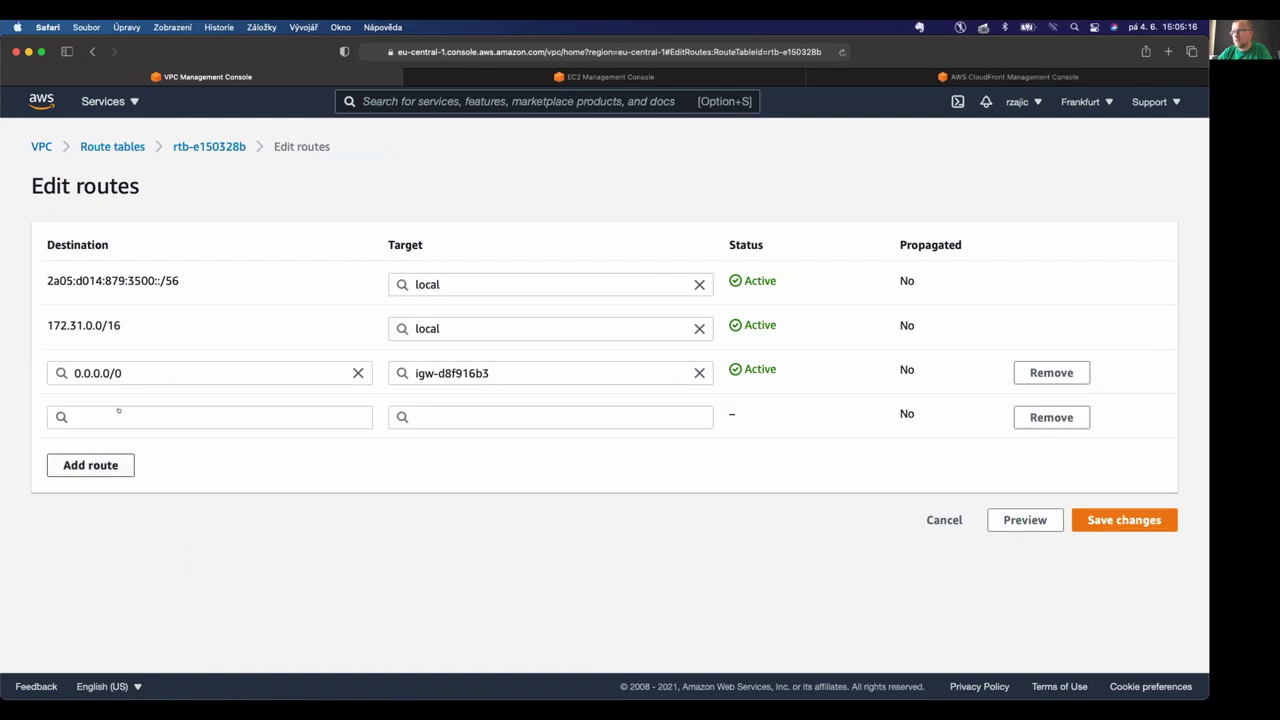
pyautogui.click(124, 416)
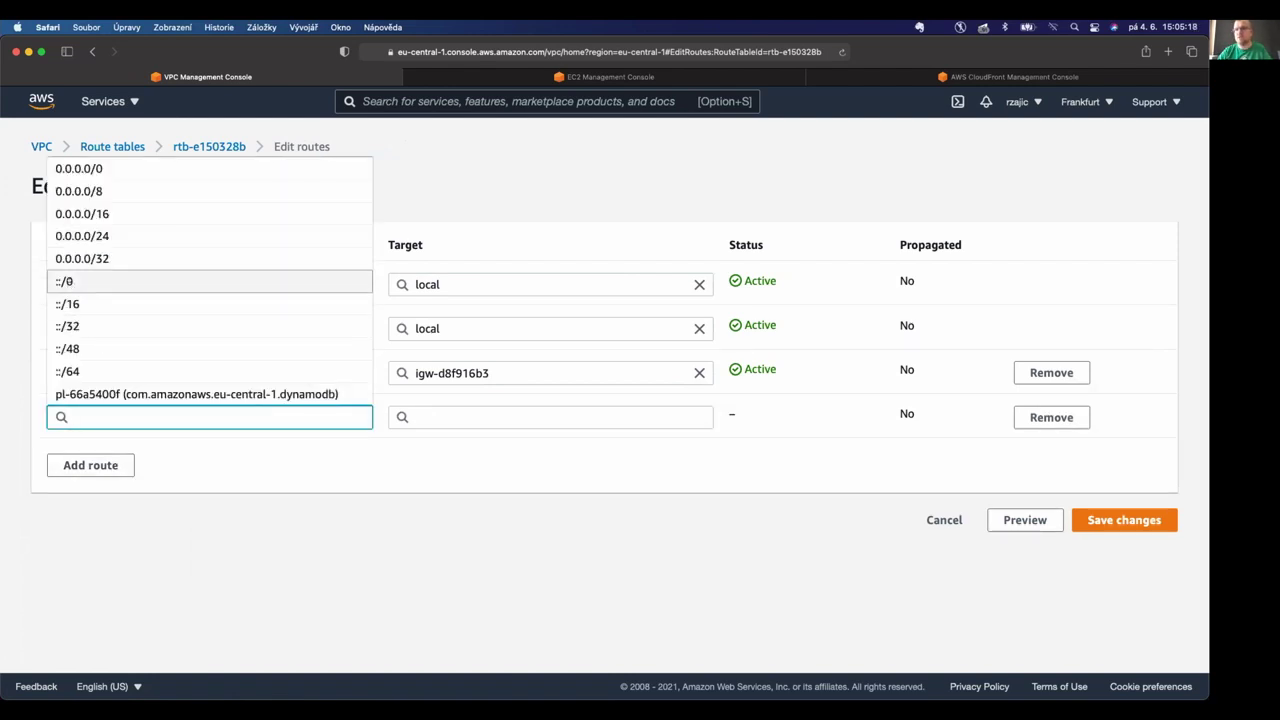
pyautogui.click(66, 281)
pyautogui.click(557, 425)
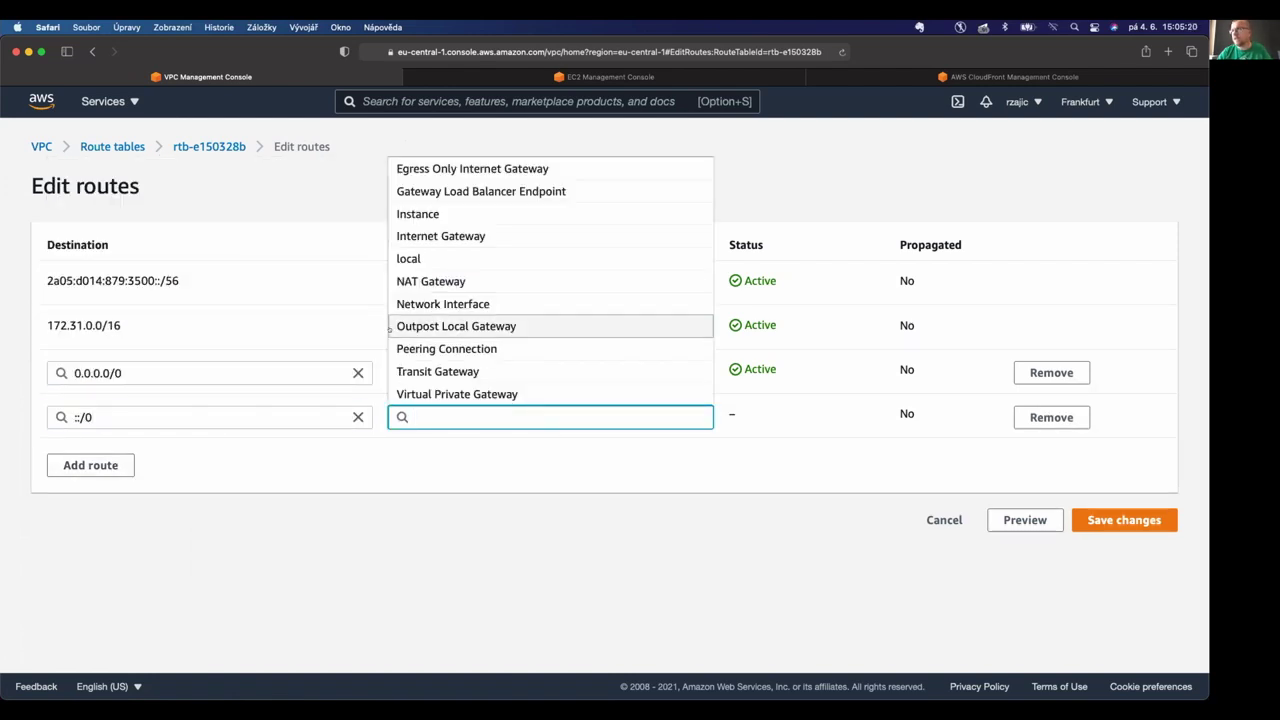
pyautogui.click(420, 235)
pyautogui.click(401, 440)
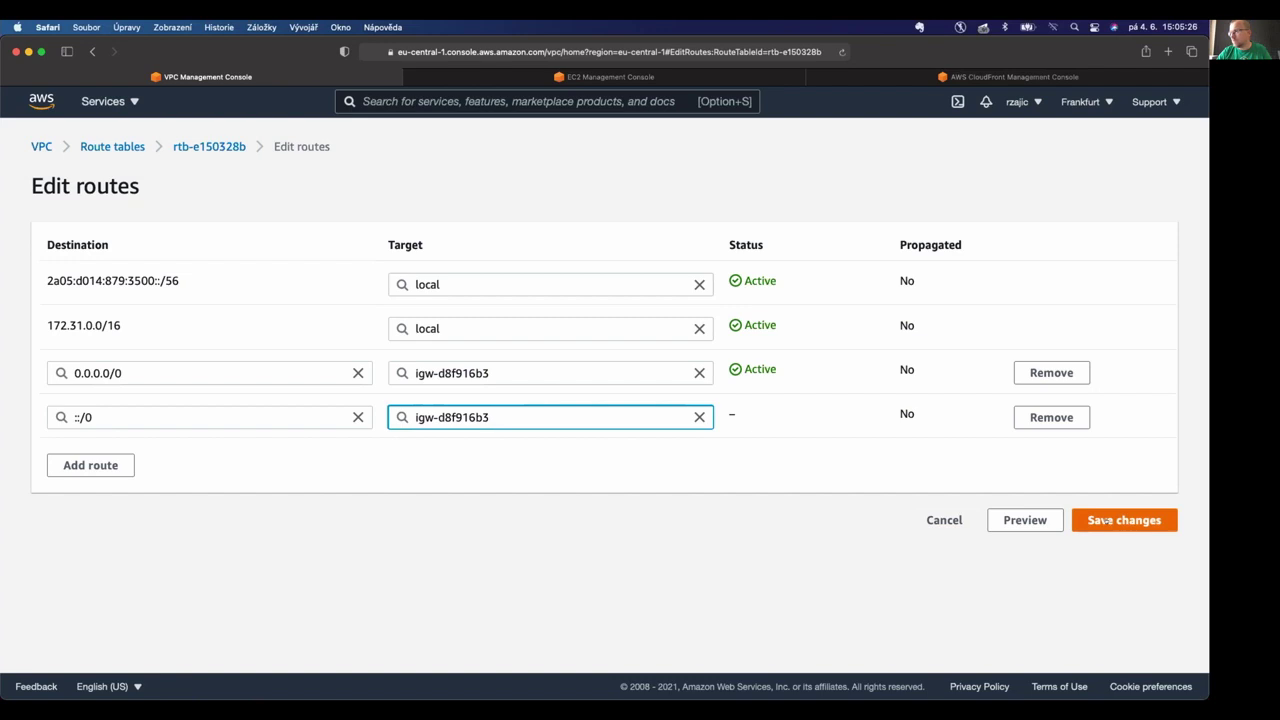
pyautogui.click(1107, 521)
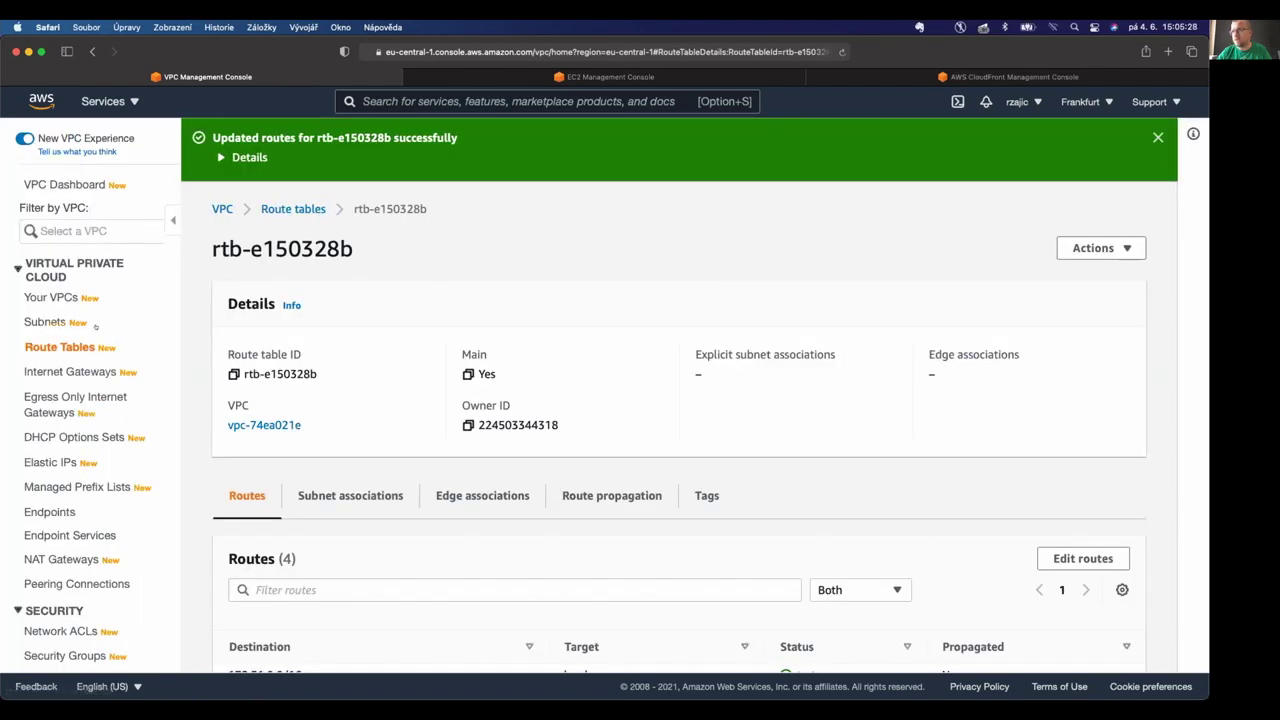
# Check the VPC's internet gateway, then review the inbound and outbound rules of network ACL acl-f9aa2f93.
pyautogui.click(64, 370)
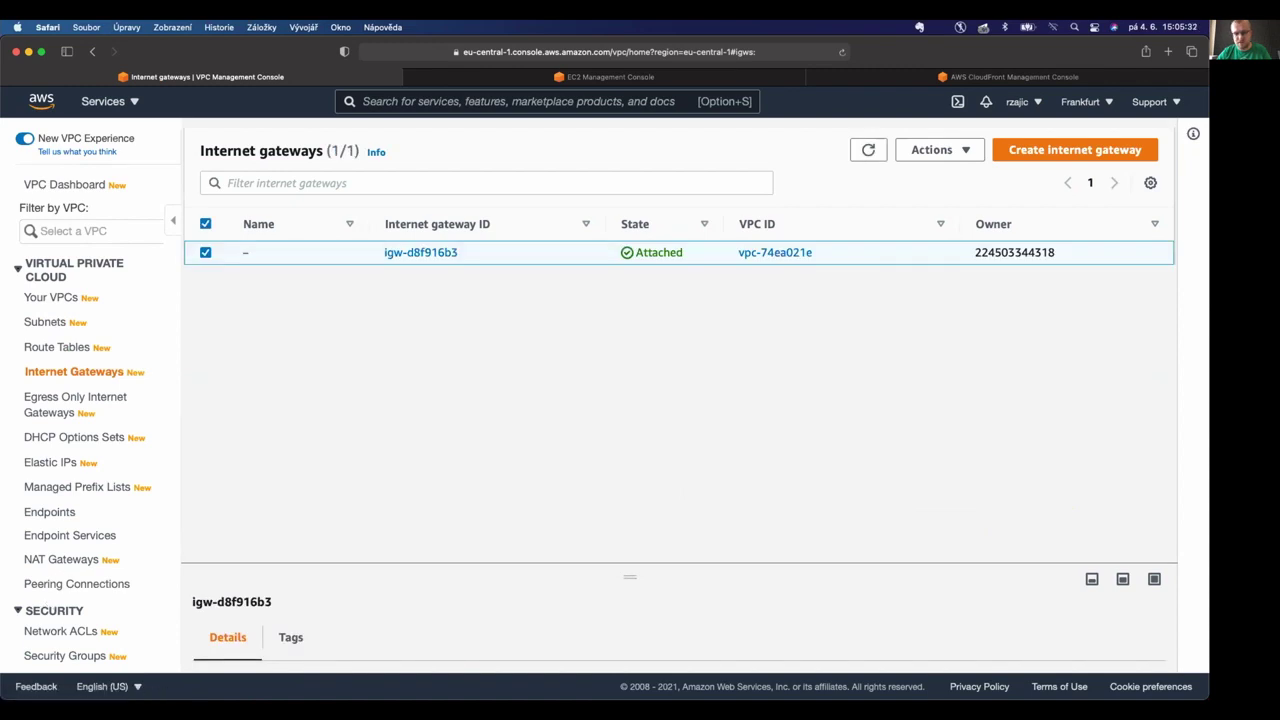
pyautogui.click(62, 631)
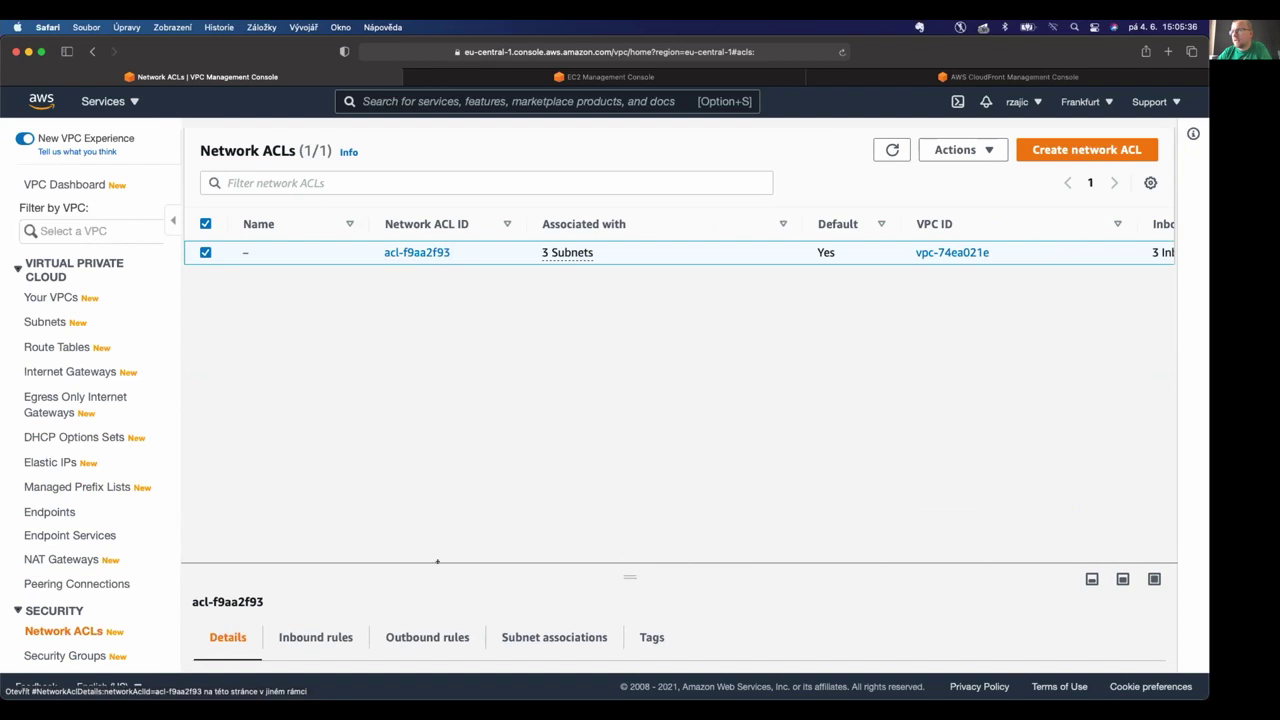
pyautogui.moveTo(621, 573); pyautogui.dragTo(629, 376)
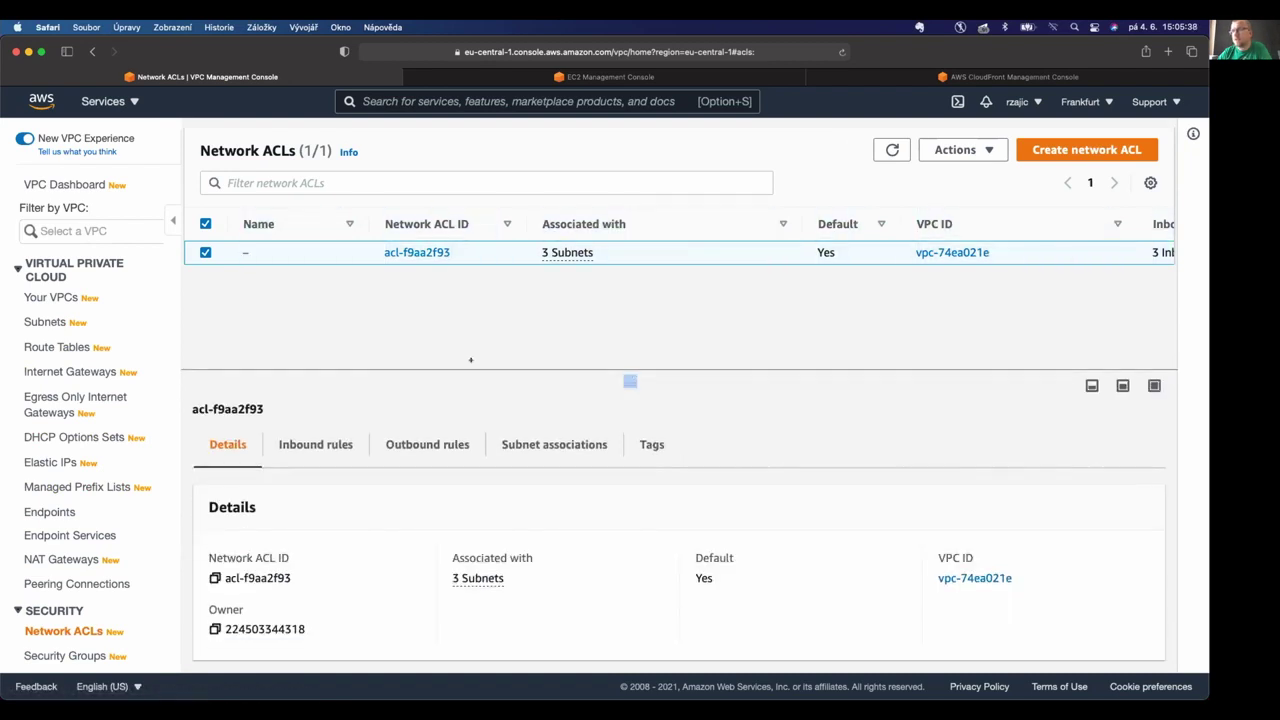
pyautogui.click(315, 444)
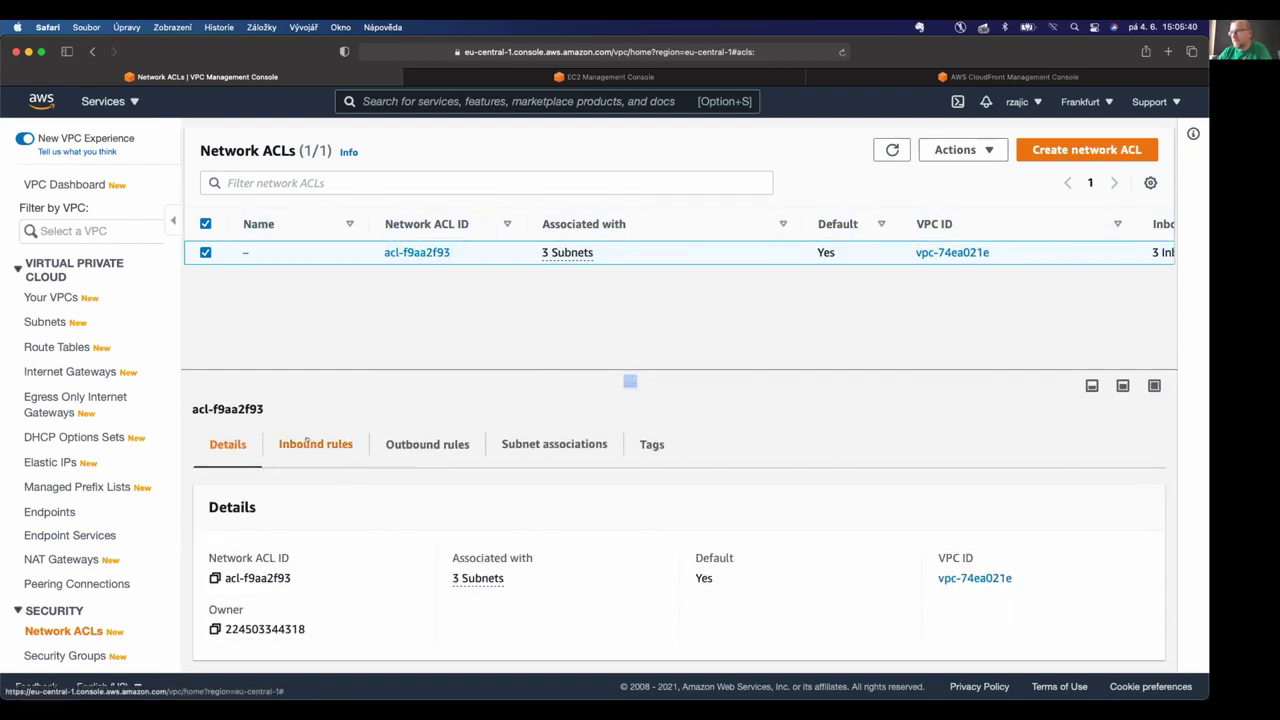
pyautogui.click(422, 444)
pyautogui.click(315, 444)
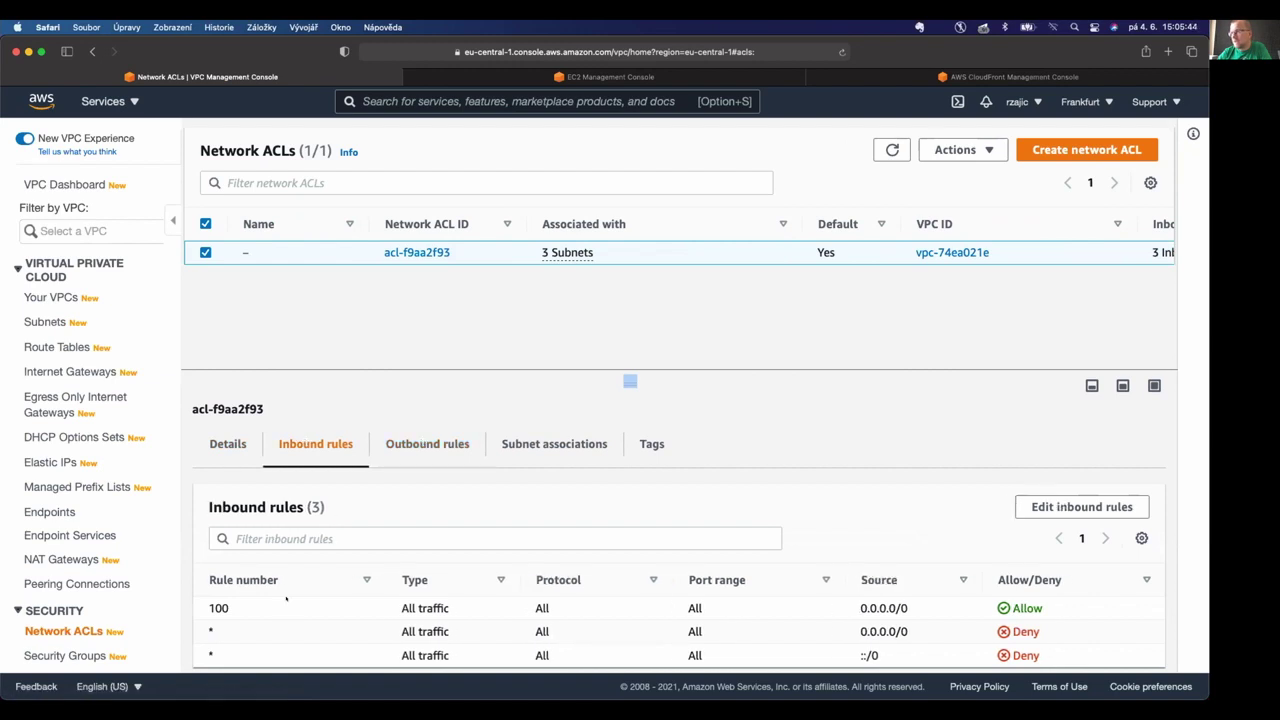
# Add inbound rule 101 to acl-f9aa2f93 allowing all traffic from ::/0, save it, and review the inbound rules.
pyautogui.click(1045, 506)
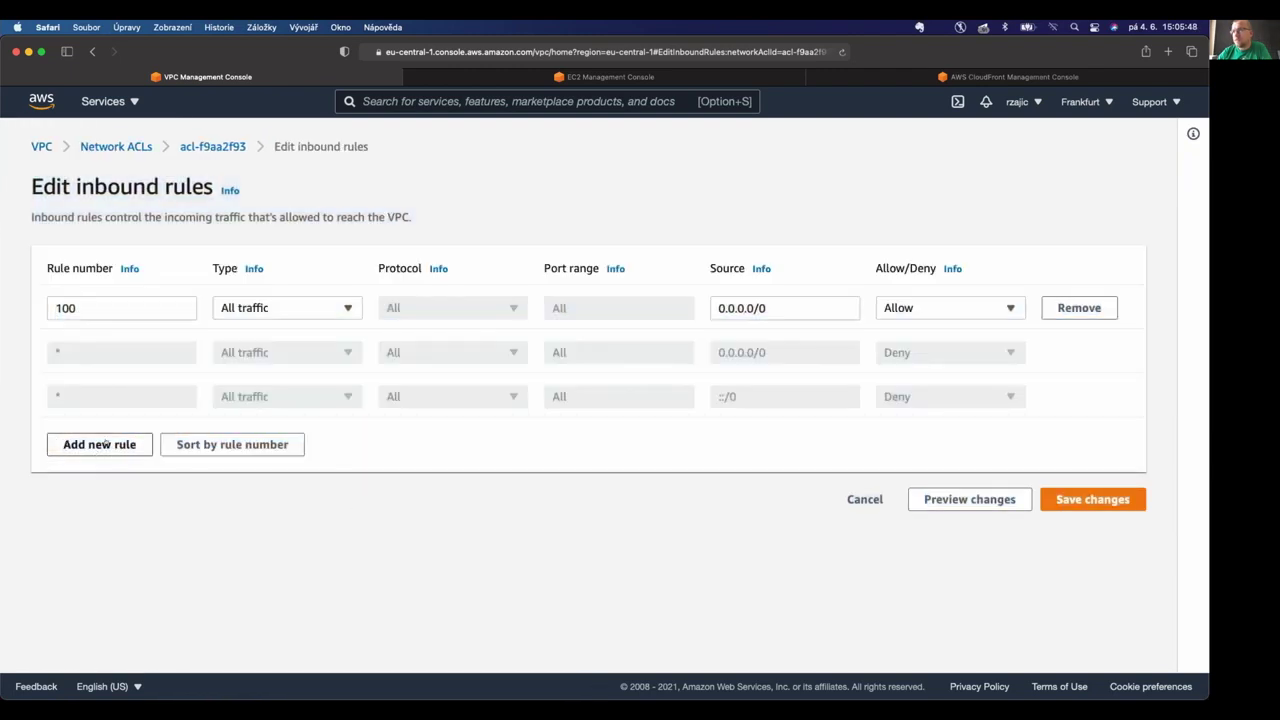
pyautogui.click(105, 444)
pyautogui.click(86, 342)
pyautogui.write('101')
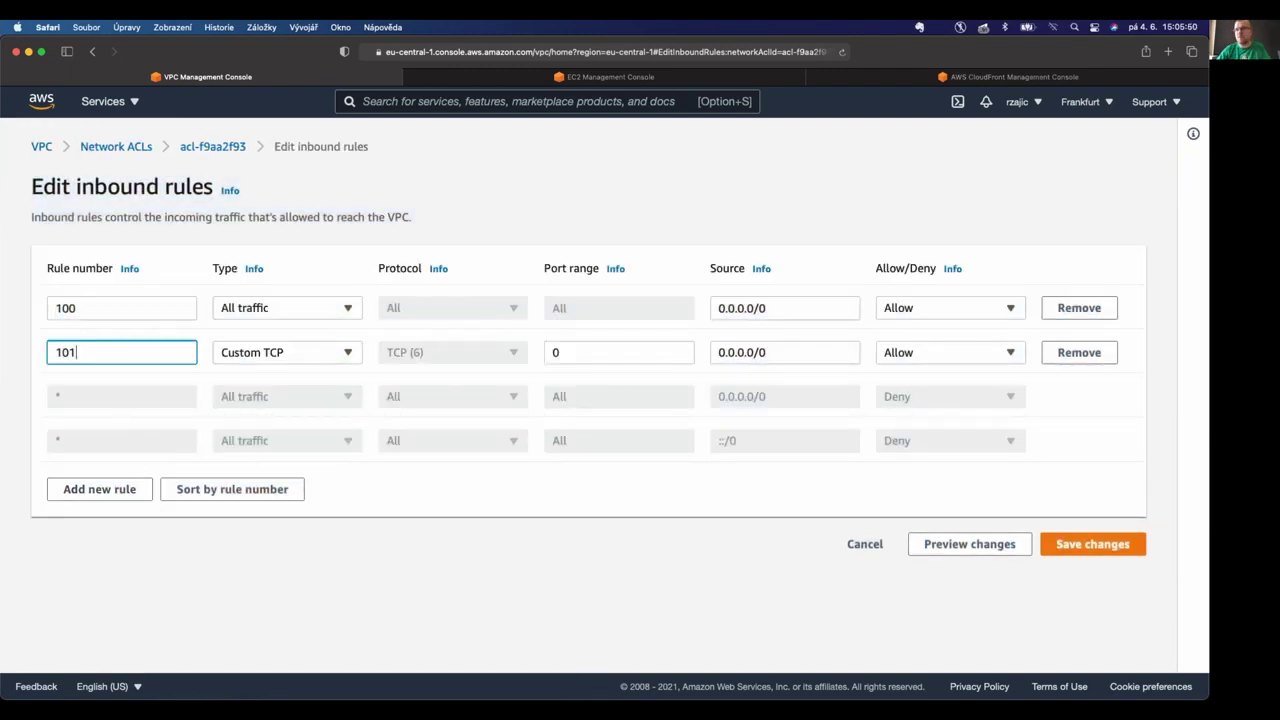
pyautogui.click(348, 352)
pyautogui.click(246, 400)
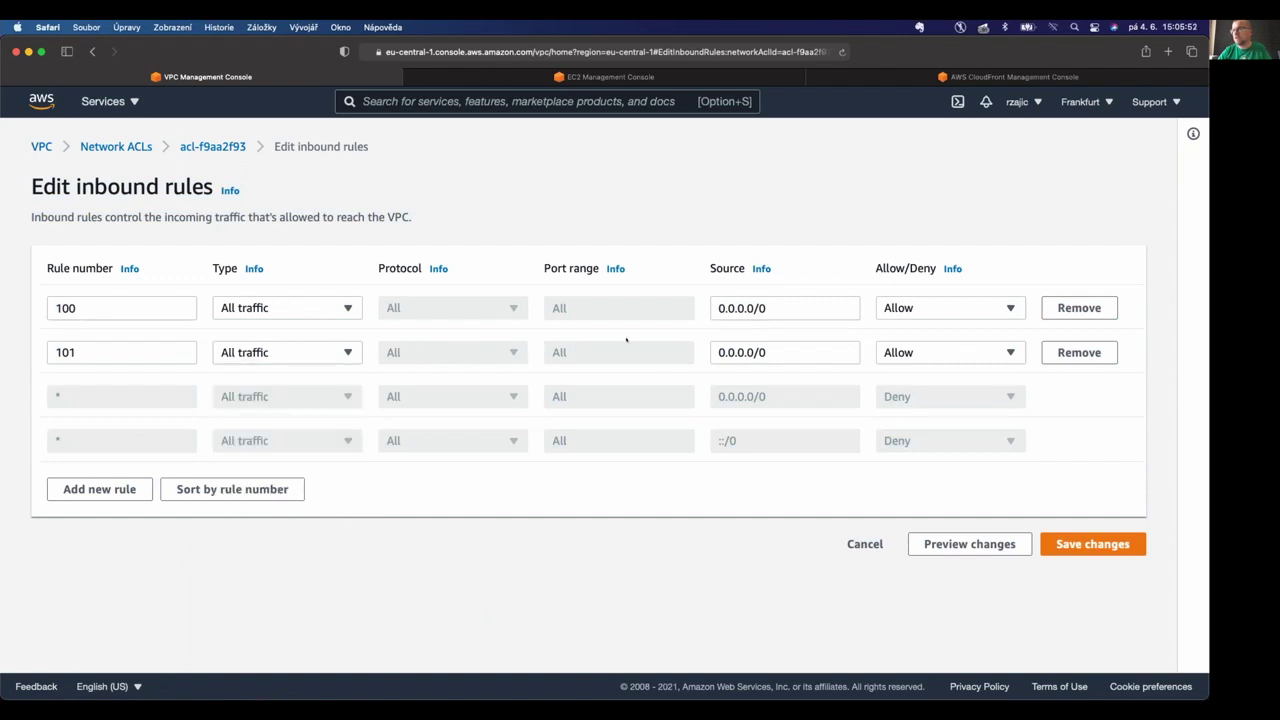
pyautogui.click(760, 352)
pyautogui.press('super+a')
pyautogui.write('::/0')
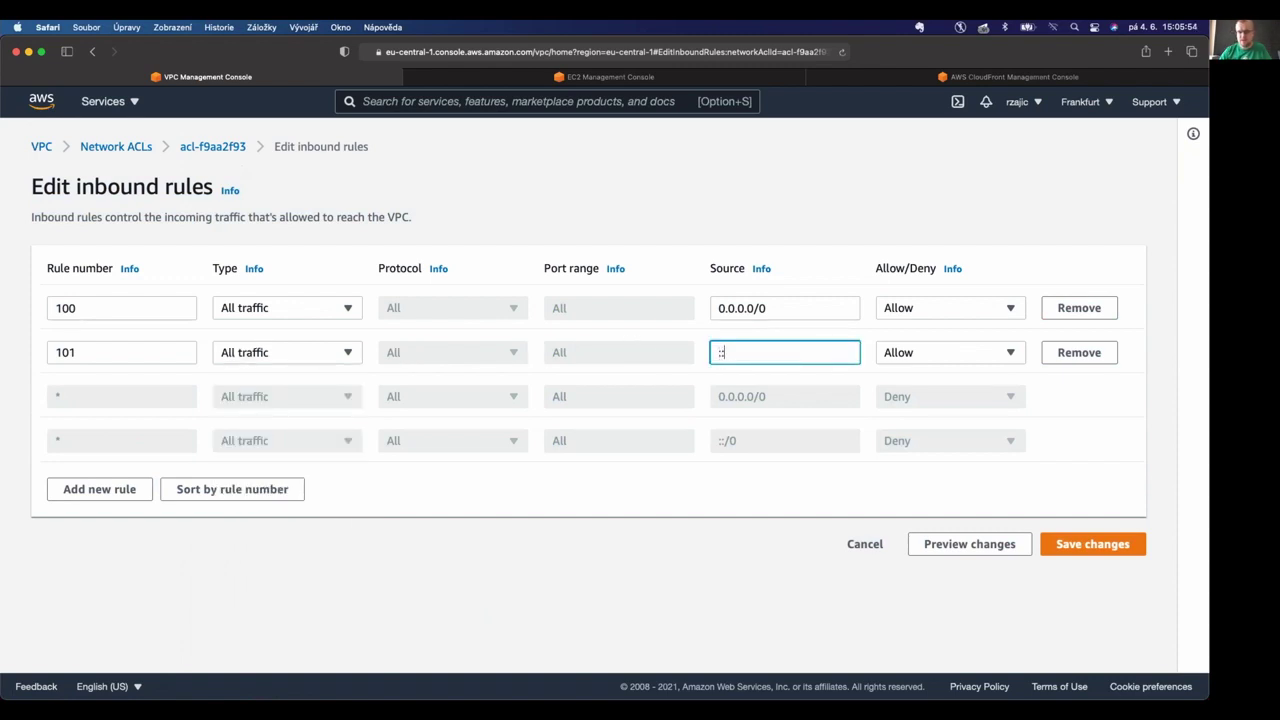
pyautogui.click(1093, 544)
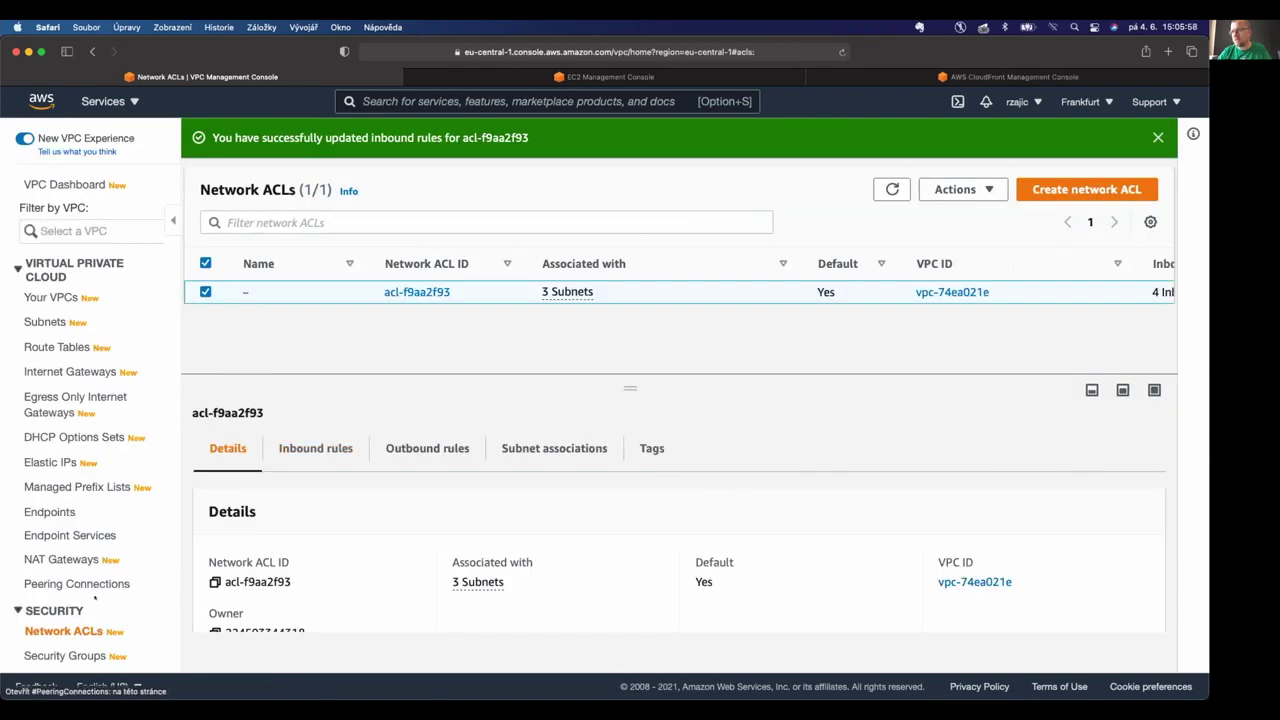
pyautogui.click(331, 445)
pyautogui.scroll(-2, 500, 550)
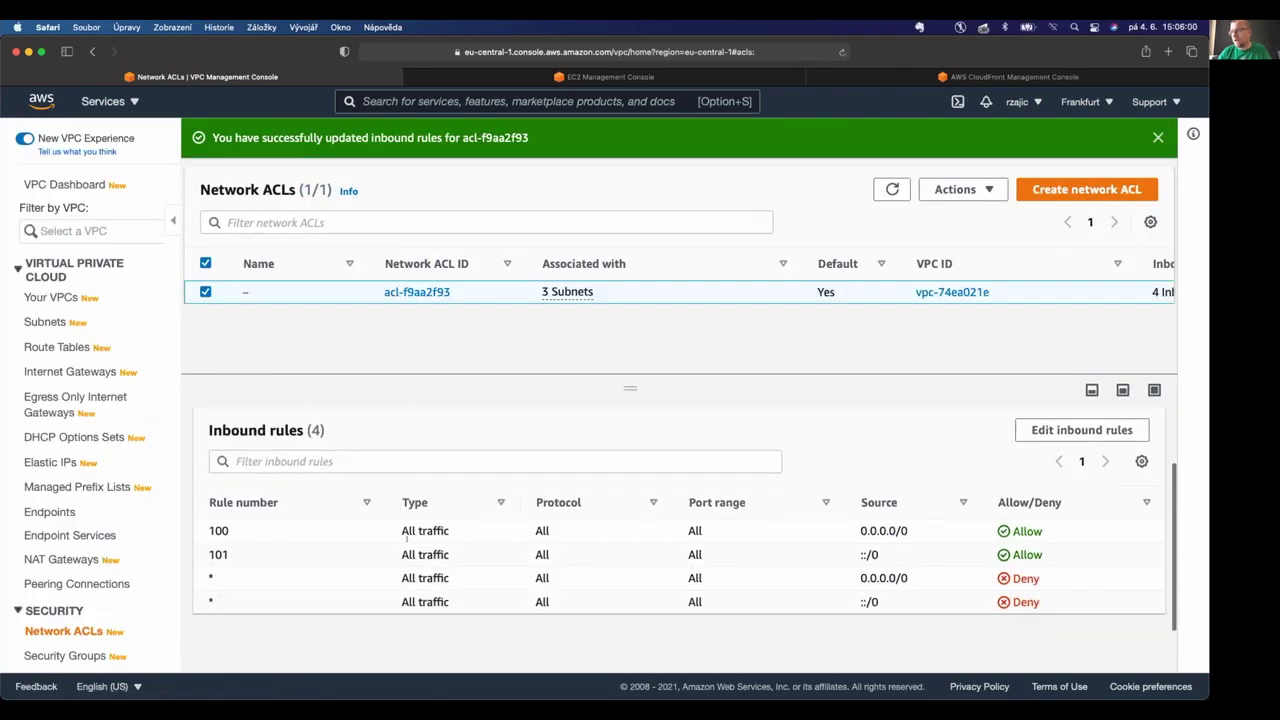
pyautogui.scroll(2, 478, 460)
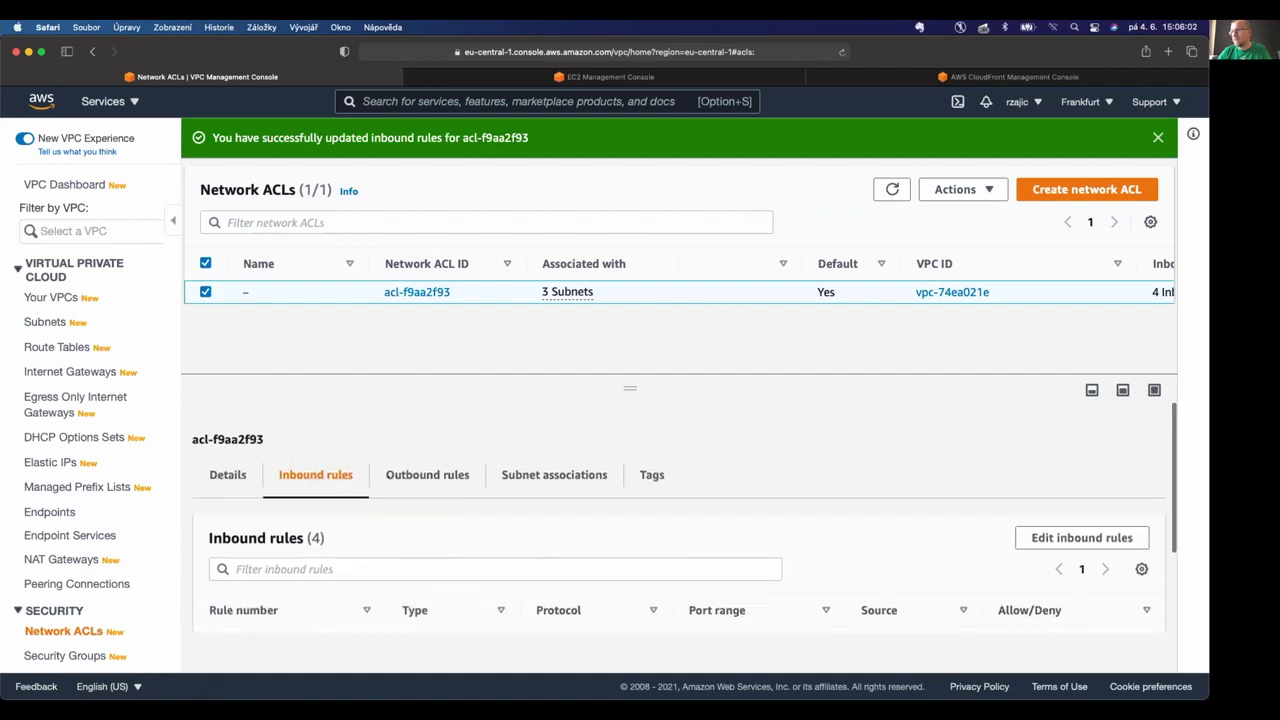
# Add outbound rule 101 to acl-f9aa2f93 allowing all traffic to ::/0, and save the changes.
pyautogui.click(427, 448)
pyautogui.scroll(-2, 502, 563)
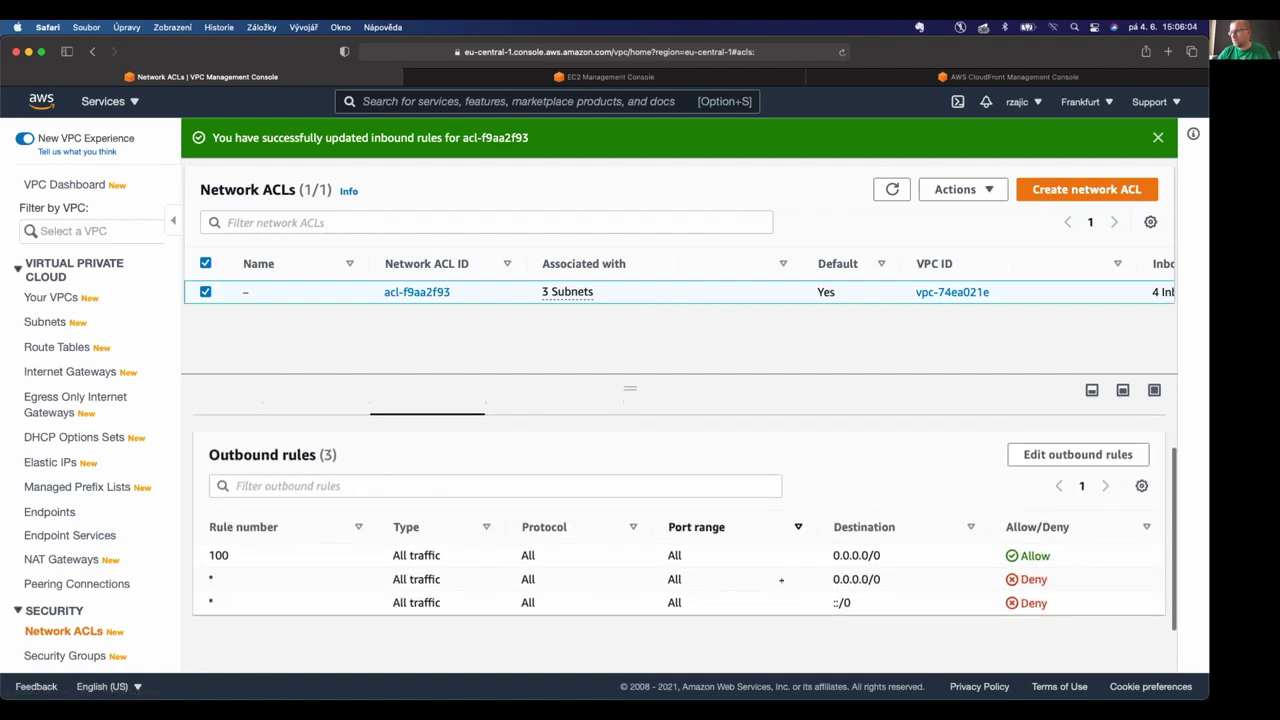
pyautogui.click(1078, 457)
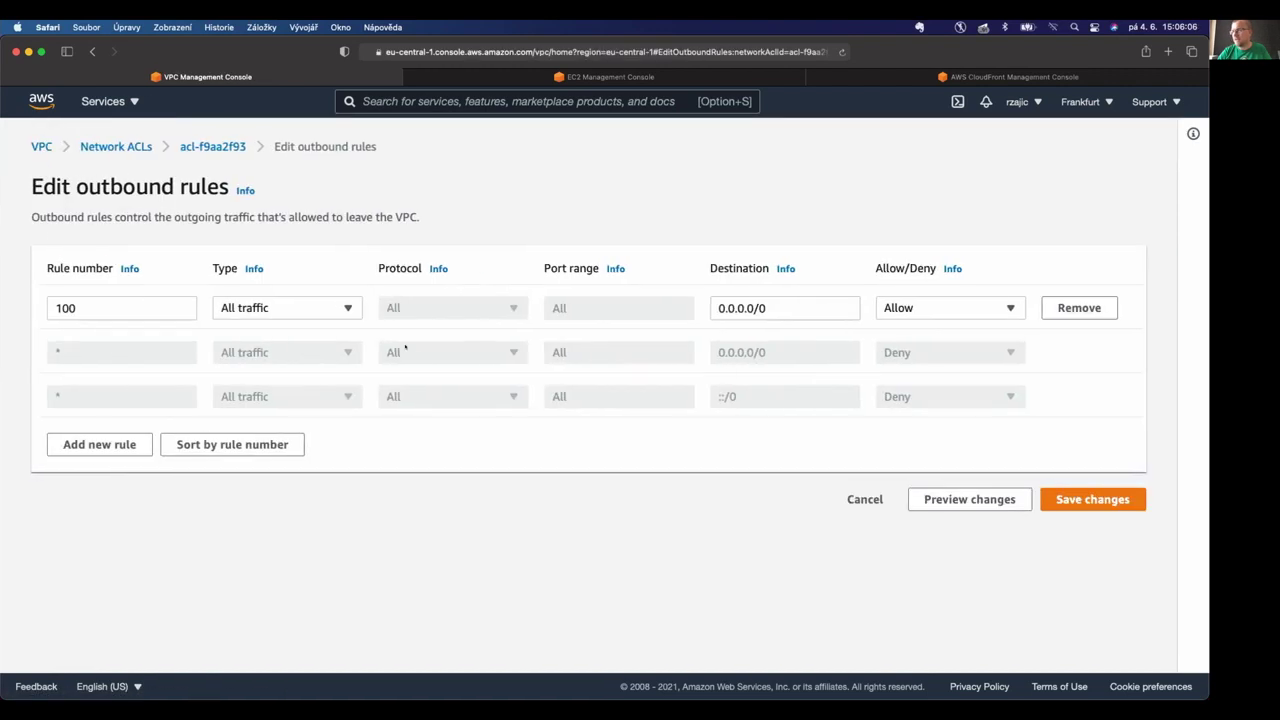
pyautogui.click(108, 444)
pyautogui.click(114, 350)
pyautogui.write('101')
pyautogui.click(304, 350)
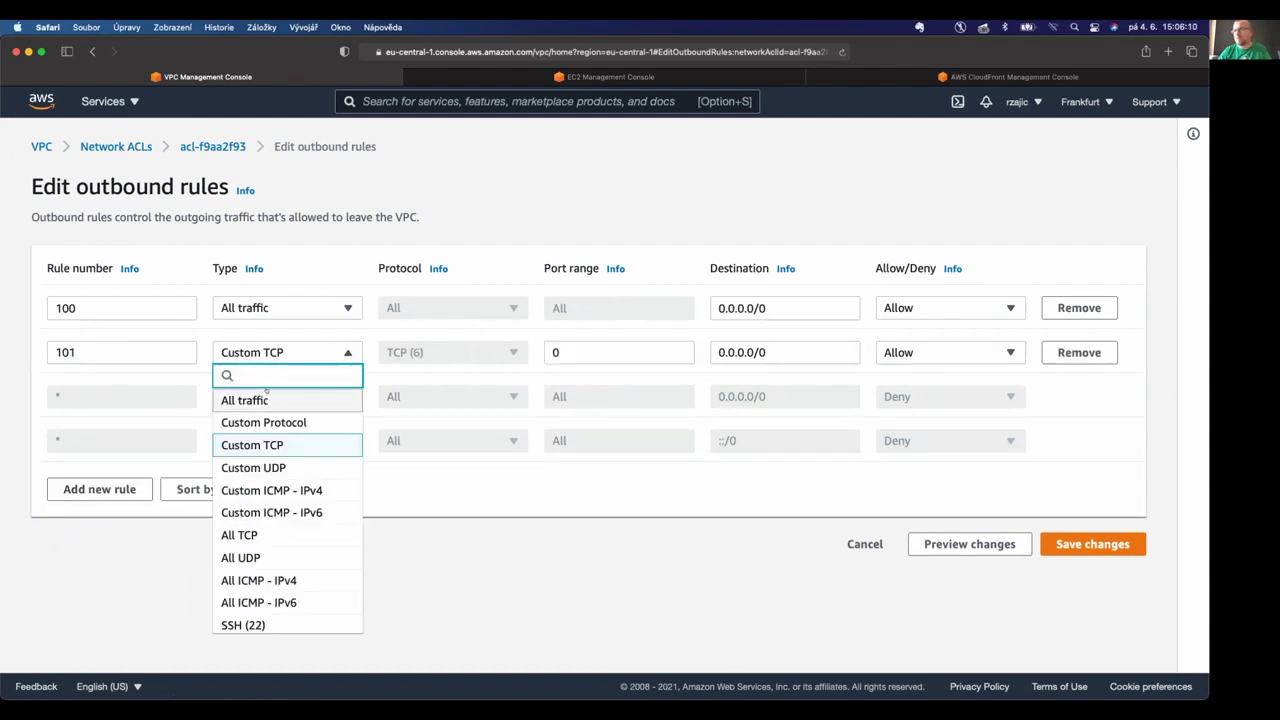
pyautogui.click(266, 396)
pyautogui.tripleClick(801, 345)
pyautogui.write(':')
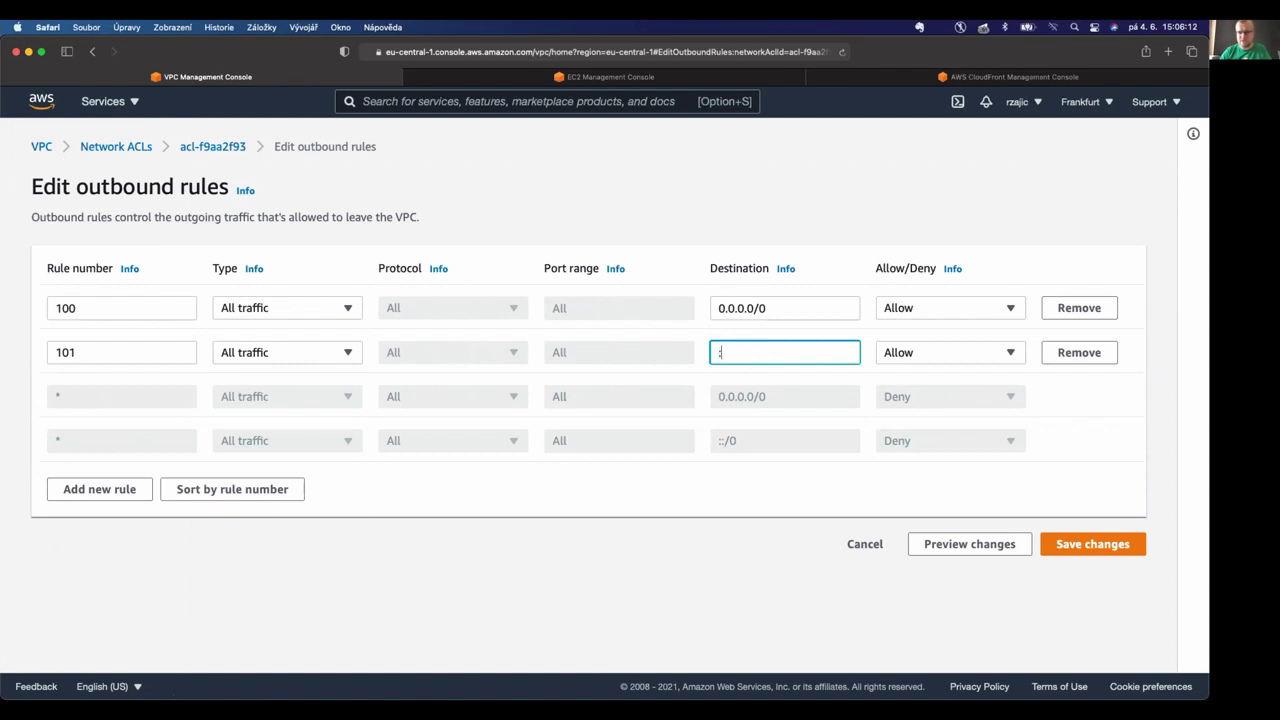
pyautogui.click(1090, 544)
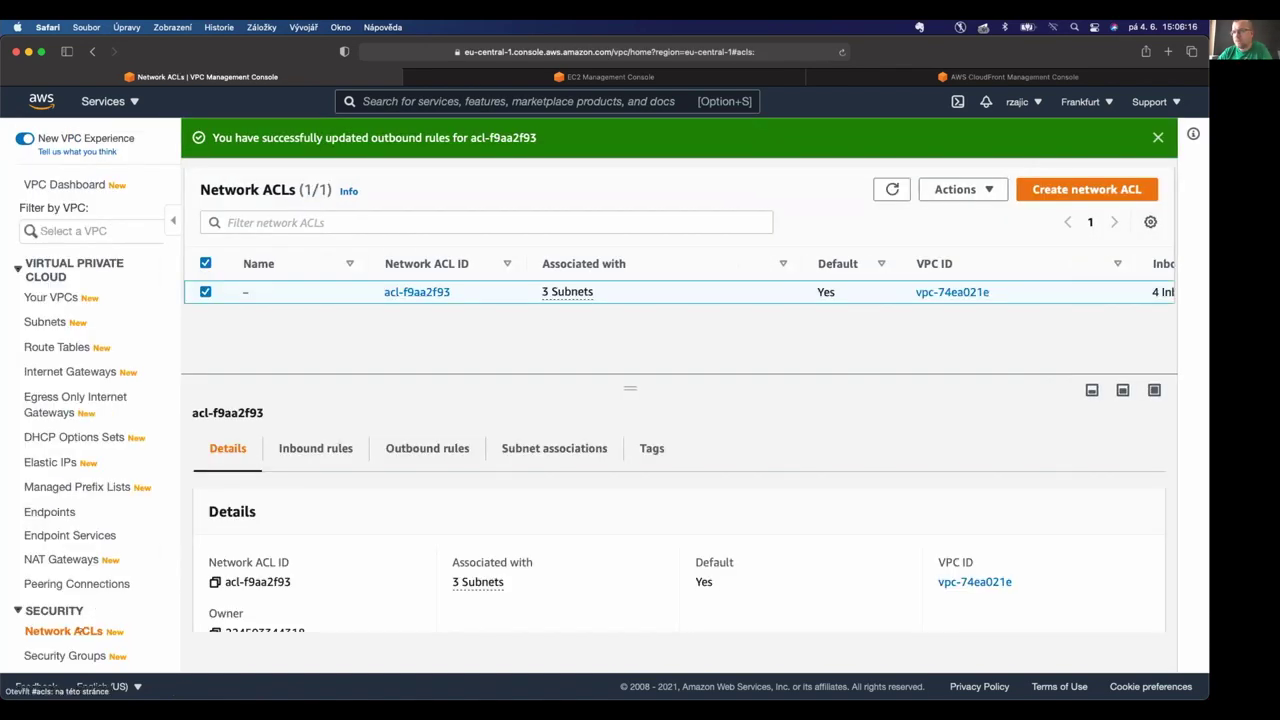
# Review both the inbound and outbound rules of network ACL acl-f9aa2f93 for IPv4 and IPv6 coverage.
pyautogui.click(315, 448)
pyautogui.scroll(-3, 870, 535)
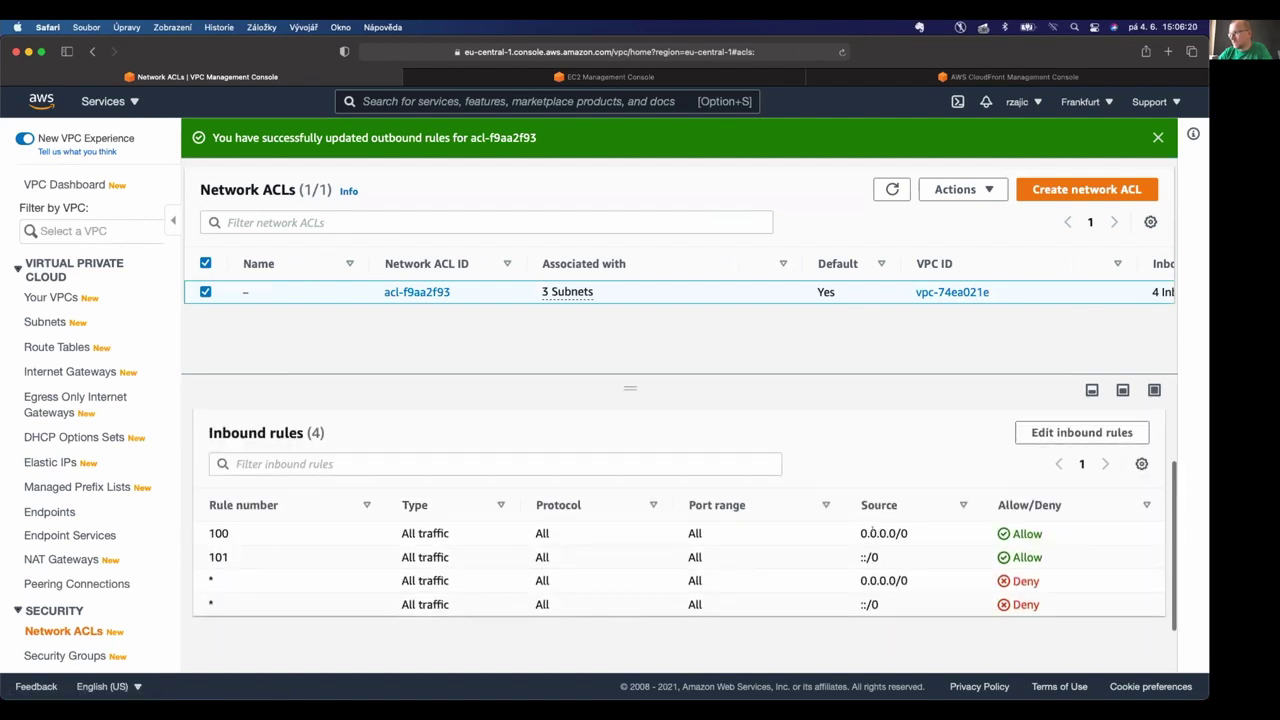
pyautogui.scroll(3, 607, 477)
pyautogui.click(427, 448)
pyautogui.scroll(-3, 563, 583)
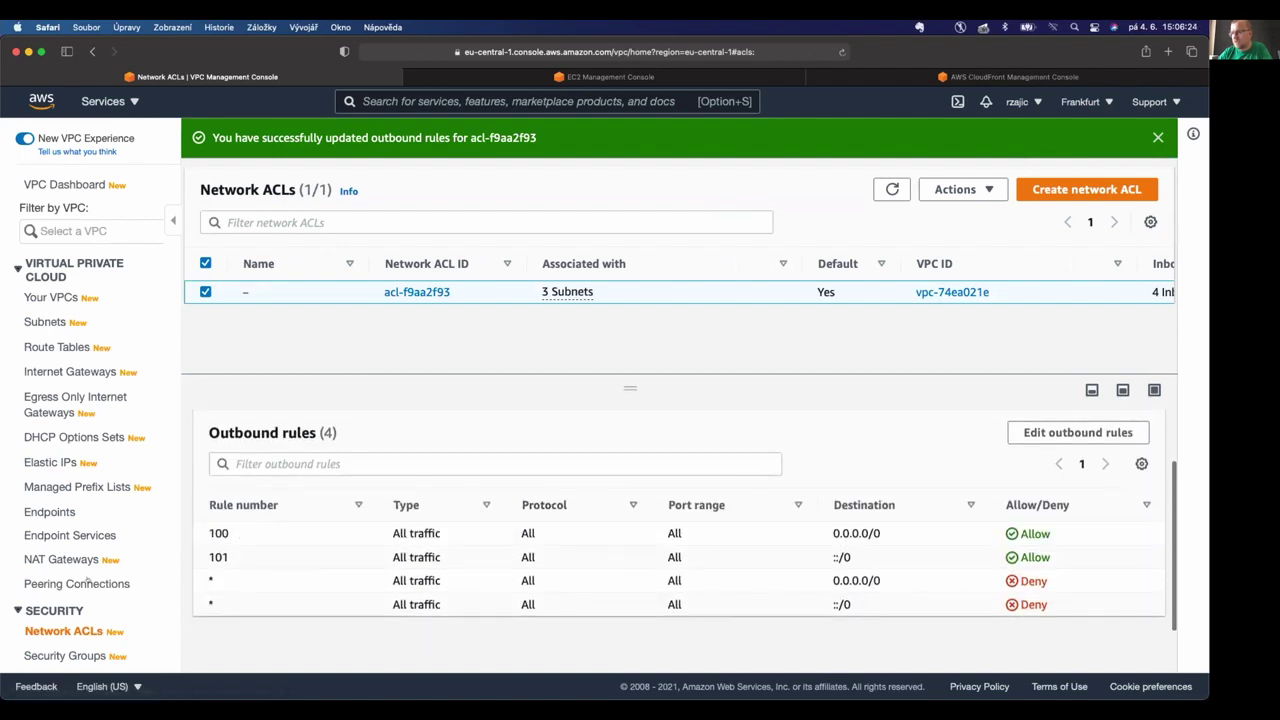
# Examine the WebDMZ security group's inbound and outbound rules for IPv6 entries.
pyautogui.click(75, 655)
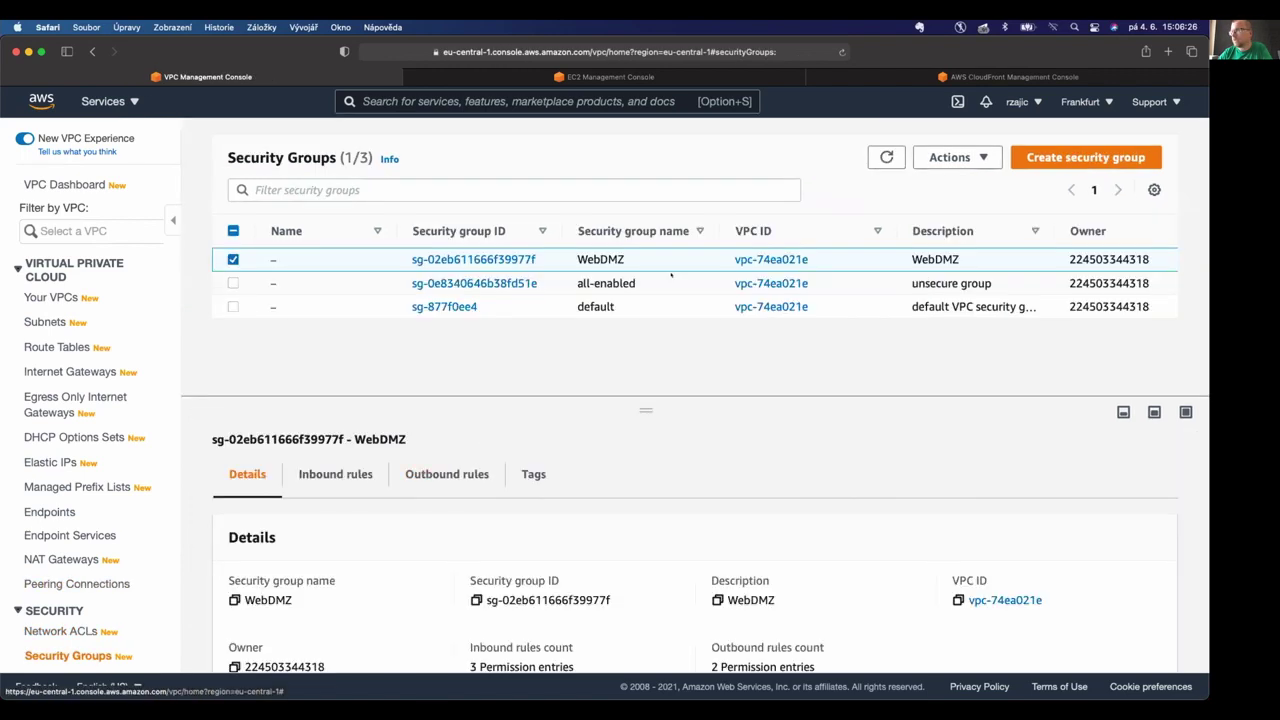
pyautogui.click(471, 259)
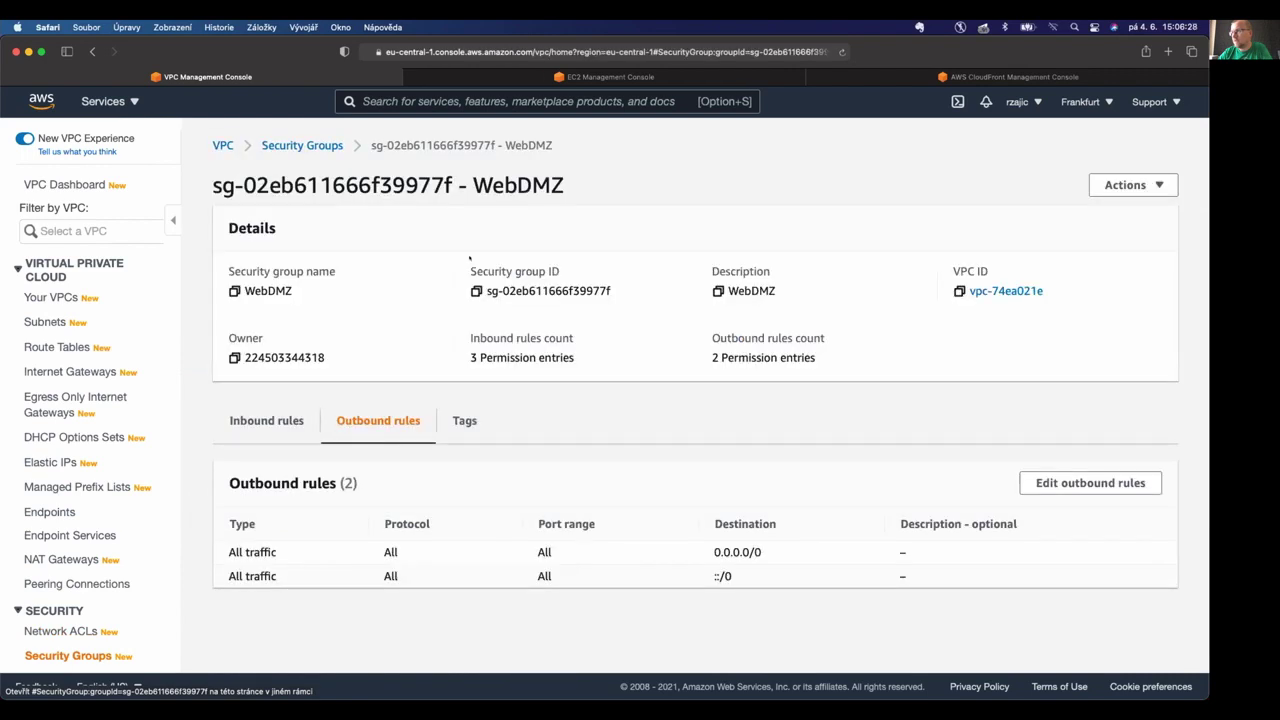
pyautogui.click(262, 421)
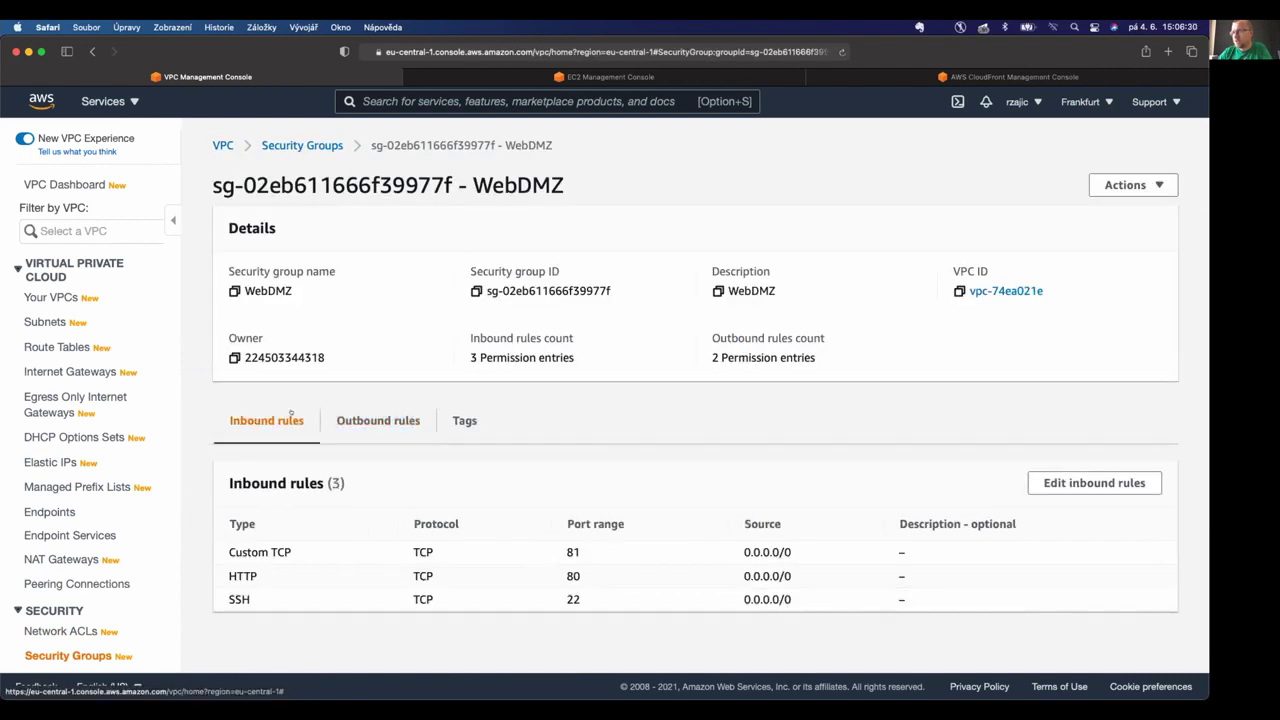
pyautogui.click(398, 421)
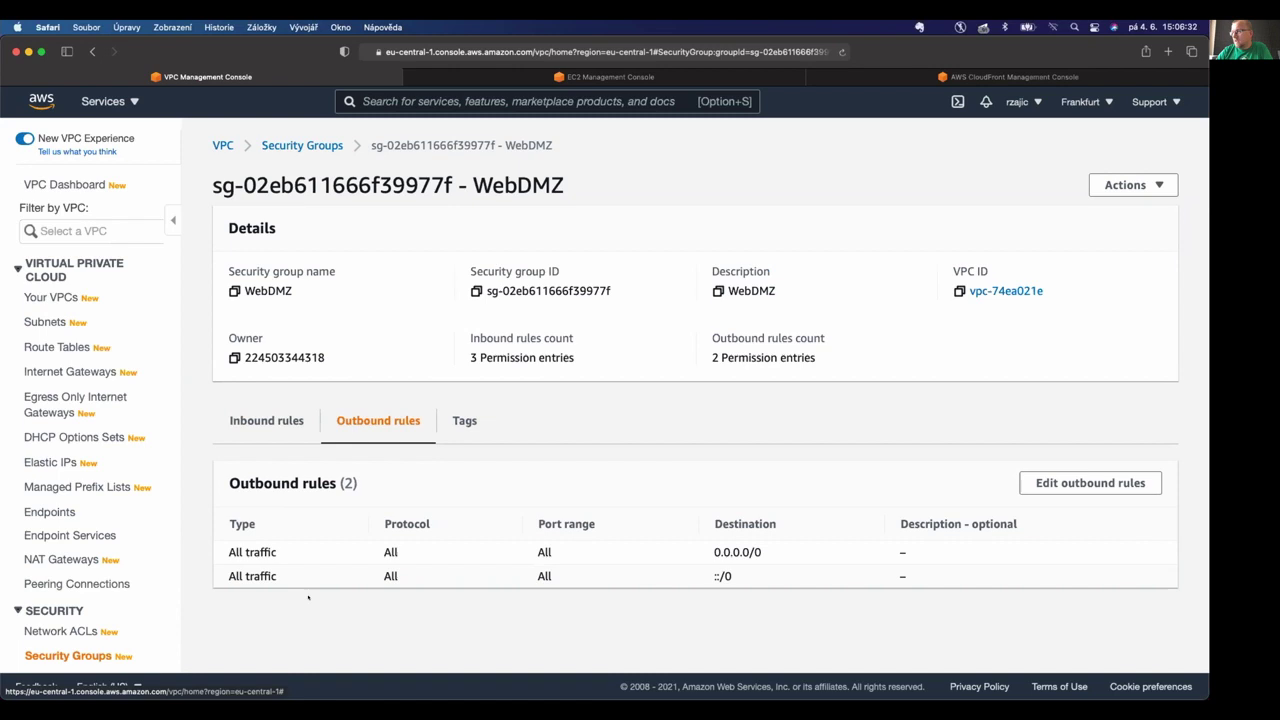
pyautogui.moveTo(741, 588); pyautogui.dragTo(371, 591)
pyautogui.click(396, 590)
pyautogui.moveTo(741, 577); pyautogui.dragTo(540, 578)
pyautogui.click(600, 571)
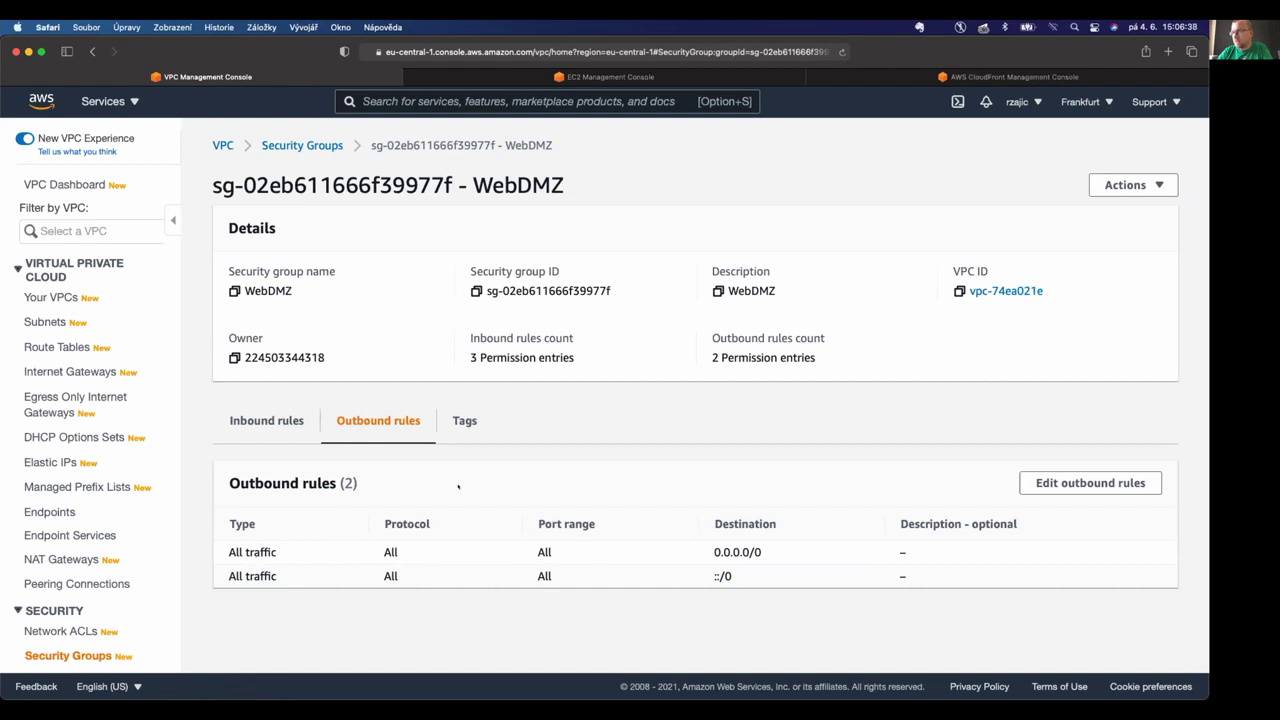
pyautogui.click(267, 422)
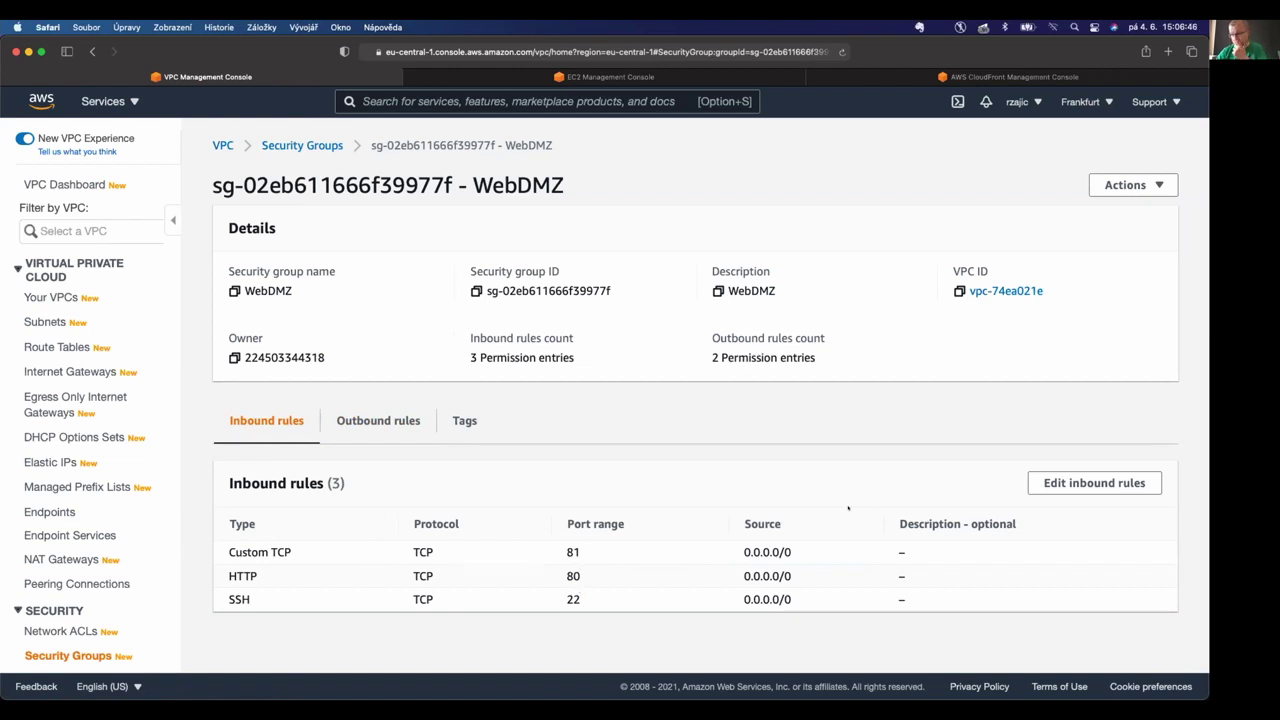
# Start editing the WebDMZ security group's inbound rules and add an HTTP rule with source ::/0.
pyautogui.click(1034, 486)
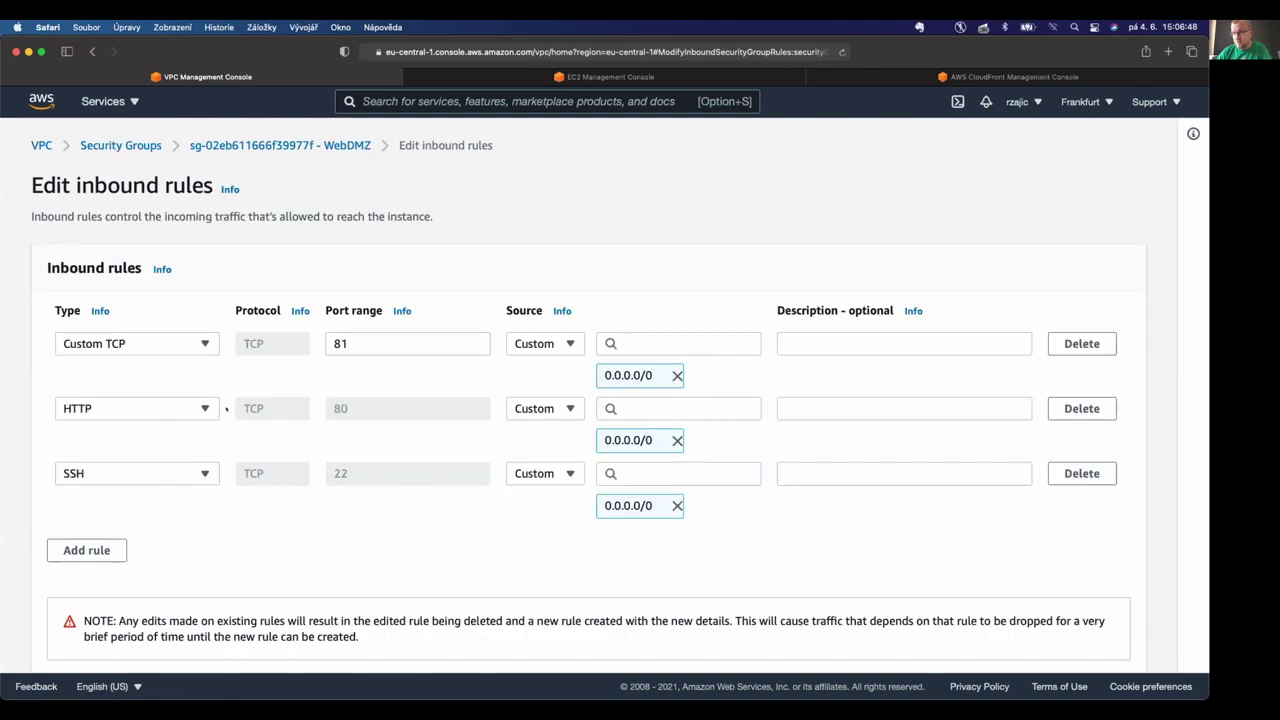
pyautogui.click(86, 550)
pyautogui.click(130, 538)
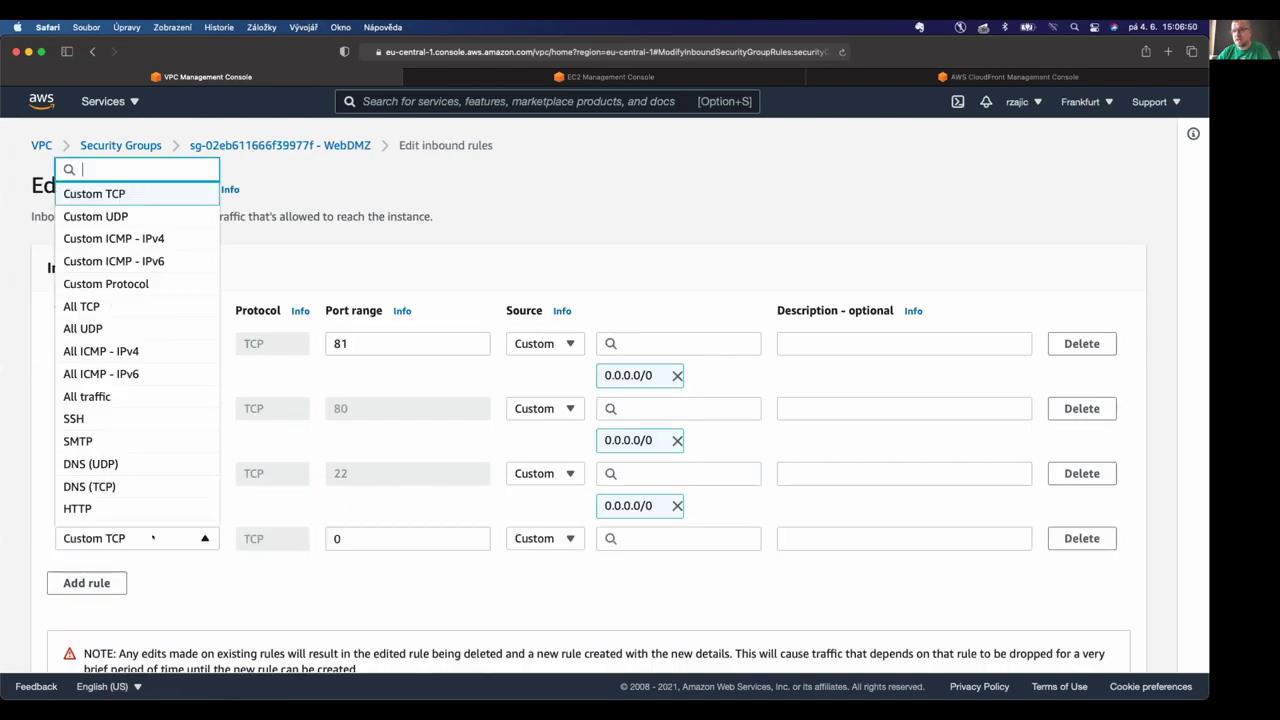
pyautogui.click(90, 508)
pyautogui.click(630, 533)
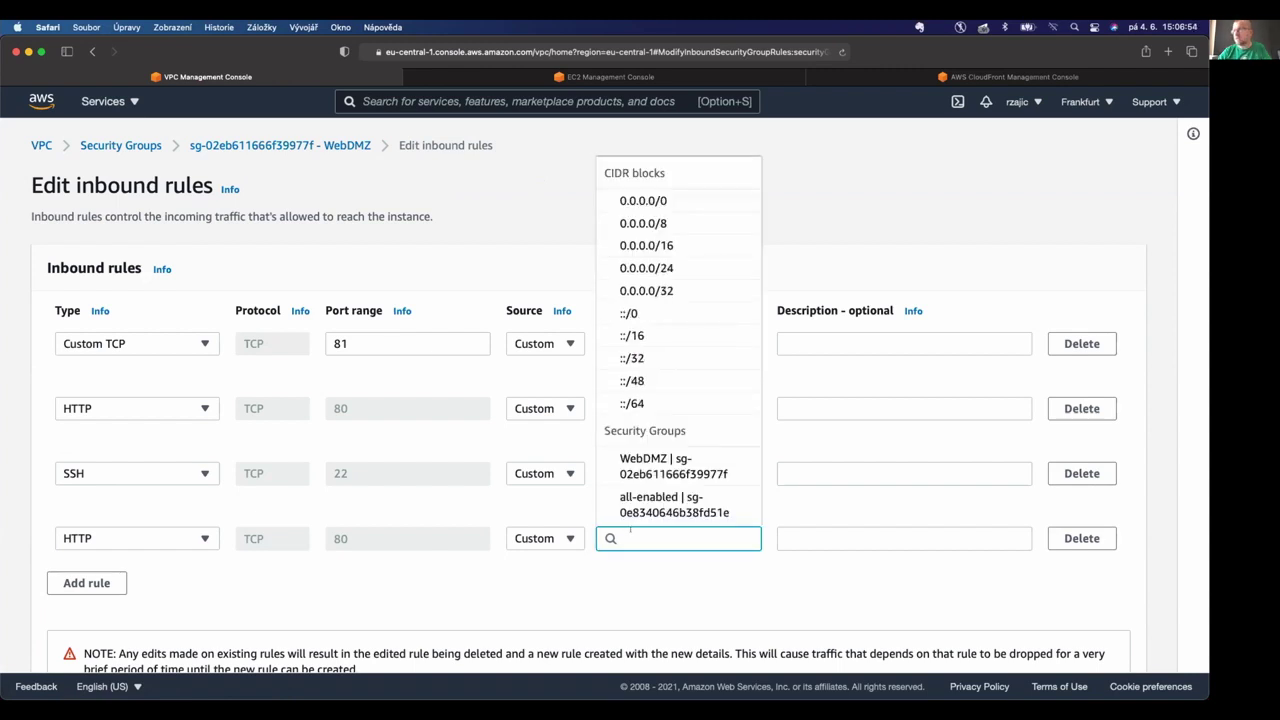
pyautogui.click(607, 320)
# Add an inbound SSH rule with source ::/0 to the WebDMZ security group.
pyautogui.click(86, 615)
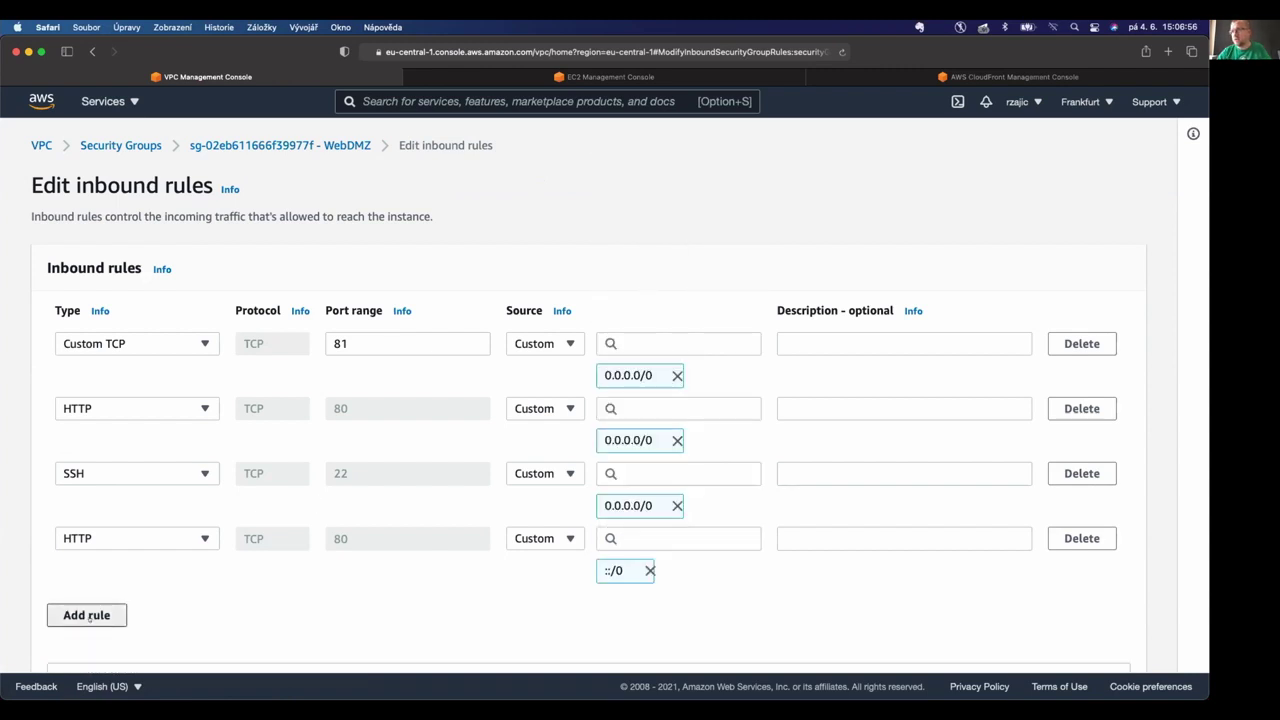
pyautogui.click(130, 603)
pyautogui.scroll(-3, 129, 489)
pyautogui.scroll(-3, 129, 489)
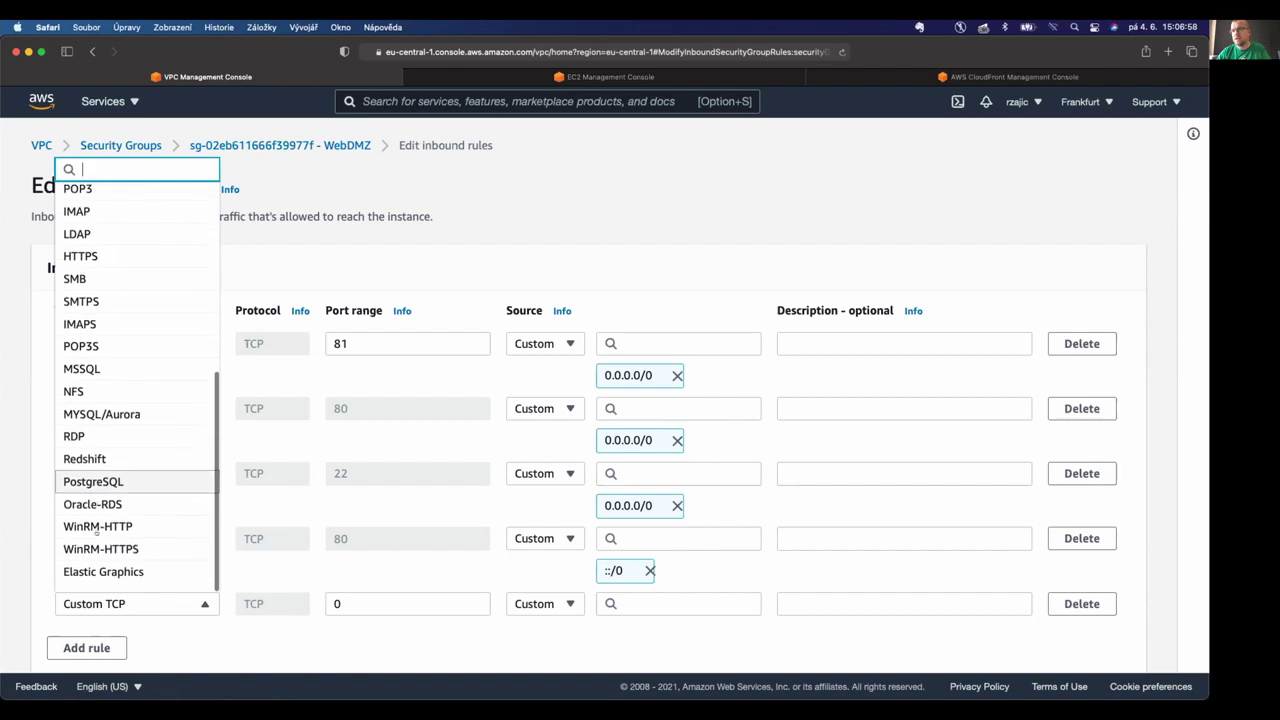
pyautogui.scroll(-2, 129, 380)
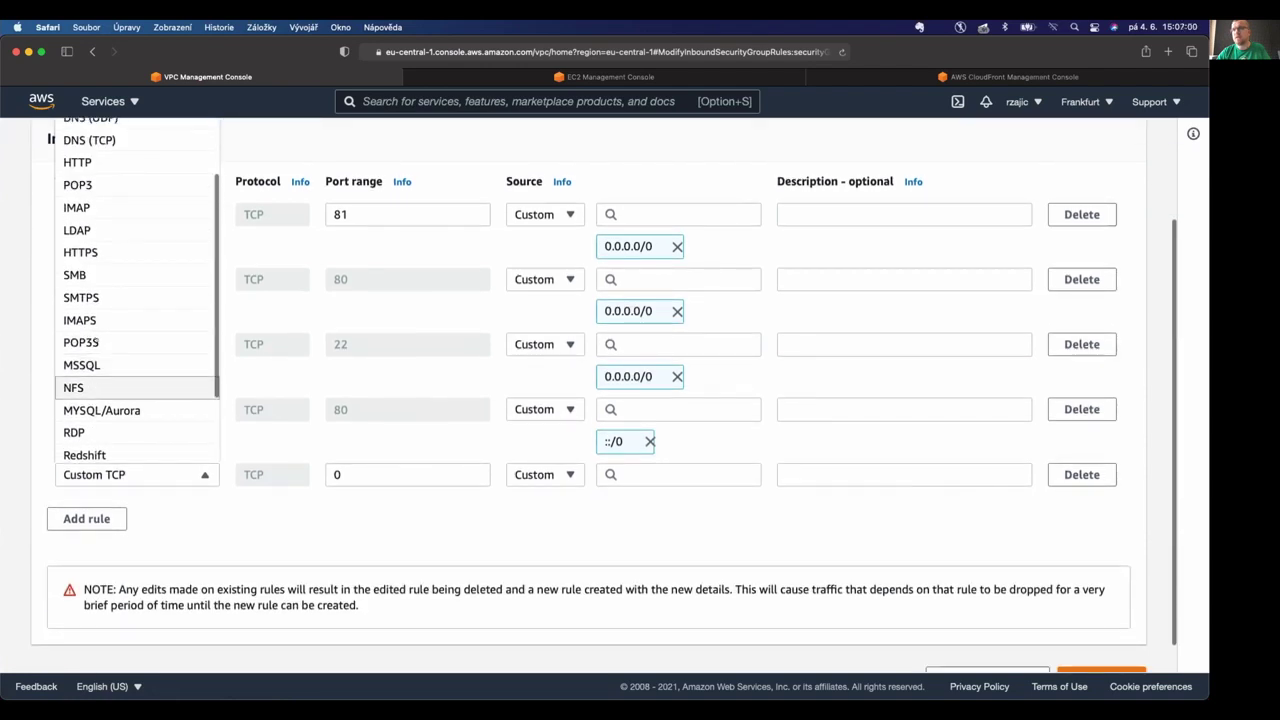
pyautogui.scroll(3, 106, 206)
pyautogui.click(94, 217)
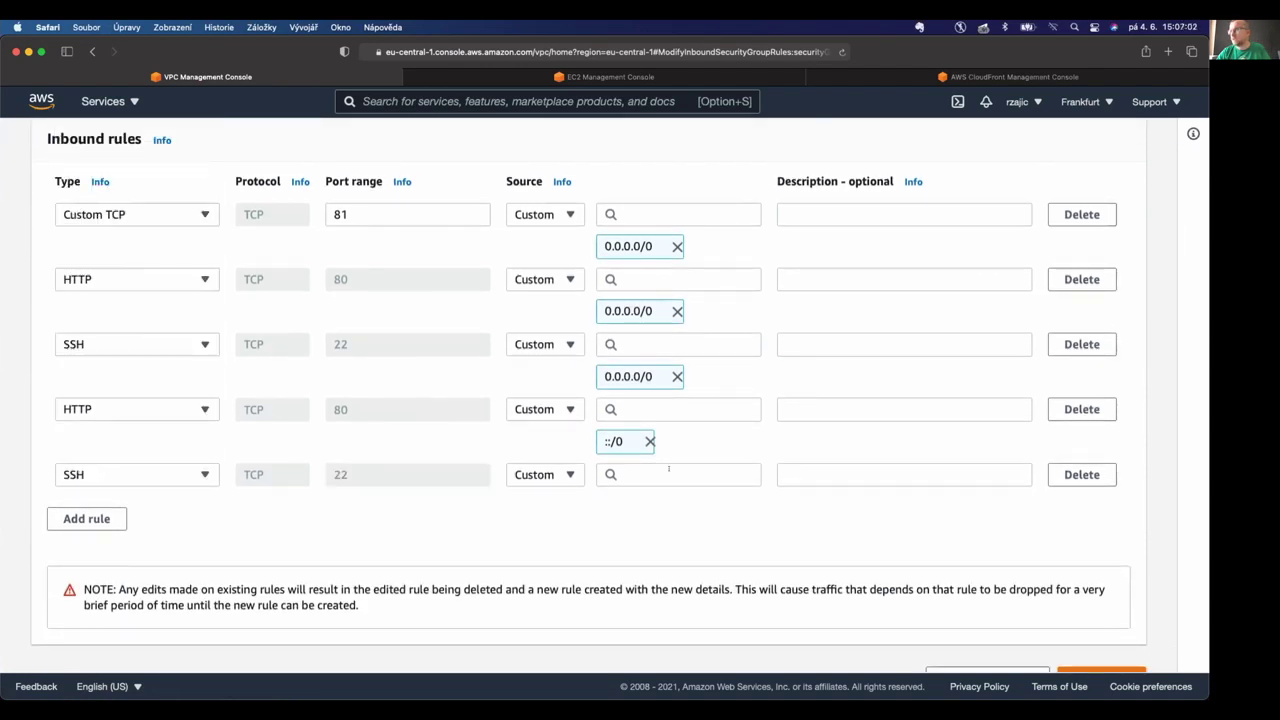
pyautogui.click(669, 468)
pyautogui.click(625, 310)
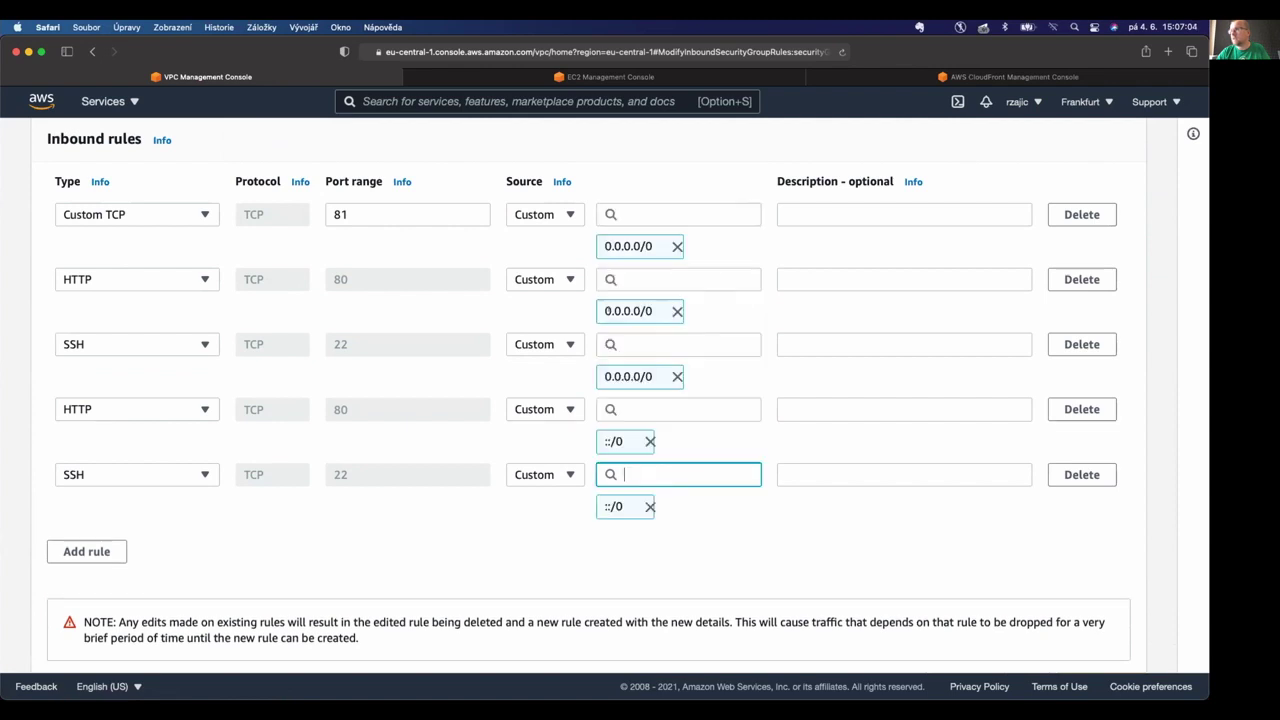
# Add an inbound Custom TCP rule for port 81 with source ::/0 to the WebDMZ security group.
pyautogui.click(86, 551)
pyautogui.click(130, 539)
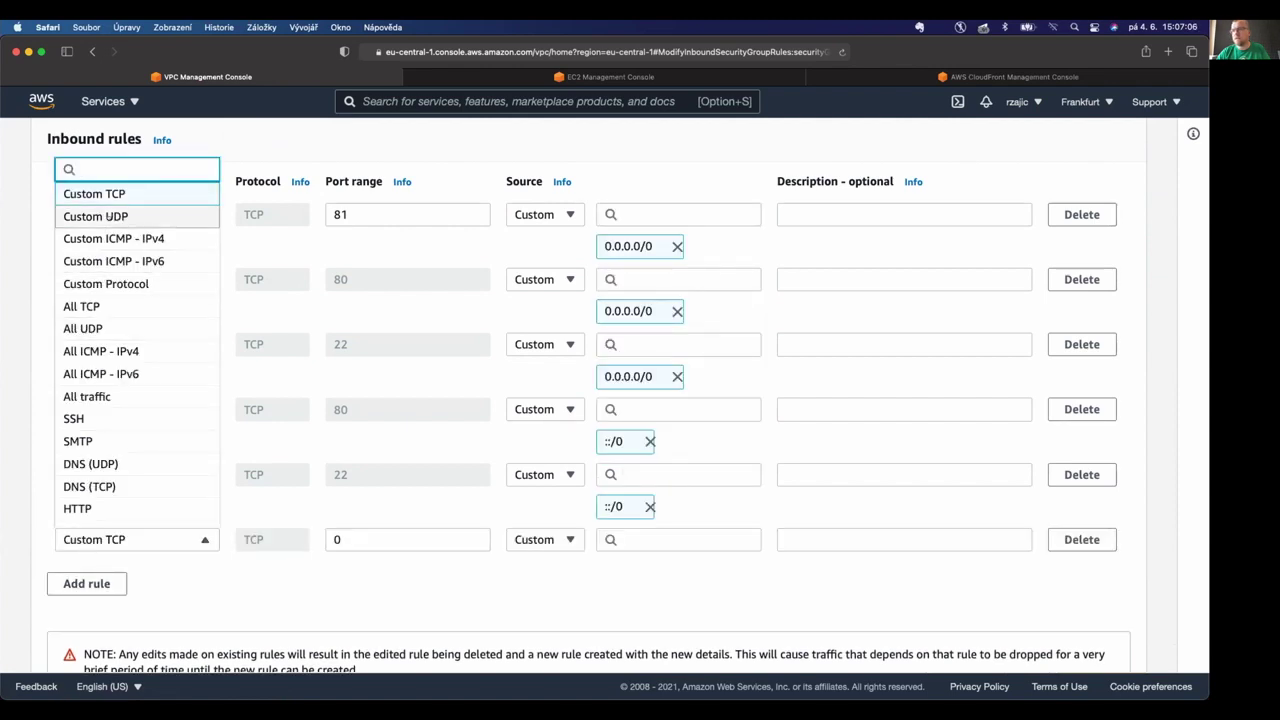
pyautogui.click(335, 366)
pyautogui.click(397, 531)
pyautogui.press('BackSpace')
pyautogui.write('81')
pyautogui.click(718, 547)
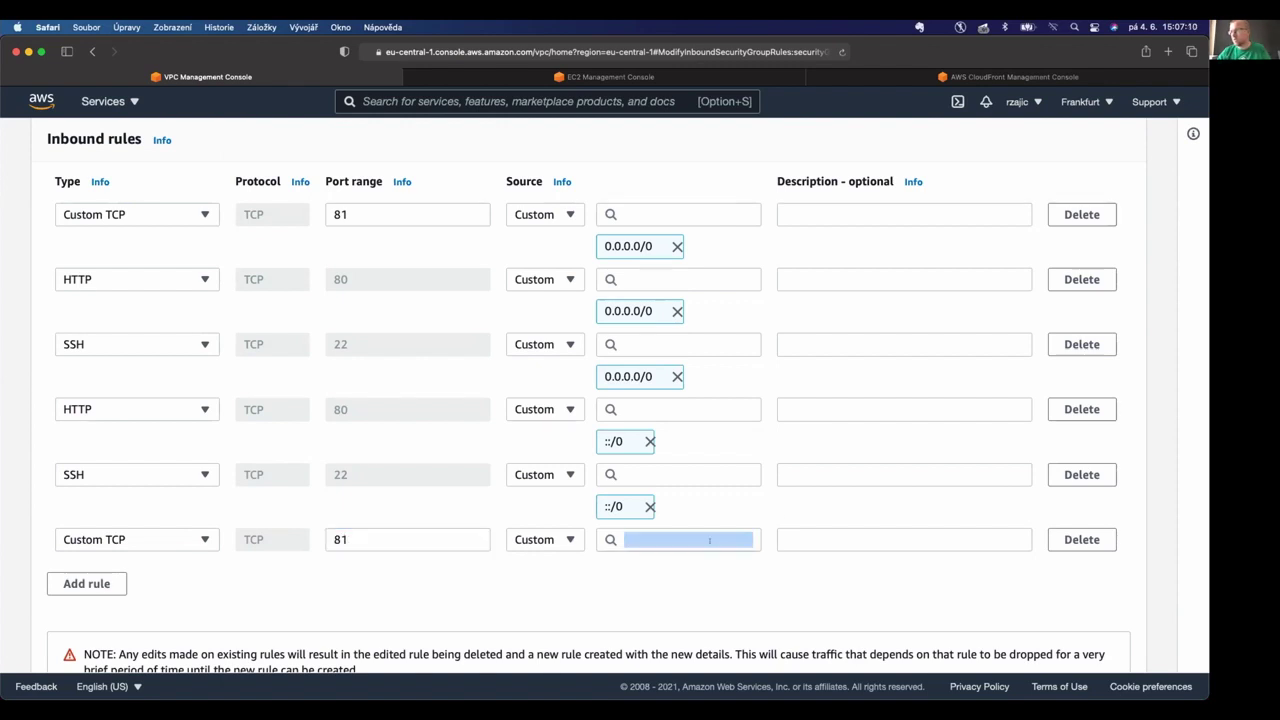
pyautogui.click(650, 312)
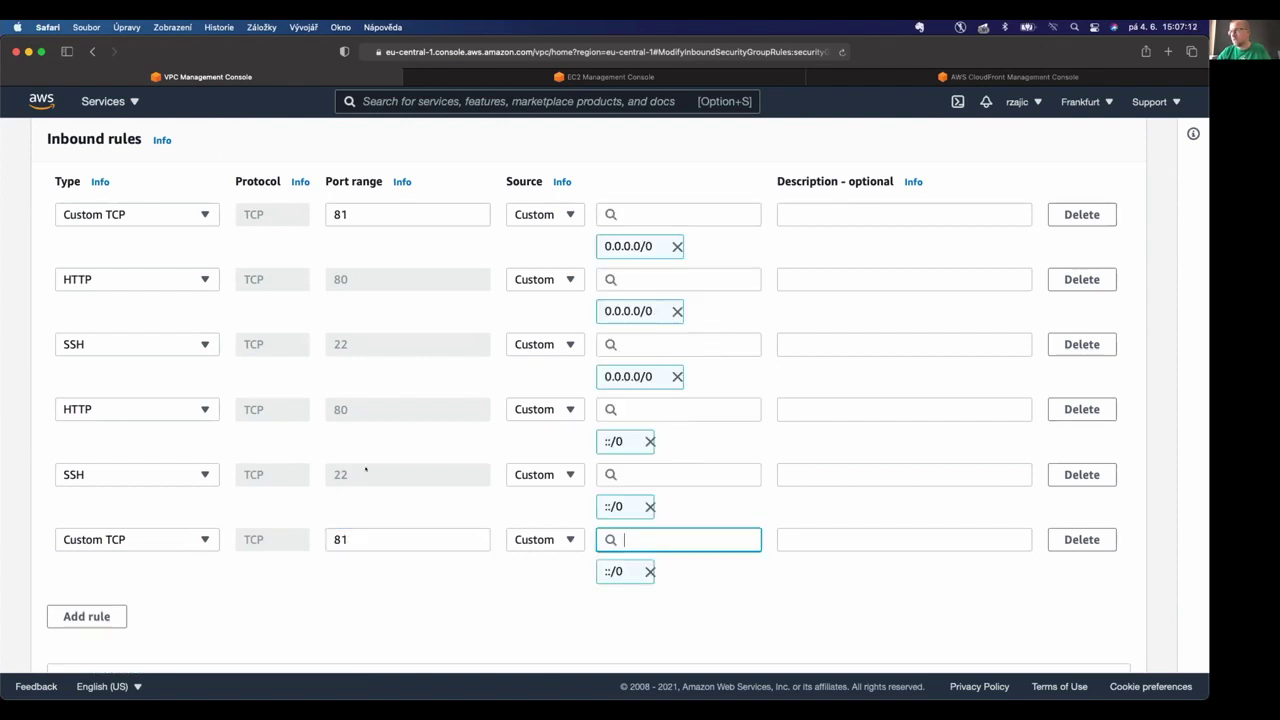
# Save the WebDMZ inbound rules, and review the group's inbound and outbound rules for IPv6 entries.
pyautogui.scroll(2, 650, 507)
pyautogui.scroll(-3, 871, 520)
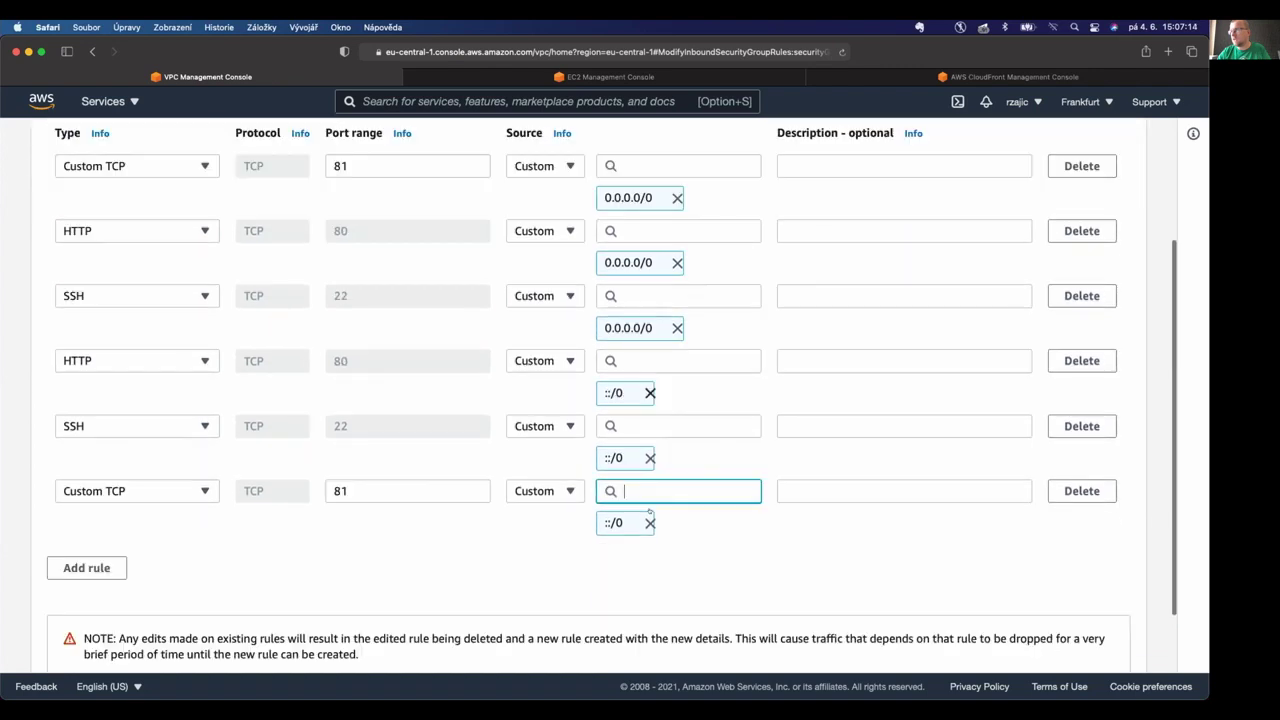
pyautogui.scroll(-2, 871, 520)
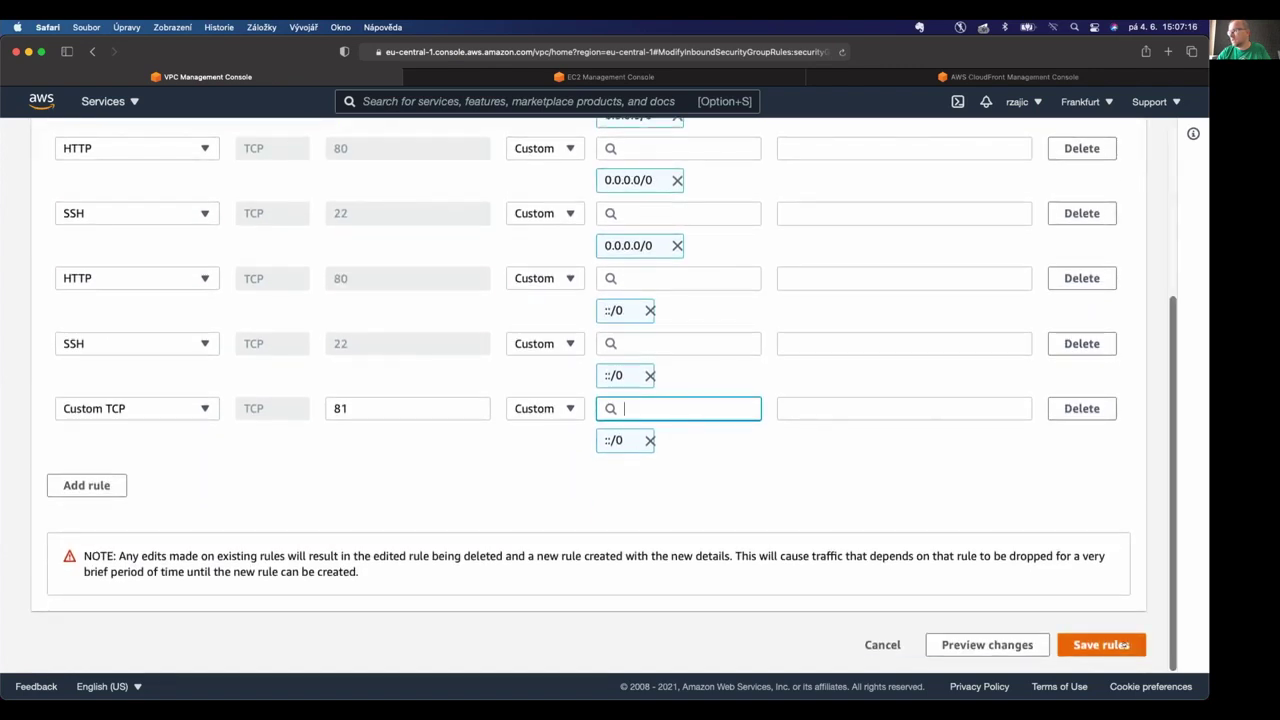
pyautogui.click(1118, 646)
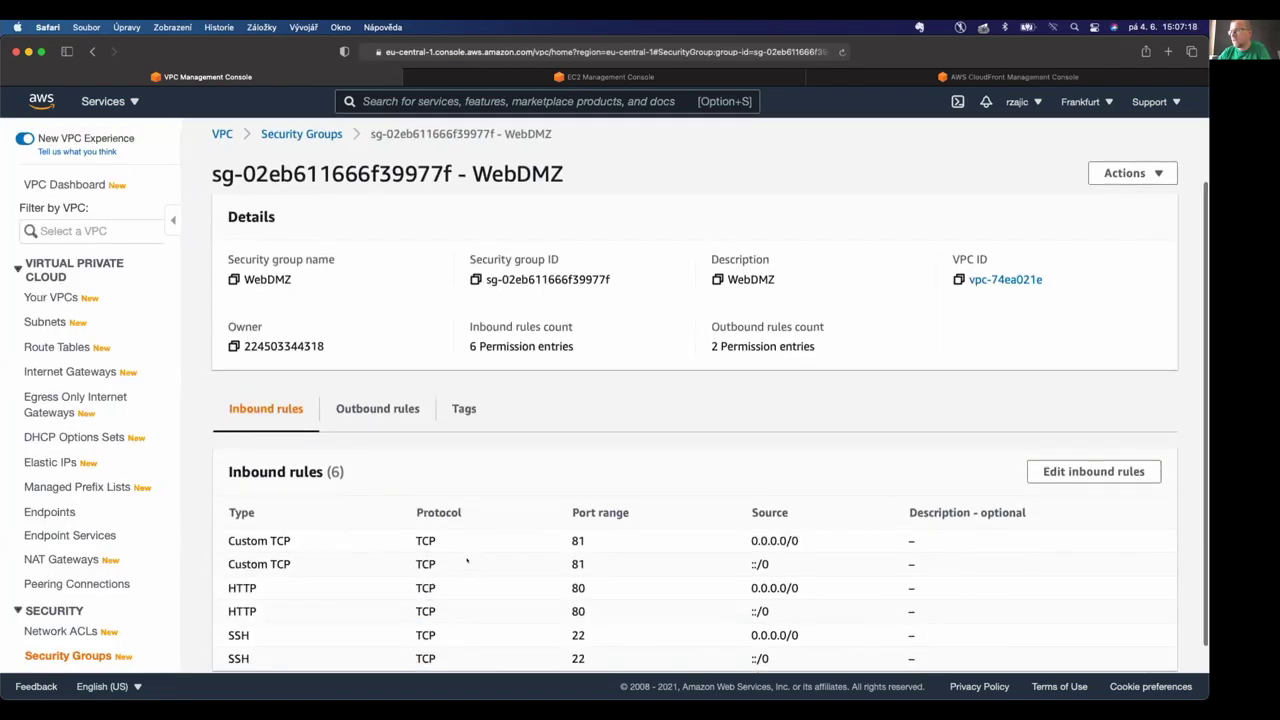
pyautogui.scroll(-2, 466, 560)
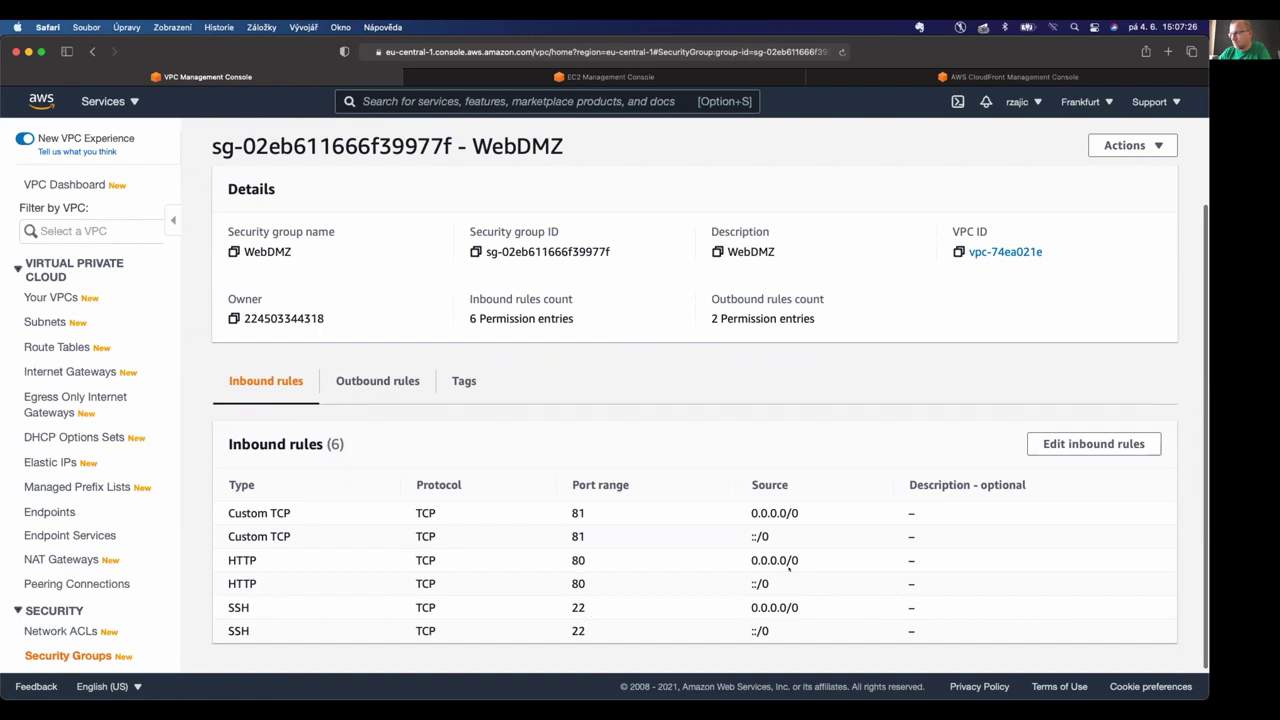
pyautogui.click(377, 381)
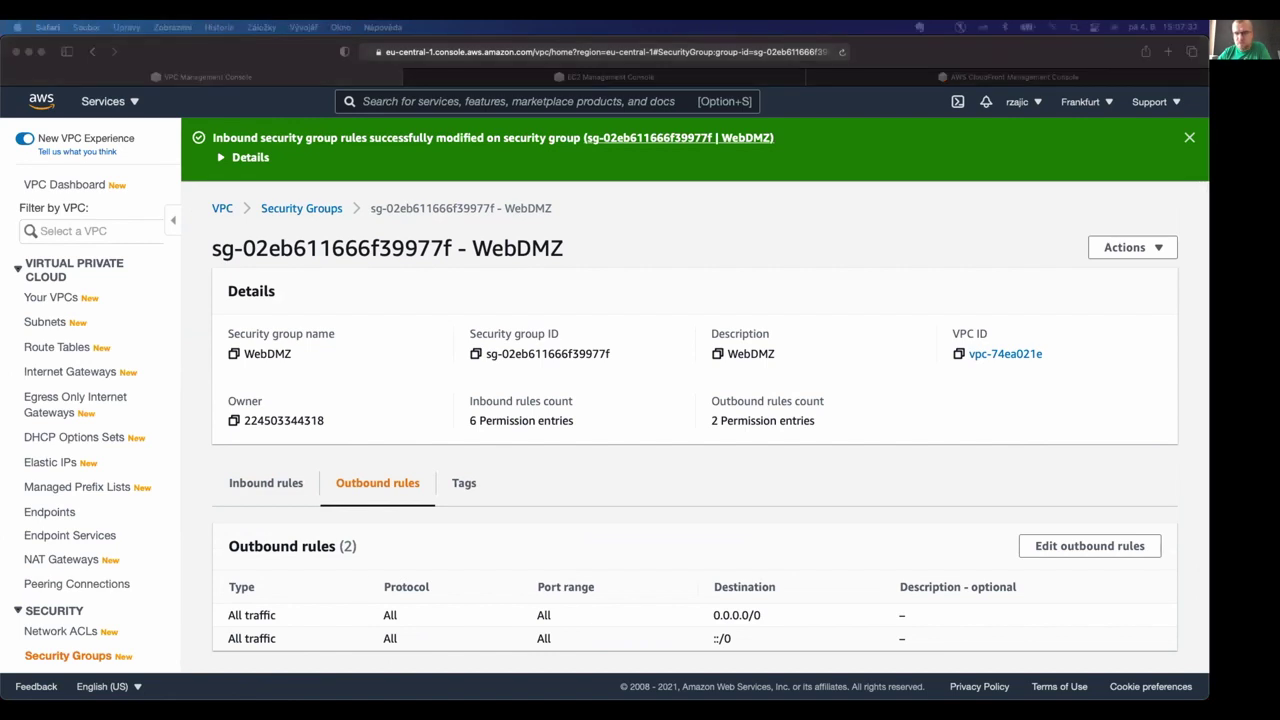
pyautogui.scroll(-2, 85, 604)
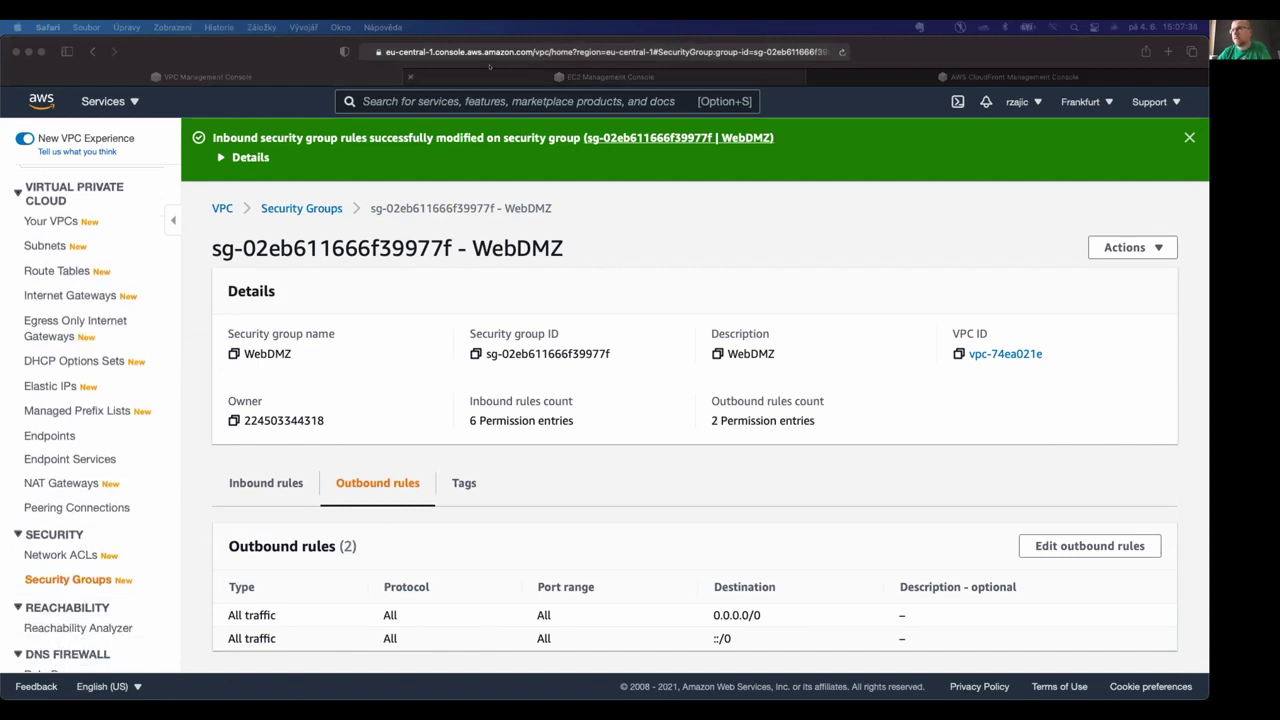
pyautogui.scroll(2, 51, 422)
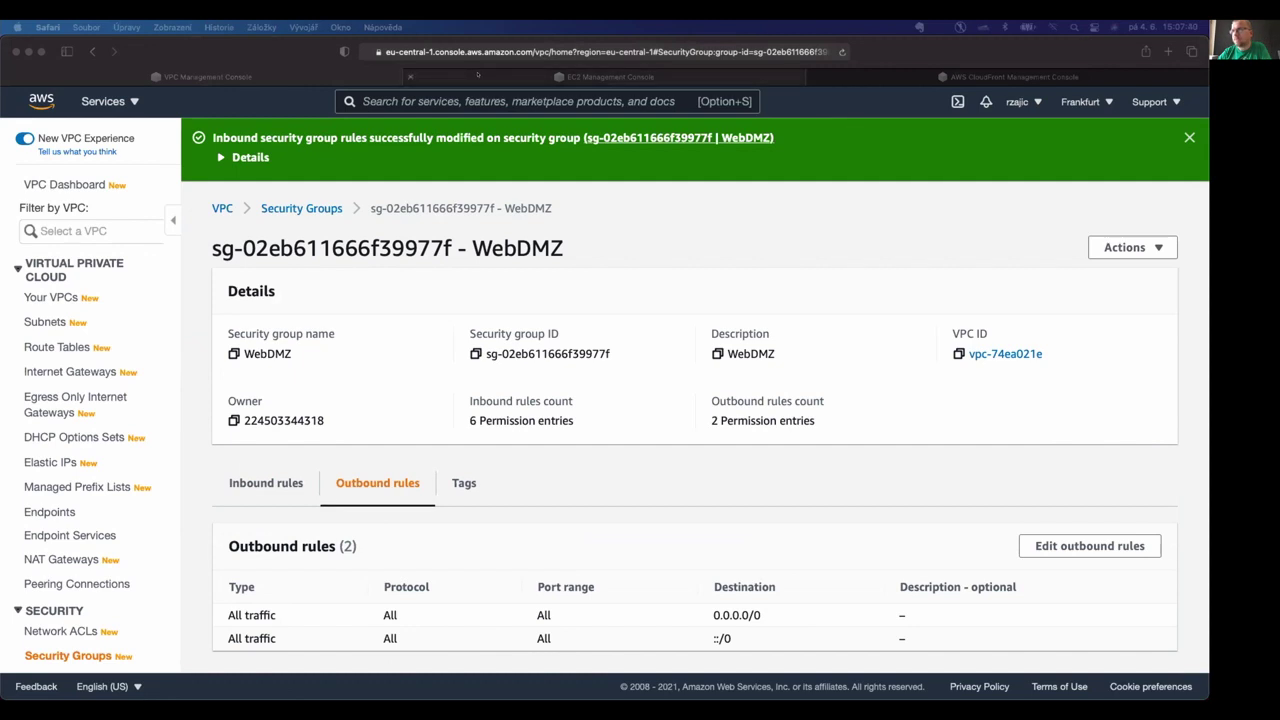
# Switch to the EC2 console and open the details of network interface eni-04c62944d88c26496.
pyautogui.click(477, 76)
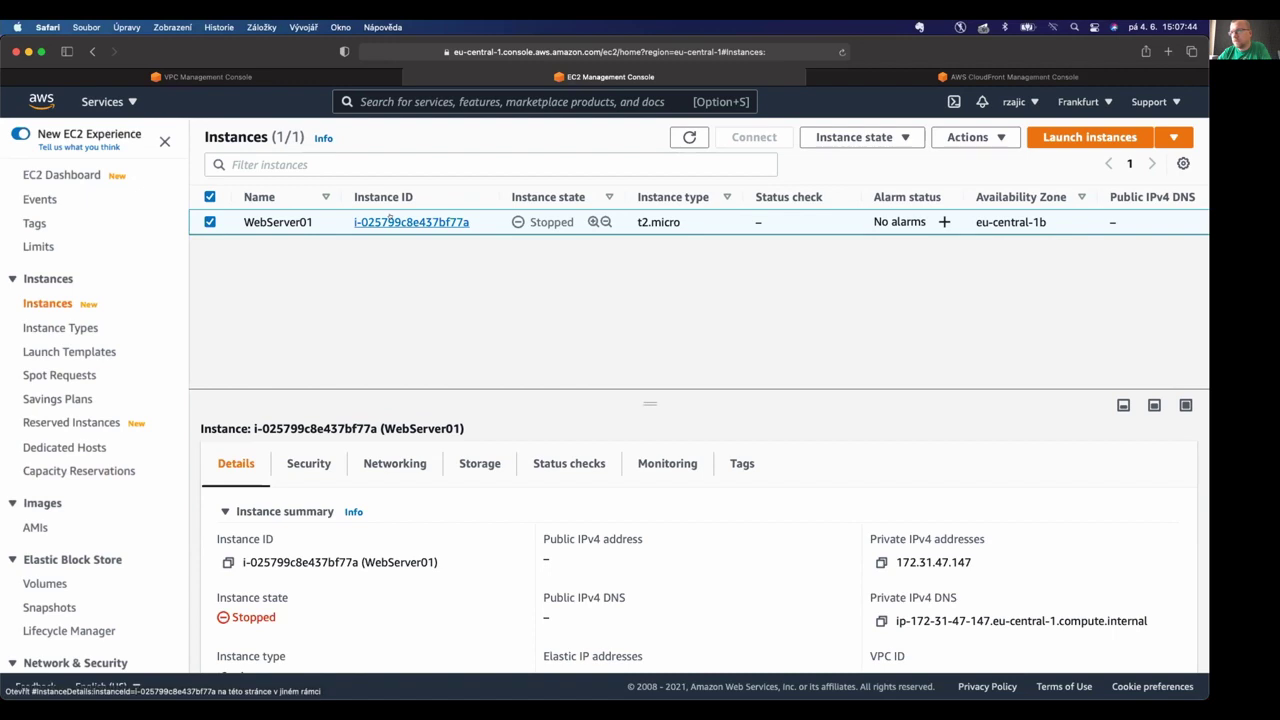
pyautogui.scroll(-5, 57, 581)
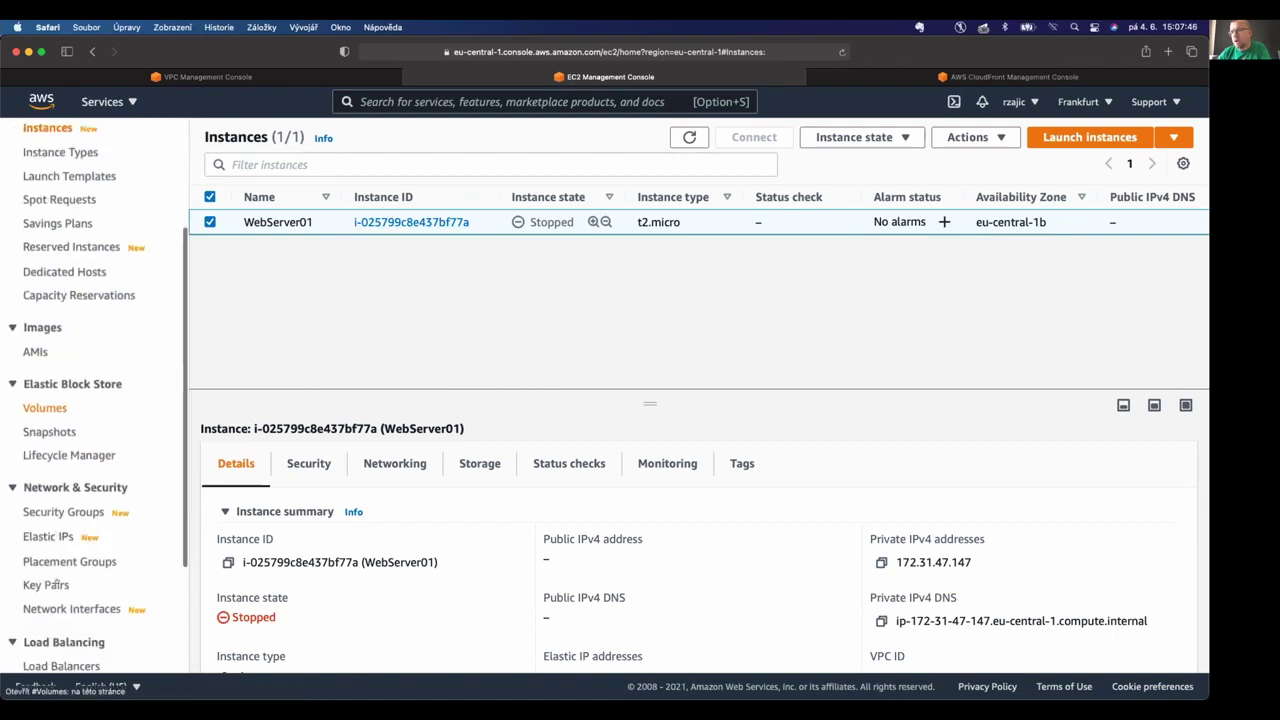
pyautogui.click(93, 505)
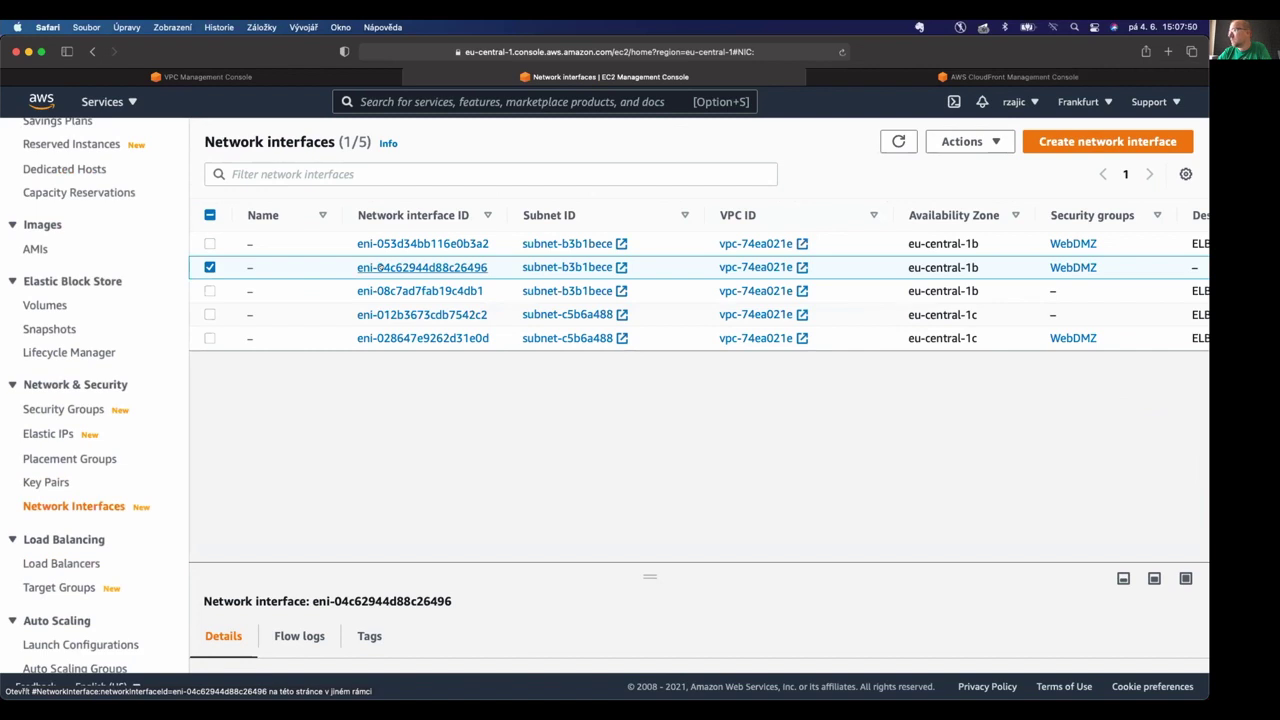
pyautogui.hscroll(5, 378, 267)
pyautogui.hscroll(-5, 378, 267)
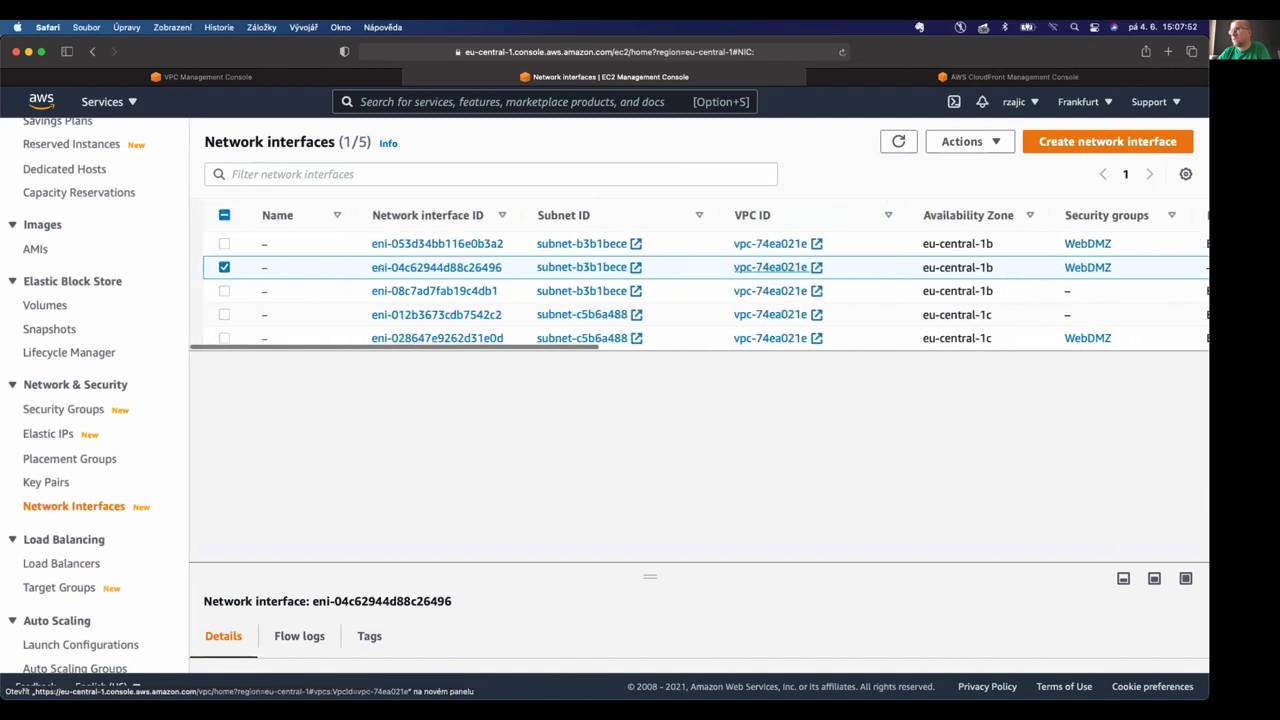
pyautogui.click(380, 267)
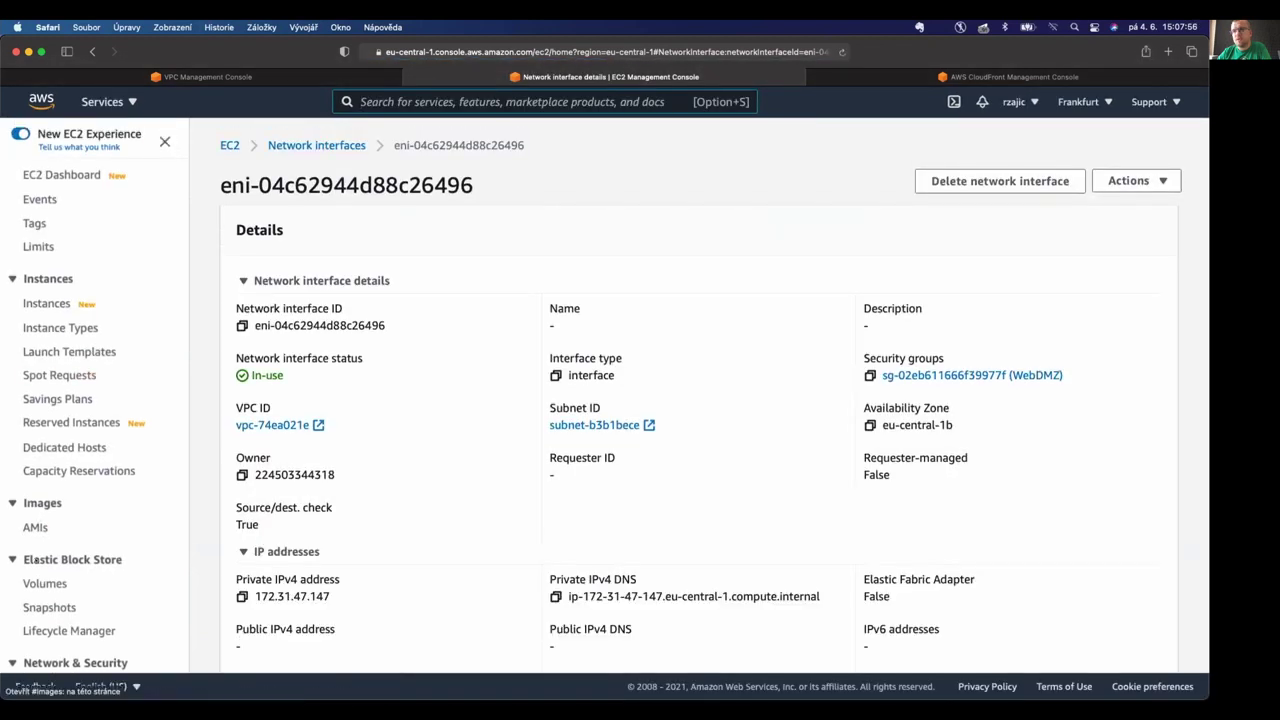
# Reload the network interfaces list, reopen eni-04c62944d88c26496 and examine its IP addresses and attached instance.
pyautogui.scroll(-5, 90, 455)
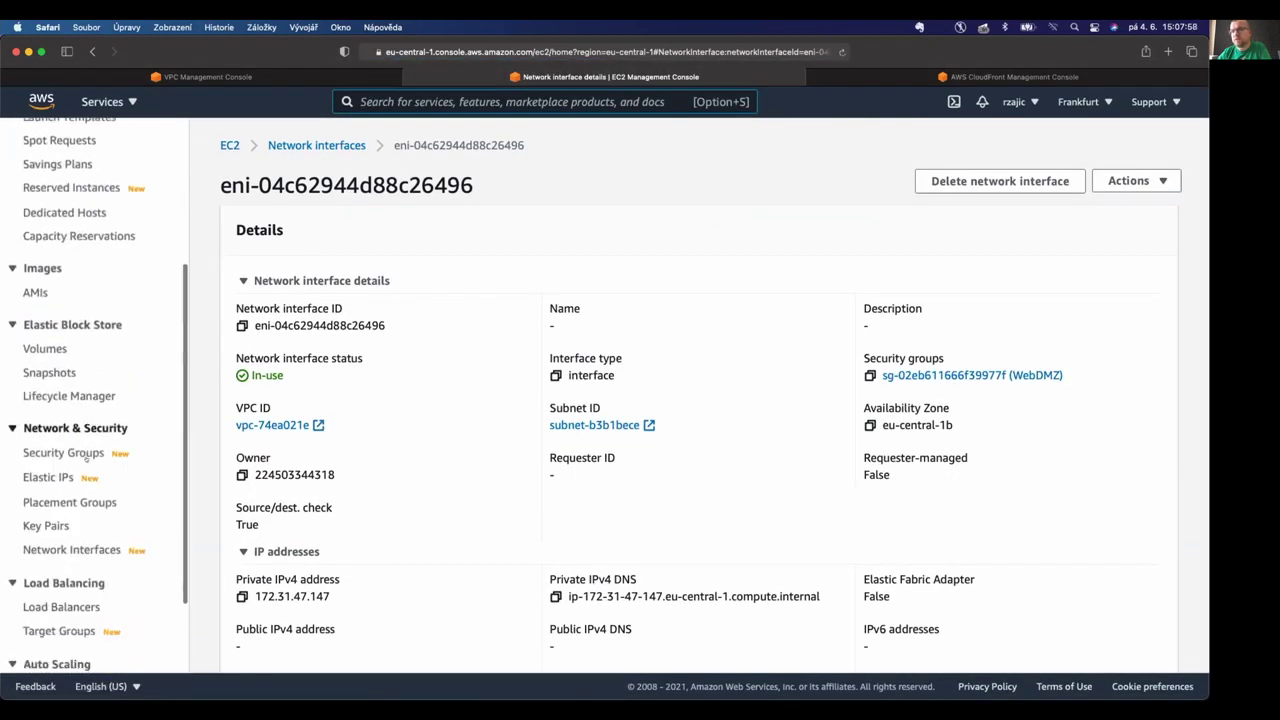
pyautogui.scroll(-2, 85, 456)
pyautogui.click(72, 439)
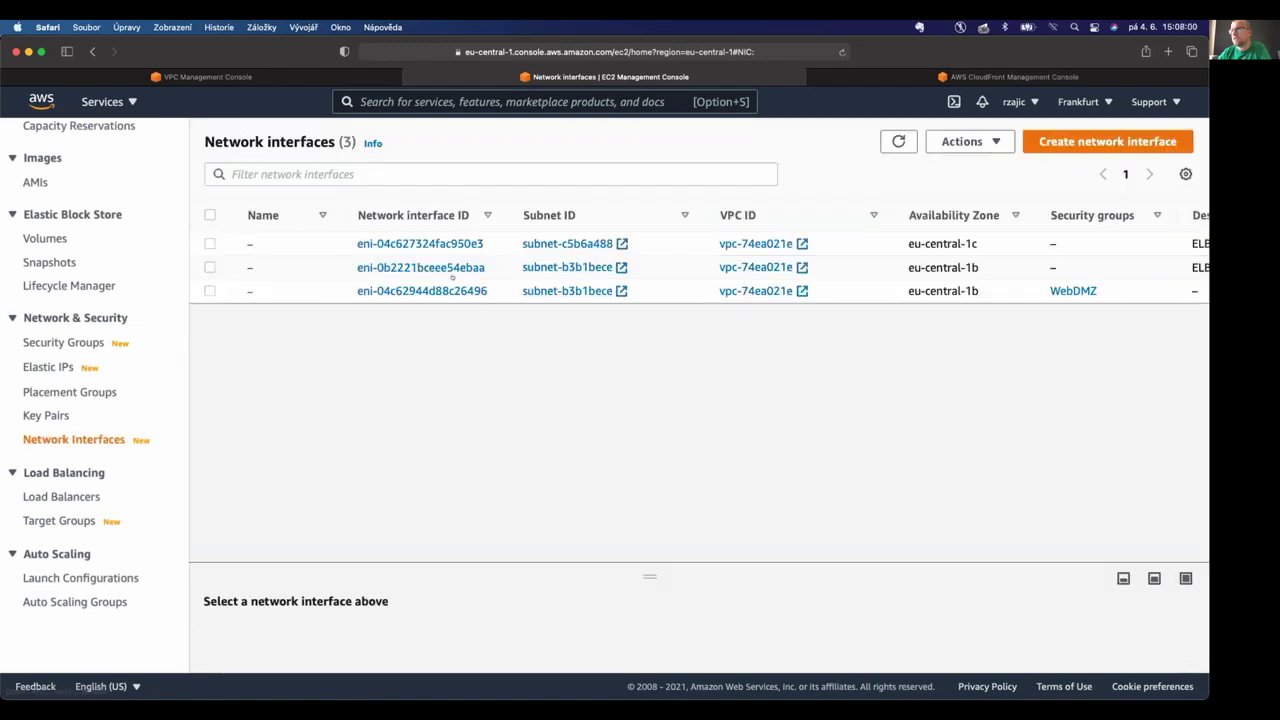
pyautogui.hscroll(10, 452, 277)
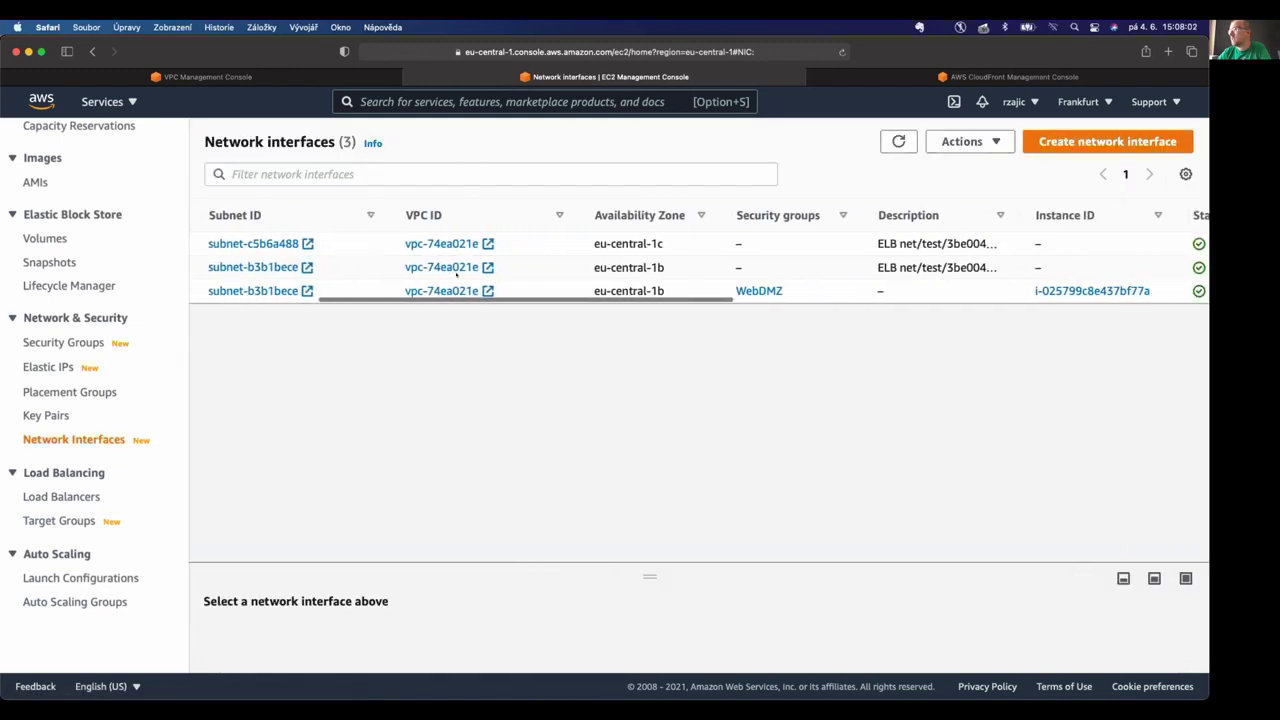
pyautogui.hscroll(-10, 456, 272)
pyautogui.click(400, 290)
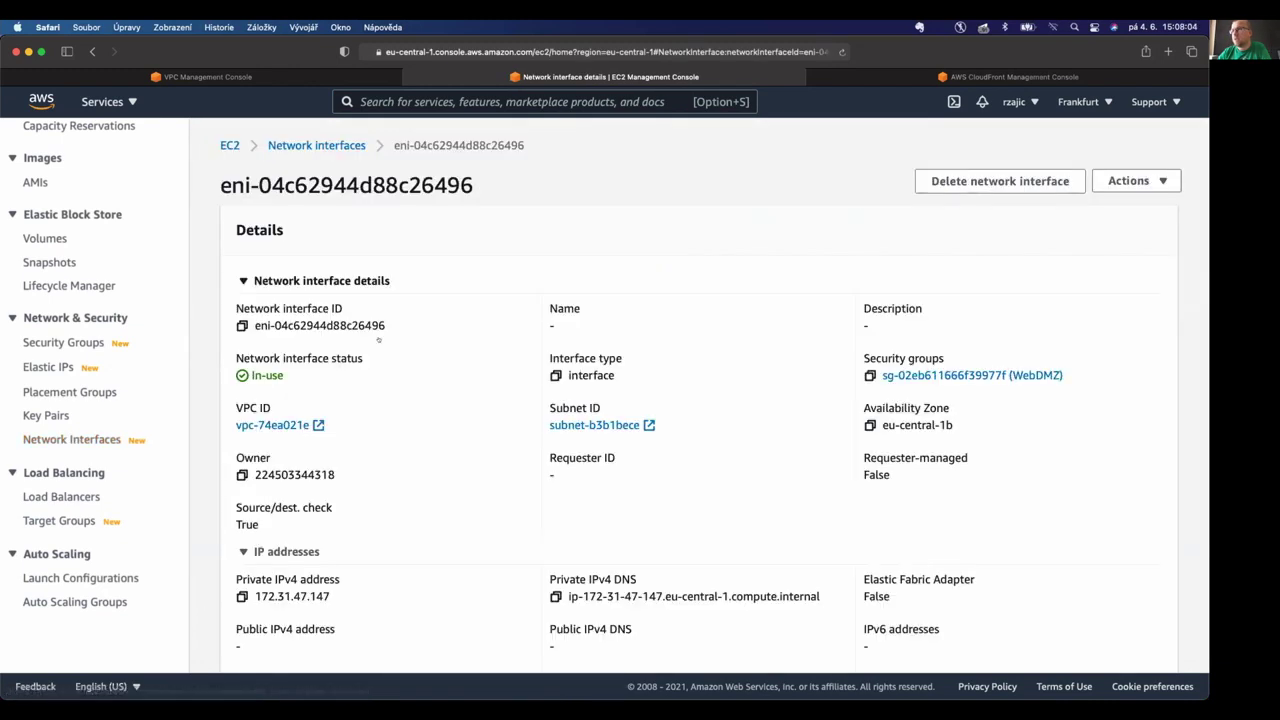
pyautogui.scroll(-5, 689, 457)
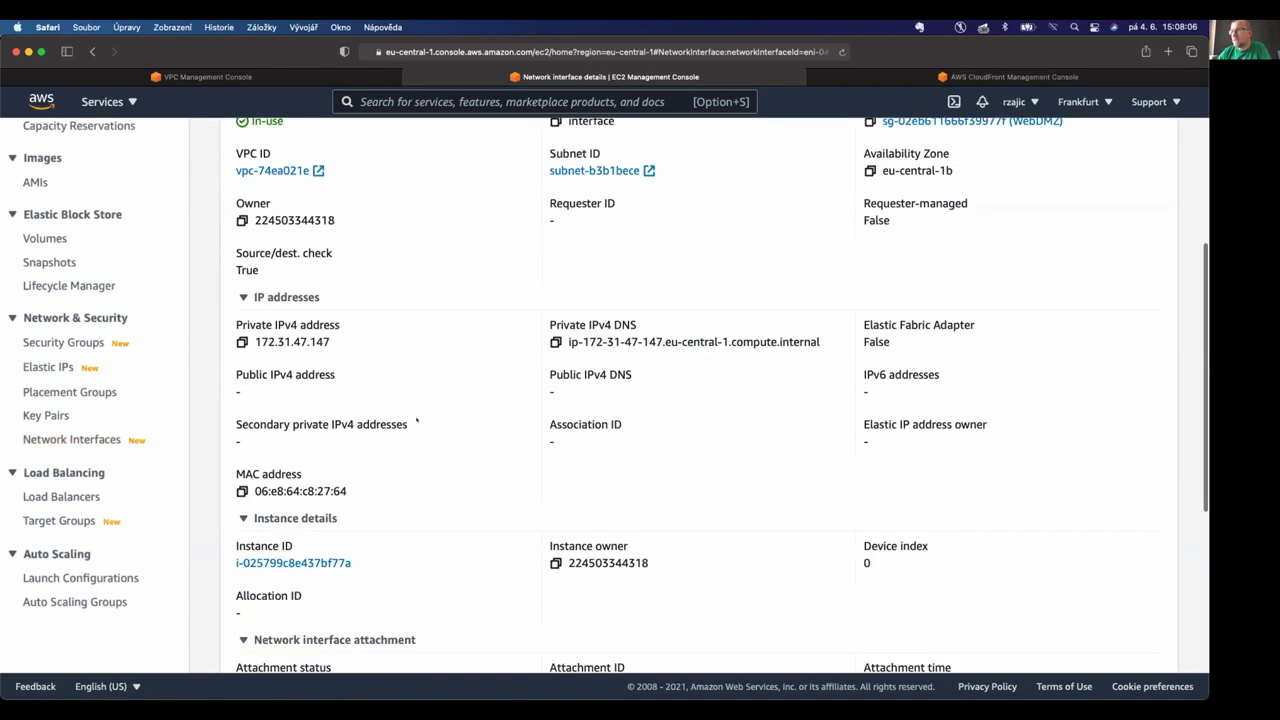
pyautogui.scroll(-5, 616, 495)
pyautogui.scroll(10, 616, 495)
pyautogui.scroll(-1, 617, 497)
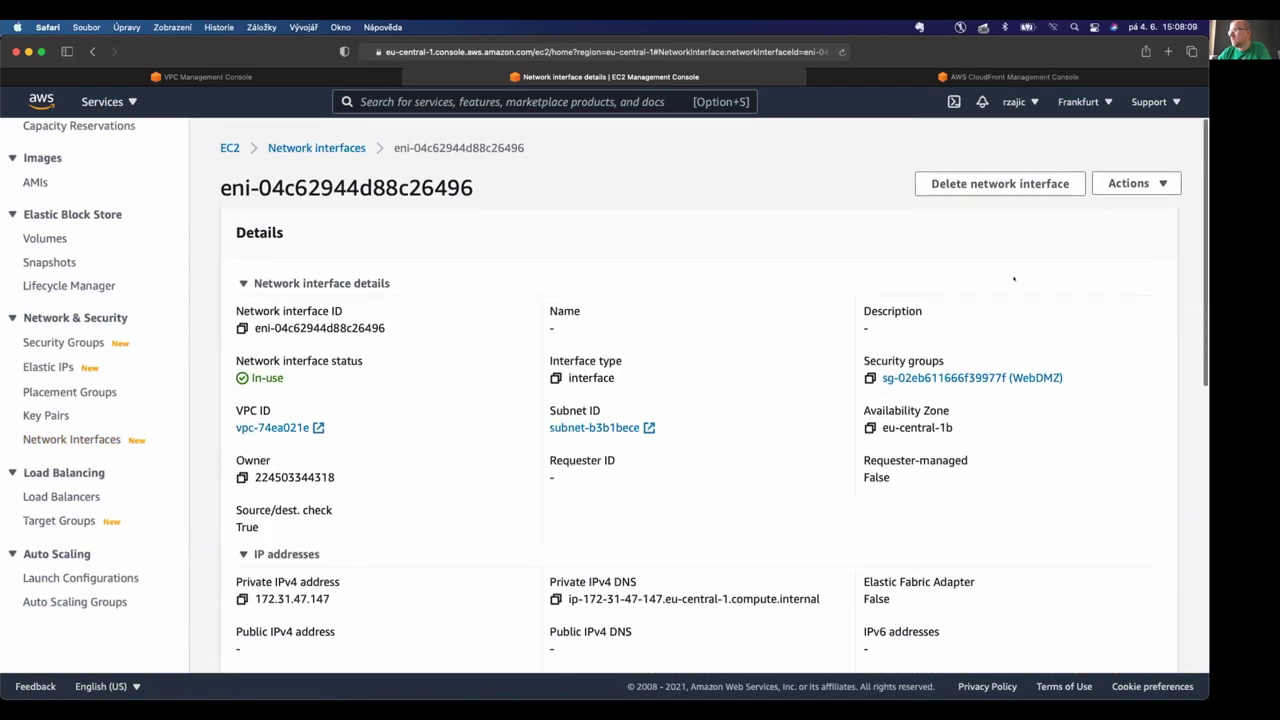
# Assign one auto-assigned IPv6 address to network interface eni-04c62944d88c26496, save and confirm the change.
pyautogui.click(1130, 181)
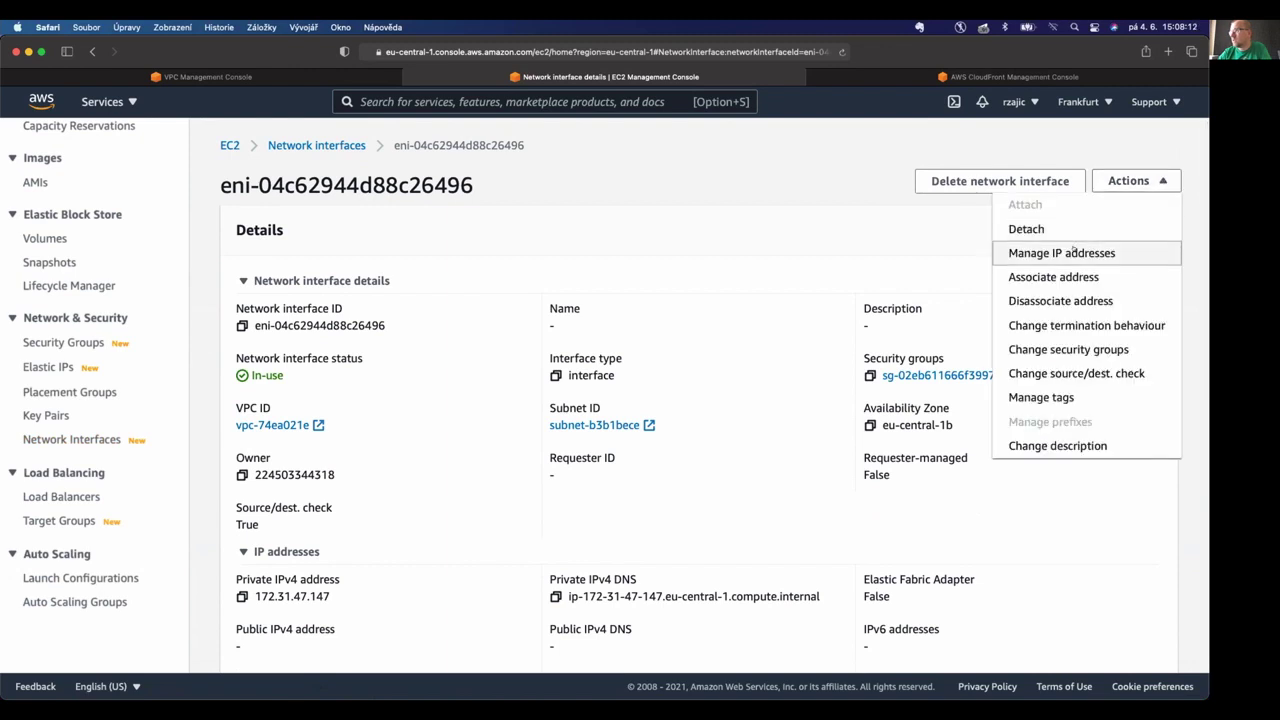
pyautogui.click(1064, 253)
pyautogui.click(123, 333)
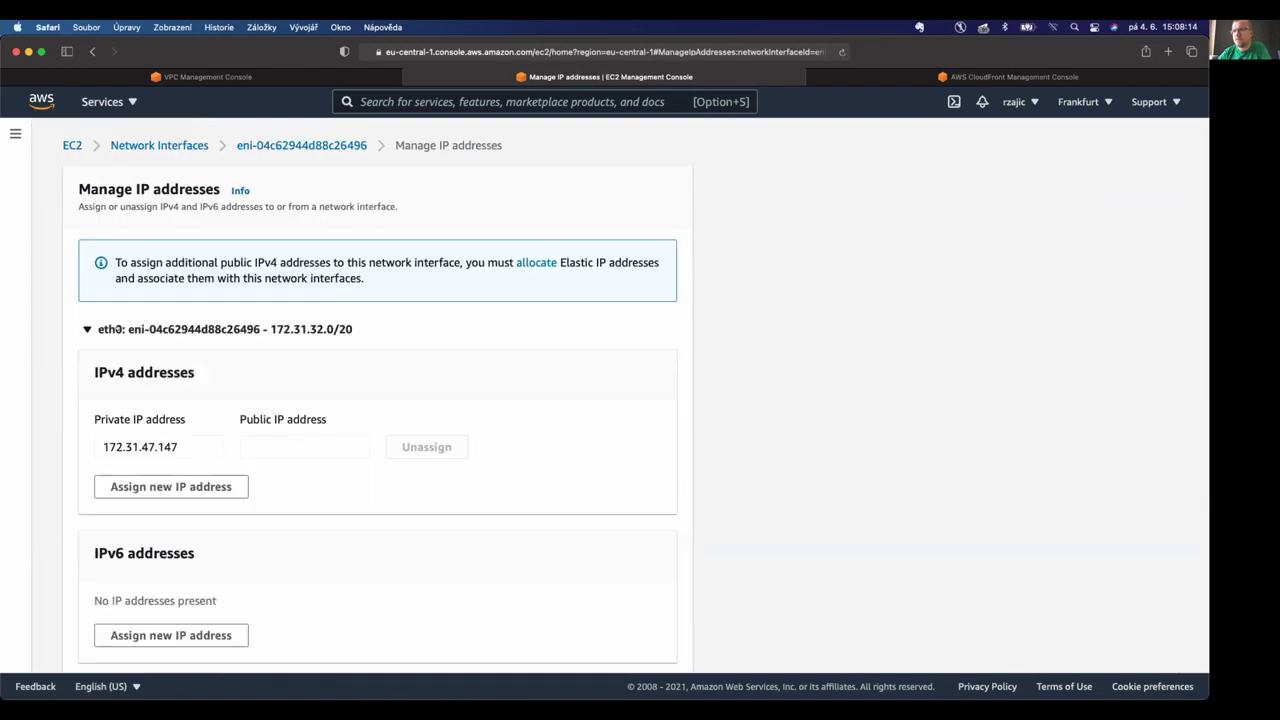
pyautogui.scroll(-5, 131, 537)
pyautogui.click(160, 509)
pyautogui.click(384, 500)
pyautogui.scroll(-3, 305, 519)
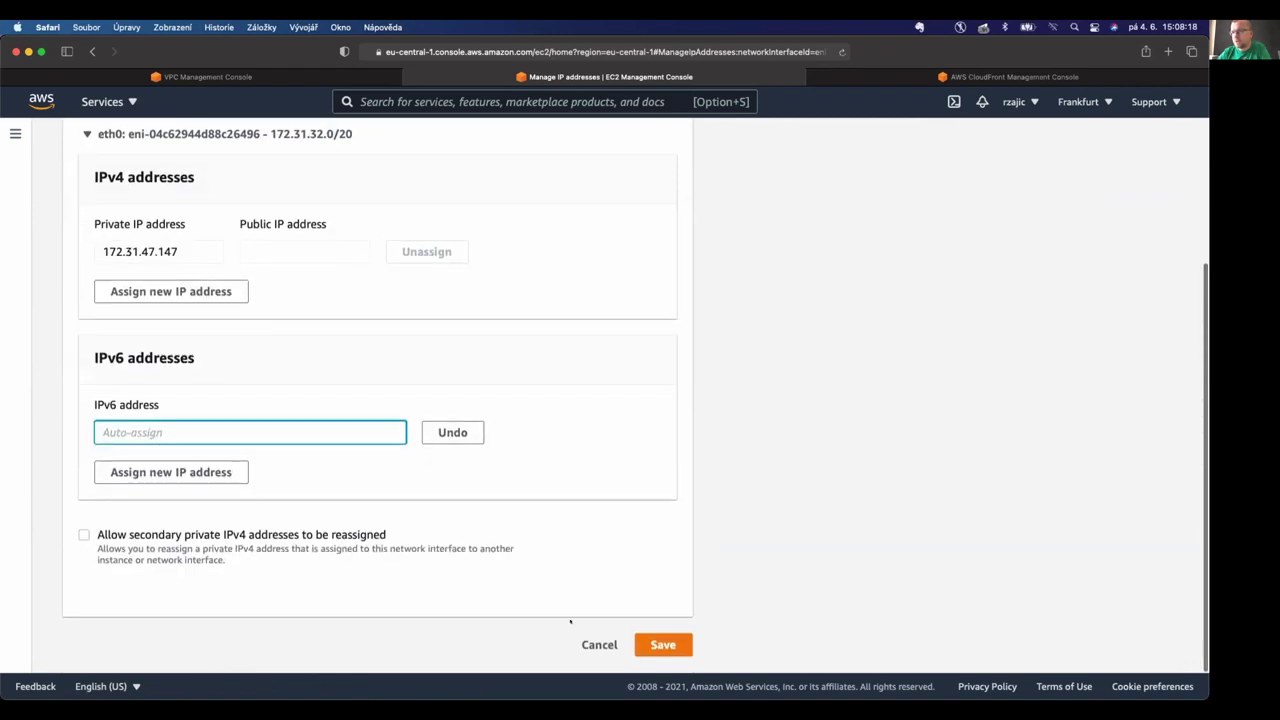
pyautogui.click(673, 643)
pyautogui.click(801, 453)
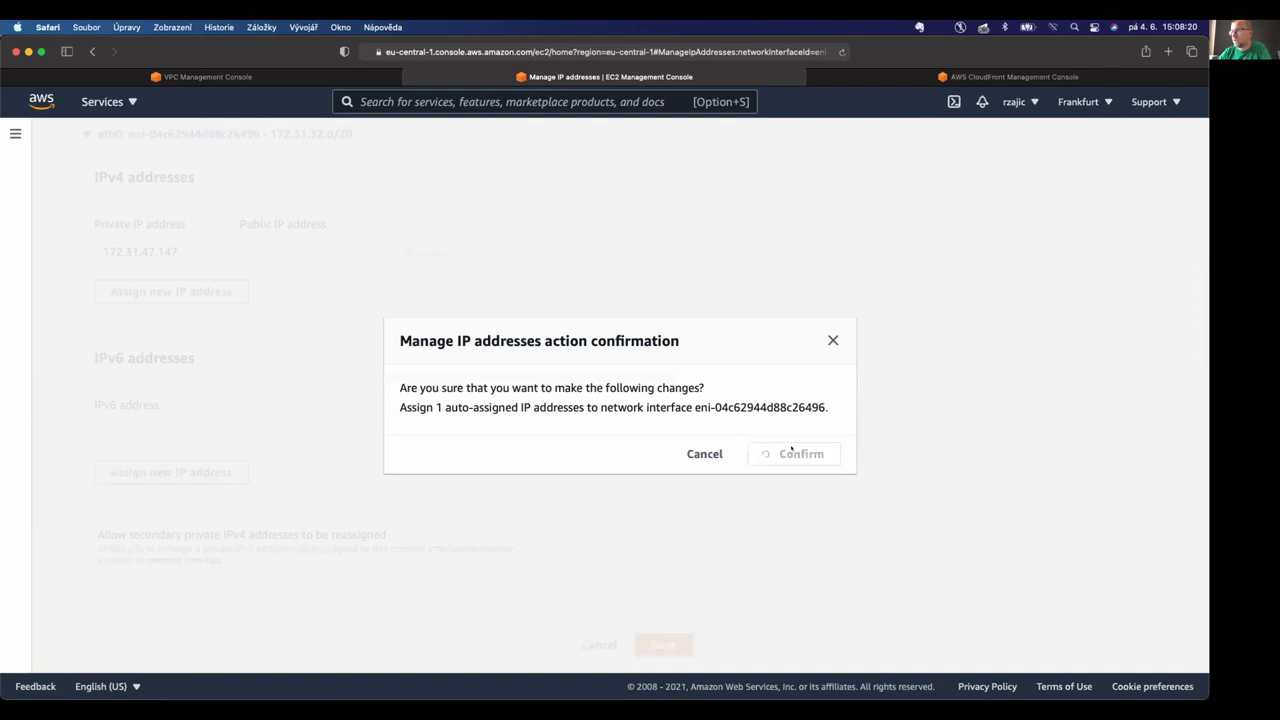
# Check the interface's IP address details, then open the WebDMZ security group and review its inbound and outbound rules.
pyautogui.scroll(-8, 465, 419)
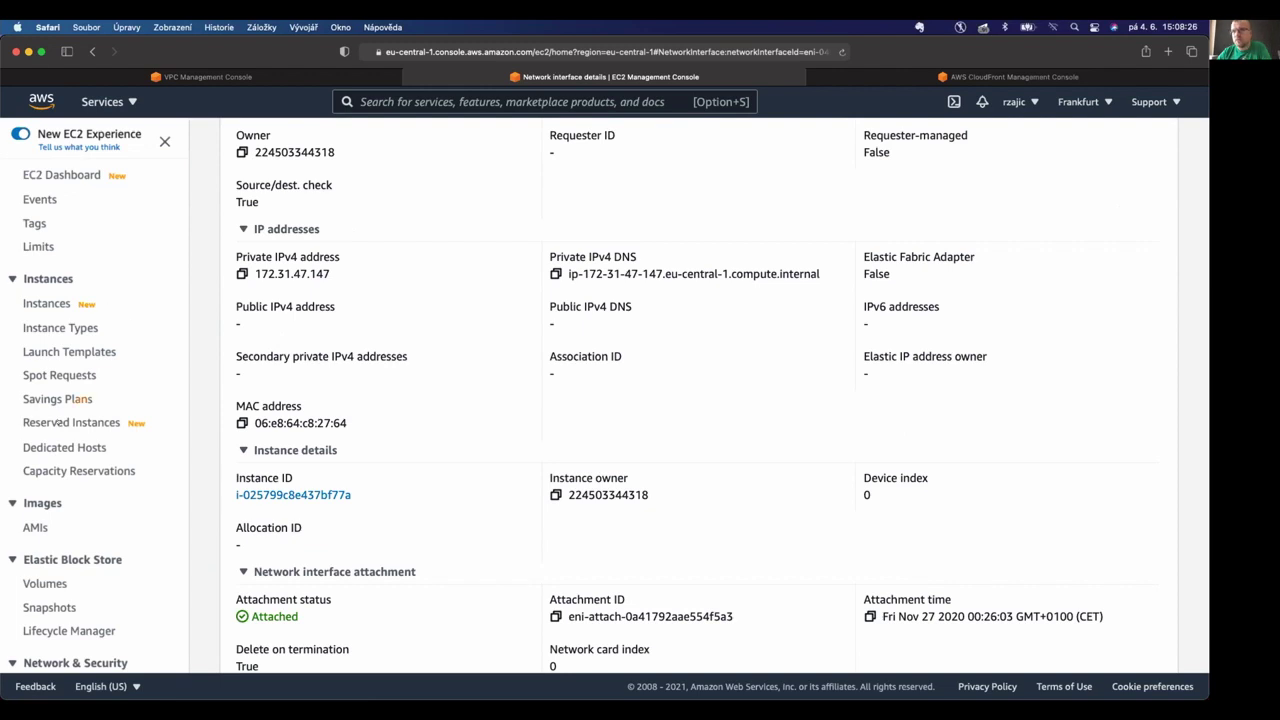
pyautogui.scroll(-5, 80, 398)
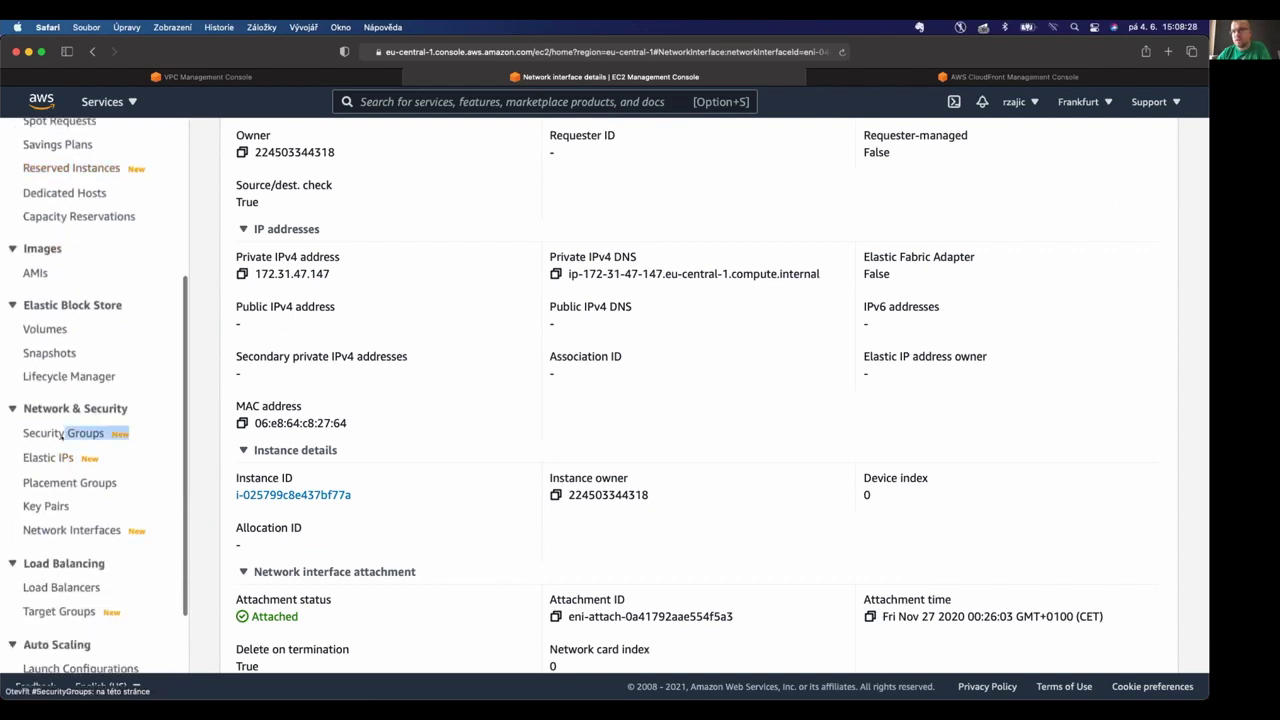
pyautogui.click(62, 434)
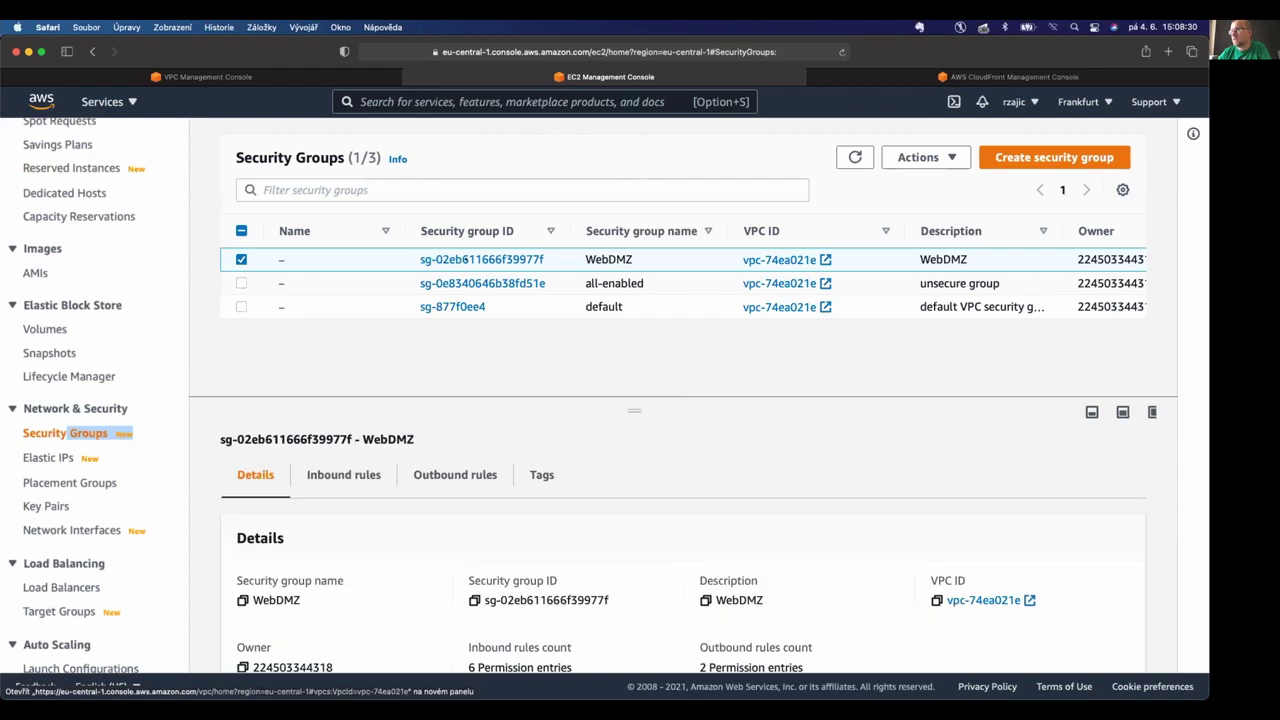
pyautogui.click(464, 259)
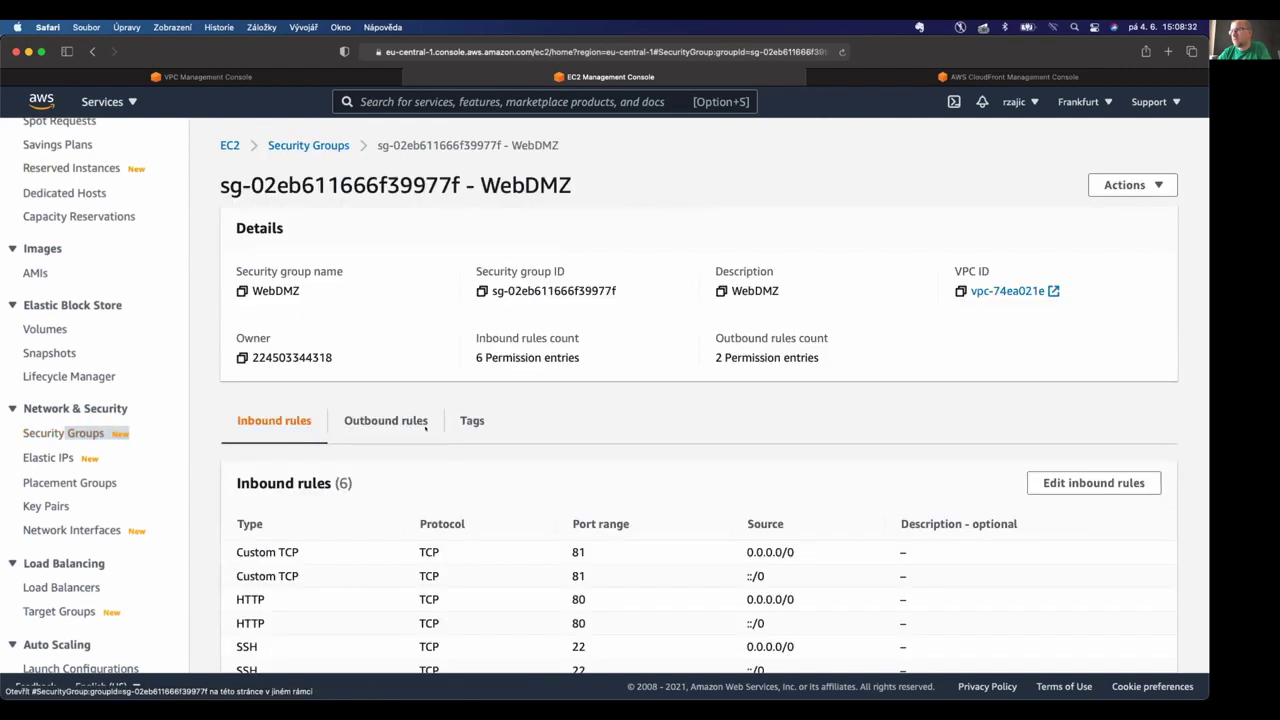
pyautogui.click(372, 421)
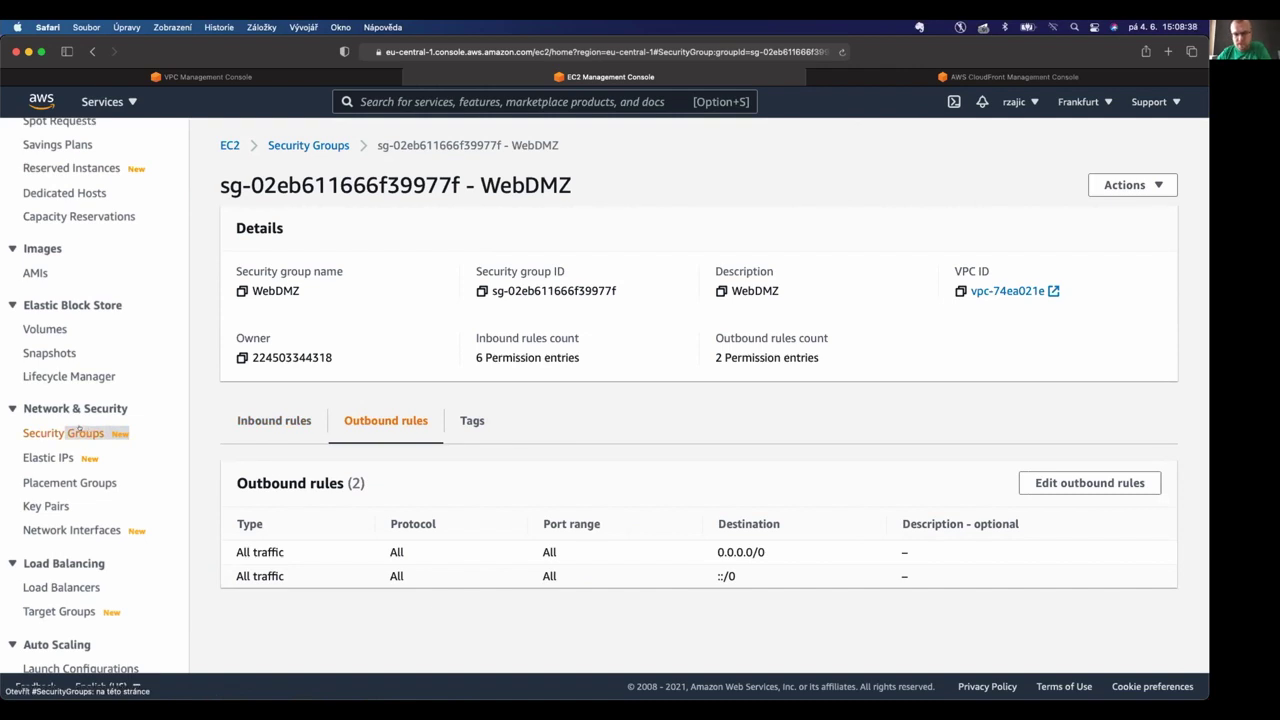
# Open the instance summary of WebServer01 and start the stopped instance.
pyautogui.scroll(5, 60, 330)
pyautogui.click(53, 302)
pyautogui.click(368, 223)
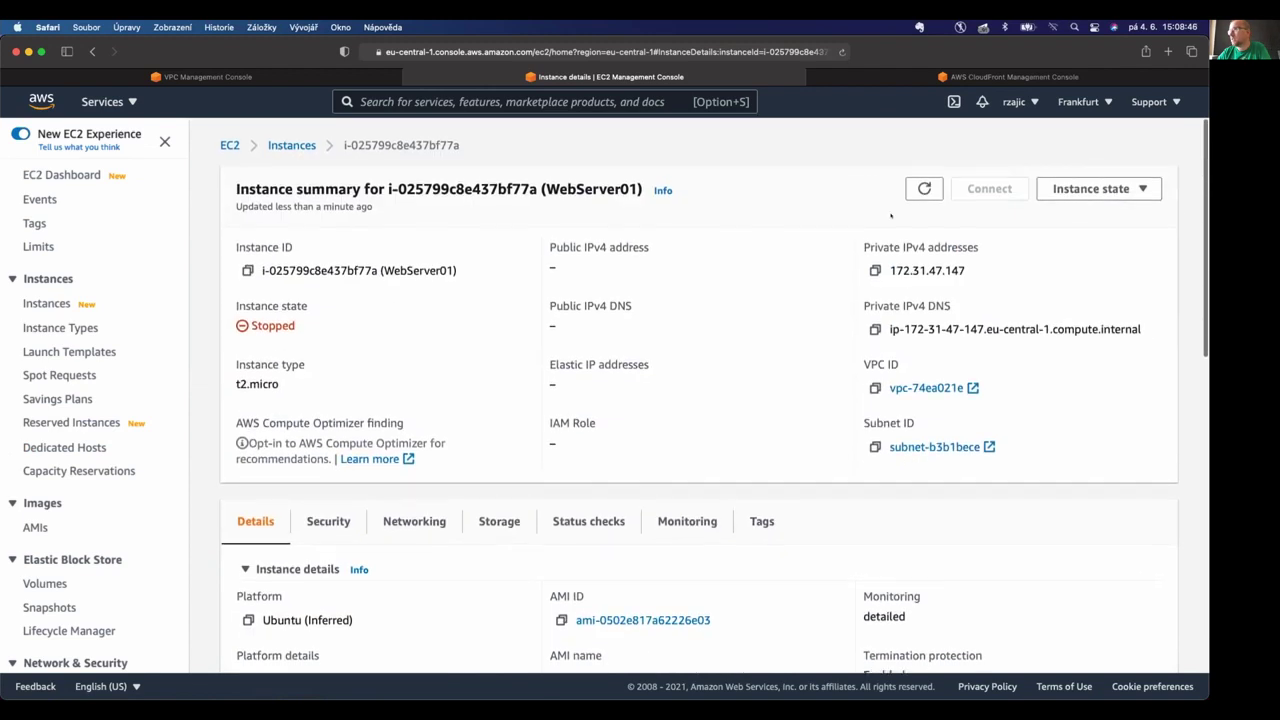
pyautogui.click(1095, 188)
pyautogui.click(1054, 238)
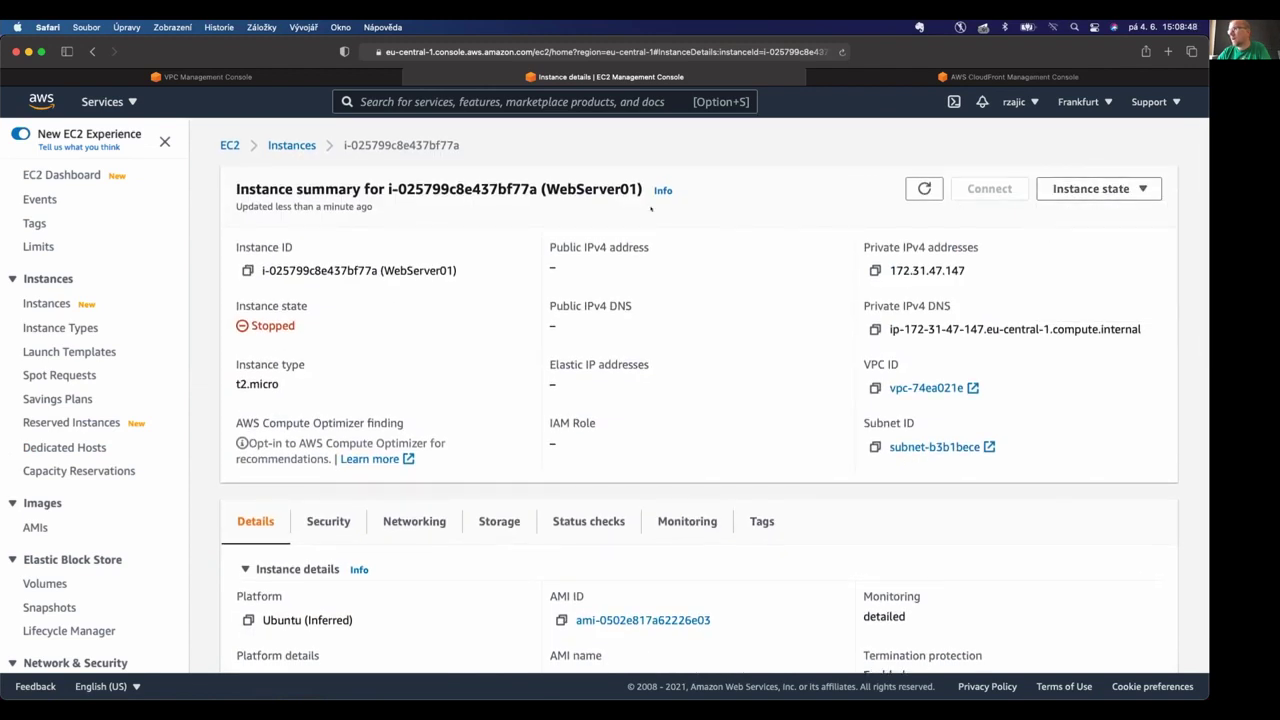
# Show WebServer01's networking details and copy its IPv6 address.
pyautogui.click(414, 560)
pyautogui.scroll(-3, 414, 565)
pyautogui.scroll(-3, 414, 570)
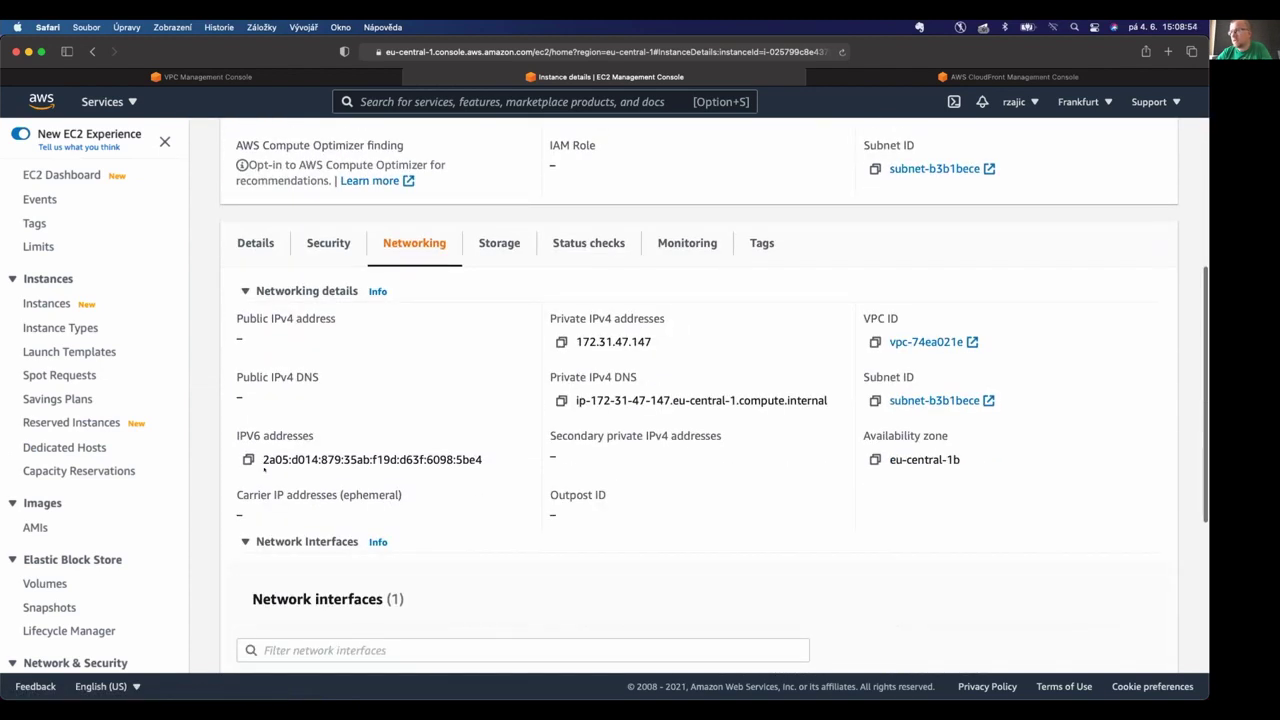
pyautogui.tripleClick(325, 456)
pyautogui.press('super+c')
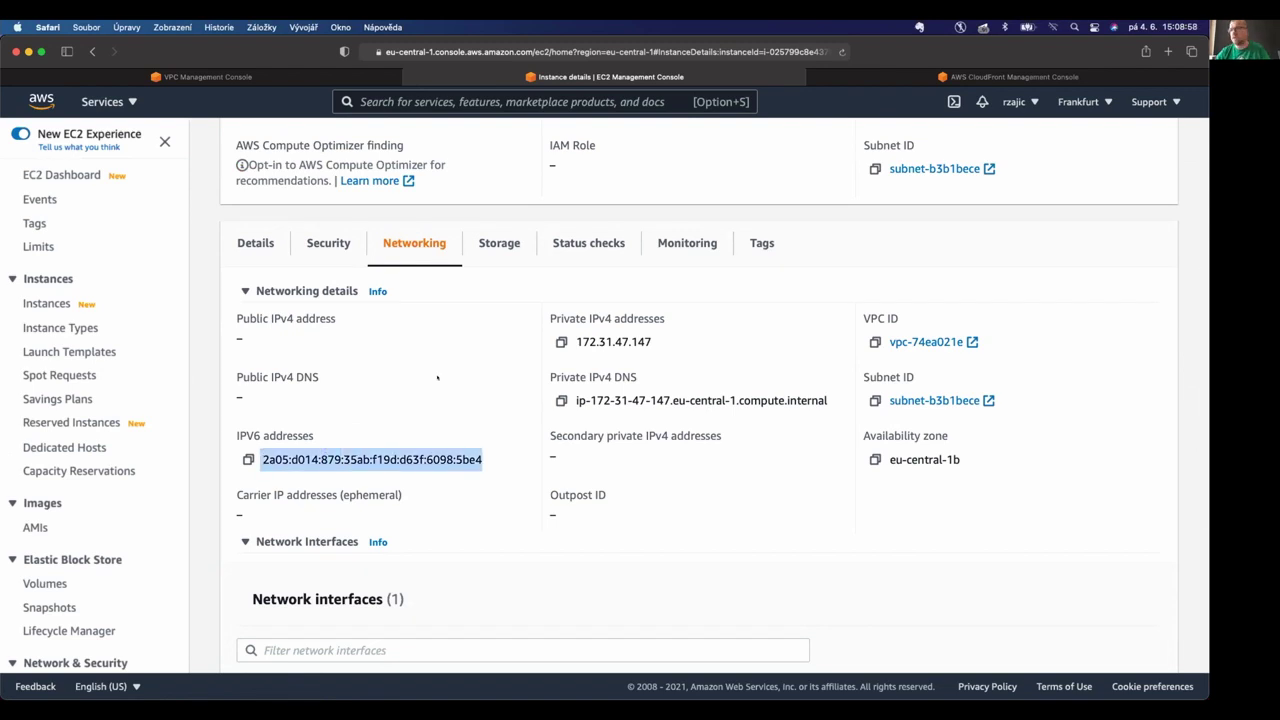
pyautogui.scroll(1, 437, 377)
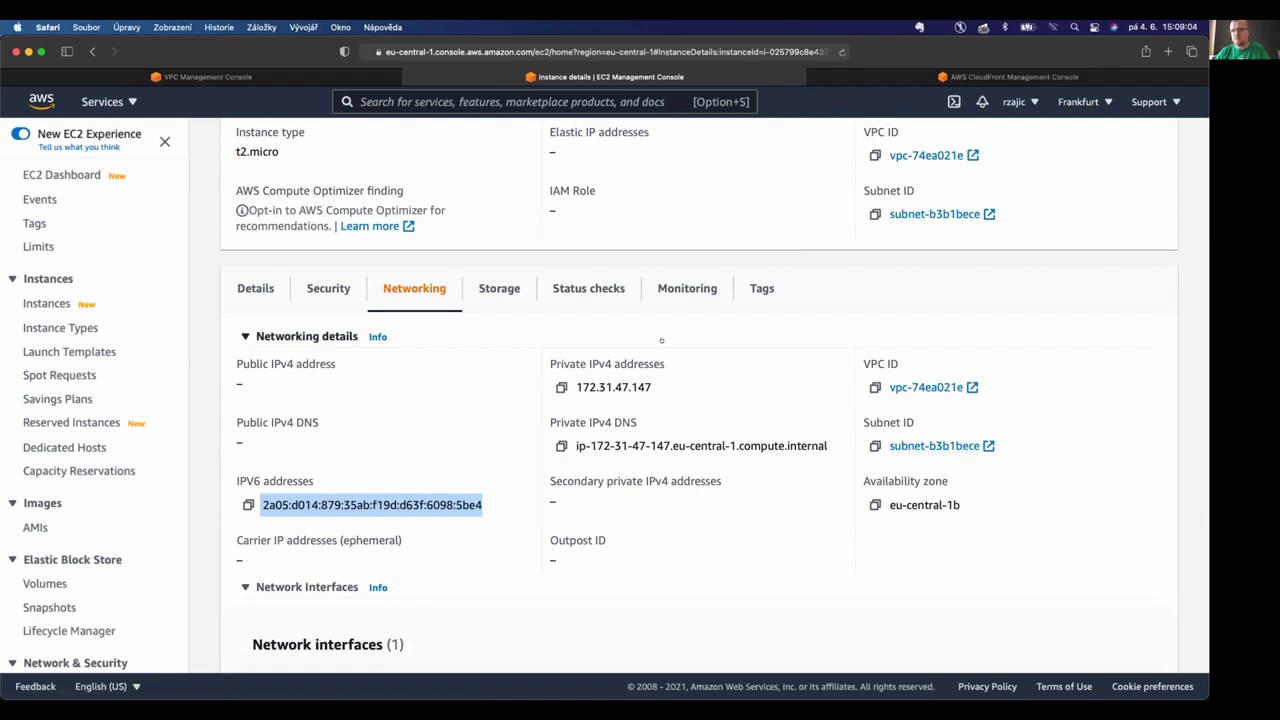
# Switch to the iTerm2 terminal and run ping6 against the copied address 2a05:d014:879:35ab:f19d:d63f:6098:5be4.
pyautogui.press('super+Tab')
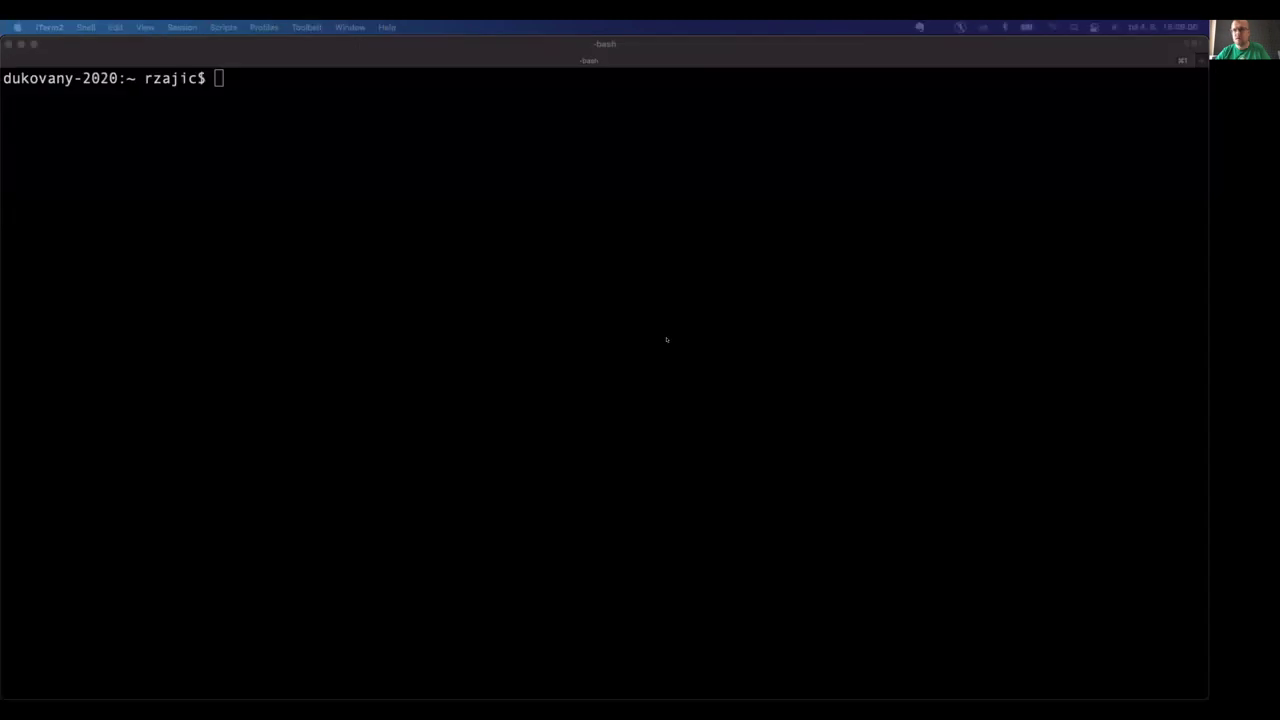
pyautogui.click(901, 186)
pyautogui.write('ping6')
pyautogui.press('super+v')
pyautogui.press('Return')
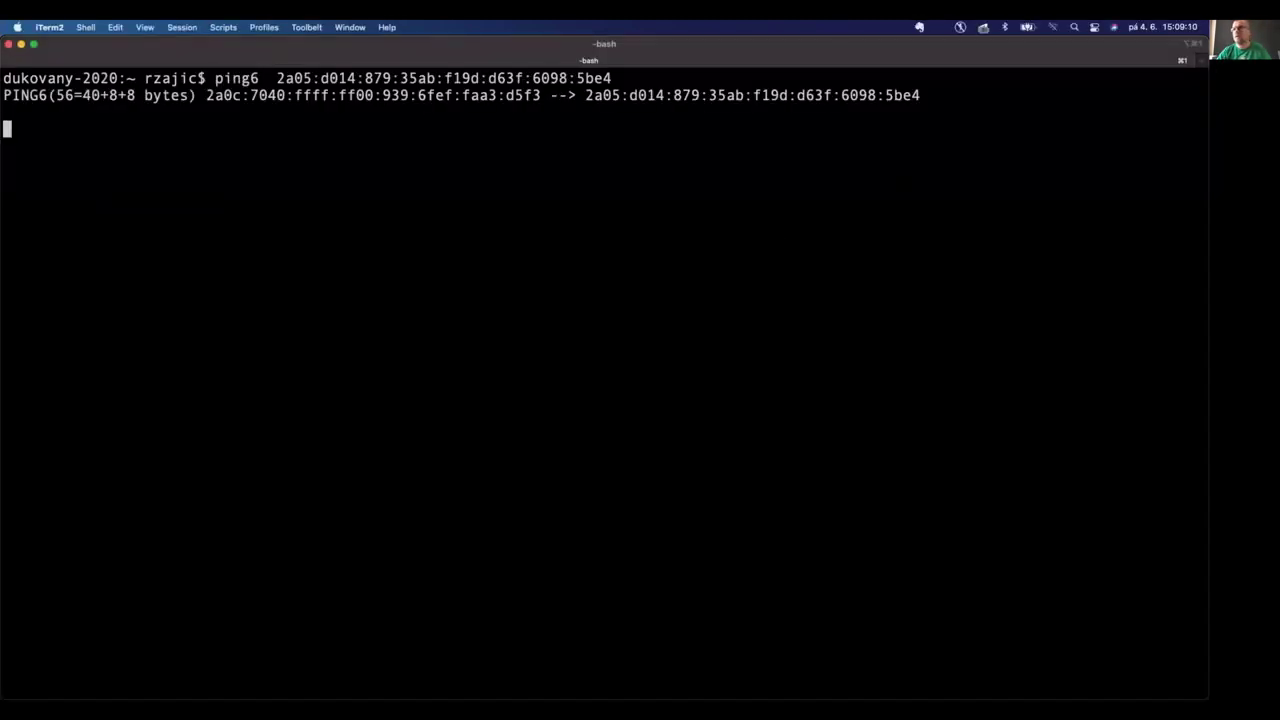
# Switch back to the EC2 console and check the state of WebServer01 in the instances list.
pyautogui.press('super+Tab')
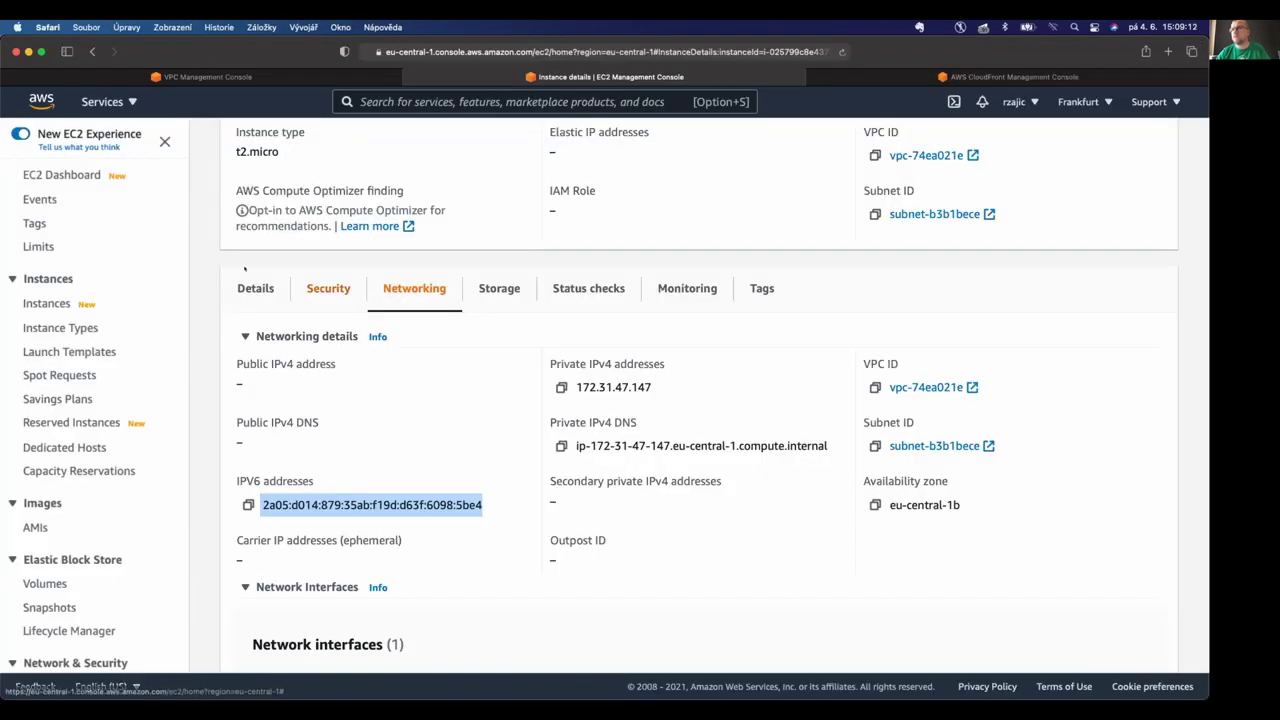
pyautogui.click(48, 304)
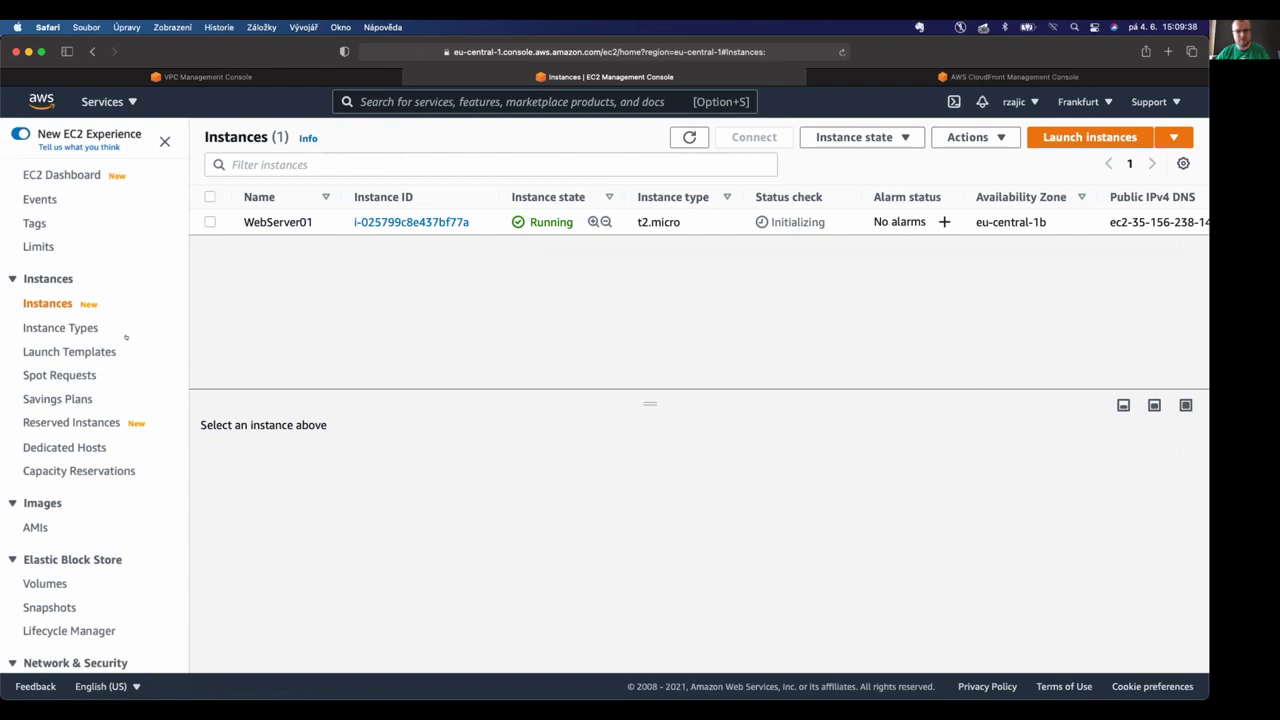
pyautogui.press('super+shift+4')
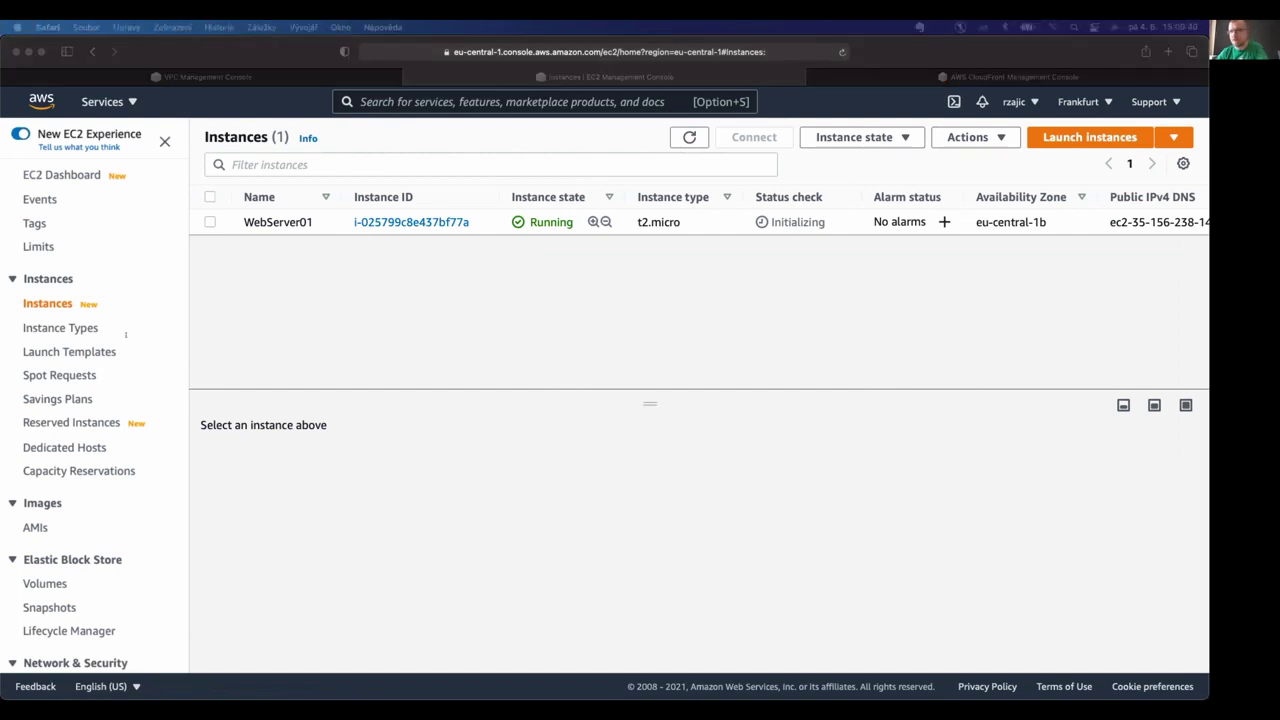
pyautogui.press('Escape')
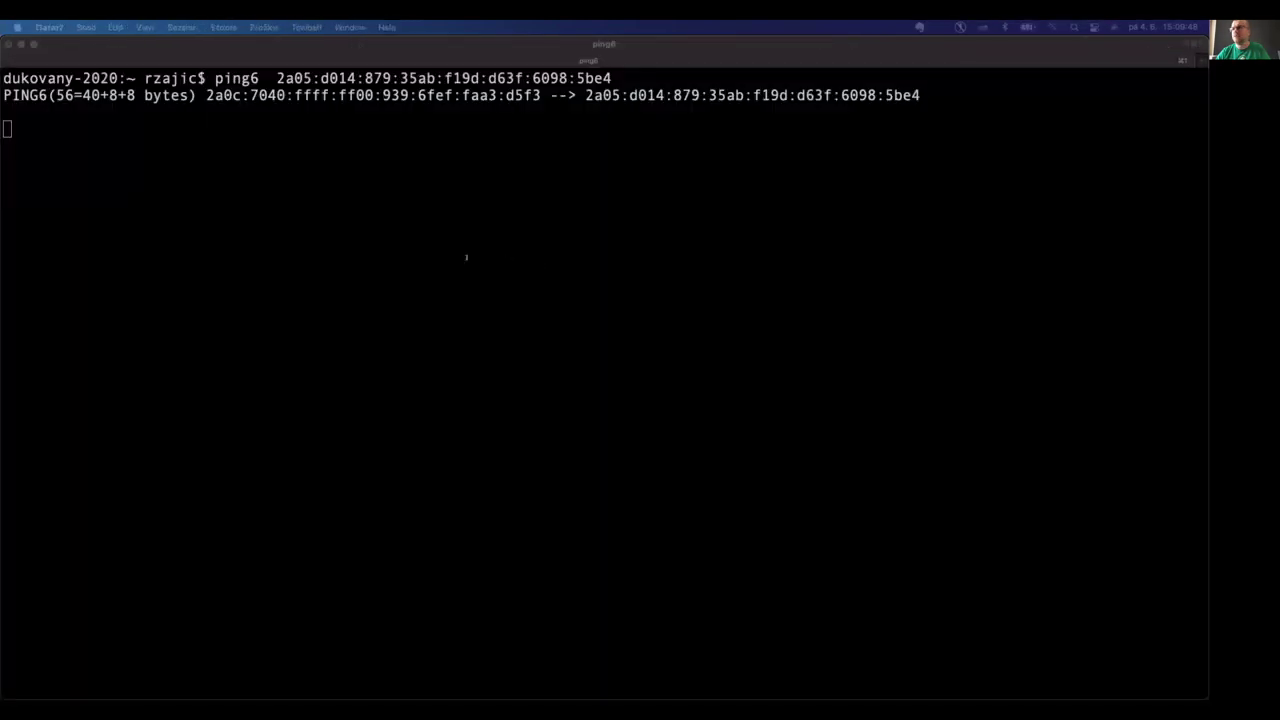
# In the terminal, stop the ping, connect over SSH to ubuntu@2a05:d014:879:35ab:f19d:d63f:6098:5be4 and accept the host key.
pyautogui.hotkey('ctrl', 'c')
pyautogui.press('Up')
pyautogui.hotkey('ctrl', 'a')
pyautogui.hotkey('alt', 'Right')
pyautogui.press('BackSpace')
pyautogui.press('BackSpace')
pyautogui.press('BackSpace')
pyautogui.press('BackSpace')
pyautogui.press('BackSpace')
pyautogui.write('ssh')
pyautogui.press('Right')
pyautogui.press('Right')
pyautogui.write('ubuntu@')
pyautogui.press('Return')
pyautogui.write('yes')
pyautogui.press('Return')
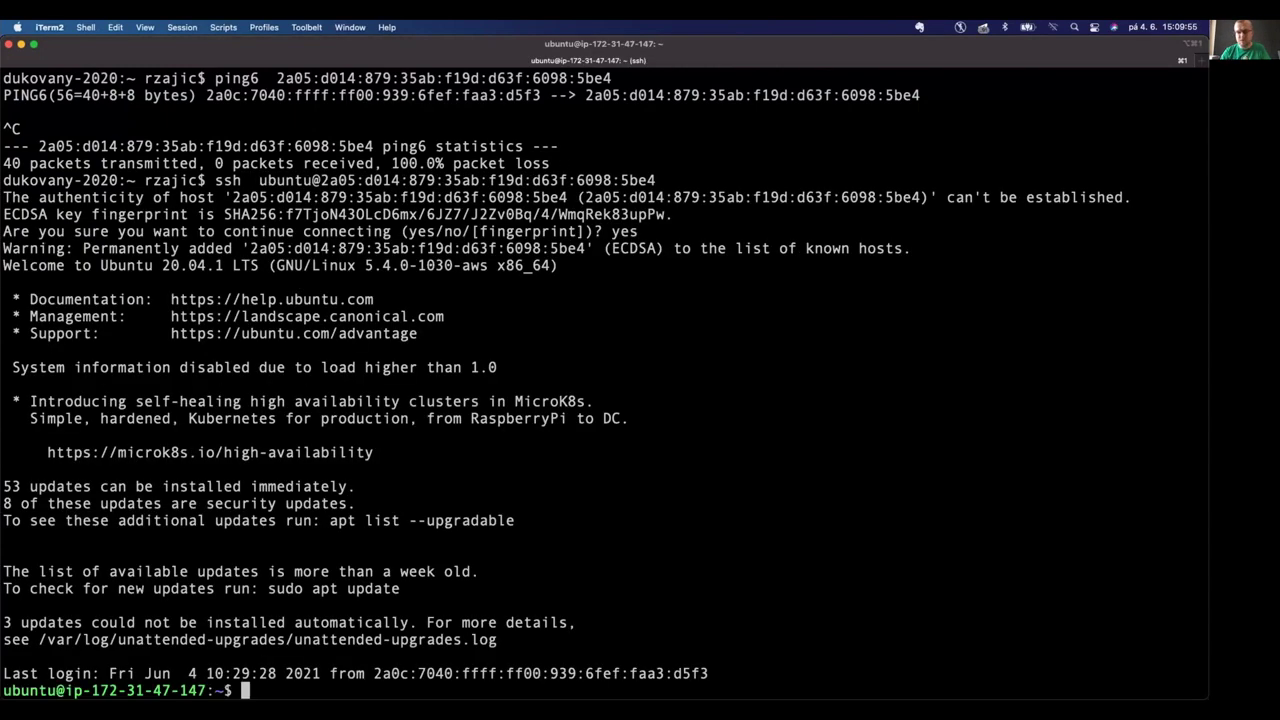
# Switch to a root shell with sudo su - and list the server's network addresses with ip a.
pyautogui.press('Return')
pyautogui.press('Return')
pyautogui.press('Return')
pyautogui.write('sudo su -')
pyautogui.press('Return')
pyautogui.write('ip a')
pyautogui.press('Return')
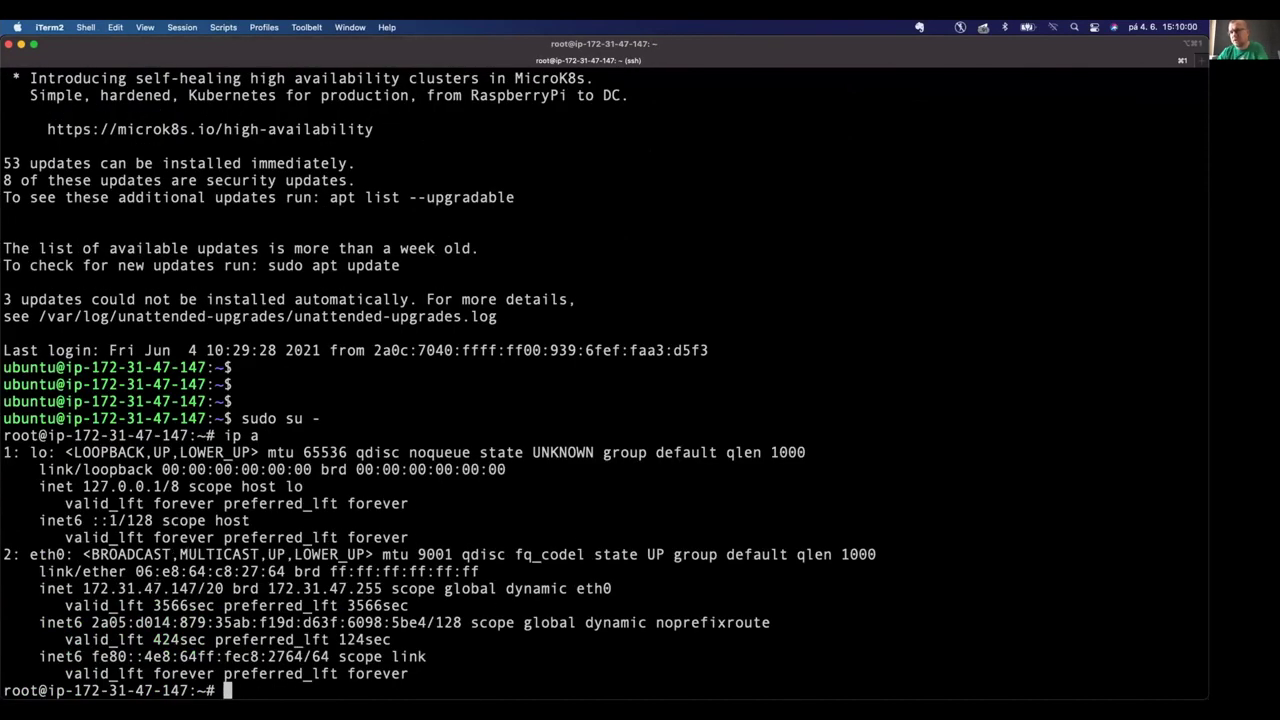
# Examine the IPv6 and IPv4 addresses of eth0, and display the IPv6 routing table with ip -6 route.
pyautogui.moveTo(91, 622); pyautogui.dragTo(455, 622)
pyautogui.click(455, 622)
pyautogui.doubleClick(430, 622)
pyautogui.click(430, 622)
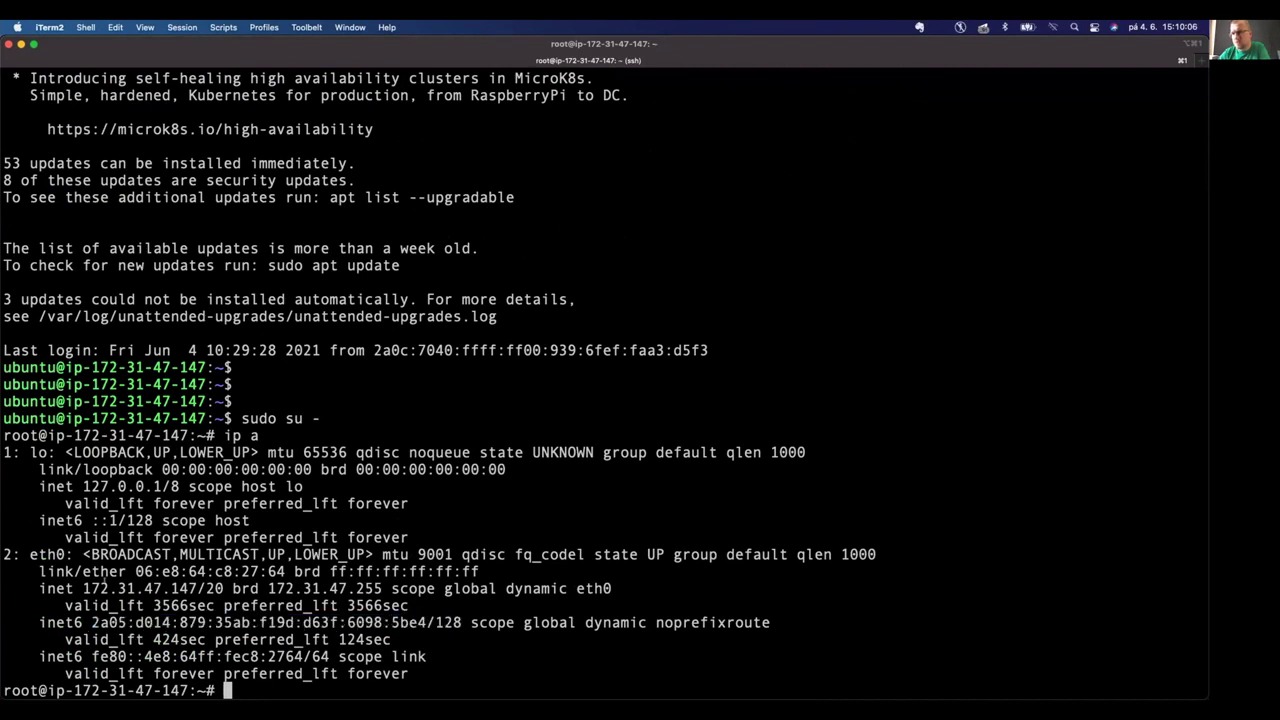
pyautogui.doubleClick(105, 588)
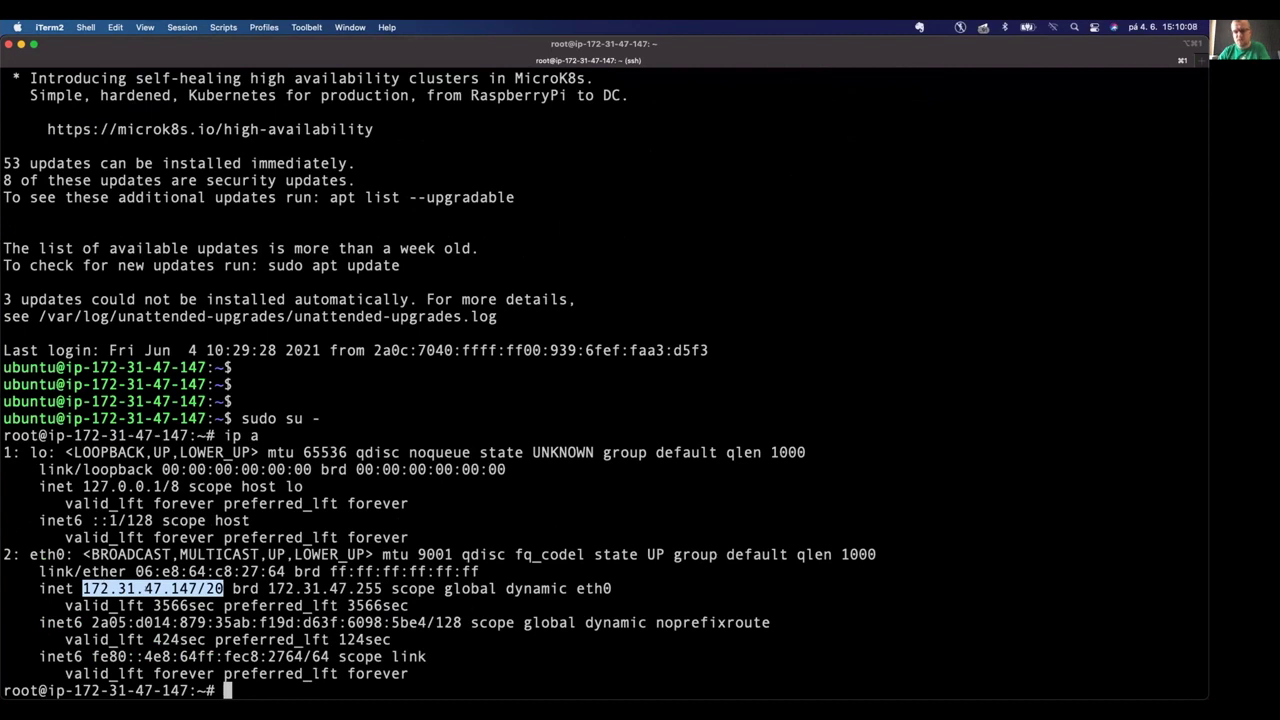
pyautogui.write('ip -6 route')
pyautogui.press('Return')
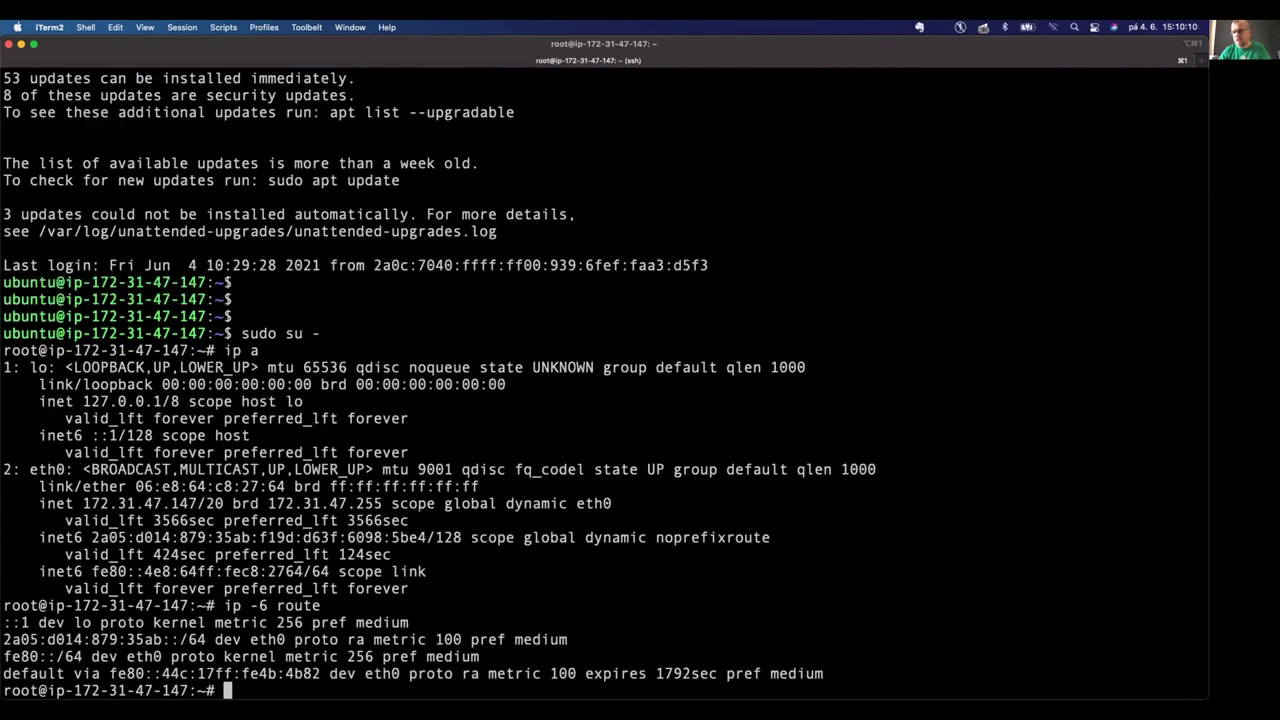
# Test outbound IPv6 connectivity from the server with ping6 nix.cz, stopping it after a few replies.
pyautogui.write('ping6 nix.c')
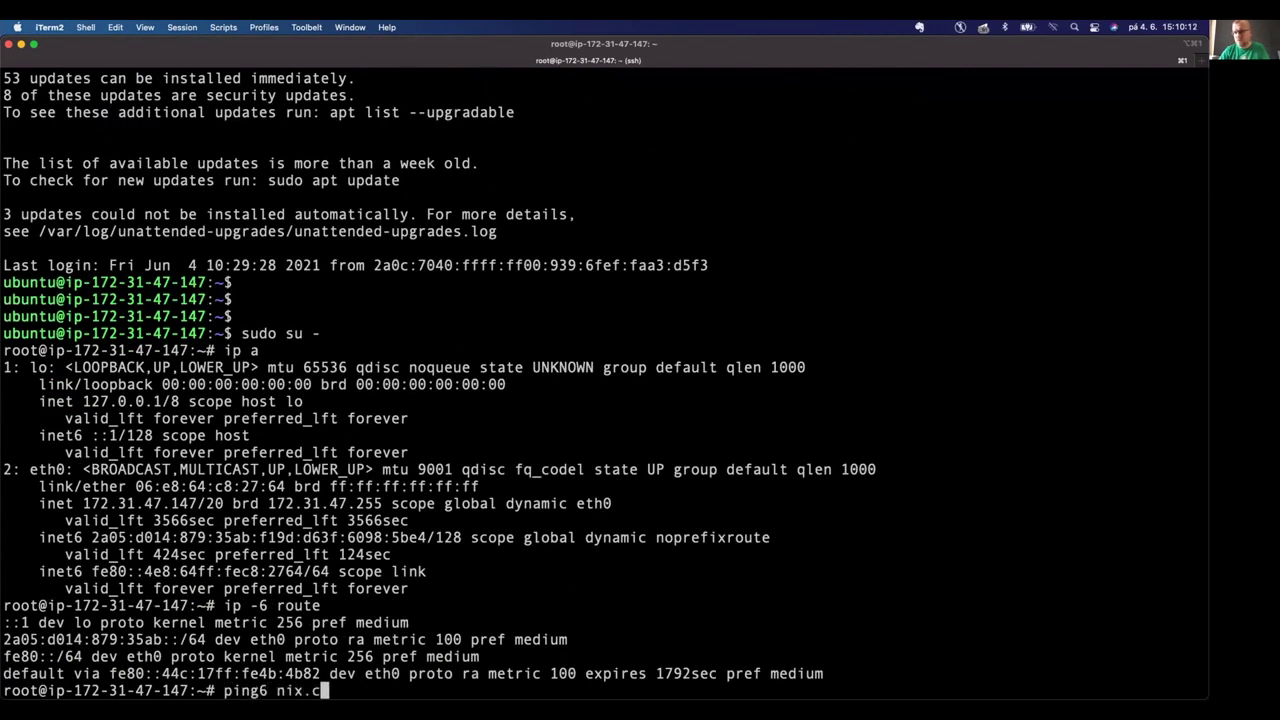
pyautogui.write('z')
pyautogui.press('Return')
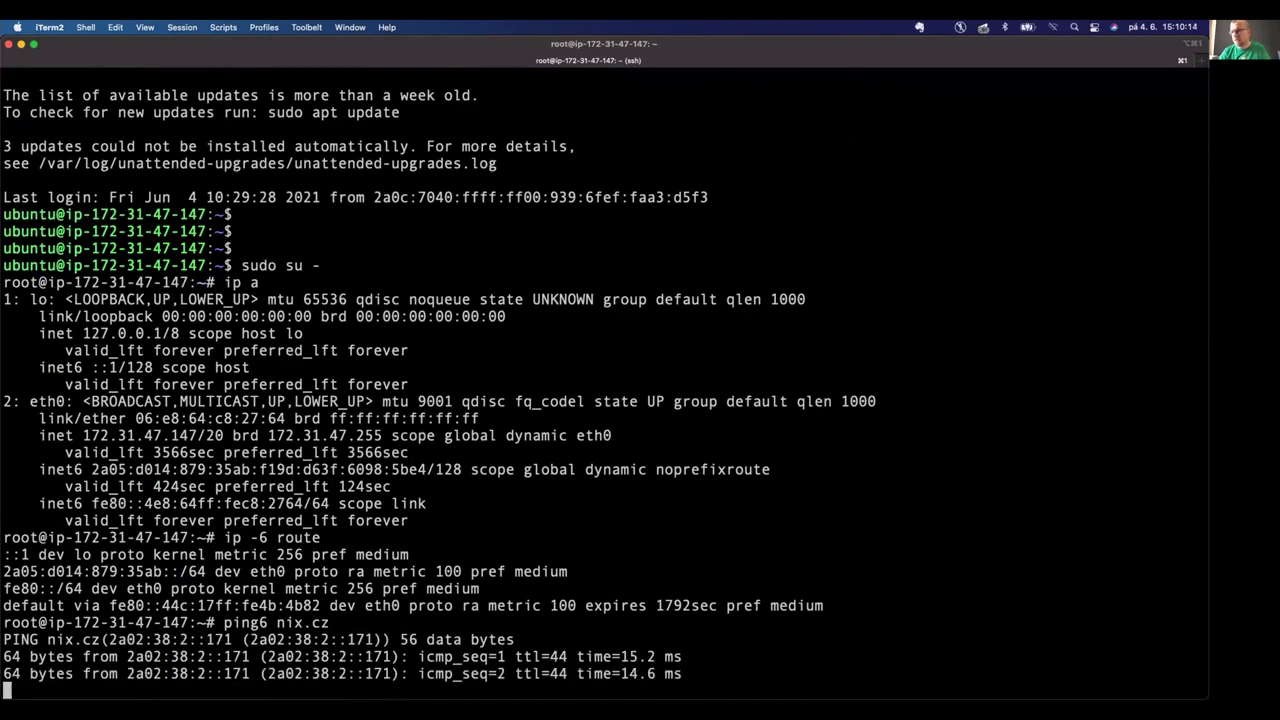
pyautogui.hotkey('ctrl', 'c')
# Review the terminal history, in particular the SSH command that connects to the server's IPv6 address.
pyautogui.scroll(1, 600, 380)
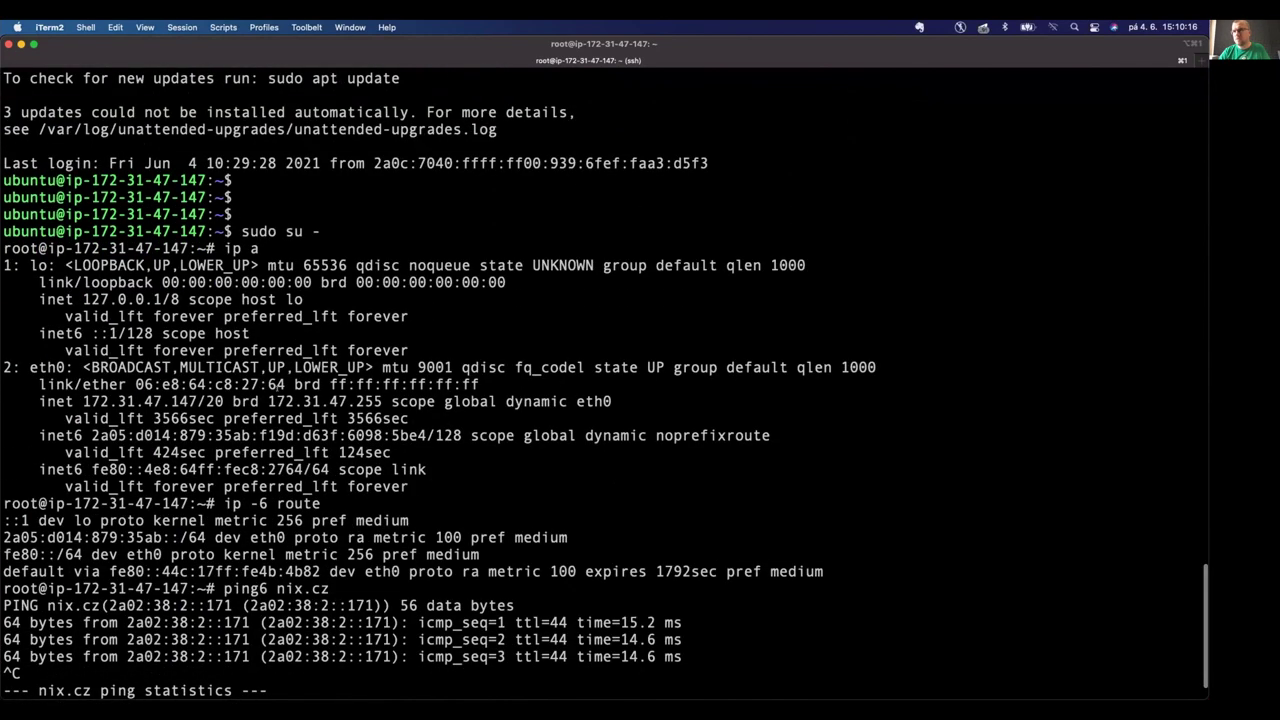
pyautogui.scroll(15, 600, 380)
pyautogui.scroll(-10, 600, 380)
pyautogui.scroll(3, 600, 380)
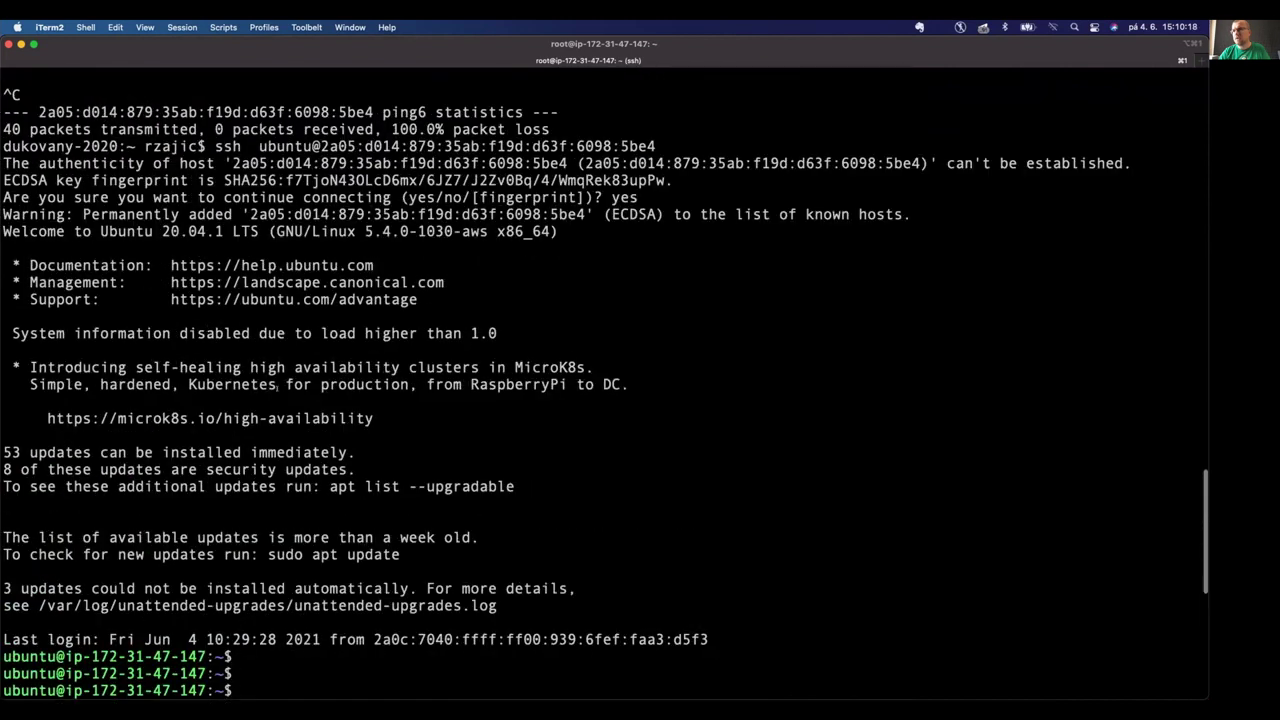
pyautogui.moveTo(214, 146); pyautogui.dragTo(659, 146)
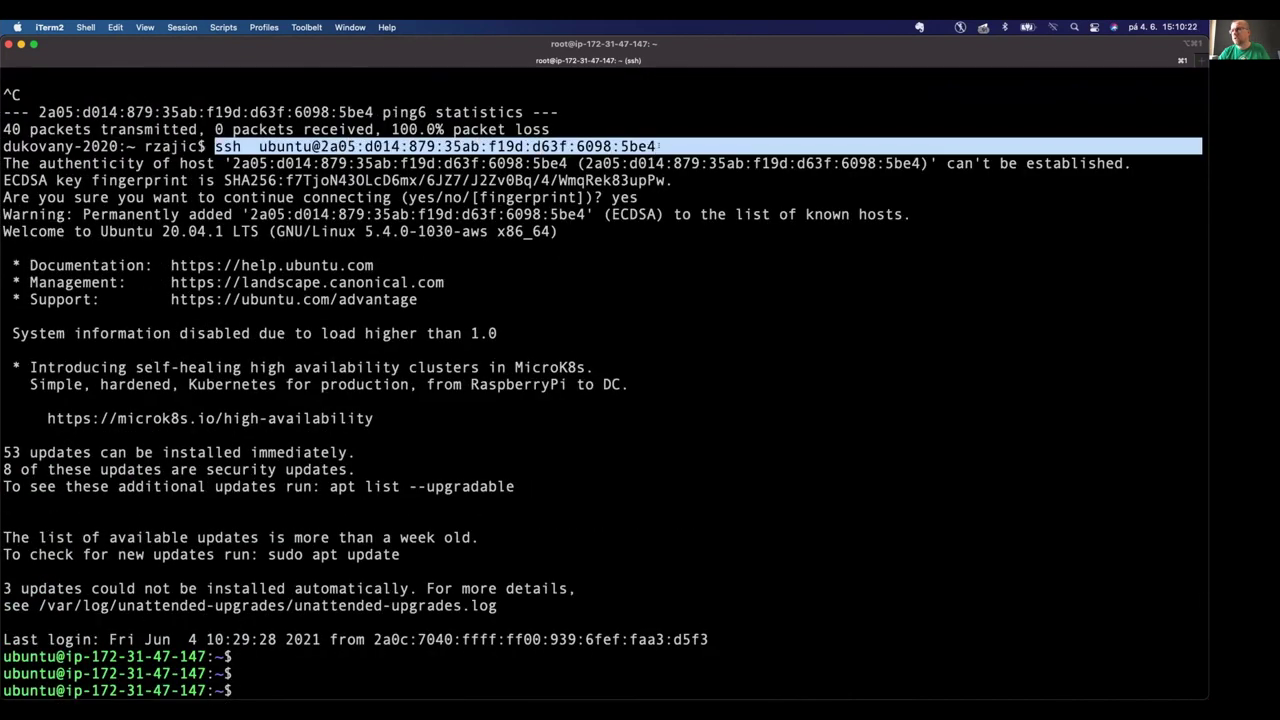
pyautogui.press('super+Tab')
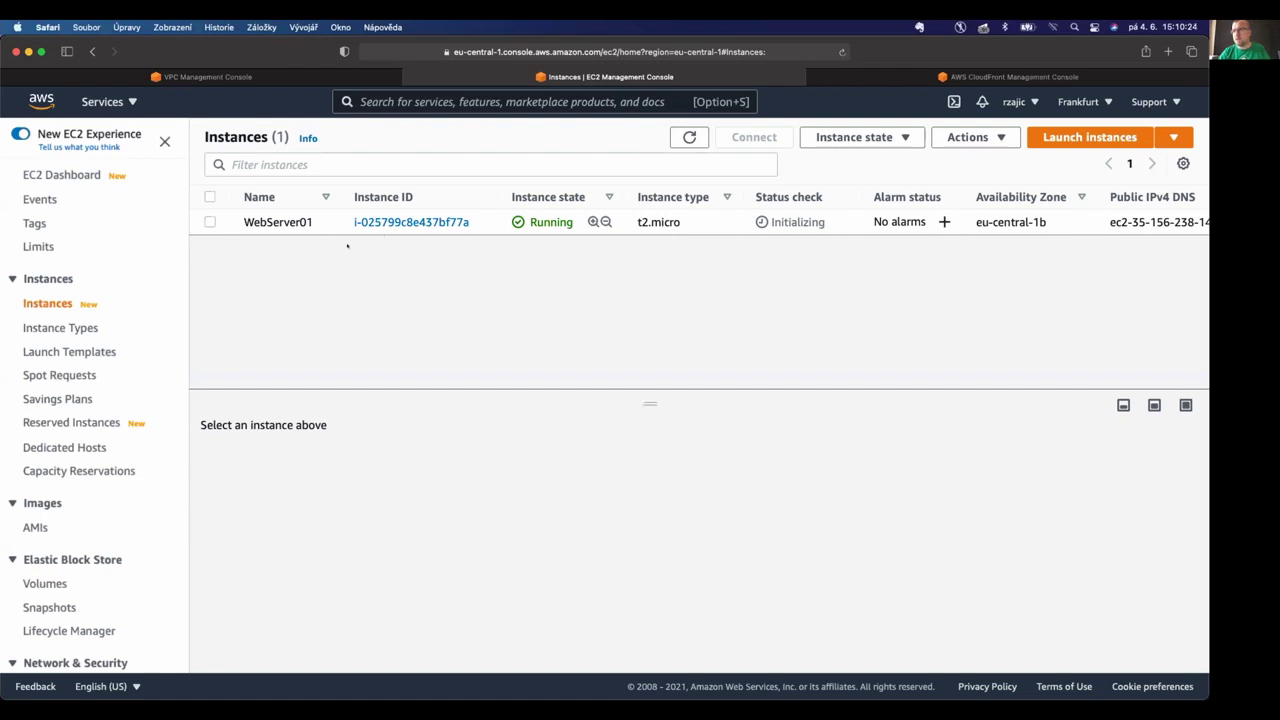
pyautogui.press('super+Tab')
pyautogui.scroll(-10, 600, 380)
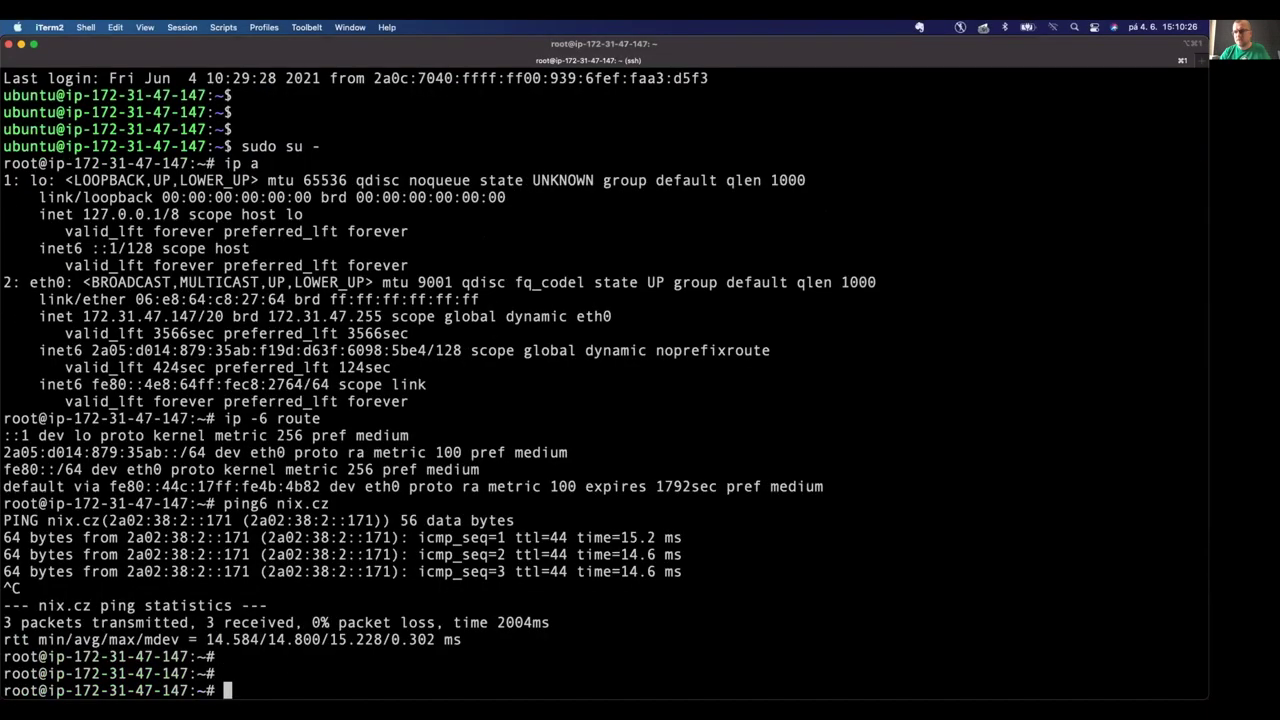
# Log out of the root shell and close the SSH session to return to the local prompt.
pyautogui.press('Return')
pyautogui.hotkey('ctrl', 'd')
pyautogui.press('Up')
pyautogui.press('Up')
pyautogui.press('Down')
pyautogui.hotkey('ctrl', 'c')
pyautogui.hotkey('ctrl', 'd')
pyautogui.press('Up')
pyautogui.hotkey('ctrl', 'a')
pyautogui.hotkey('alt', 'f')
pyautogui.hotkey('alt', 'f')
pyautogui.hotkey('alt', 'f')
pyautogui.press('Left')
pyautogui.press('Left')
pyautogui.press('Left')
pyautogui.press('Left')
pyautogui.press('Left')
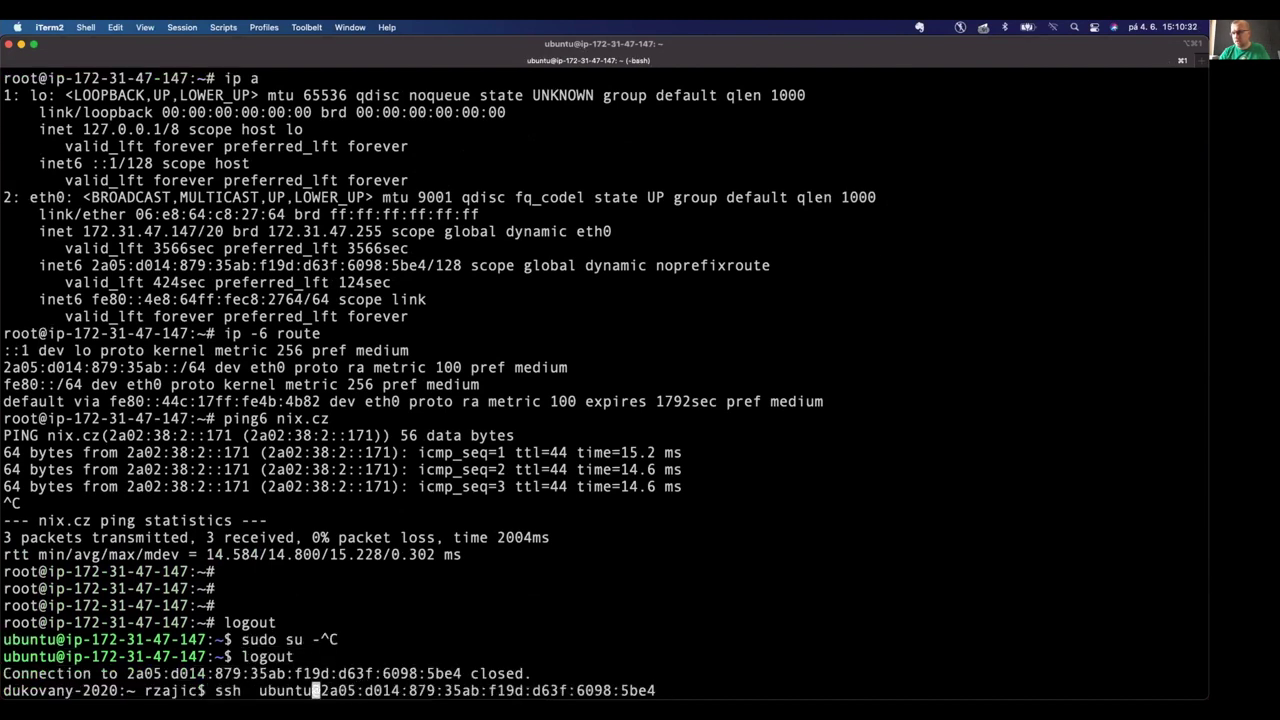
pyautogui.press('Delete')
pyautogui.hotkey('ctrl', 'w')
pyautogui.hotkey('ctrl', 'w')
pyautogui.write('curl http://')
pyautogui.hotkey('alt', 'b')
pyautogui.write('-')
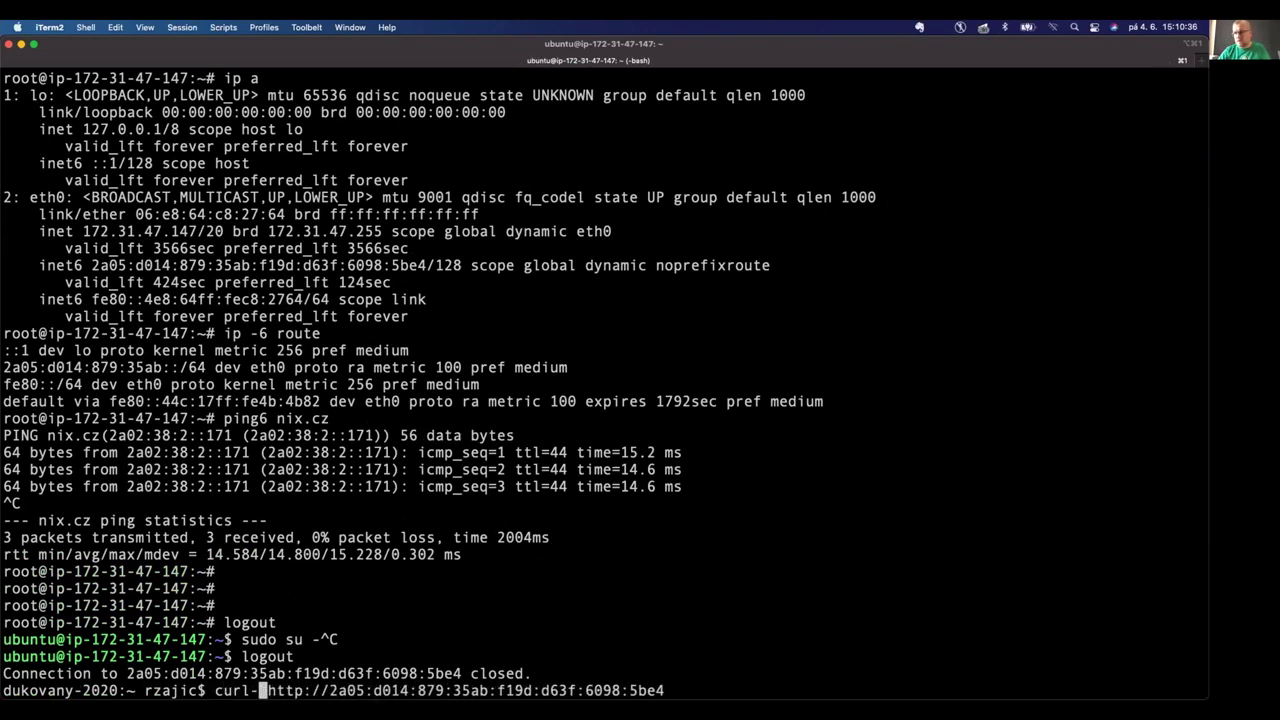
pyautogui.write('-v')
# Enclose the IPv6 address in square brackets, append :81/ to the URL and run the curl request.
pyautogui.hotkey('ctrl', 'e')
pyautogui.write(']')
pyautogui.hotkey('alt', 'b')
pyautogui.hotkey('alt', 'b')
pyautogui.hotkey('alt', 'b')
pyautogui.hotkey('alt', 'b')
pyautogui.hotkey('alt', 'b')
pyautogui.hotkey('alt', 'b')
pyautogui.hotkey('alt', 'b')
pyautogui.hotkey('alt', 'b')
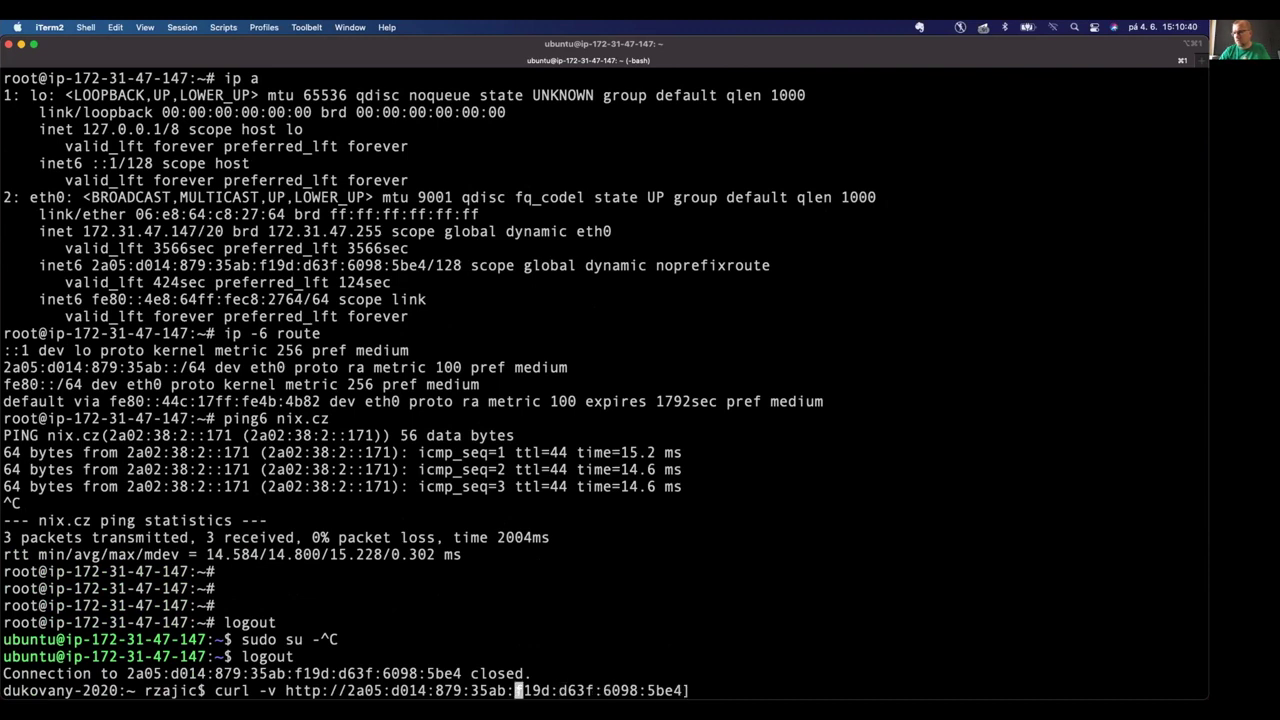
pyautogui.write('[')
pyautogui.hotkey('ctrl', 'e')
pyautogui.write(':81/')
pyautogui.press('Return')
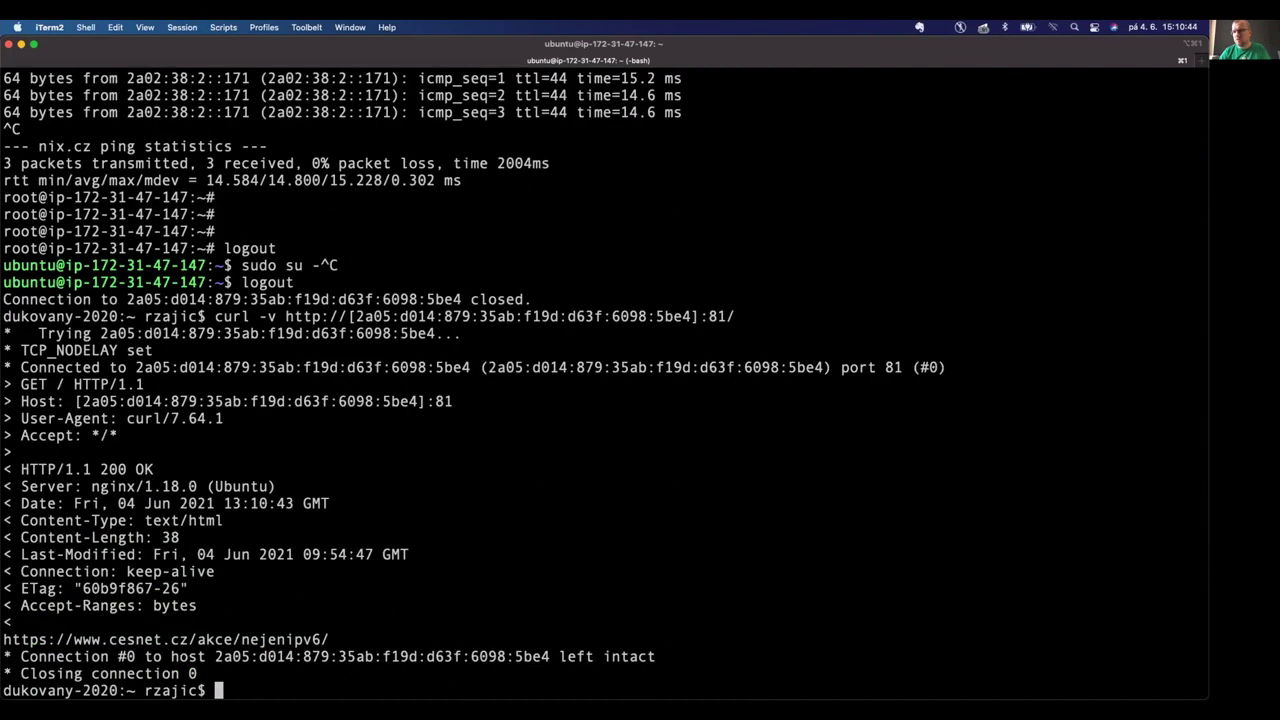
# Examine the URL in the body of the curl response, then switch to the EC2 console.
pyautogui.tripleClick(185, 633)
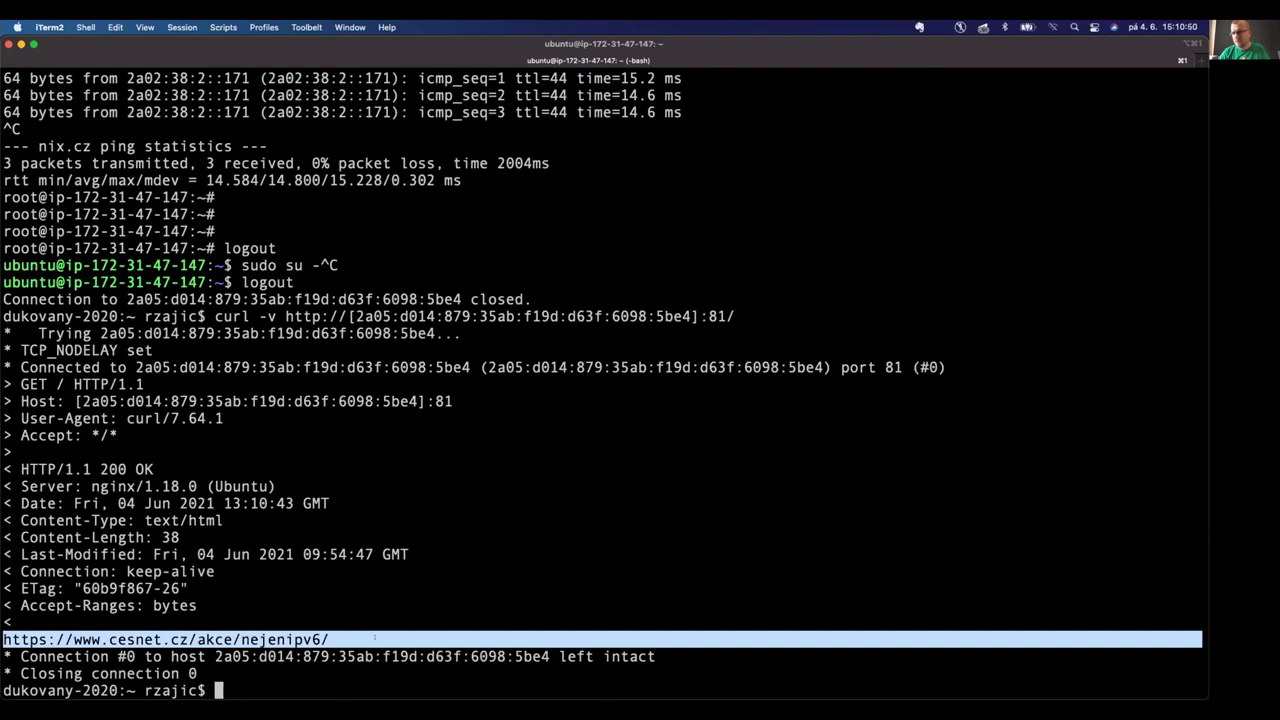
pyautogui.click(316, 598)
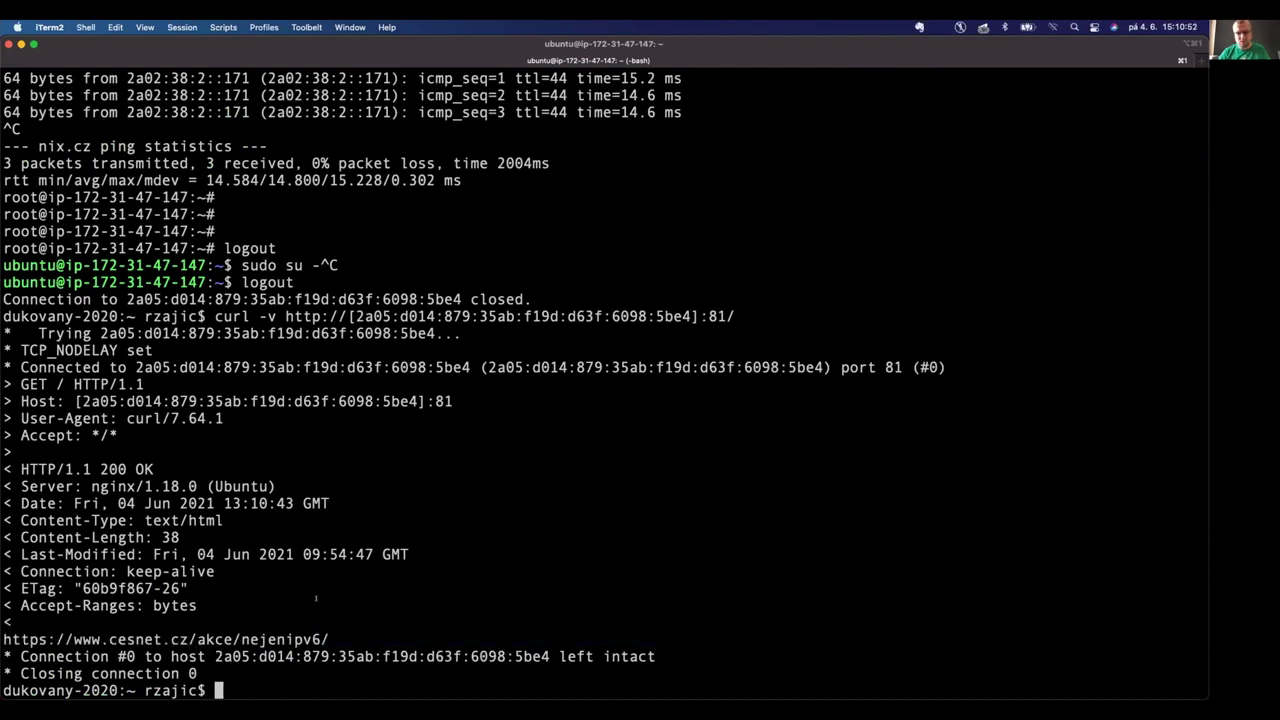
pyautogui.press('super+Tab')
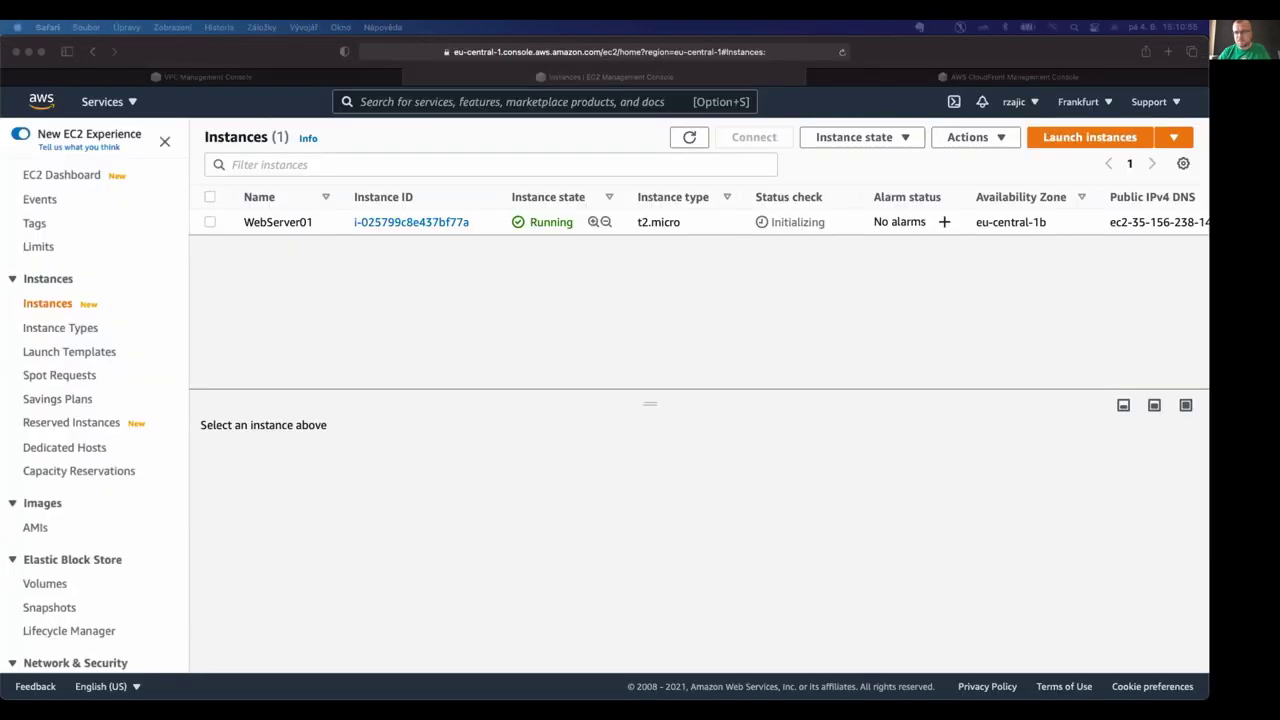
# Open the EC2 Load Balancers page and start creating a new load balancer.
pyautogui.scroll(-3, 97, 548)
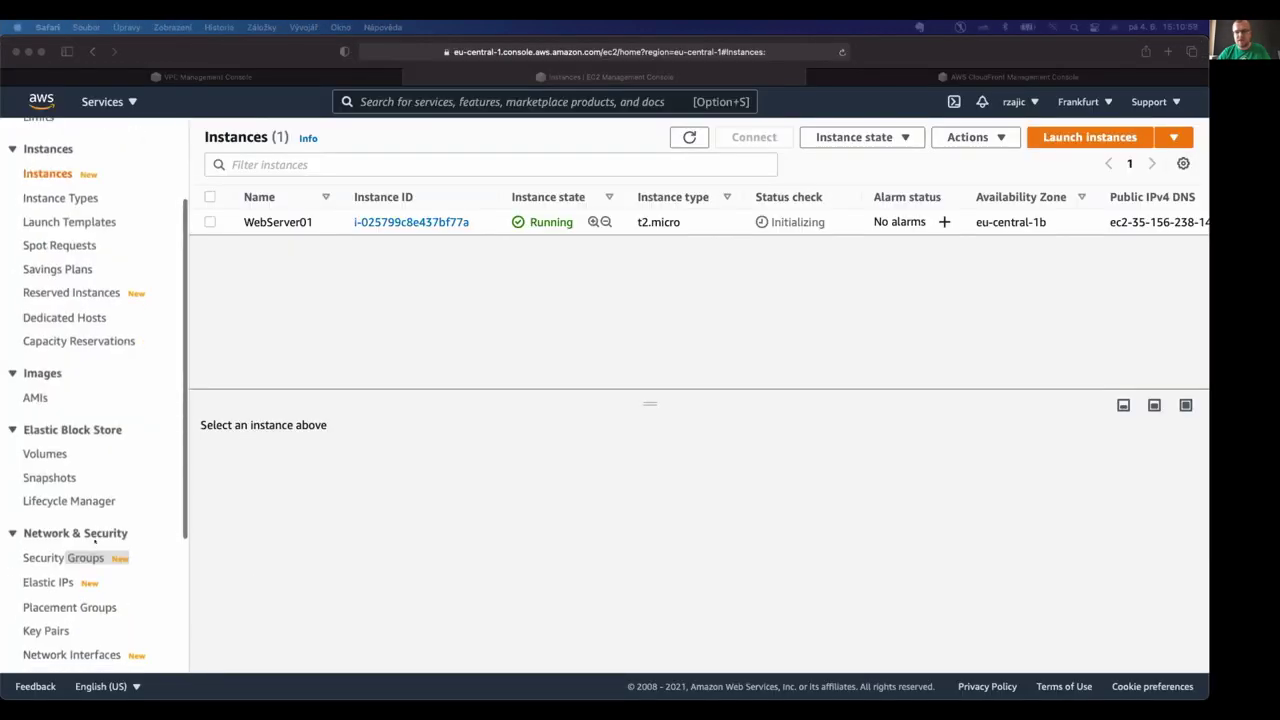
pyautogui.scroll(-5, 95, 541)
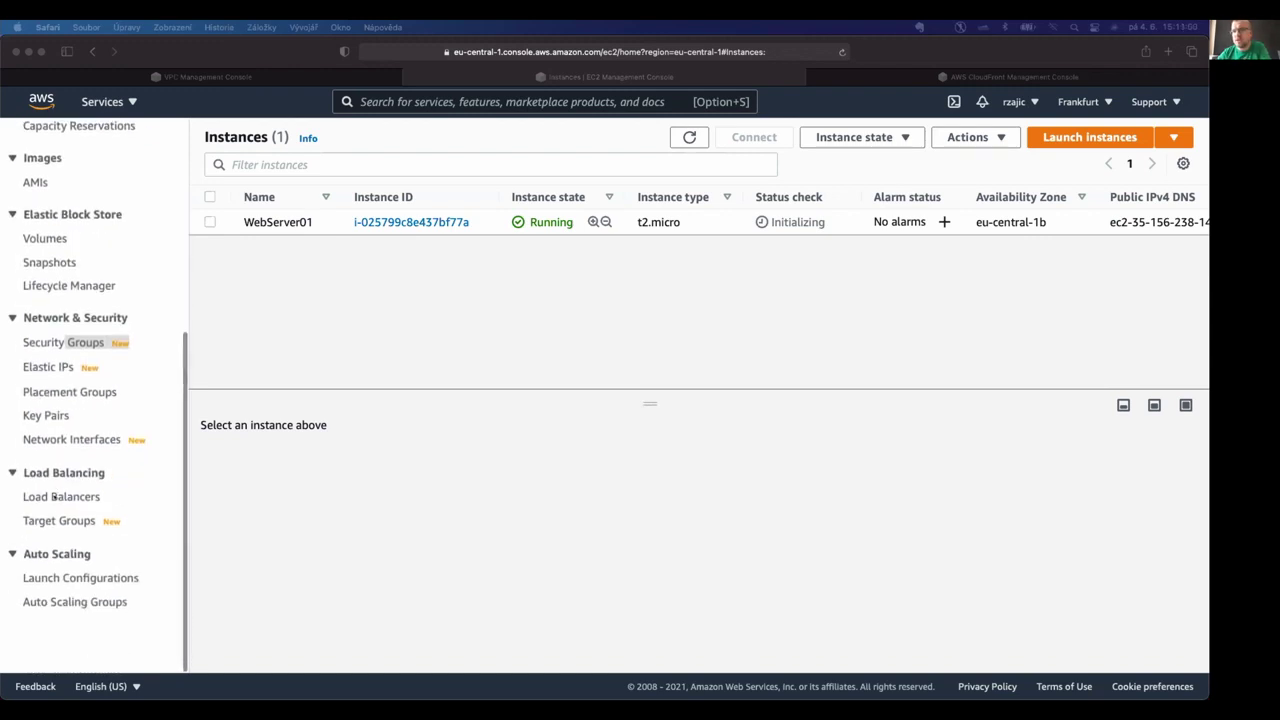
pyautogui.click(53, 497)
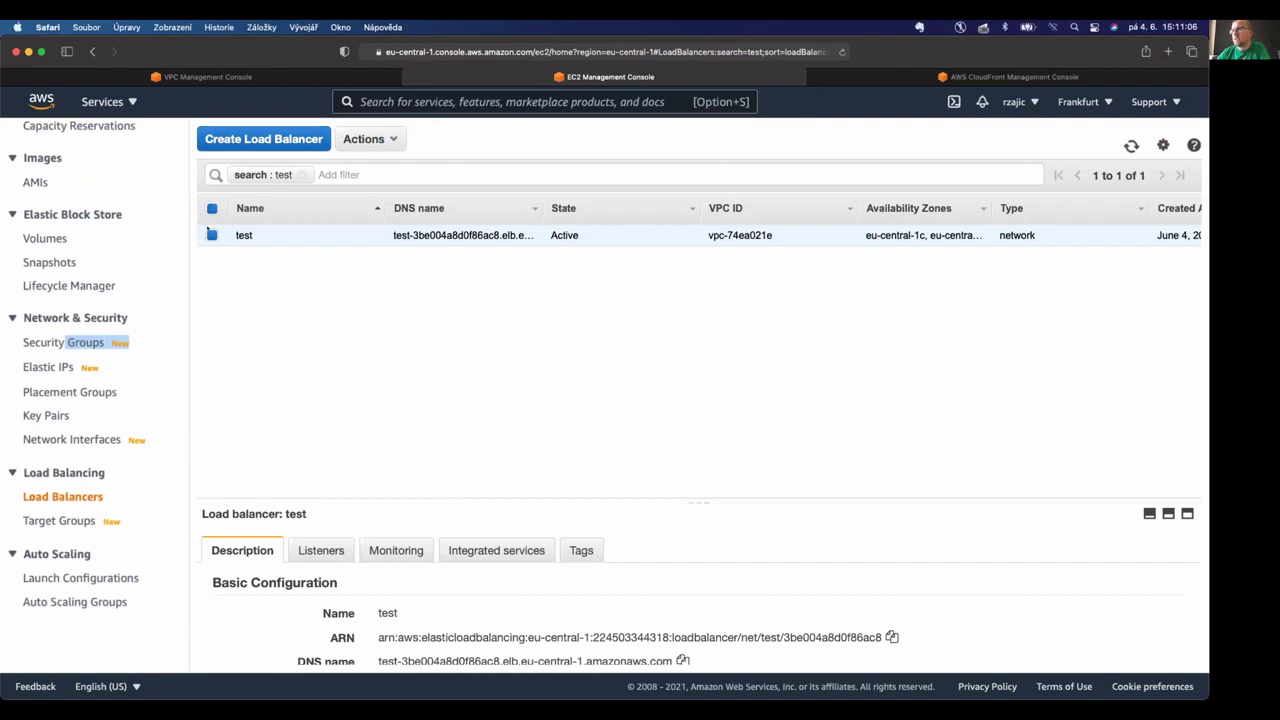
pyautogui.click(263, 139)
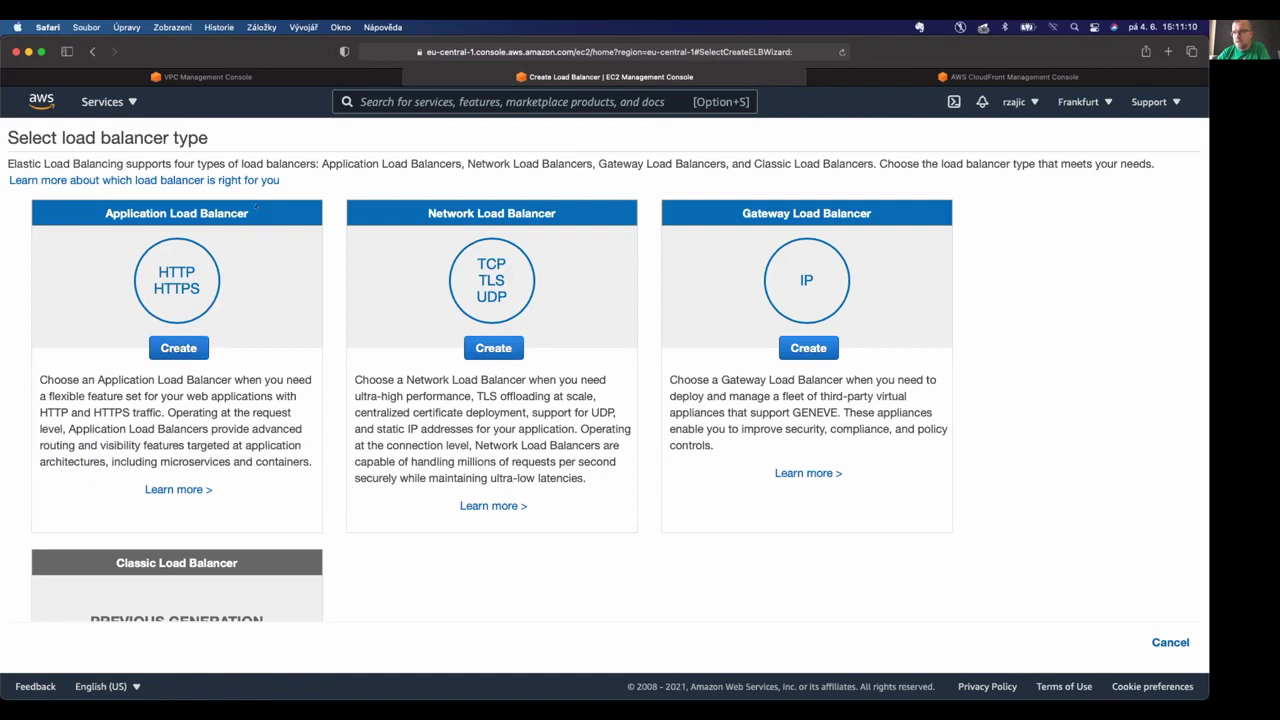
# Compare the Application Load Balancer and Network Load Balancer types and the protocols each one supports.
pyautogui.tripleClick(174, 211)
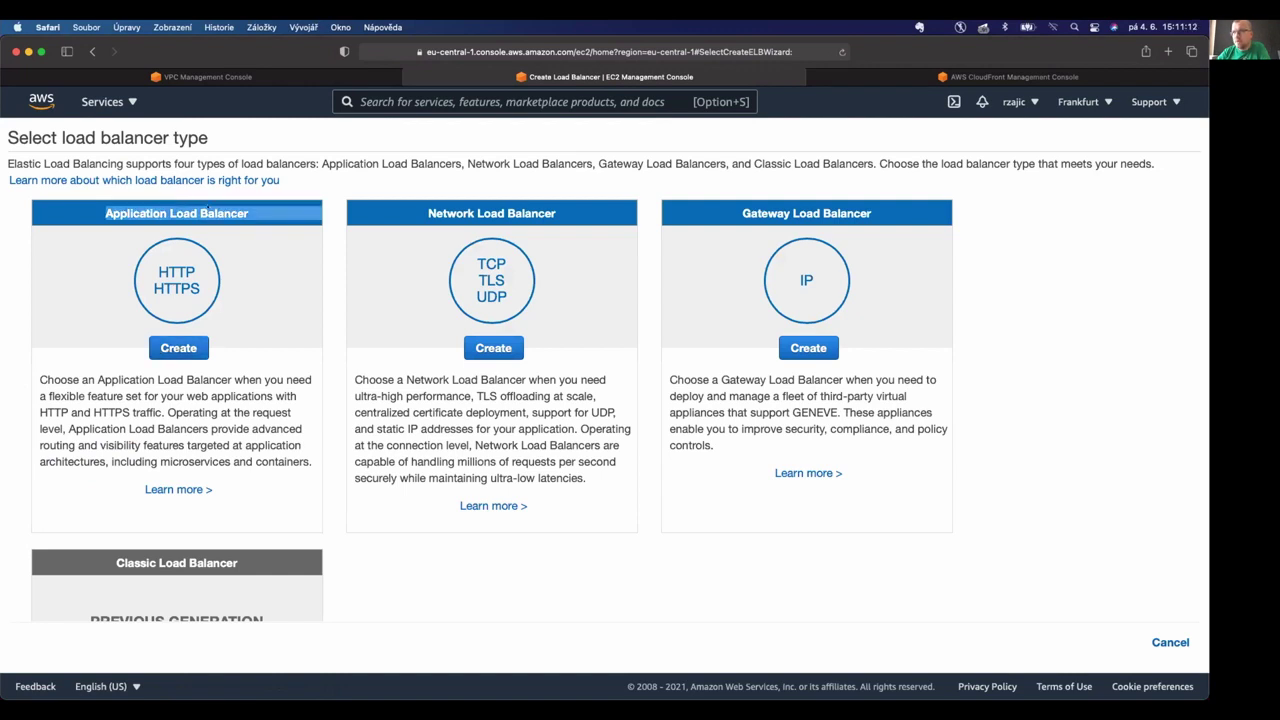
pyautogui.tripleClick(450, 213)
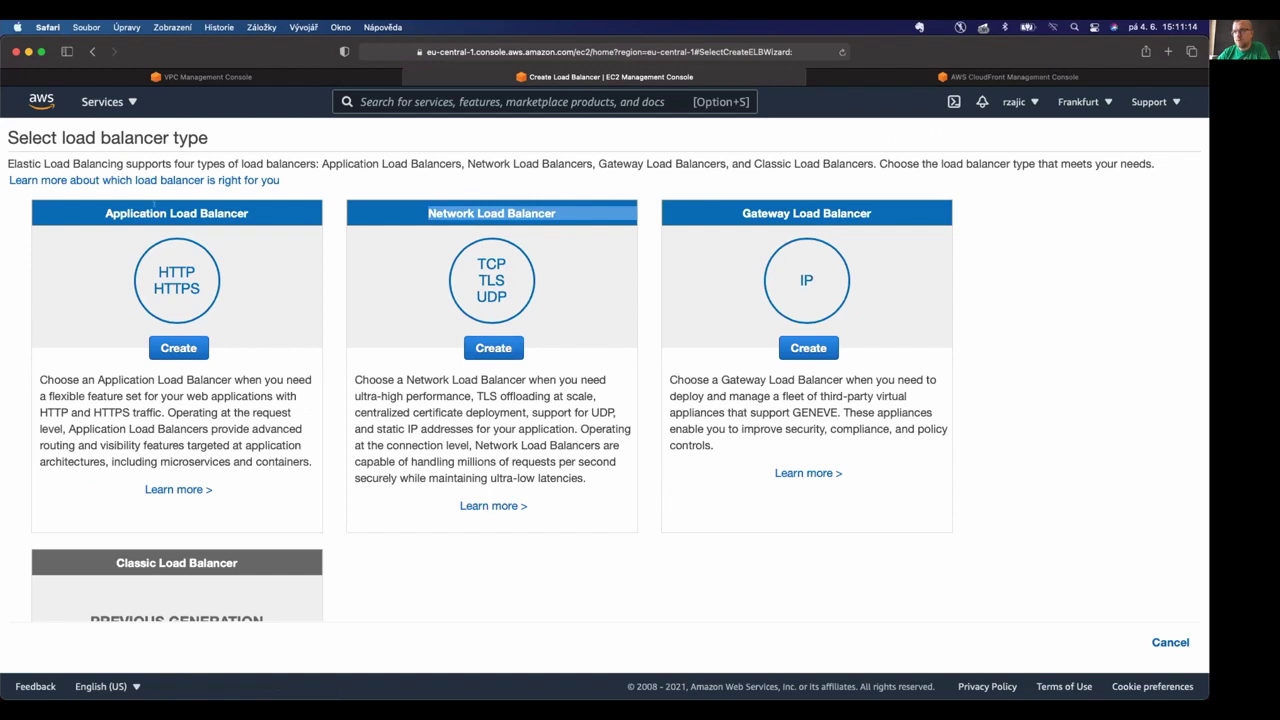
pyautogui.tripleClick(153, 211)
pyautogui.click(162, 272)
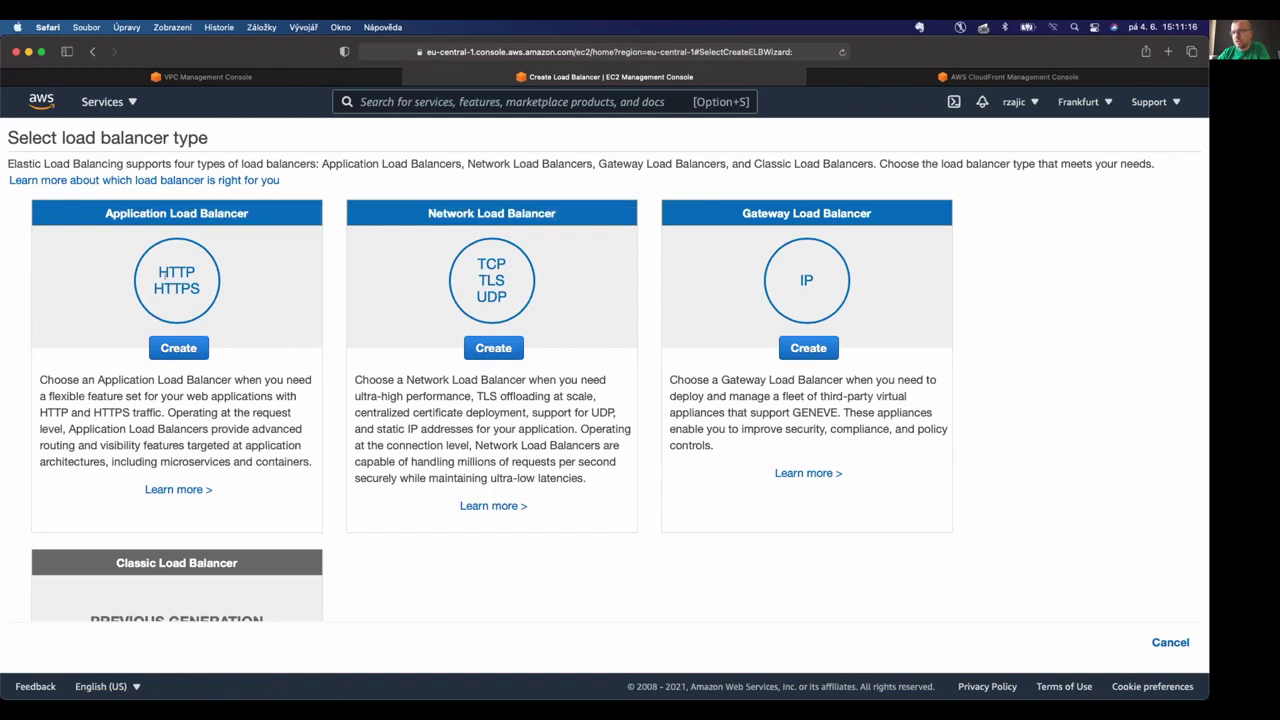
pyautogui.moveTo(154, 268)
pyautogui.mouseDown()
pyautogui.moveTo(196, 292)
pyautogui.moveTo(154, 268)
pyautogui.mouseUp()
pyautogui.click(204, 289)
pyautogui.click(152, 271)
pyautogui.click(197, 291)
pyautogui.click(153, 267)
pyautogui.tripleClick(491, 213)
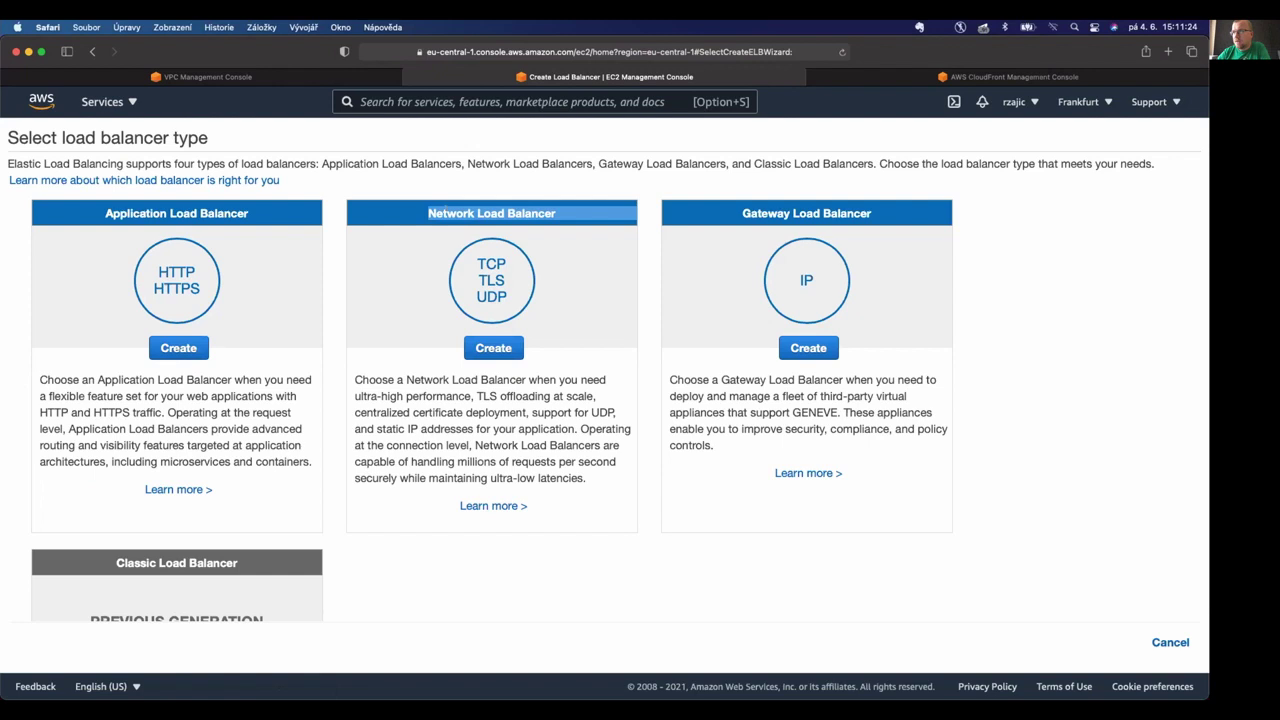
pyautogui.click(428, 213)
pyautogui.moveTo(428, 213); pyautogui.dragTo(556, 213)
pyautogui.click(566, 208)
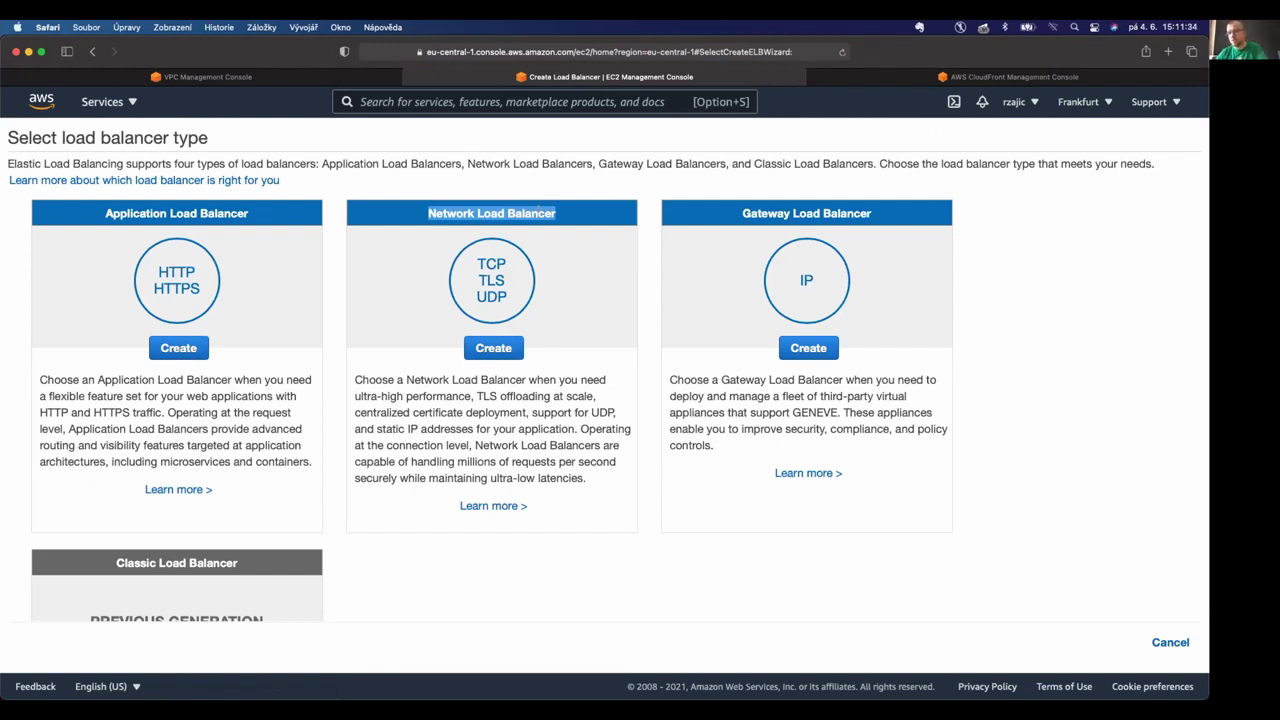
pyautogui.moveTo(477, 257); pyautogui.dragTo(508, 303)
pyautogui.click(505, 297)
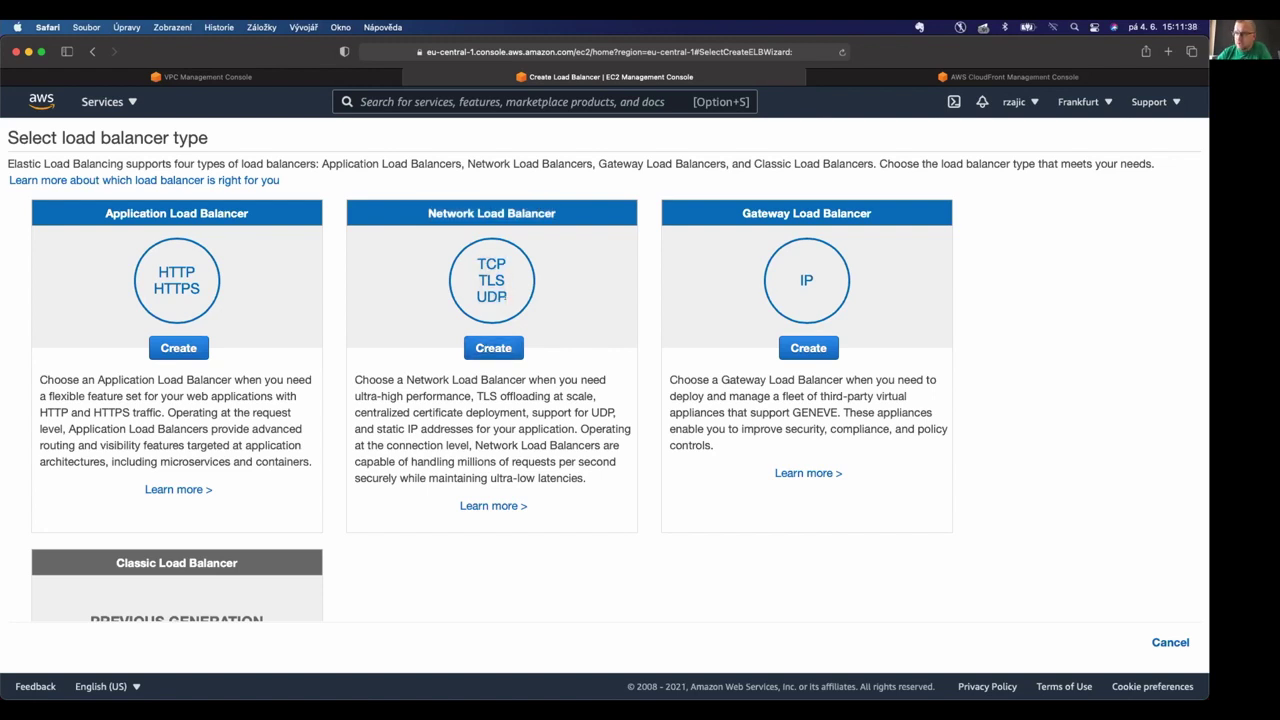
# Create an Application Load Balancer named ipv6day-alb with the IP address type set to dualstack.
pyautogui.click(170, 347)
pyautogui.moveTo(129, 298)
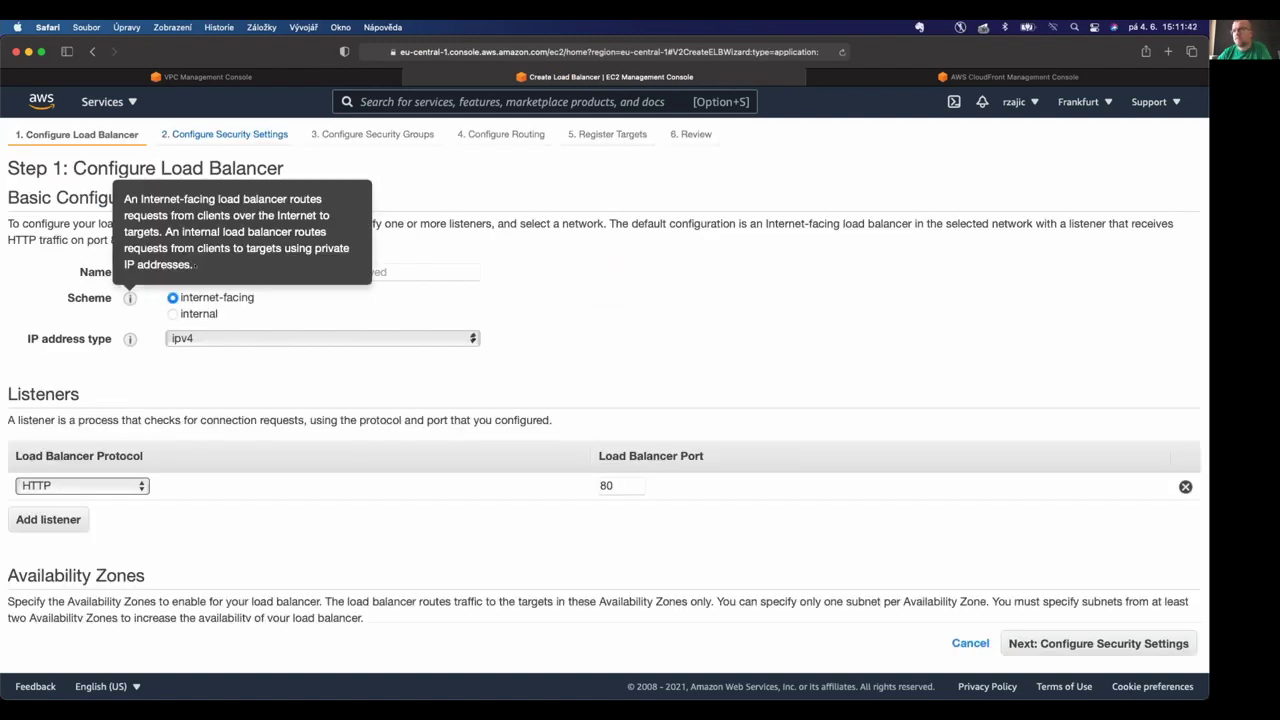
pyautogui.click(398, 270)
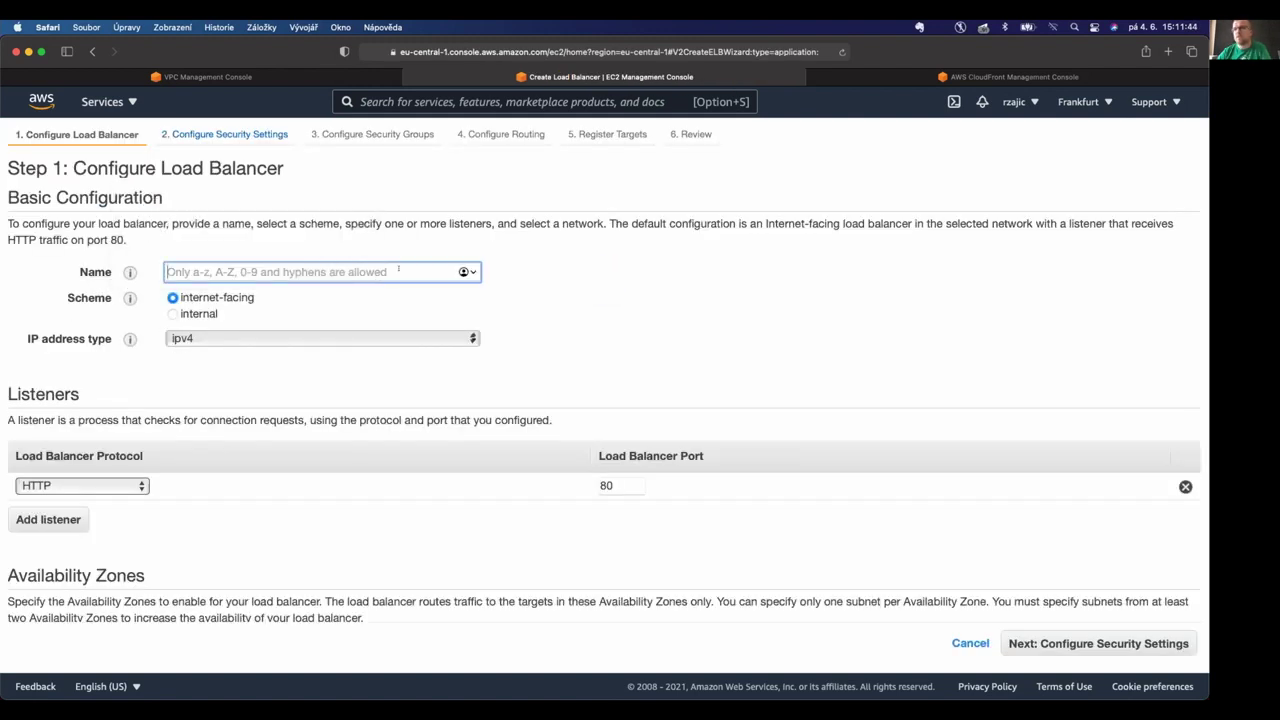
pyautogui.write('ipv6day-alb')
pyautogui.click(200, 338)
pyautogui.click(220, 357)
pyautogui.click(234, 339)
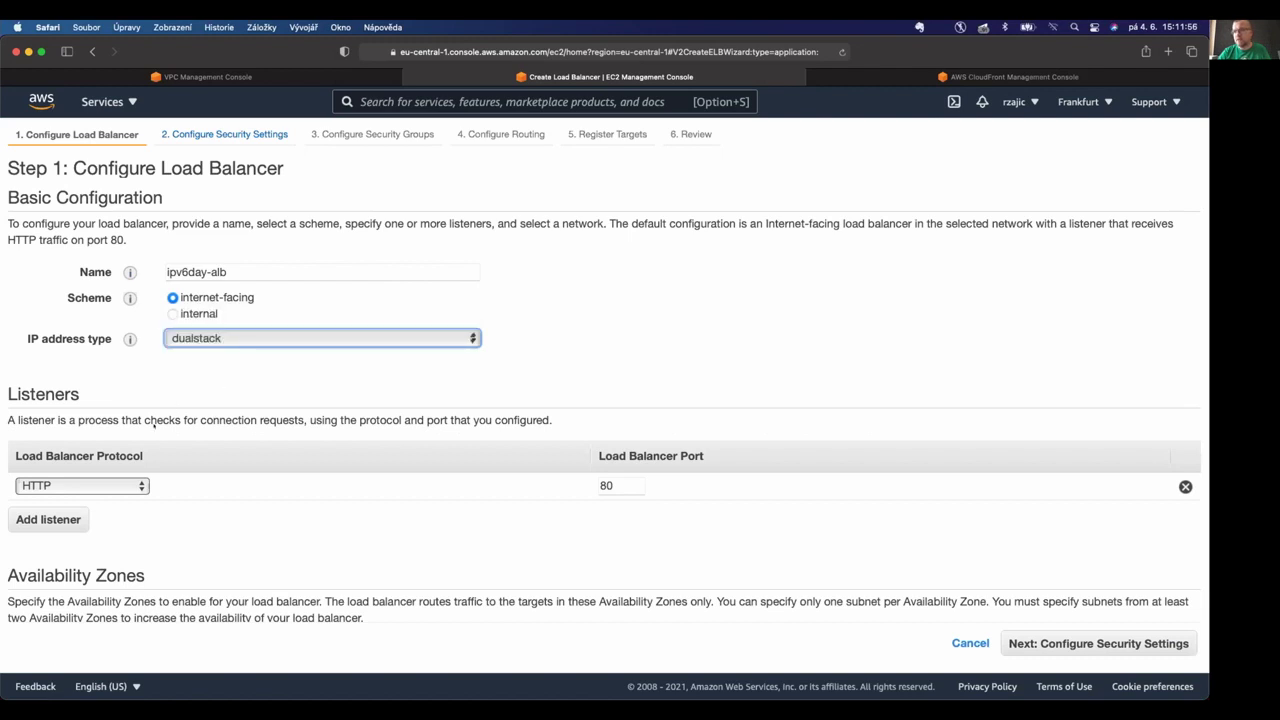
# Enable the availability zones eu-central-1a, eu-central-1b and eu-central-1c with their offered subnets for the load balancer.
pyautogui.scroll(-5, 164, 417)
pyautogui.scroll(-1, 164, 417)
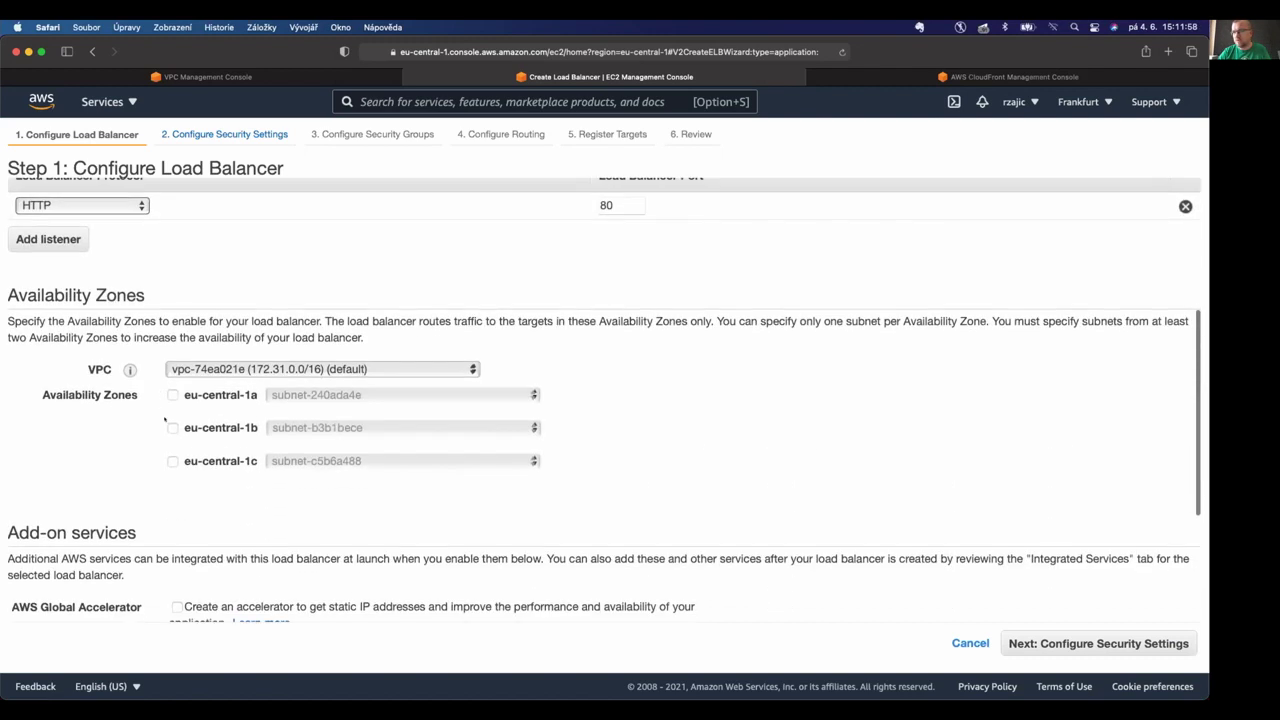
pyautogui.doubleClick(626, 203)
pyautogui.click(173, 427)
pyautogui.click(173, 508)
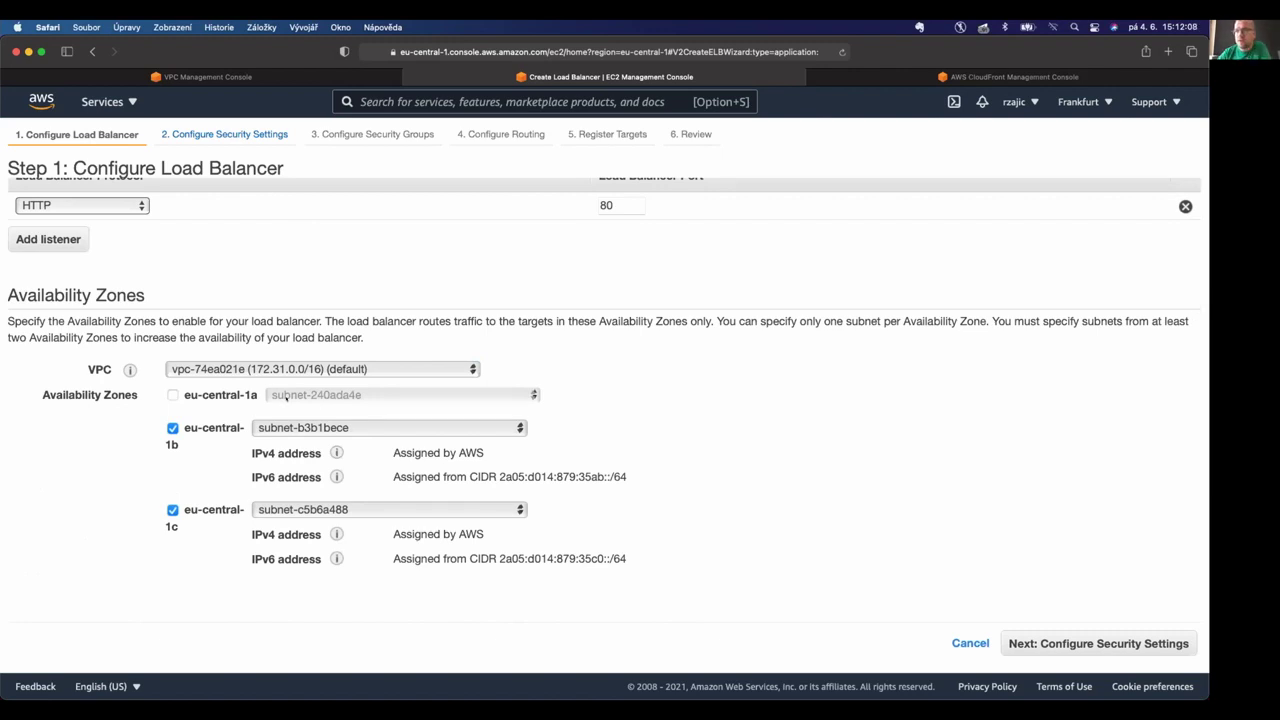
pyautogui.click(173, 395)
pyautogui.scroll(-3, 223, 489)
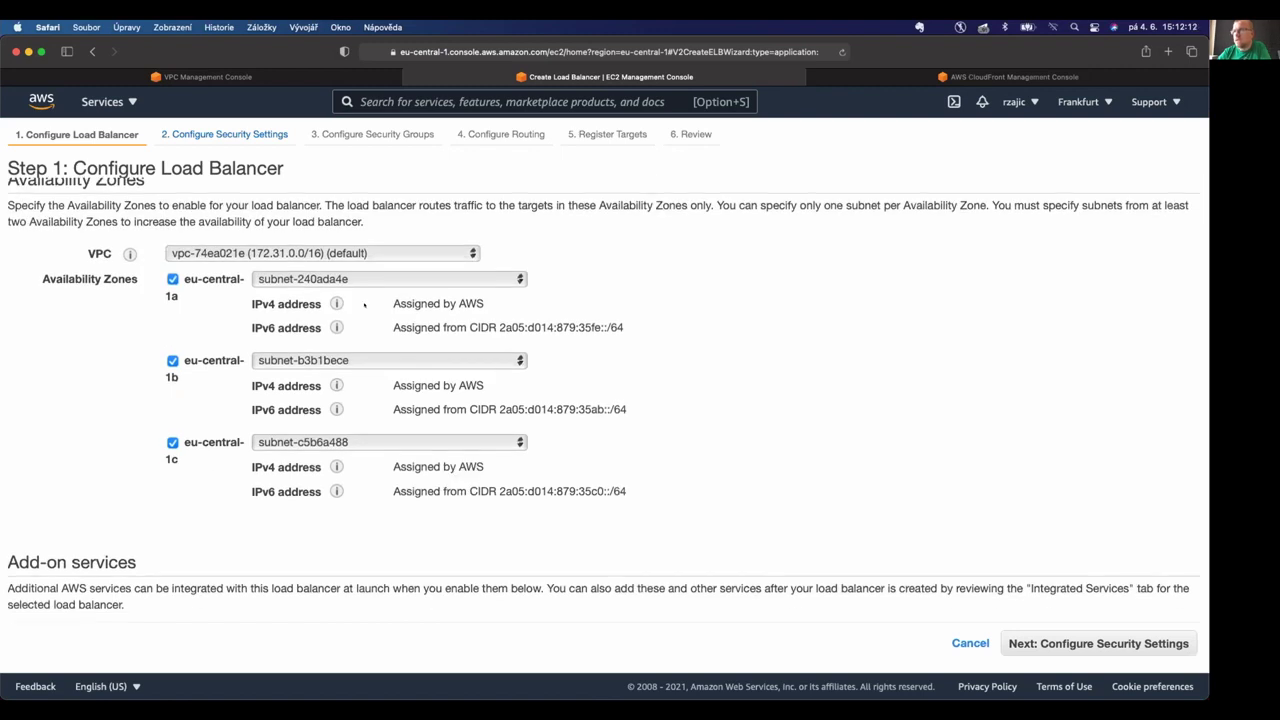
pyautogui.moveTo(331, 319)
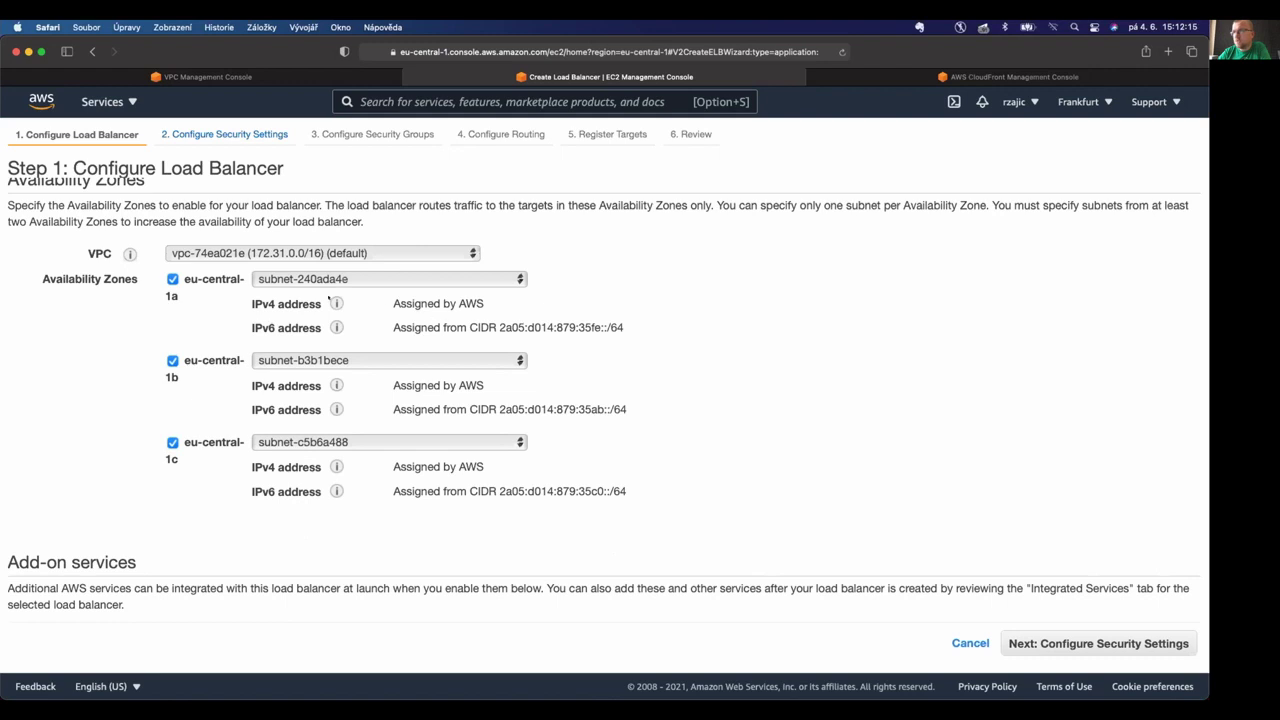
pyautogui.click(306, 279)
pyautogui.scroll(-2, 365, 478)
pyautogui.scroll(2, 365, 478)
pyautogui.scroll(-5, 365, 478)
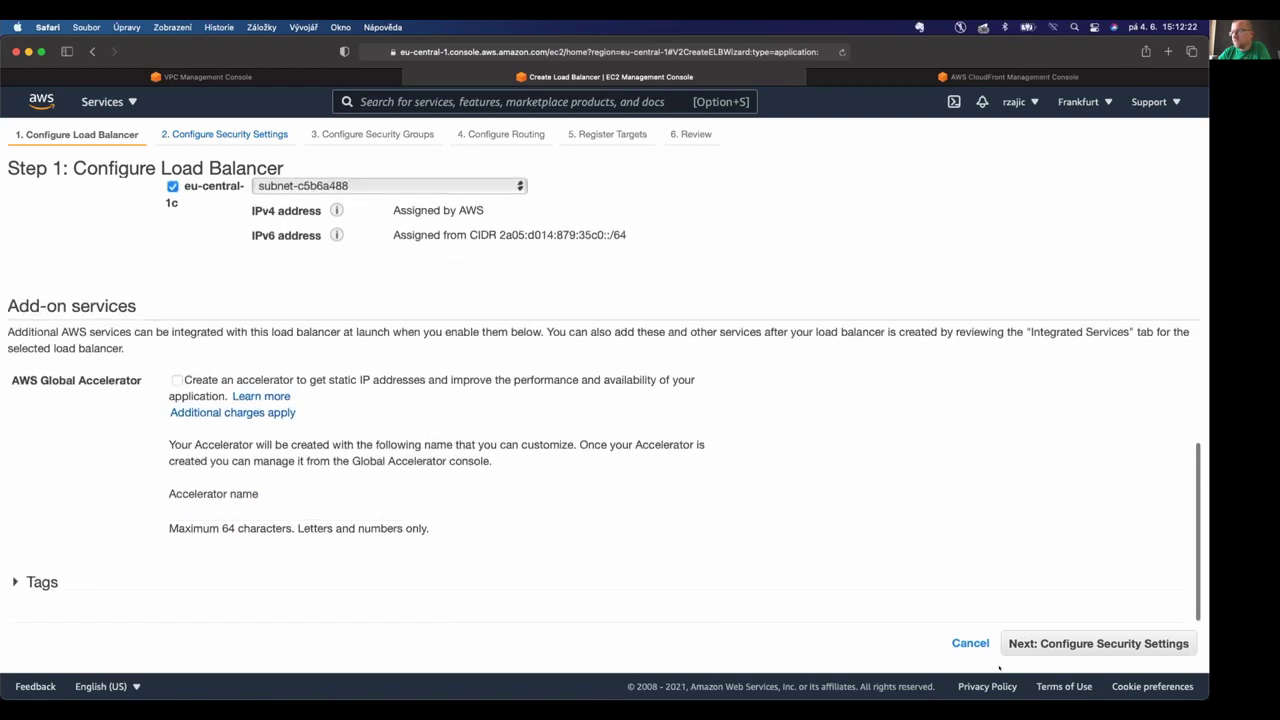
# Continue without a secure listener and assign only the existing WebDMZ security group to the load balancer.
pyautogui.click(1063, 645)
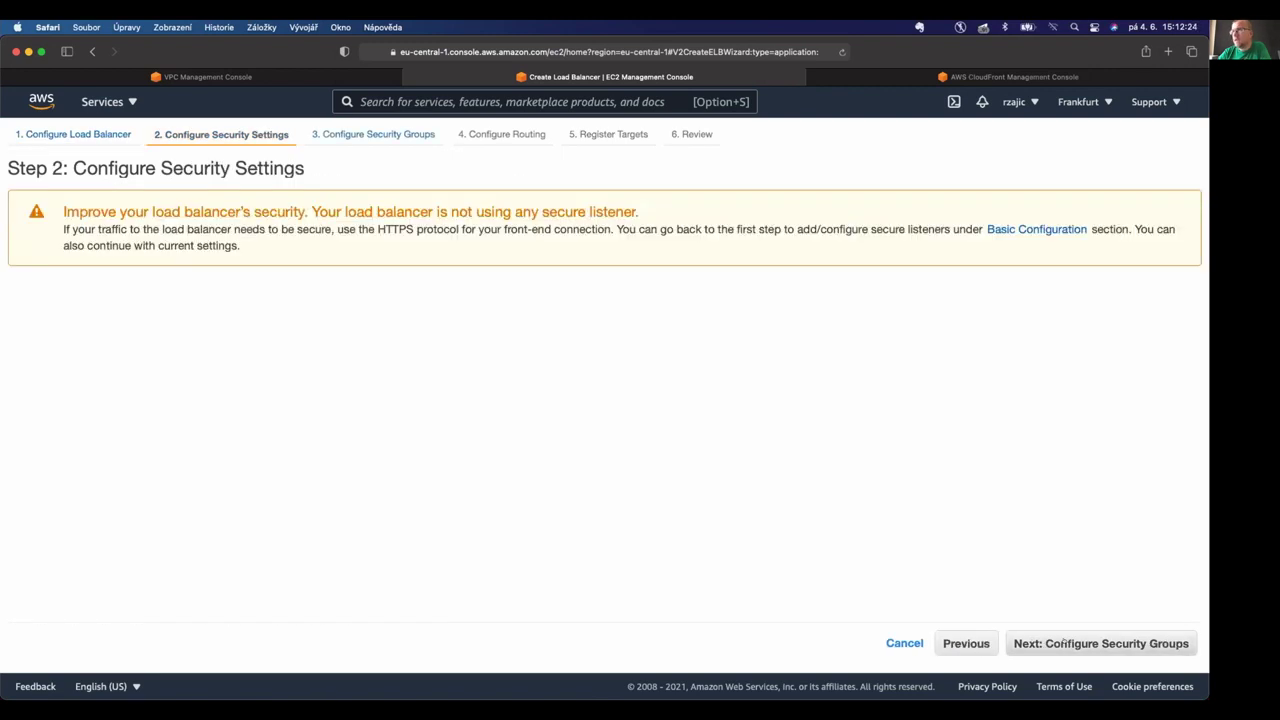
pyautogui.click(1051, 645)
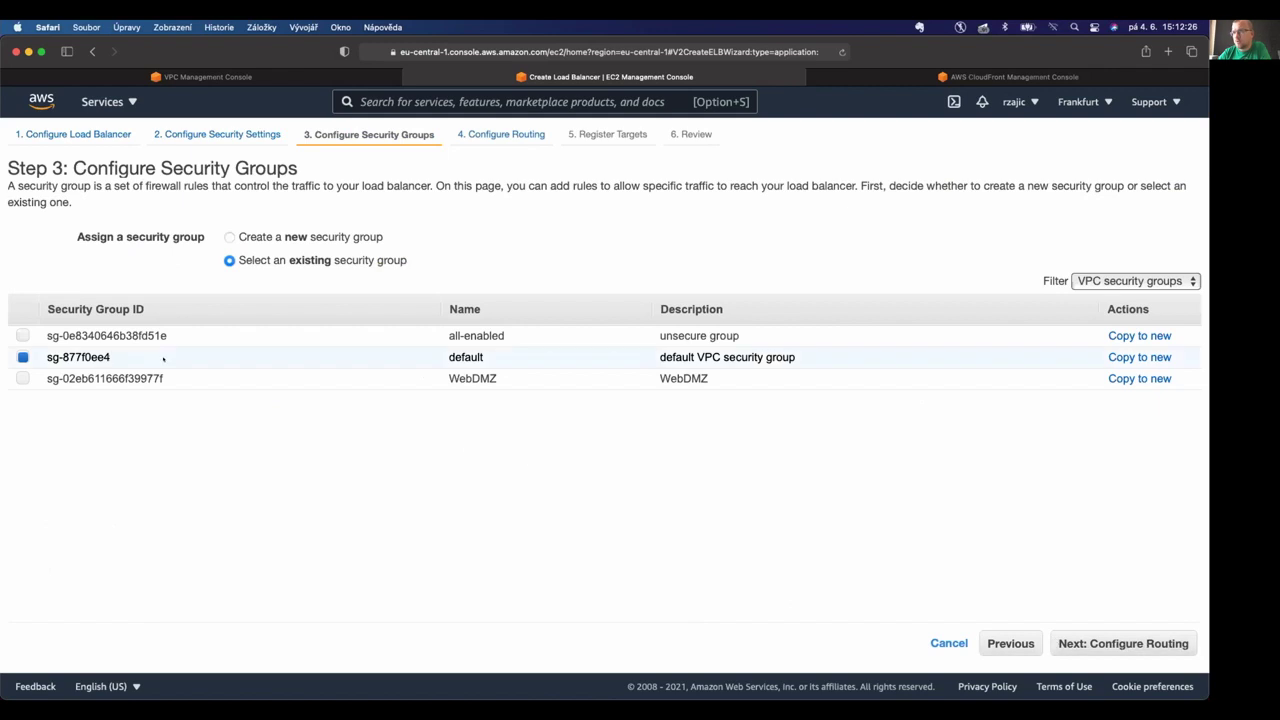
pyautogui.click(23, 378)
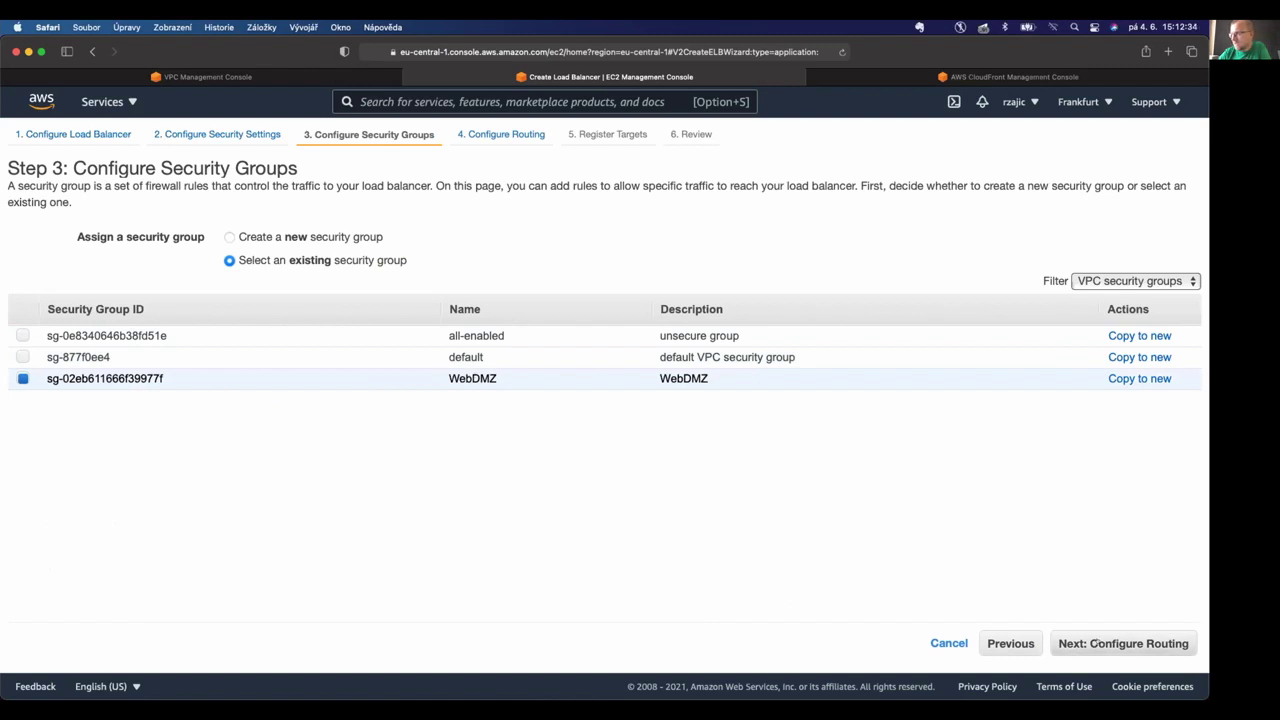
pyautogui.click(1092, 643)
# Route the load balancer's requests to the existing target group ipv6day-alb.
pyautogui.click(316, 264)
pyautogui.click(262, 281)
pyautogui.click(247, 297)
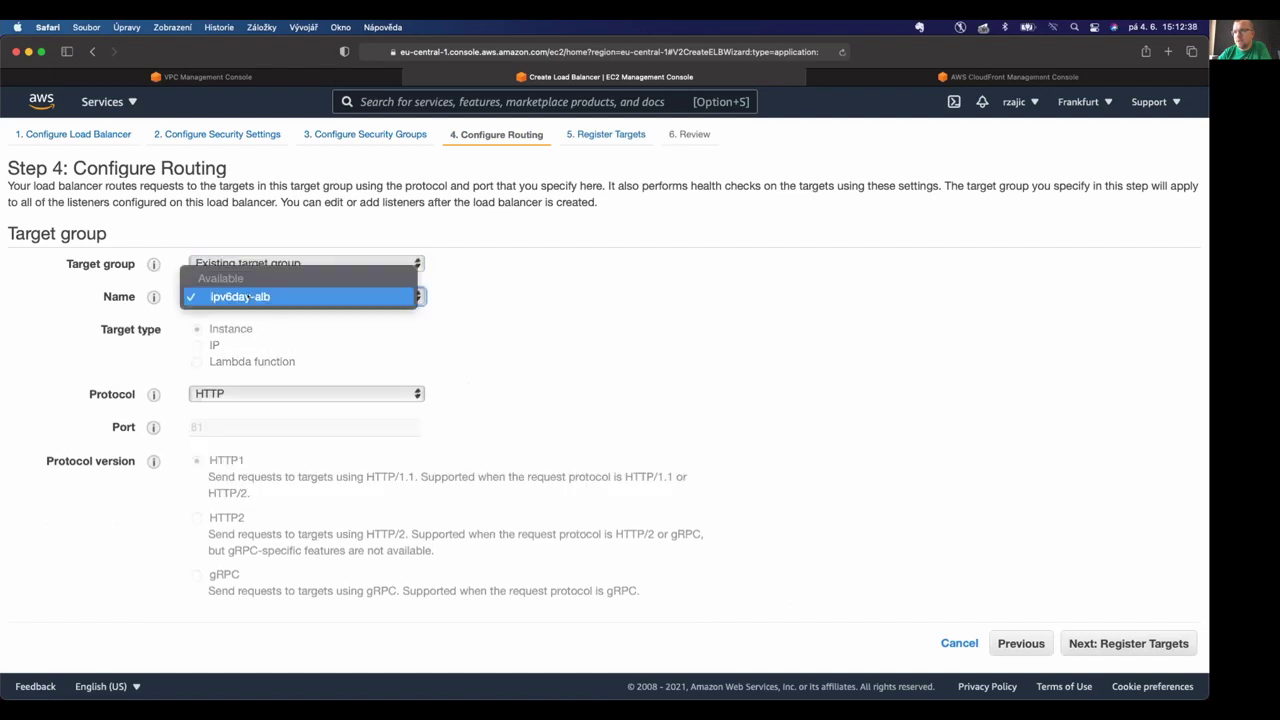
pyautogui.click(298, 297)
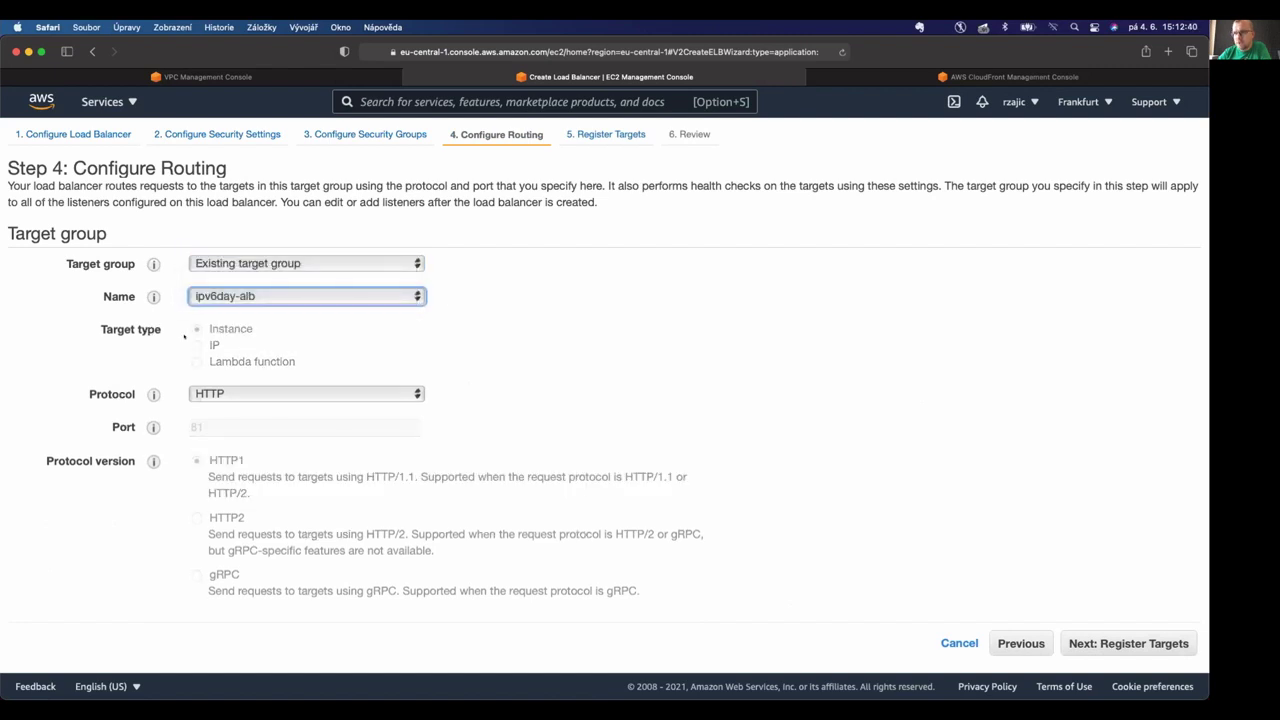
pyautogui.scroll(-1, 147, 437)
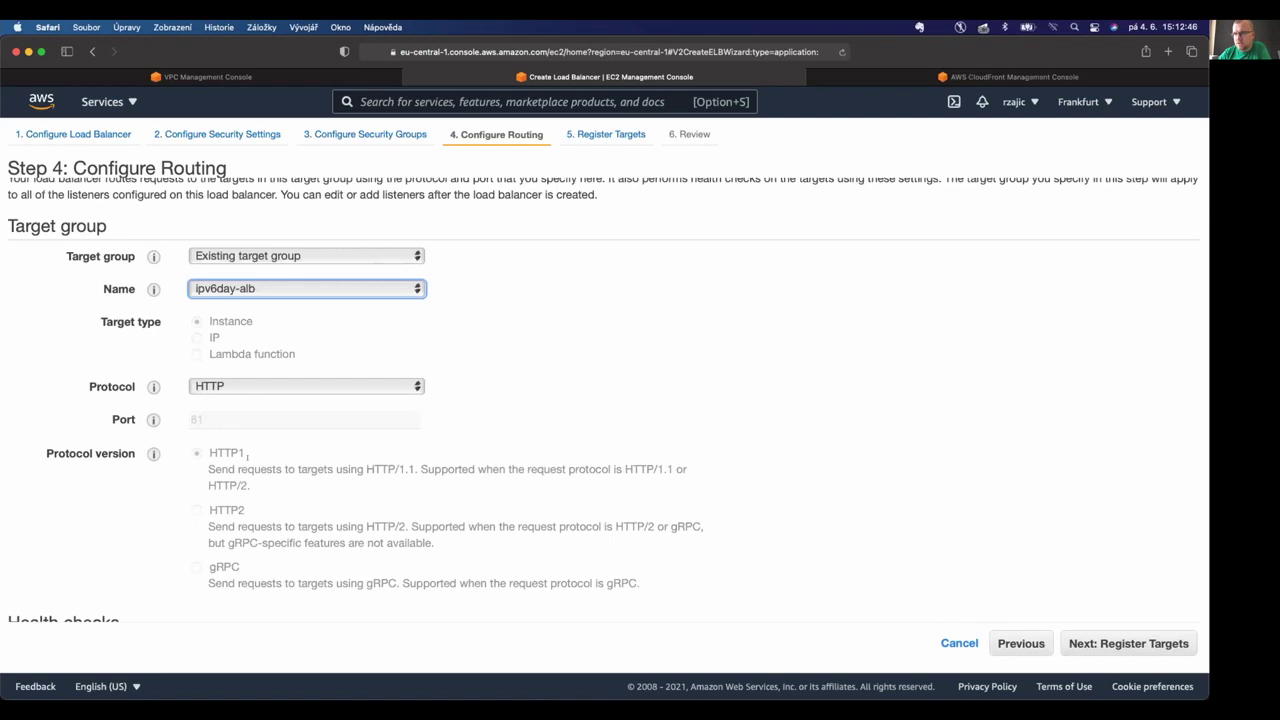
# Check the advanced health check settings and the registered target instance, and proceed to the load balancer review.
pyautogui.scroll(-3, 247, 458)
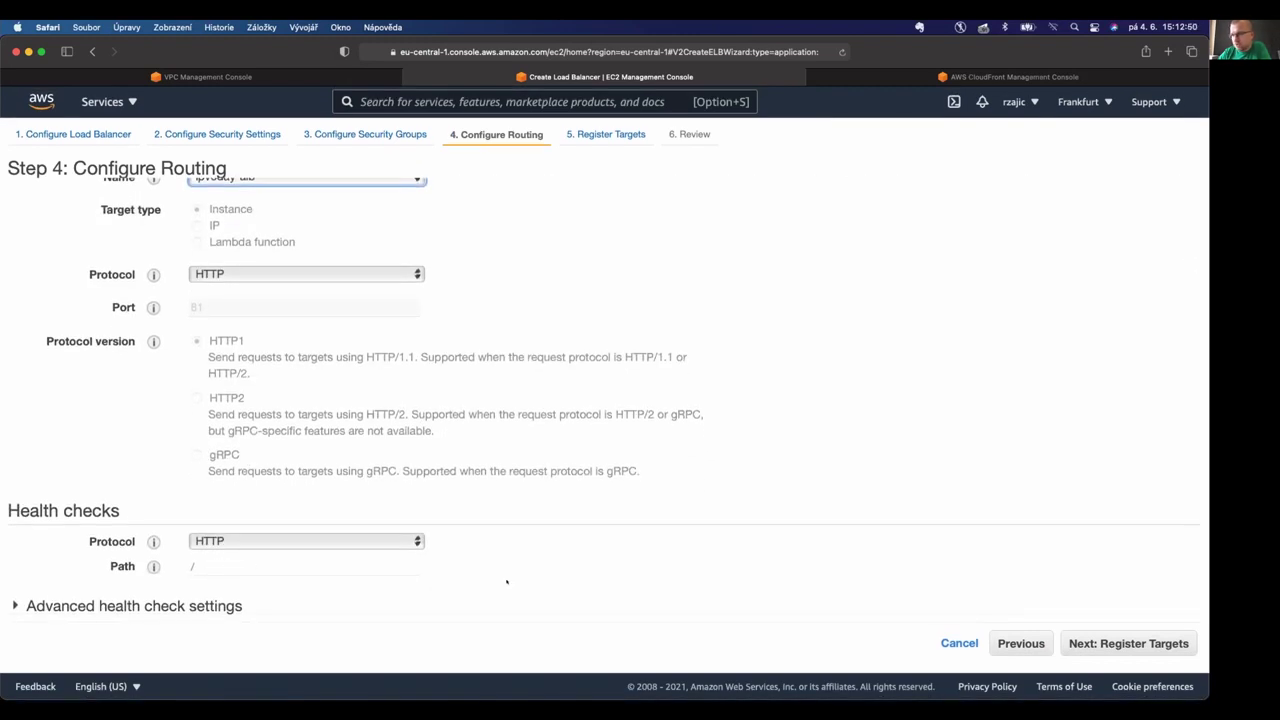
pyautogui.click(216, 605)
pyautogui.scroll(-3, 216, 600)
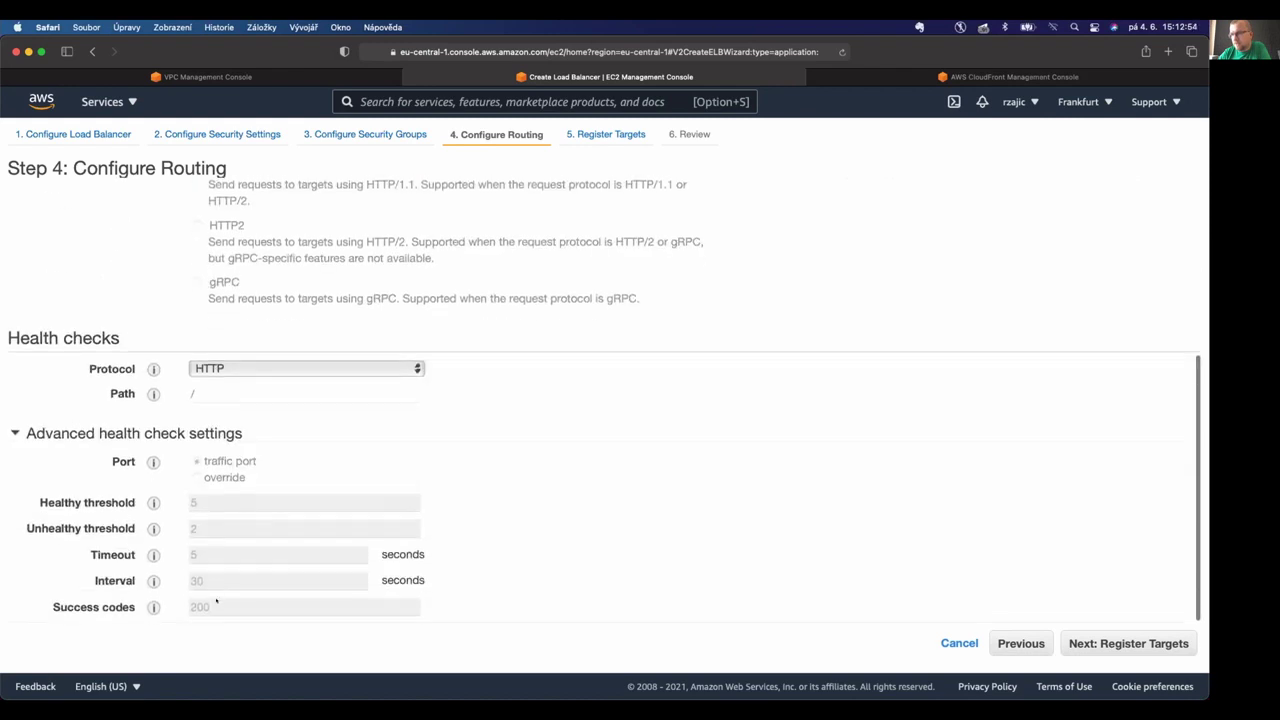
pyautogui.click(166, 432)
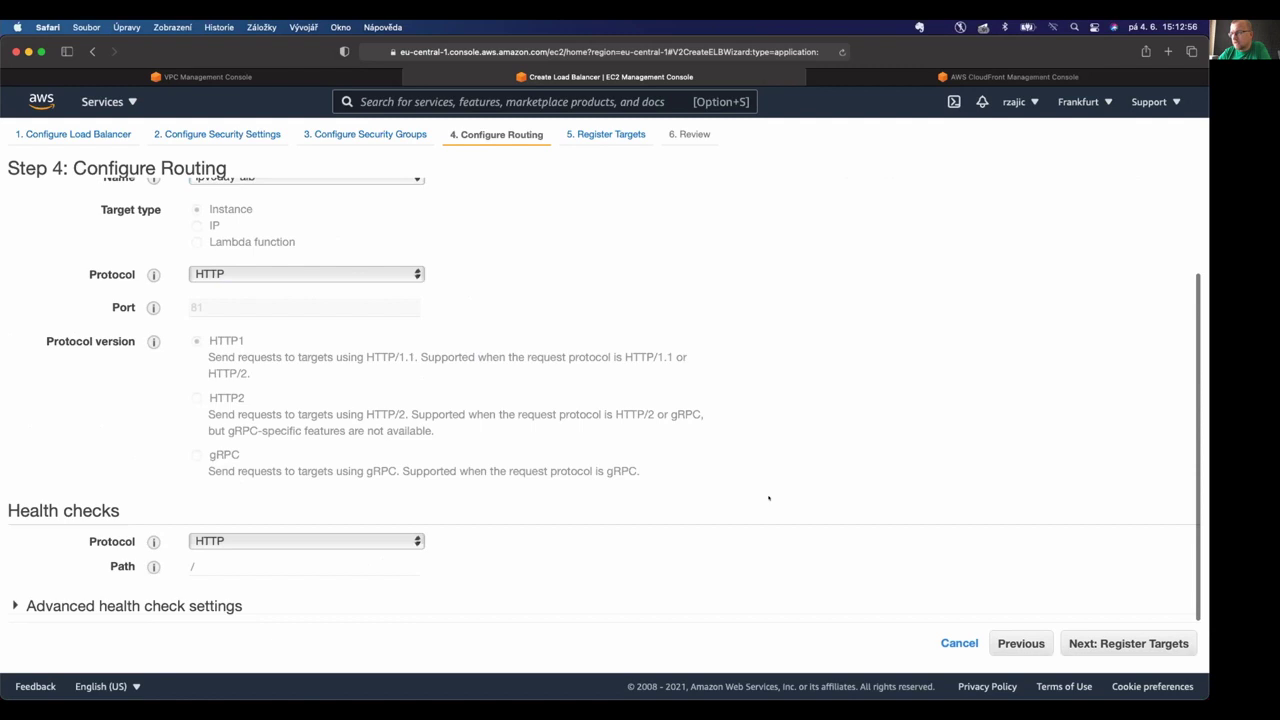
pyautogui.click(1114, 643)
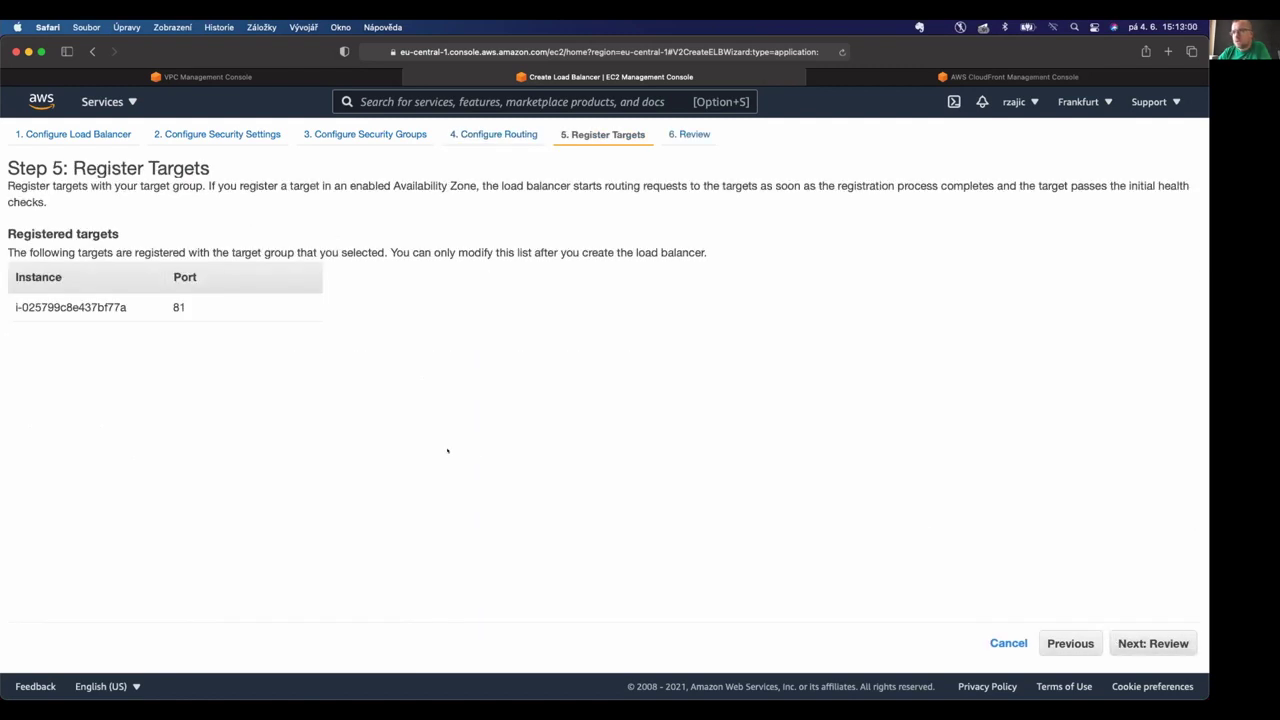
pyautogui.doubleClick(83, 300)
pyautogui.click(84, 298)
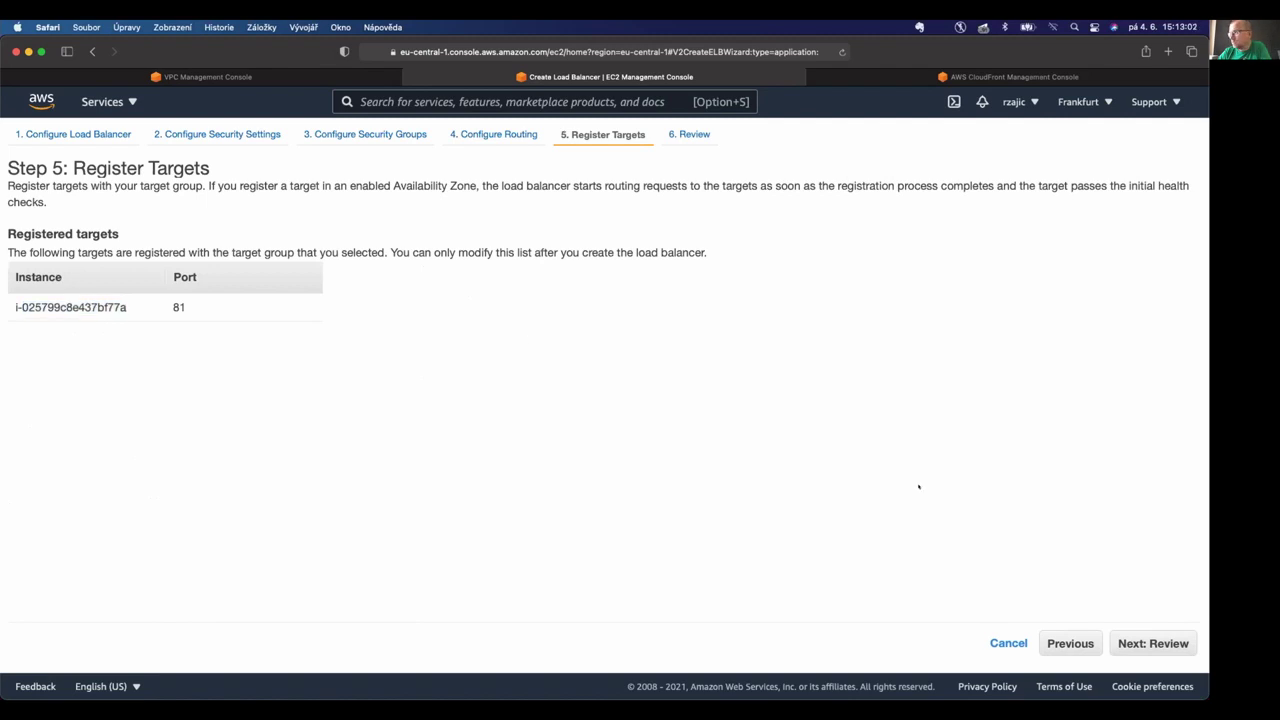
pyautogui.click(1137, 642)
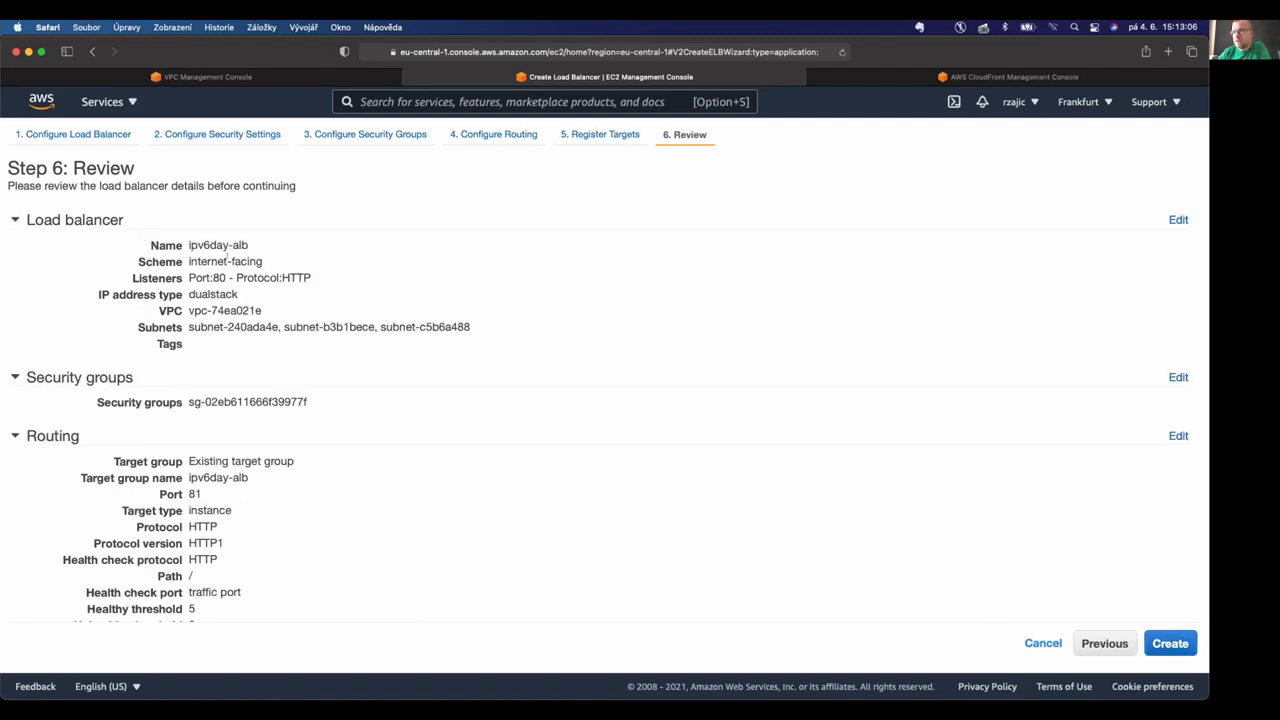
# Examine the listener, IP address type, security group and target port in the load balancer review.
pyautogui.doubleClick(219, 277)
pyautogui.doubleClick(296, 272)
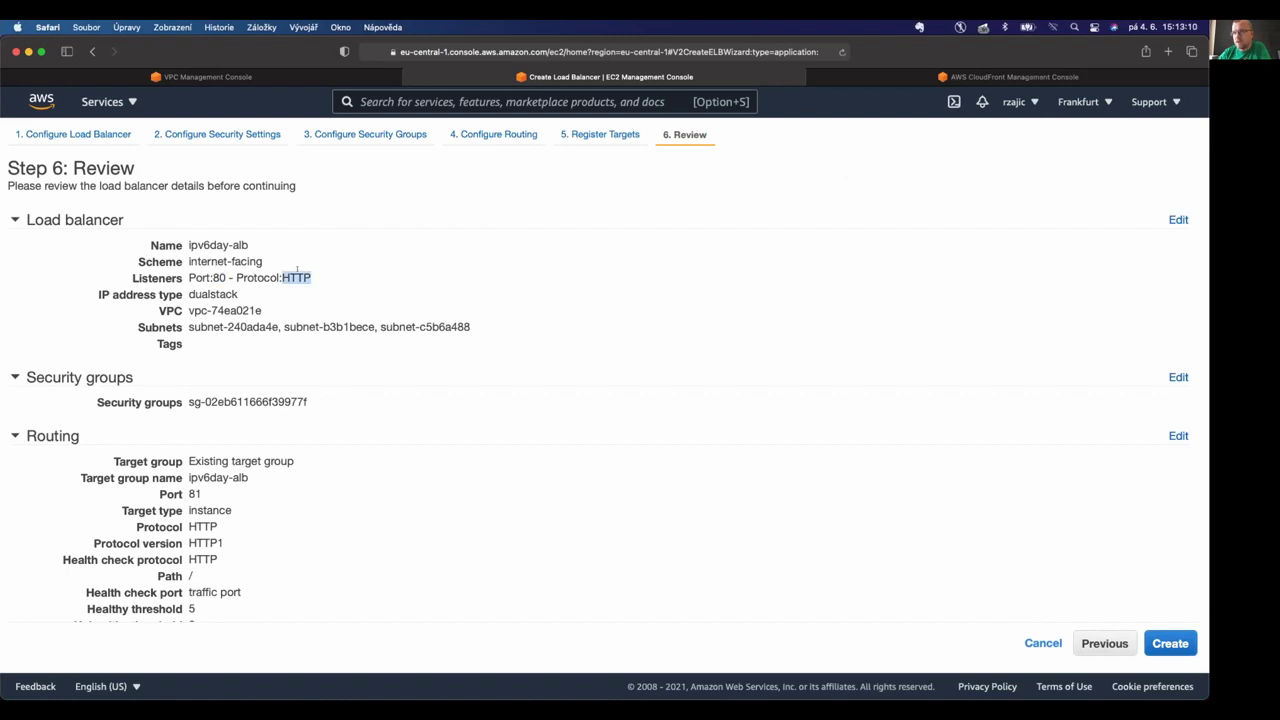
pyautogui.doubleClick(211, 294)
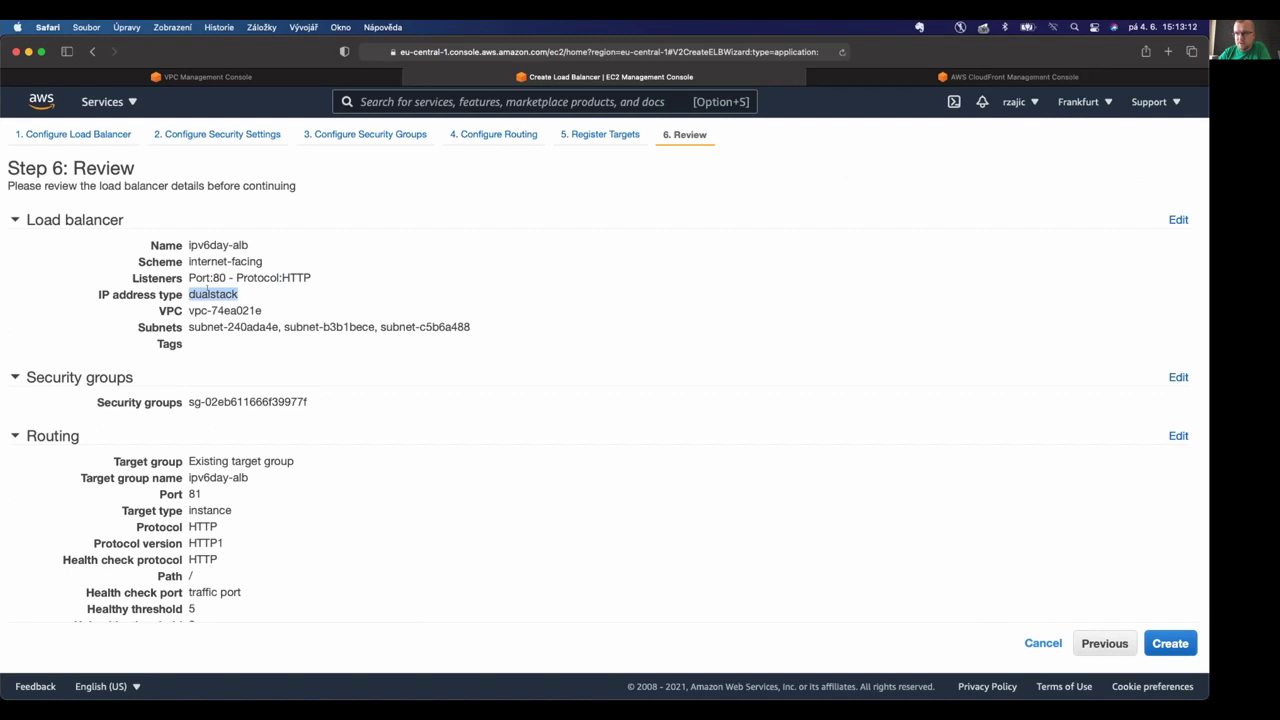
pyautogui.scroll(-3, 208, 338)
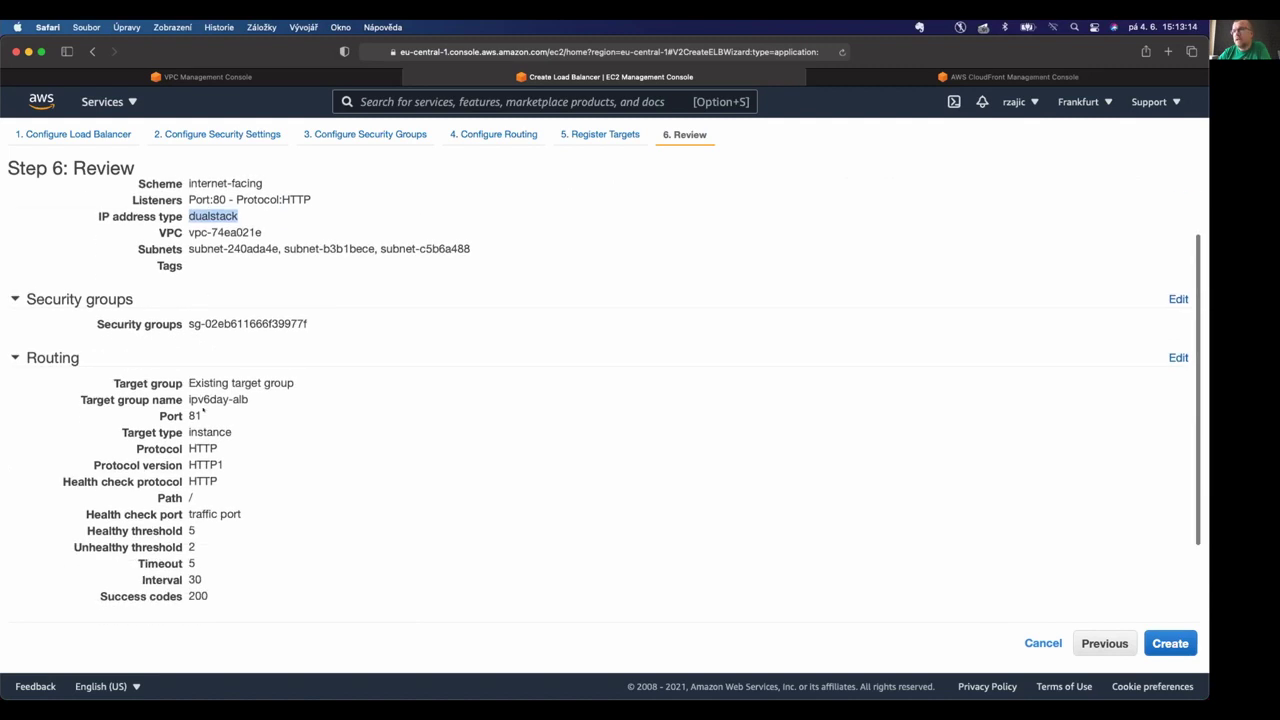
pyautogui.doubleClick(206, 323)
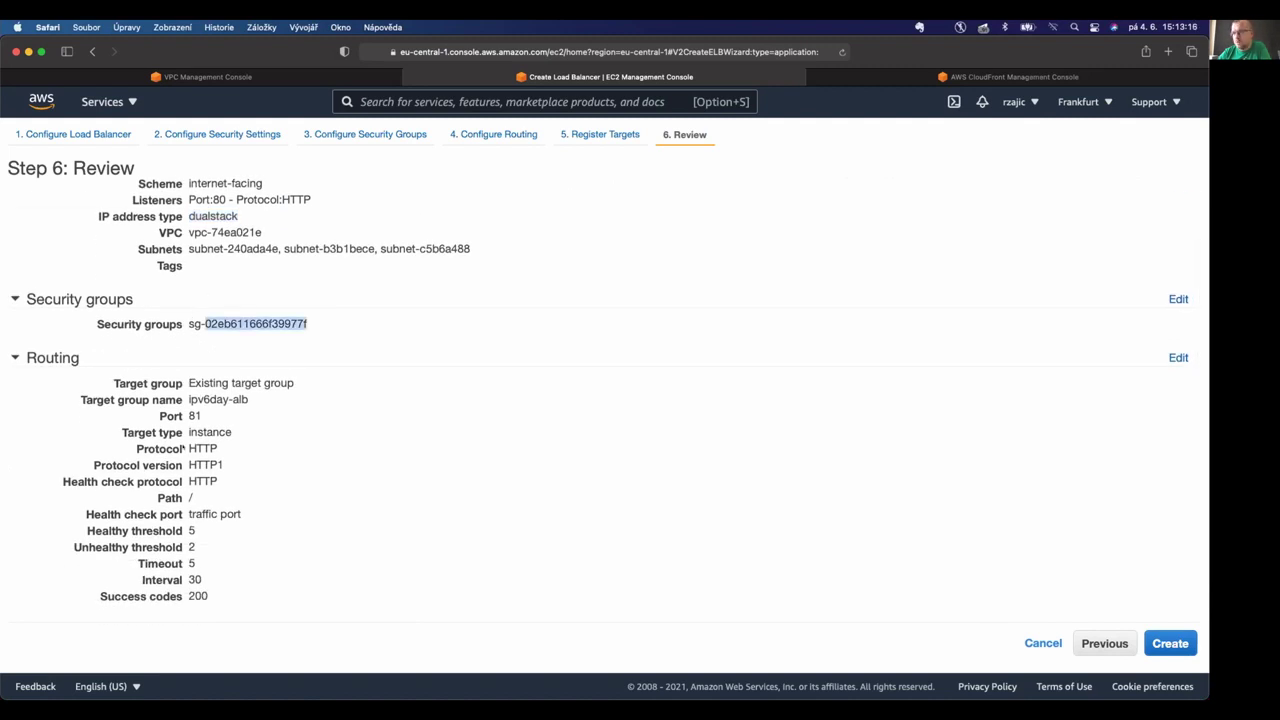
pyautogui.scroll(-3, 184, 448)
pyautogui.doubleClick(193, 340)
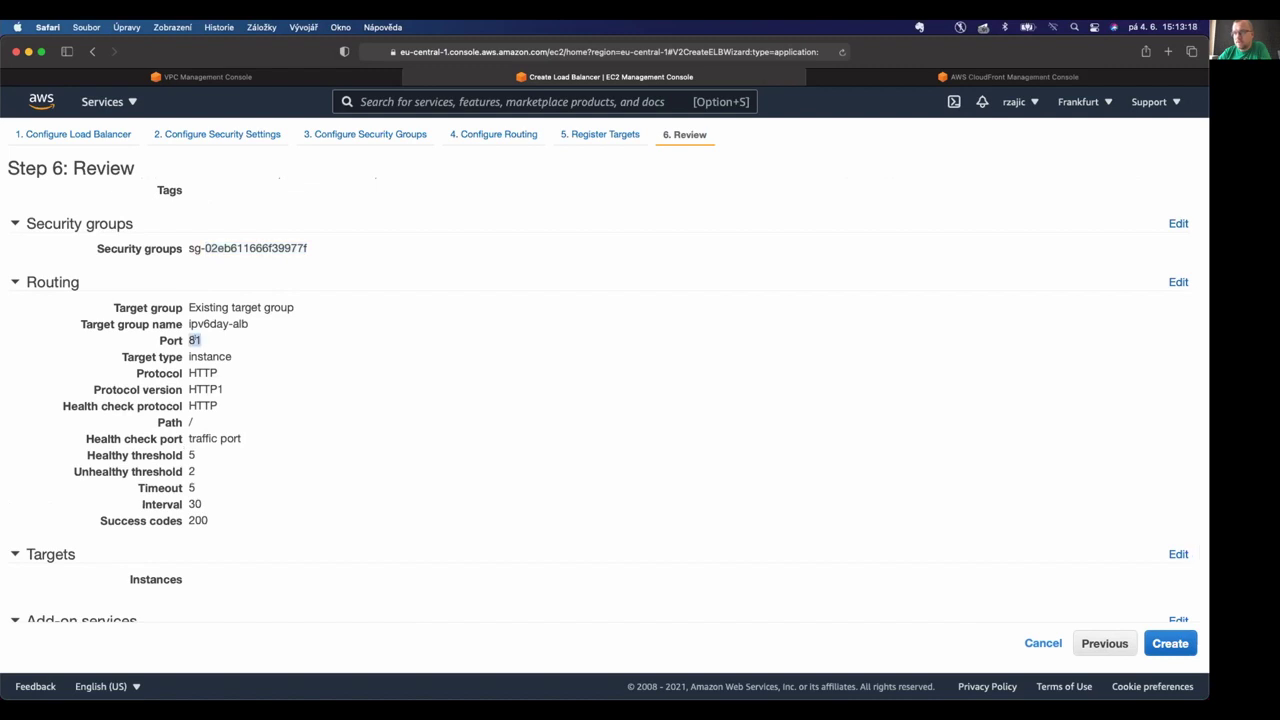
# Check the review's target type and success codes, create the Application Load Balancer, and clear the search filter on the load balancer list.
pyautogui.doubleClick(209, 356)
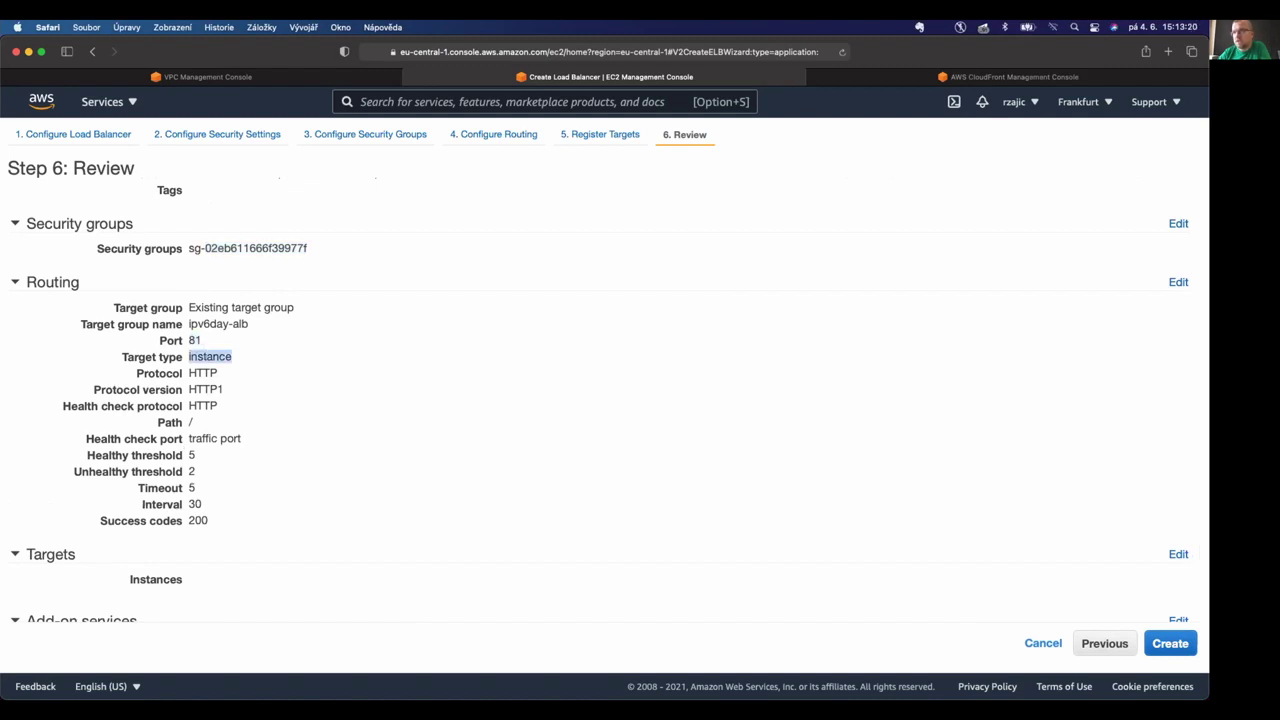
pyautogui.scroll(-1, 103, 538)
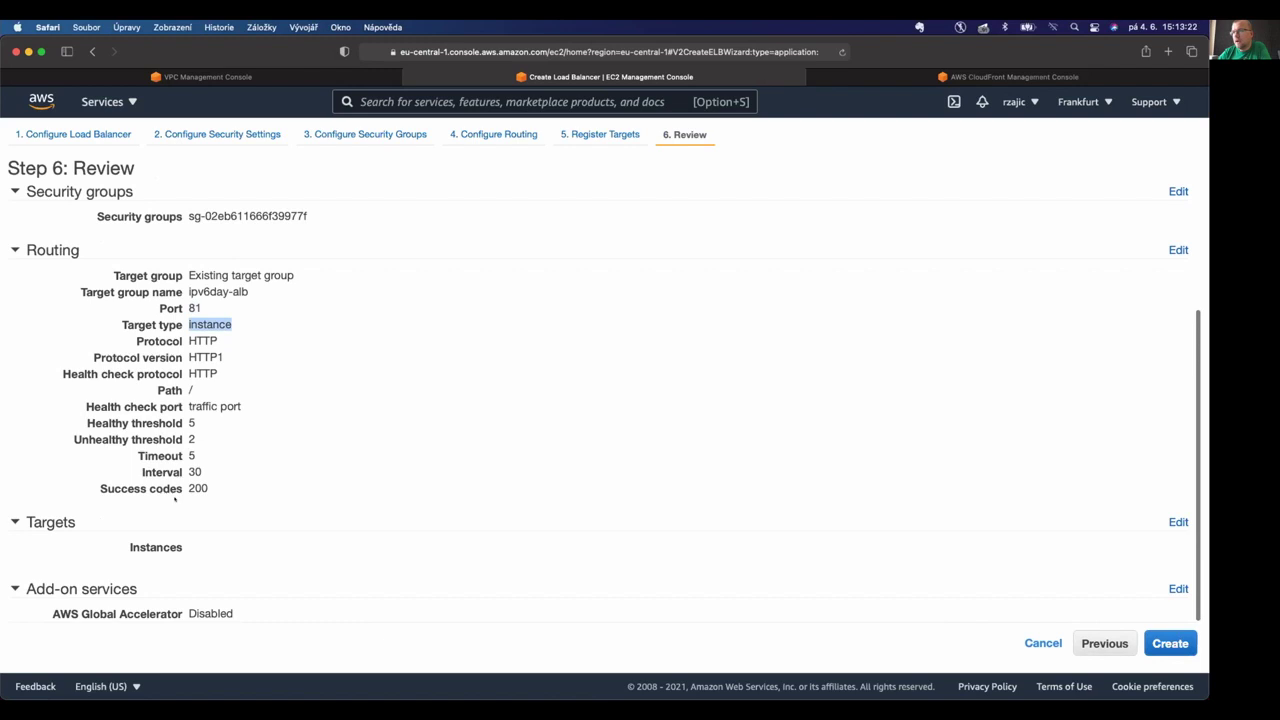
pyautogui.doubleClick(198, 488)
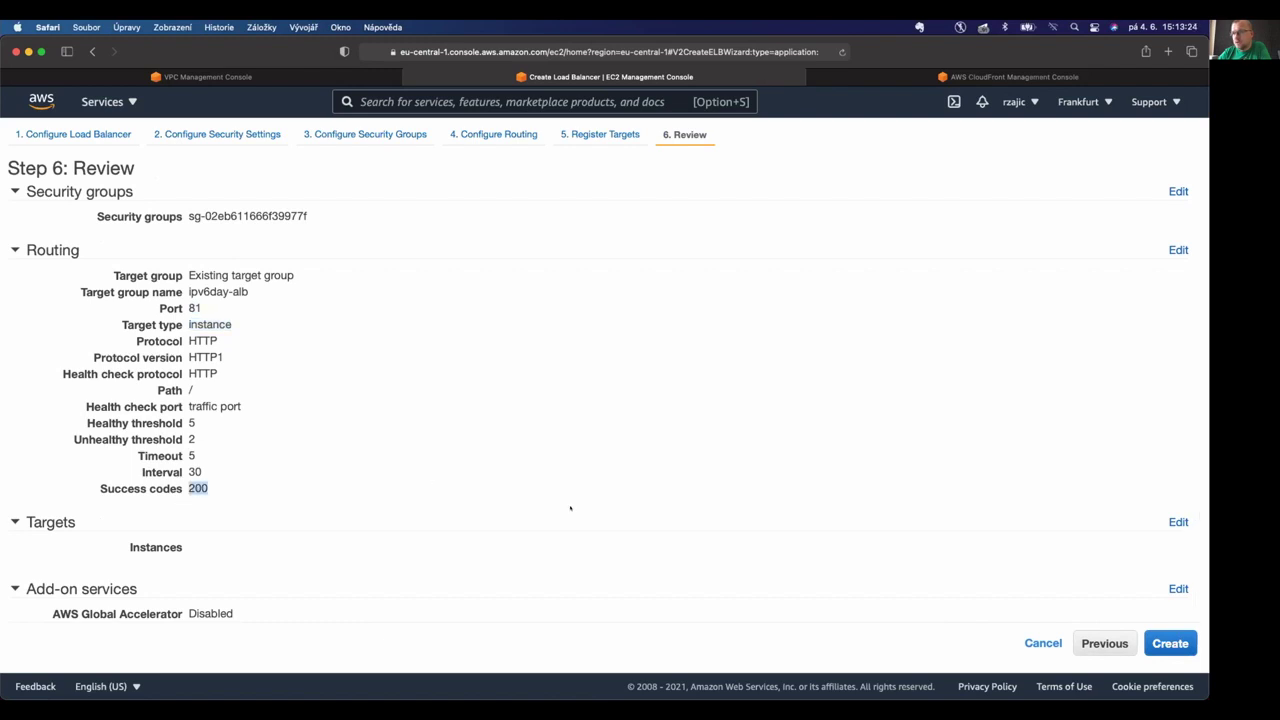
pyautogui.click(1170, 643)
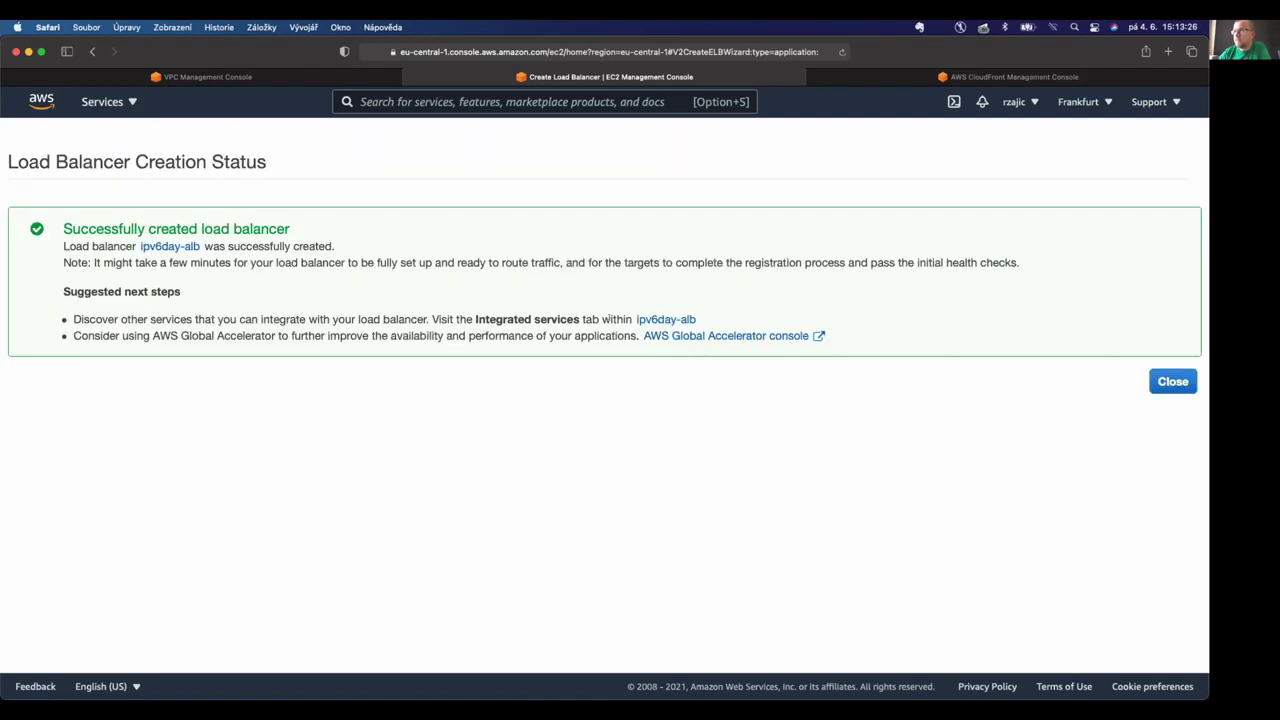
pyautogui.click(1173, 381)
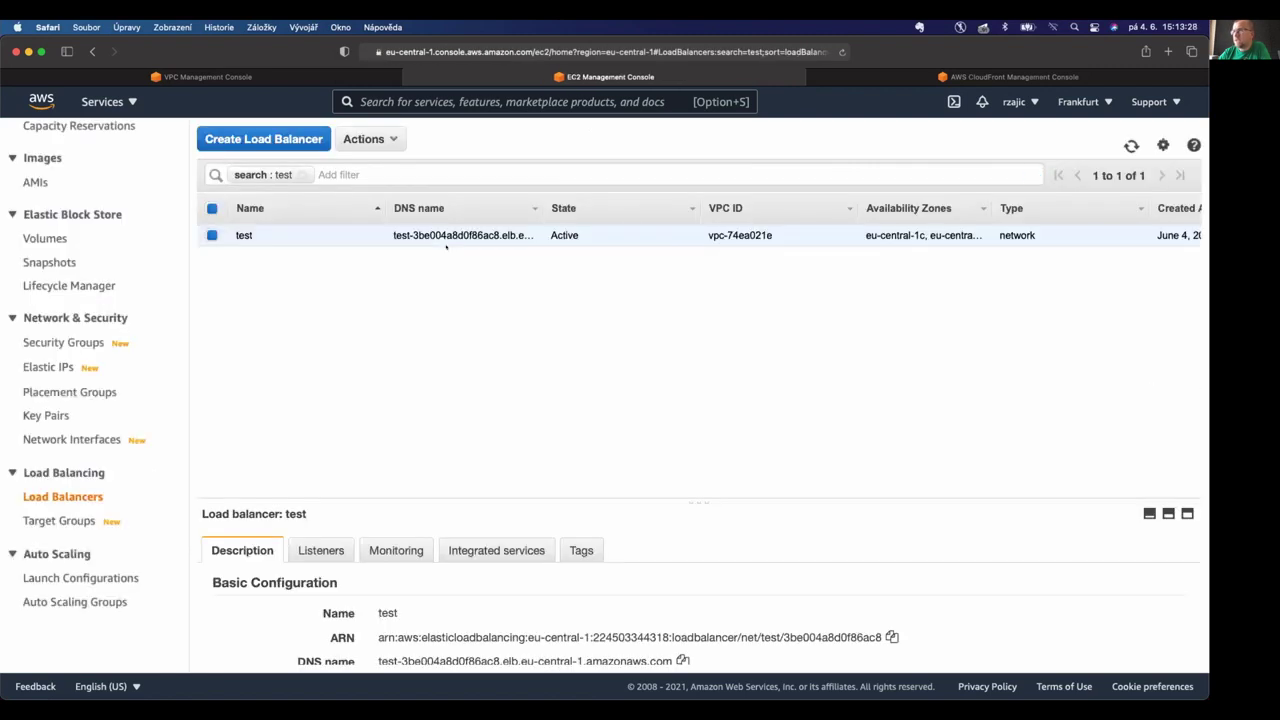
pyautogui.click(299, 175)
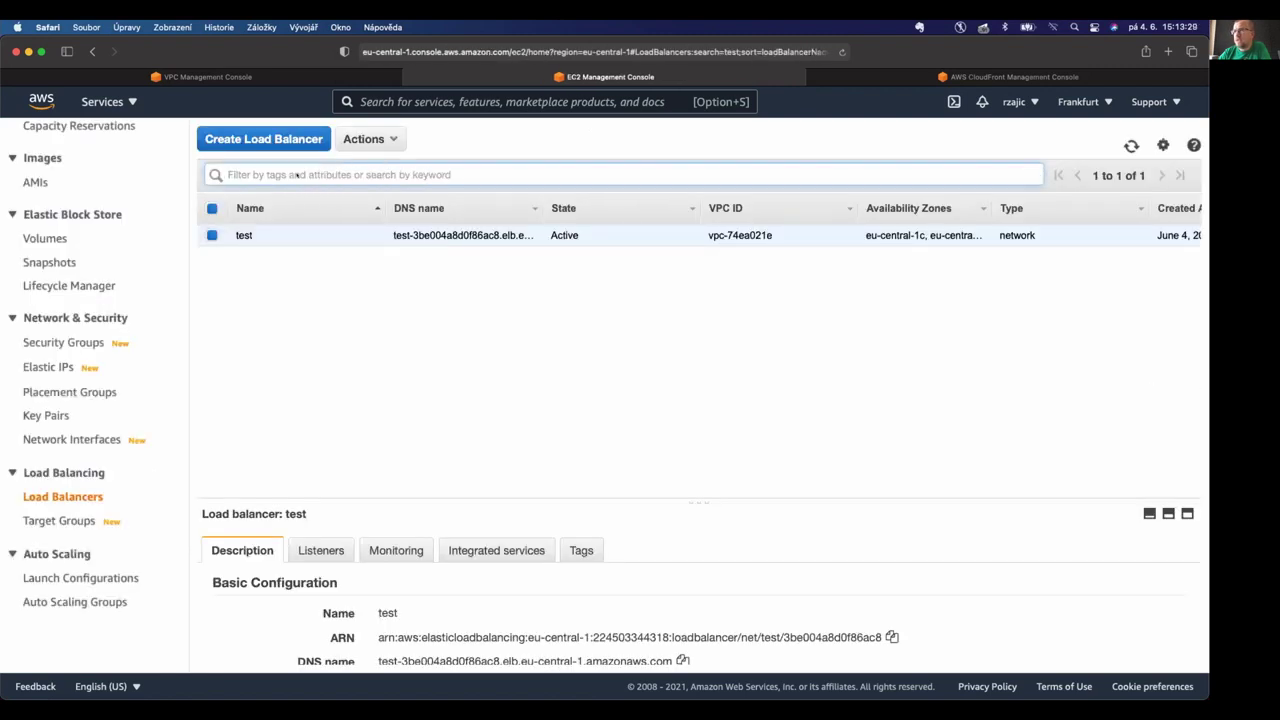
pyautogui.click(246, 138)
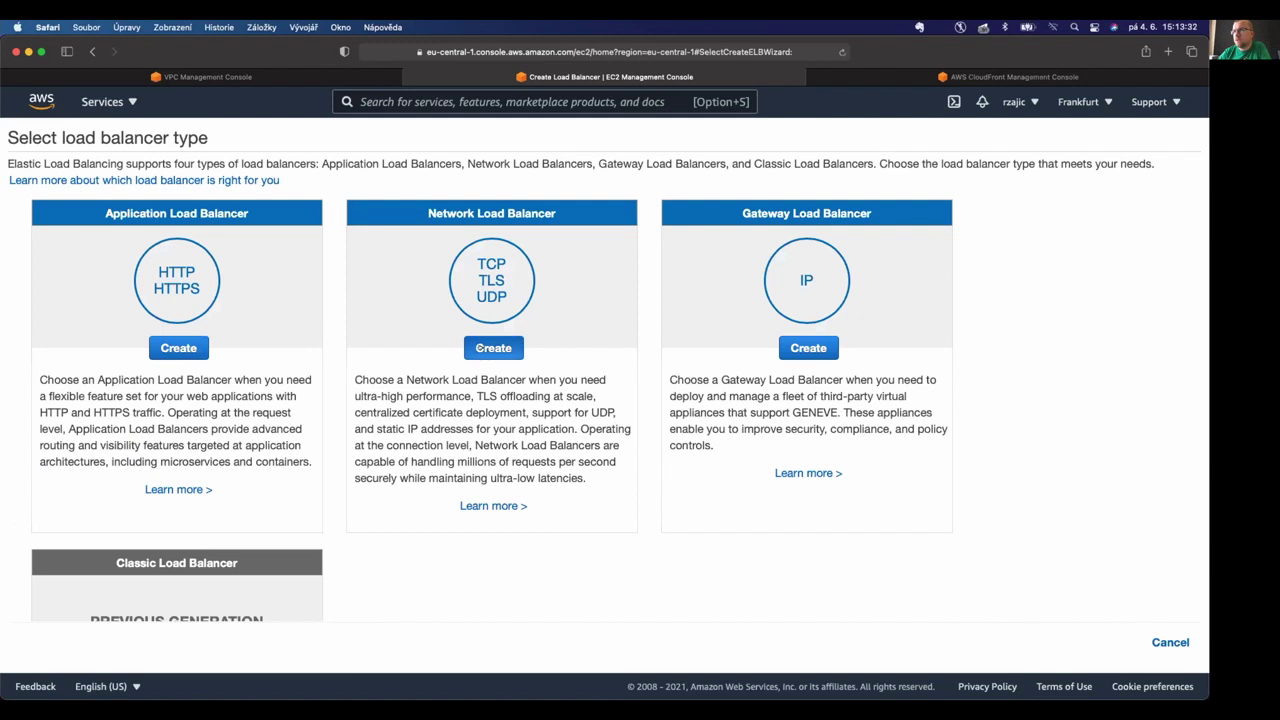
pyautogui.click(494, 349)
pyautogui.click(150, 374)
pyautogui.write('ipv6day-nlb')
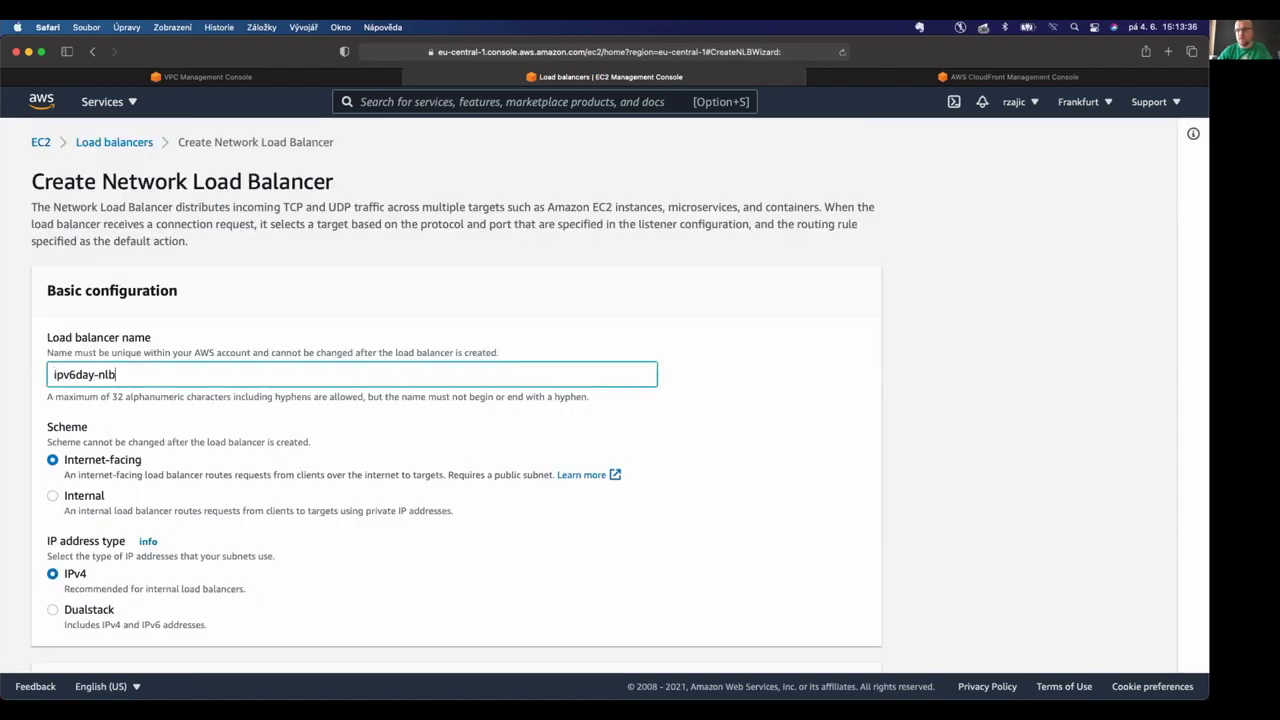
pyautogui.scroll(-2, 113, 391)
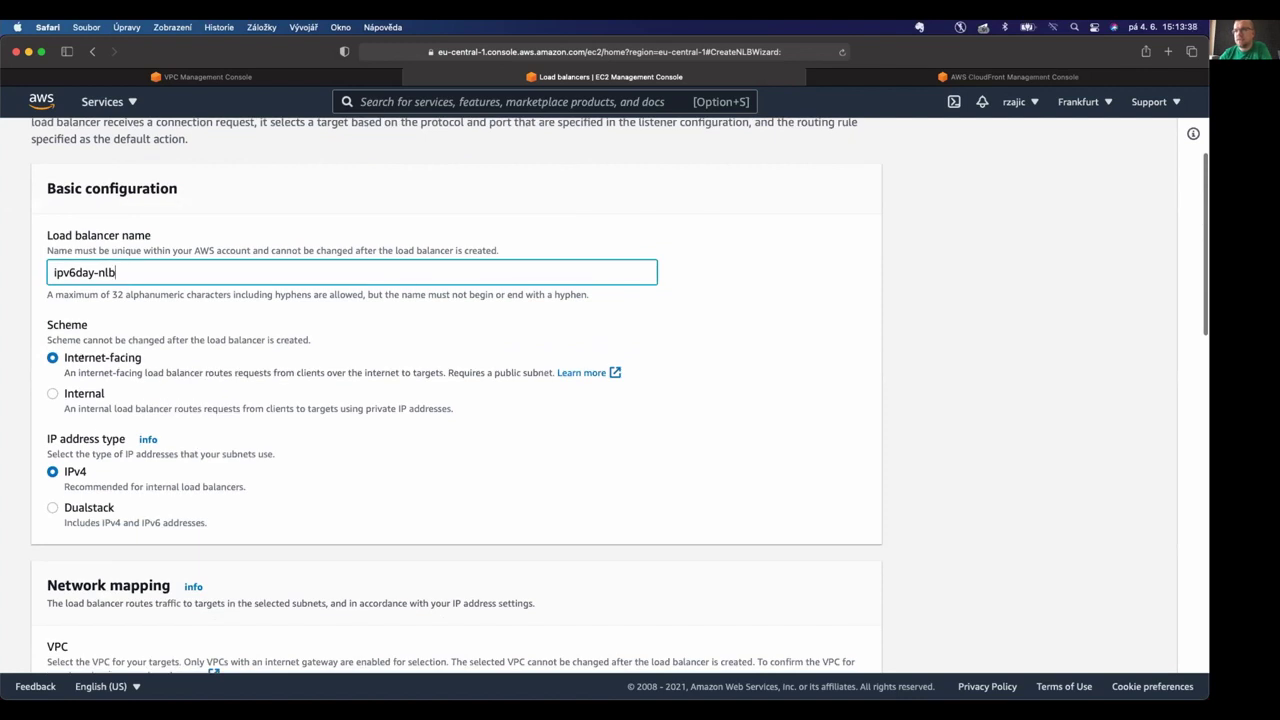
pyautogui.click(53, 508)
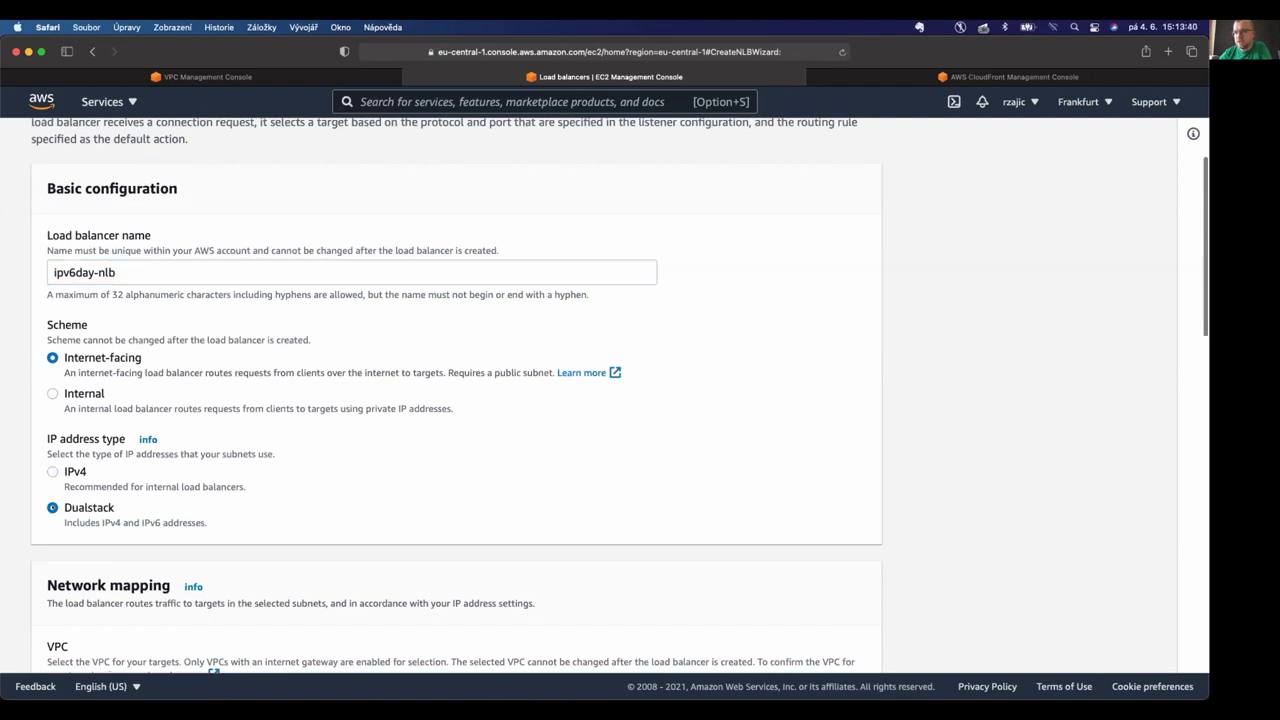
pyautogui.scroll(-5, 53, 505)
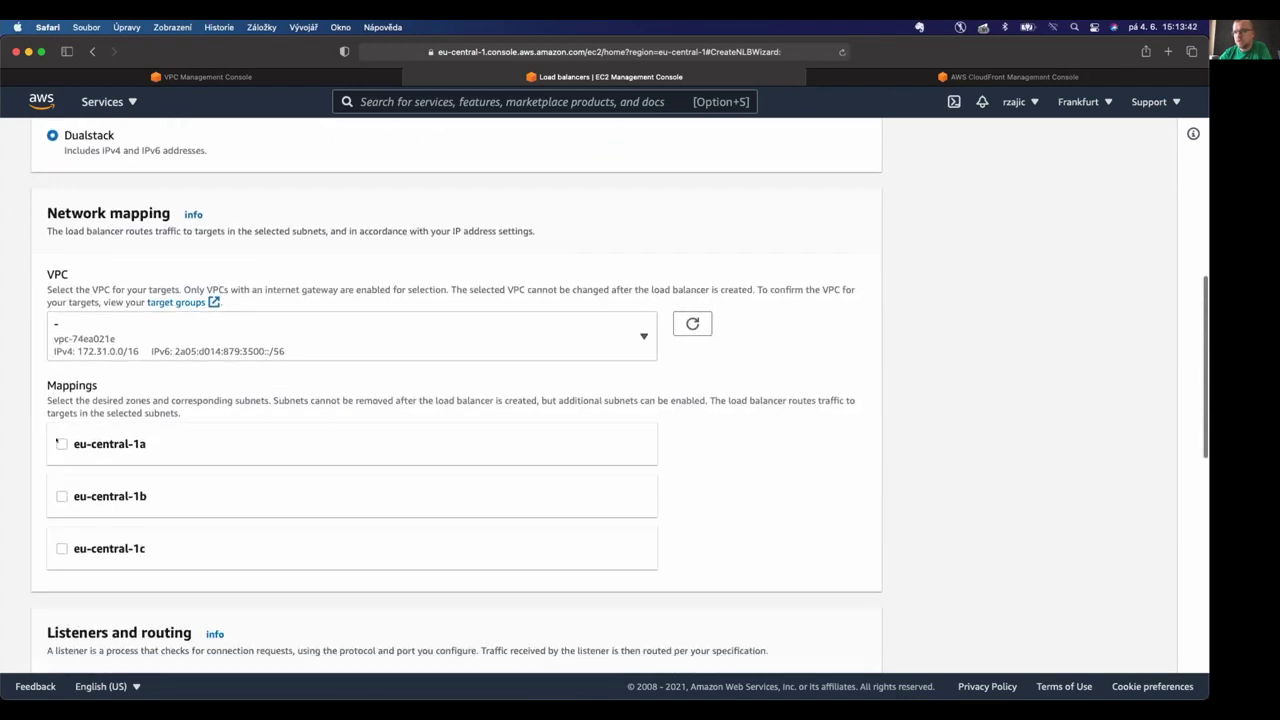
pyautogui.click(60, 443)
pyautogui.scroll(-4, 57, 450)
pyautogui.click(58, 575)
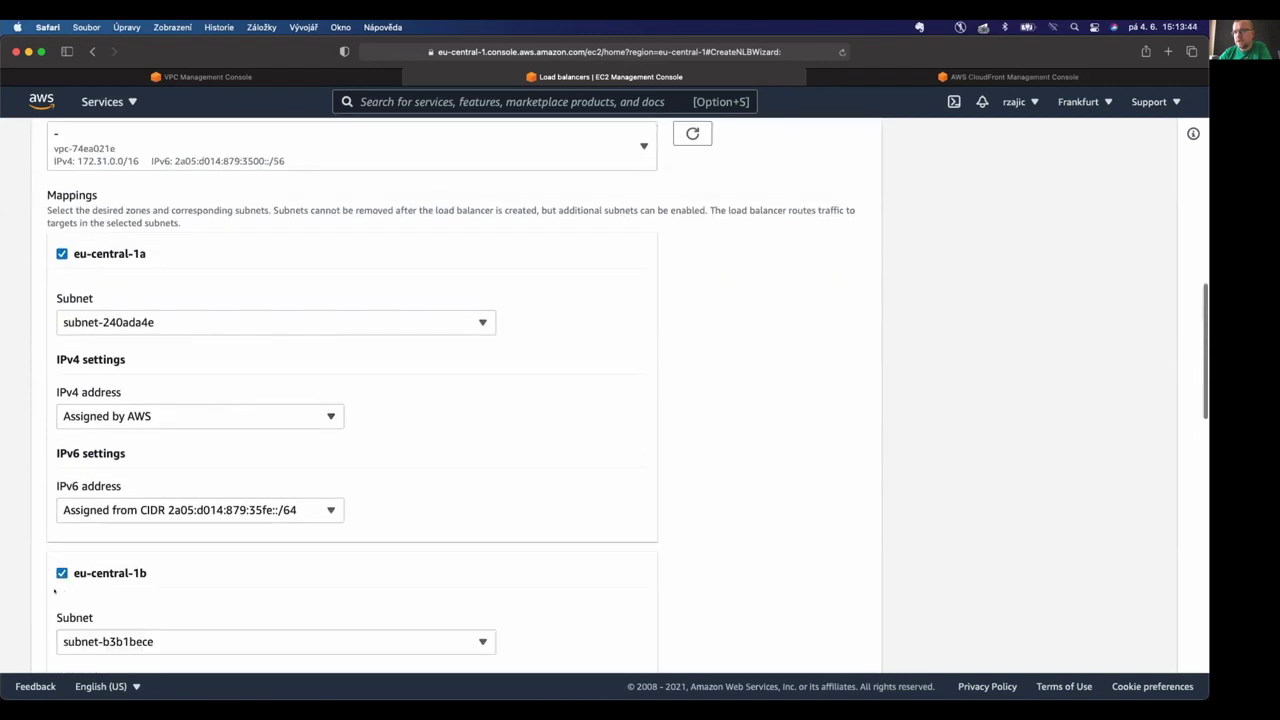
pyautogui.scroll(-5, 54, 591)
pyautogui.click(61, 531)
pyautogui.scroll(-10, 57, 530)
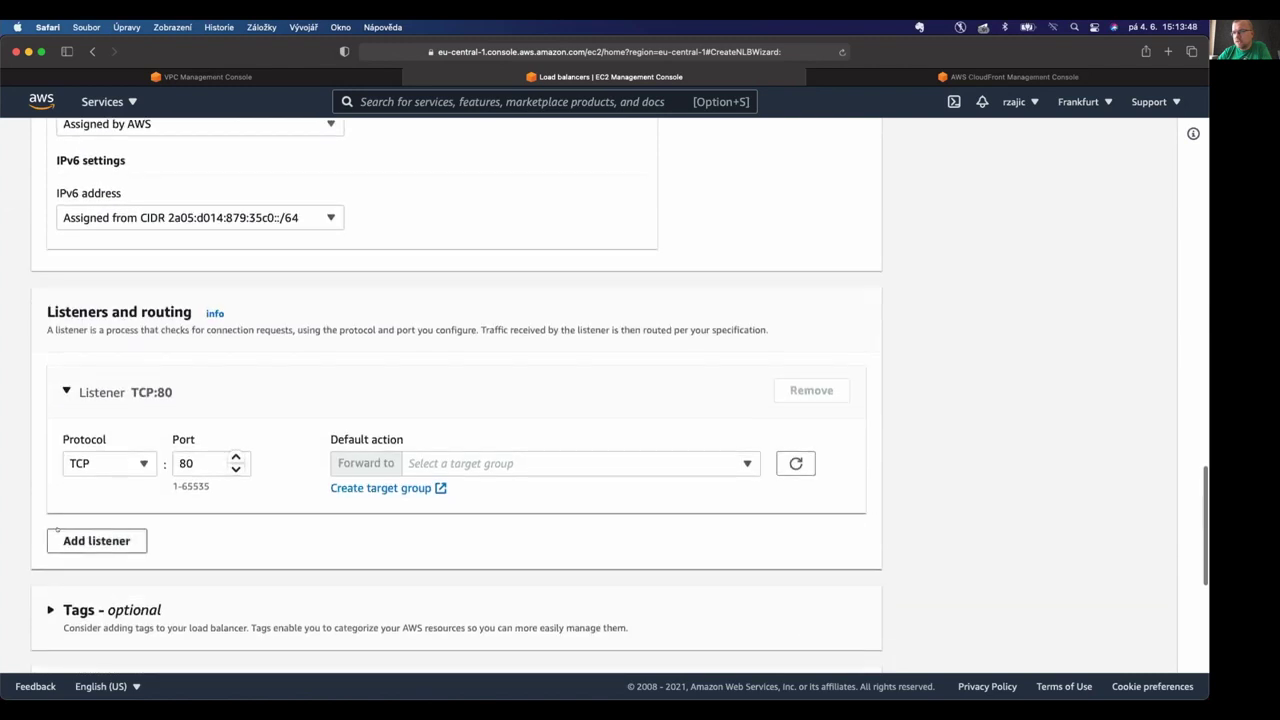
pyautogui.click(476, 465)
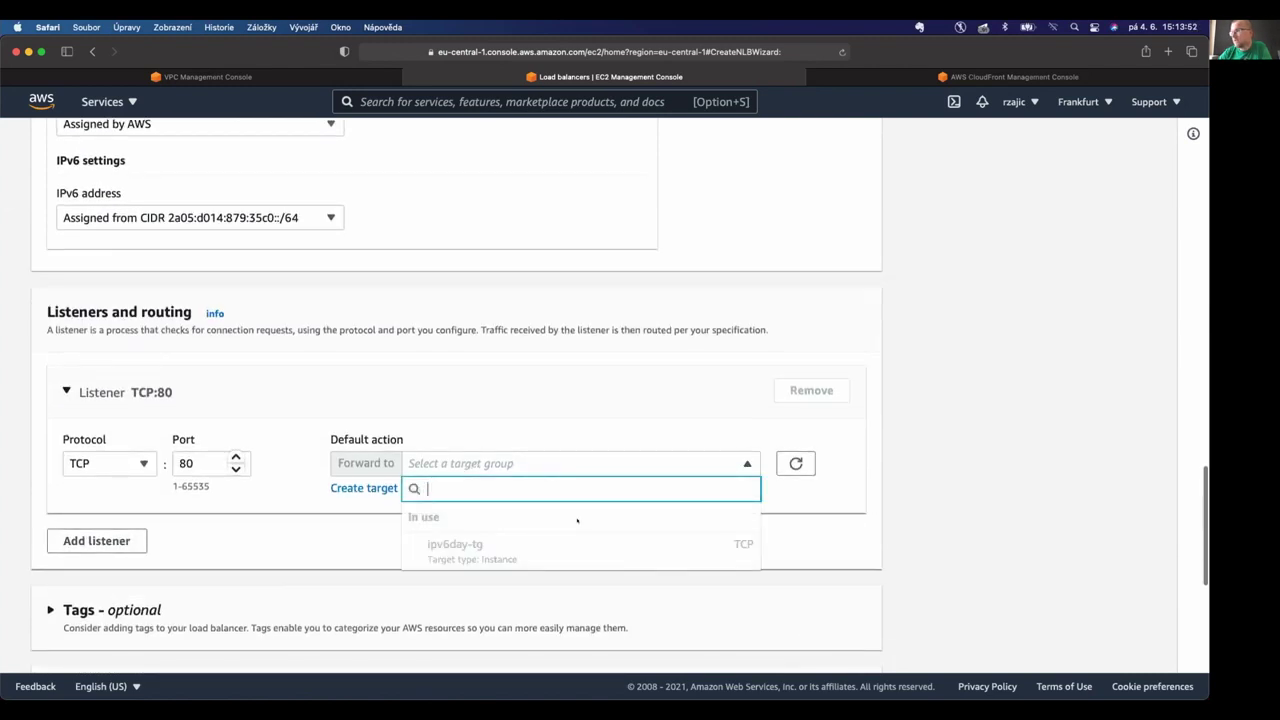
pyautogui.click(323, 546)
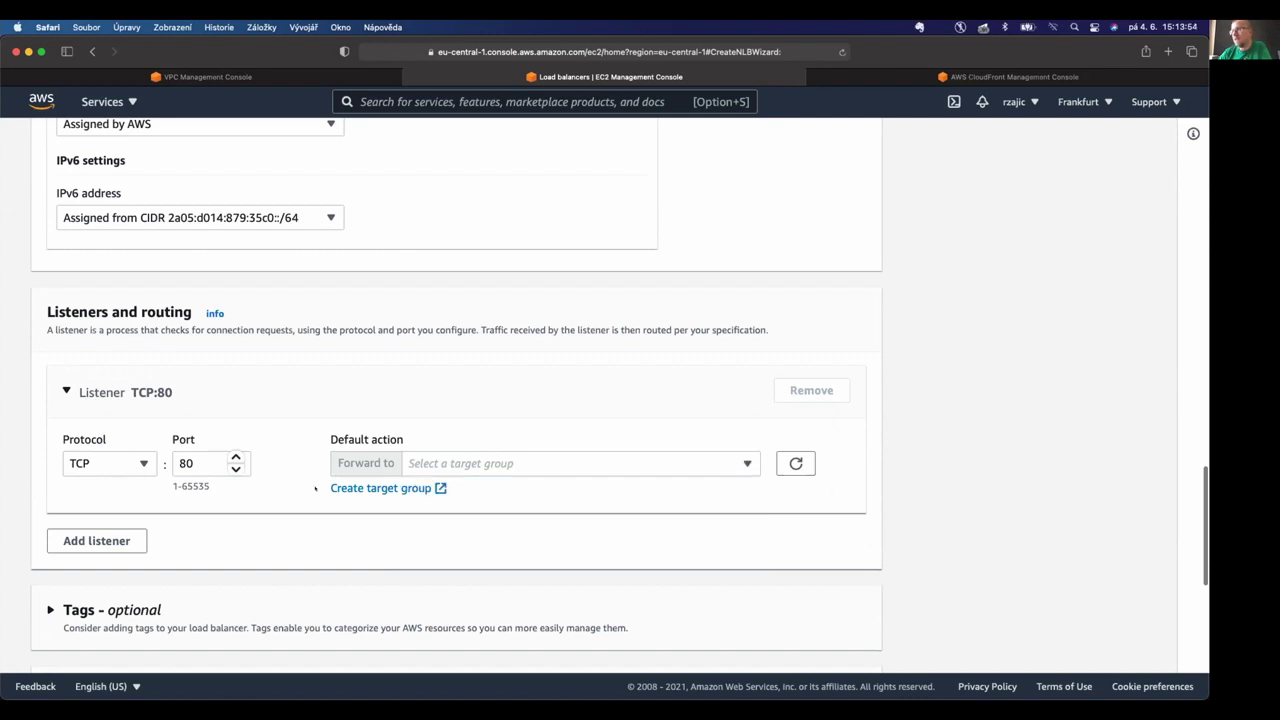
pyautogui.scroll(15, 250, 400)
pyautogui.click(103, 143)
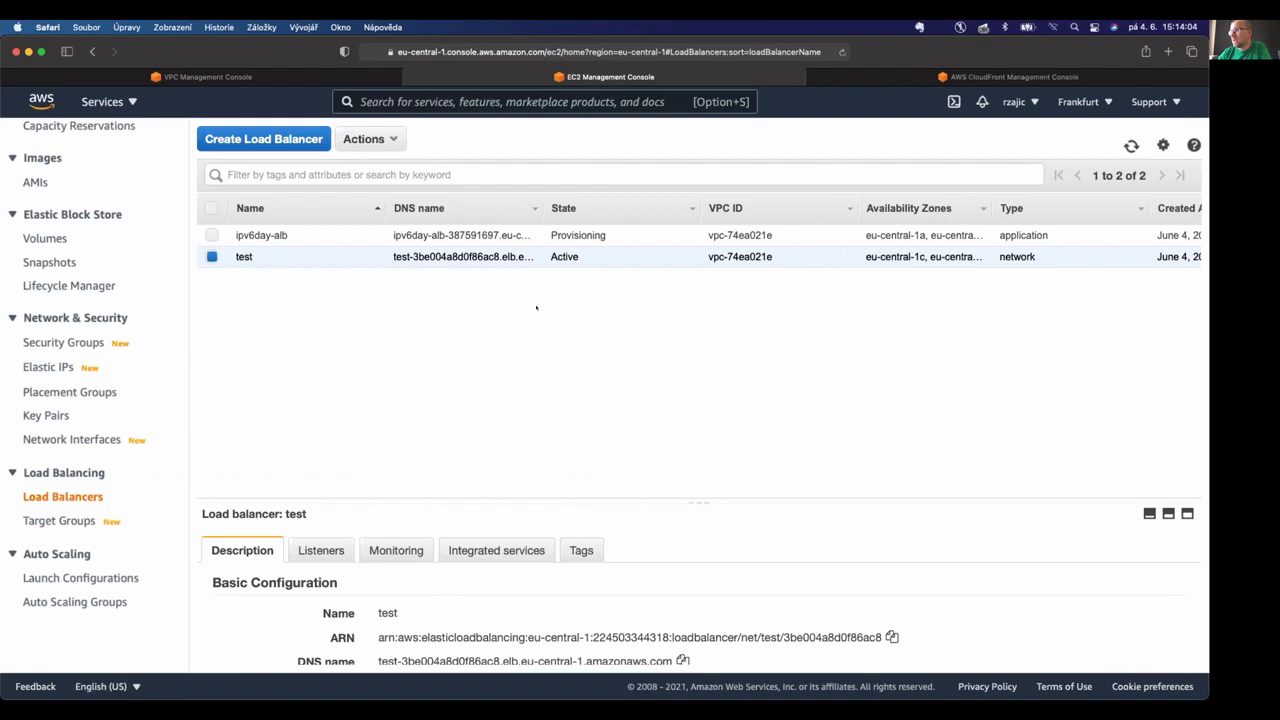
# Delete the network load balancer named test.
pyautogui.click(366, 139)
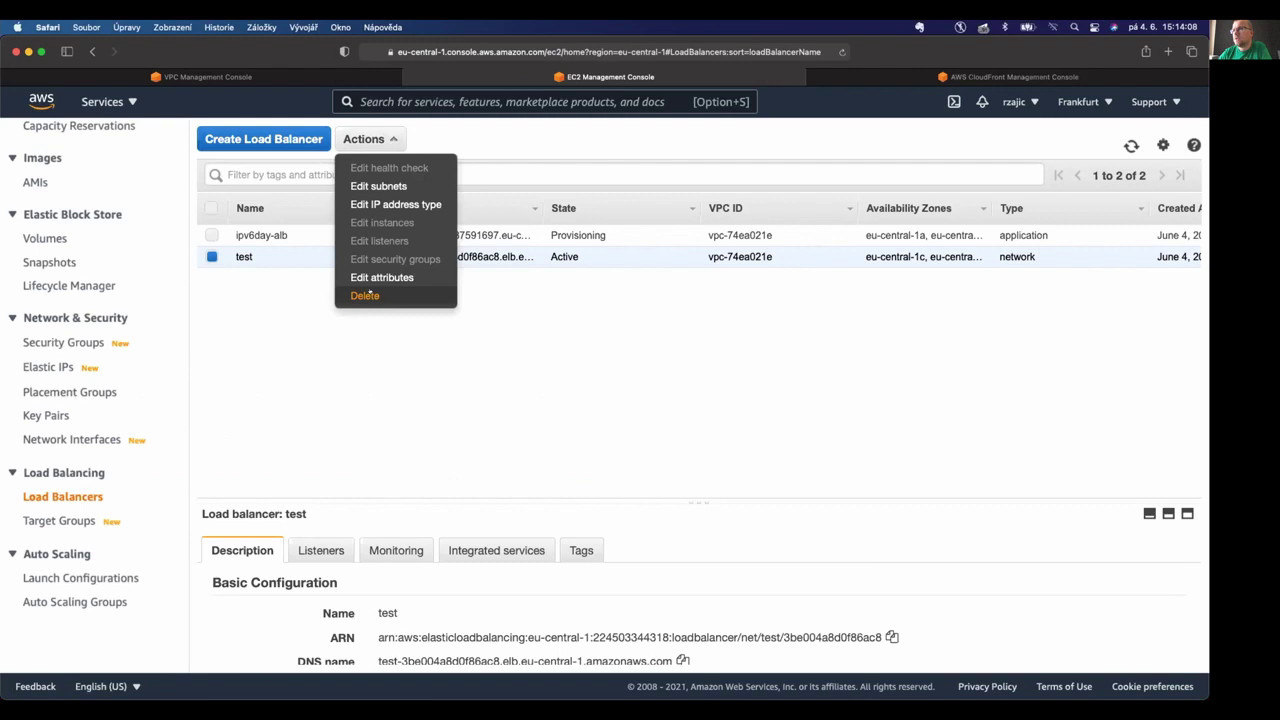
pyautogui.click(366, 295)
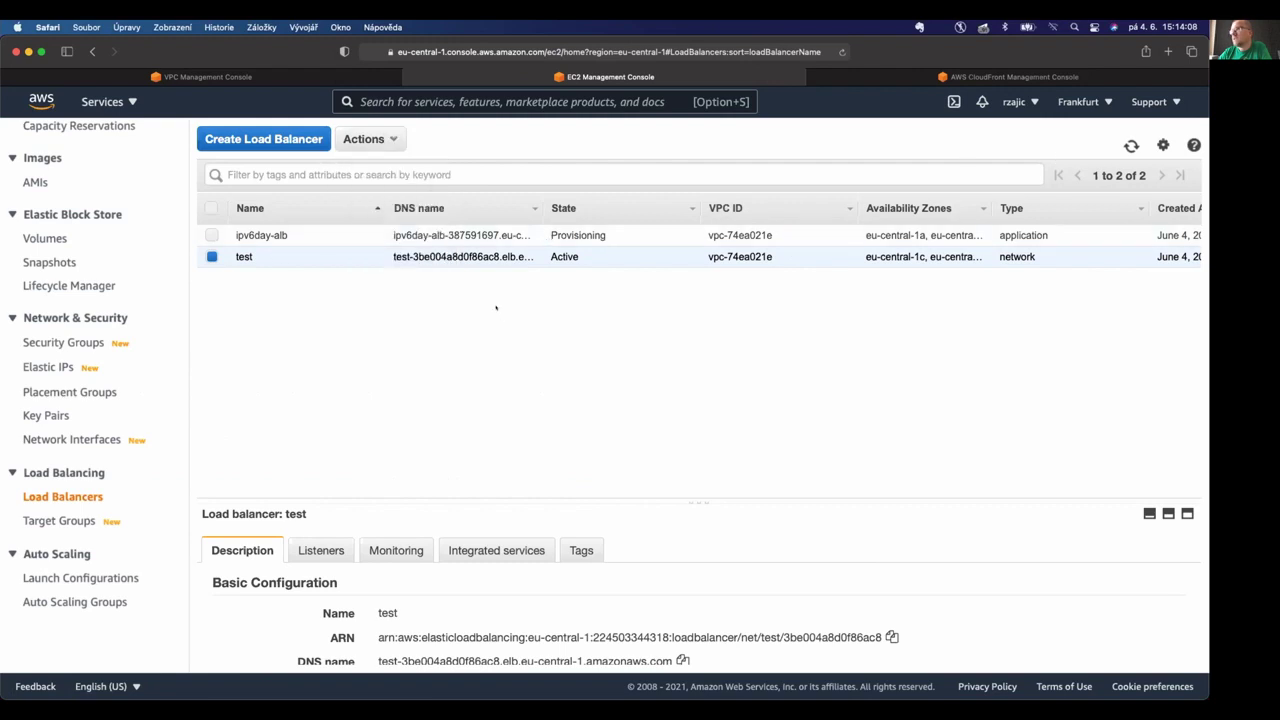
pyautogui.click(366, 139)
pyautogui.click(366, 295)
pyautogui.click(807, 451)
# Start a new Network Load Balancer named ipv6day-nlb with the Dualstack IP address type.
pyautogui.click(300, 139)
pyautogui.click(497, 350)
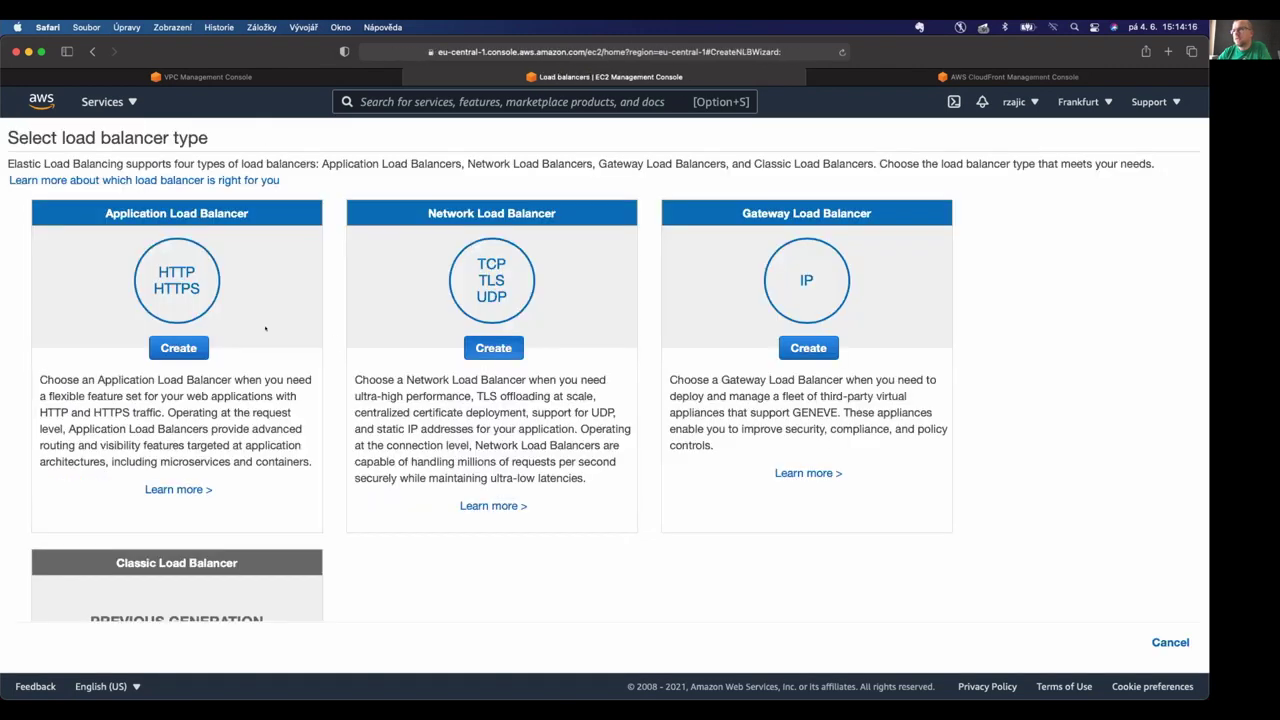
pyautogui.write('ipv6day-nlb')
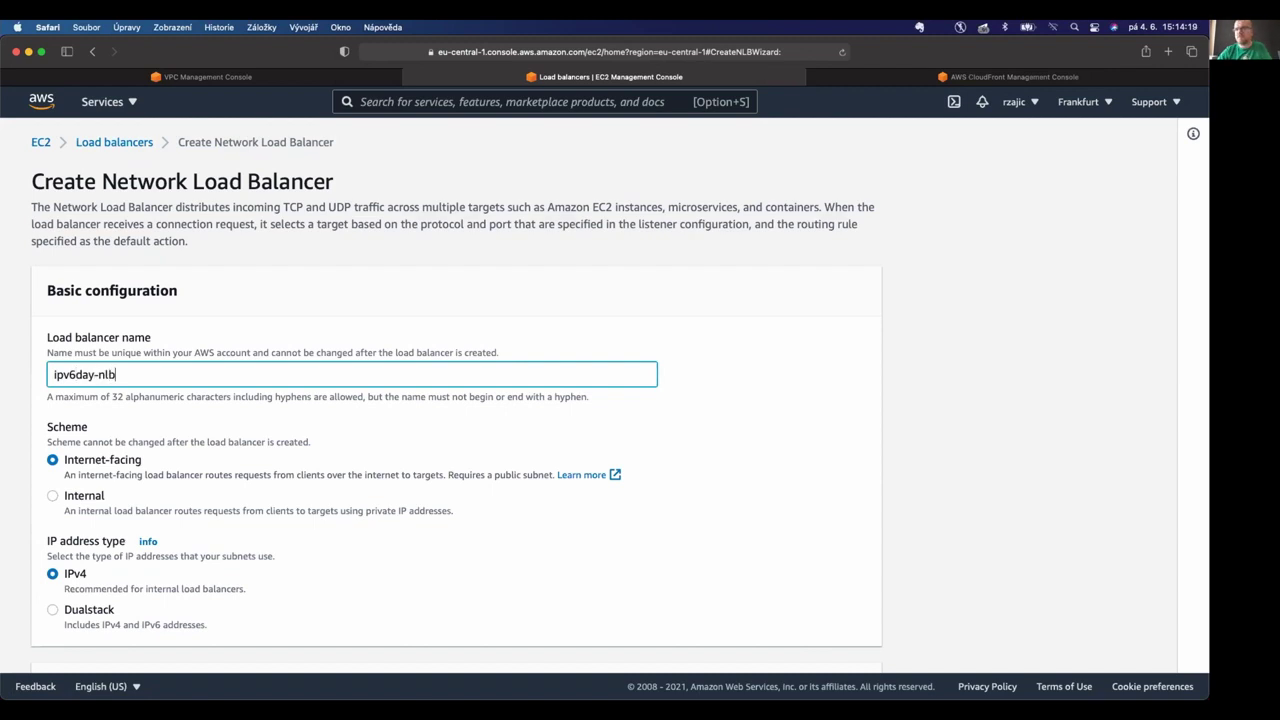
pyautogui.scroll(-2, 185, 414)
pyautogui.scroll(-2, 185, 414)
pyautogui.click(53, 490)
# Map the load balancer to the eu-central-1a, eu-central-1b and eu-central-1c availability zones.
pyautogui.scroll(-10, 73, 470)
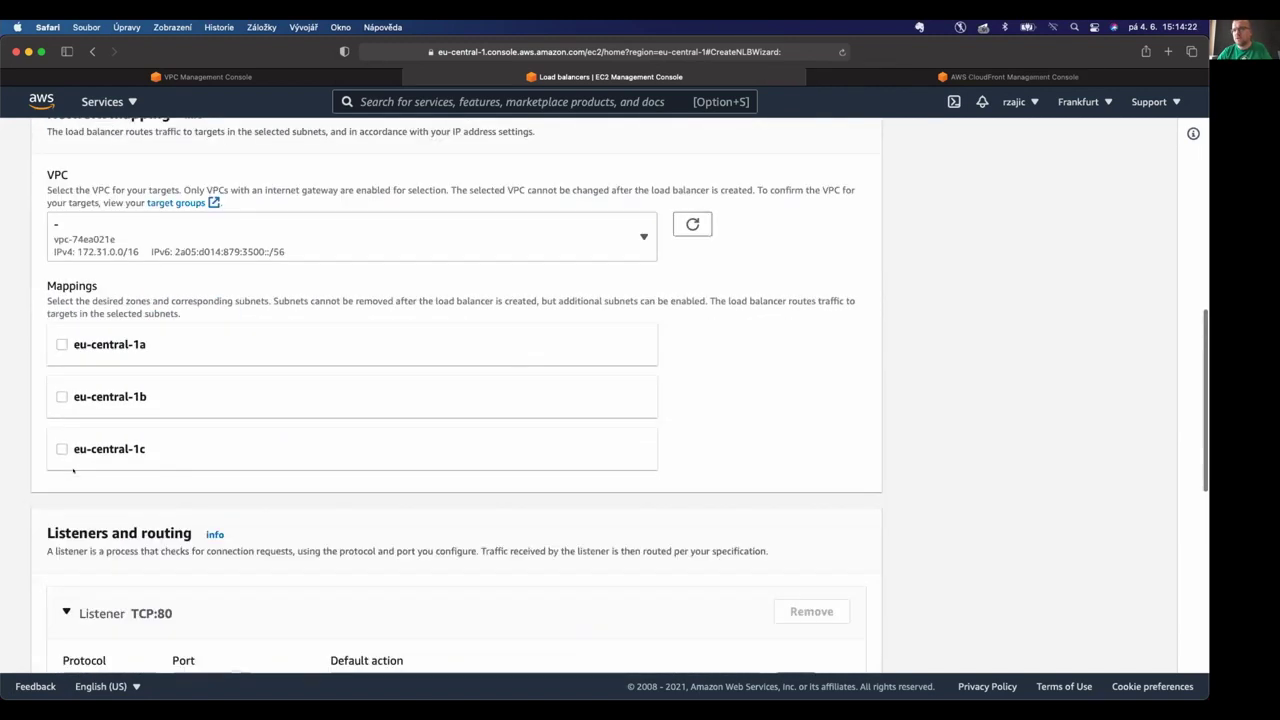
pyautogui.click(61, 303)
pyautogui.scroll(-5, 60, 380)
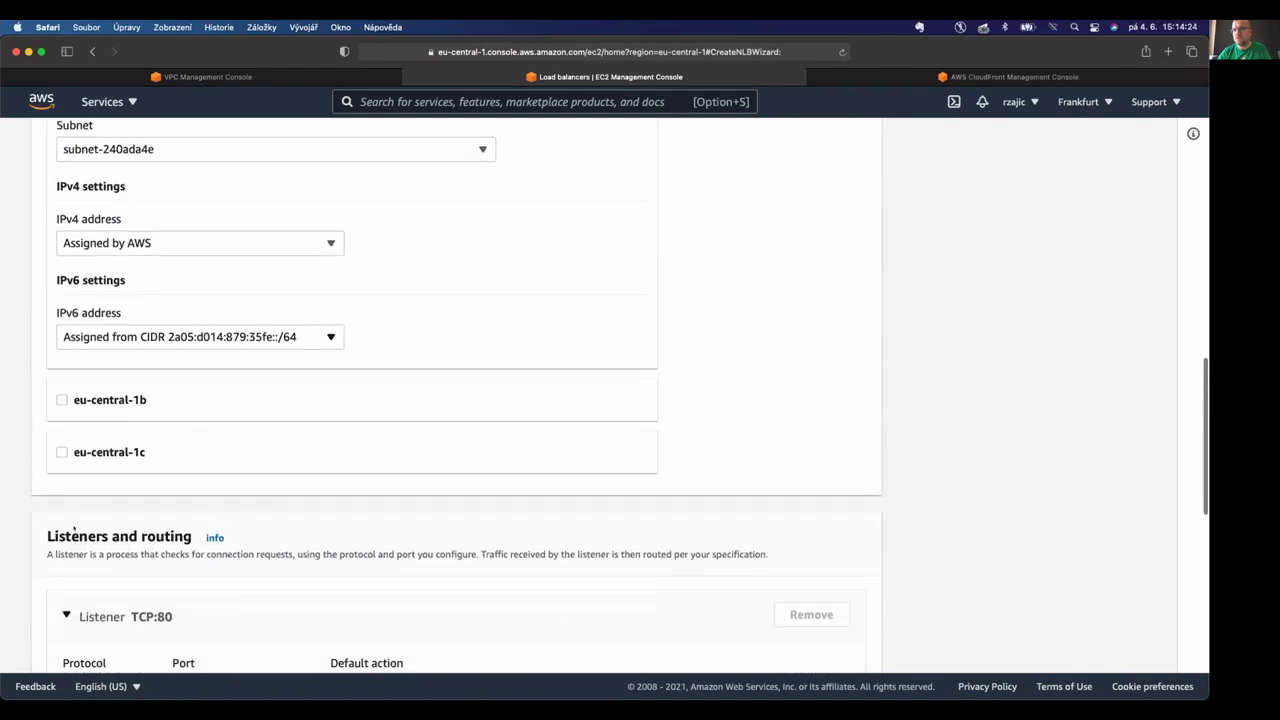
pyautogui.click(62, 382)
pyautogui.scroll(-5, 62, 503)
pyautogui.click(60, 431)
# Forward the TCP:80 listener's traffic to the target group ipv6day-tg.
pyautogui.scroll(-6, 62, 428)
pyautogui.scroll(-4, 61, 427)
pyautogui.click(430, 431)
pyautogui.click(431, 478)
# Review the scheme, IP address type and listener in the summary, and create the Network Load Balancer.
pyautogui.scroll(-4, 431, 478)
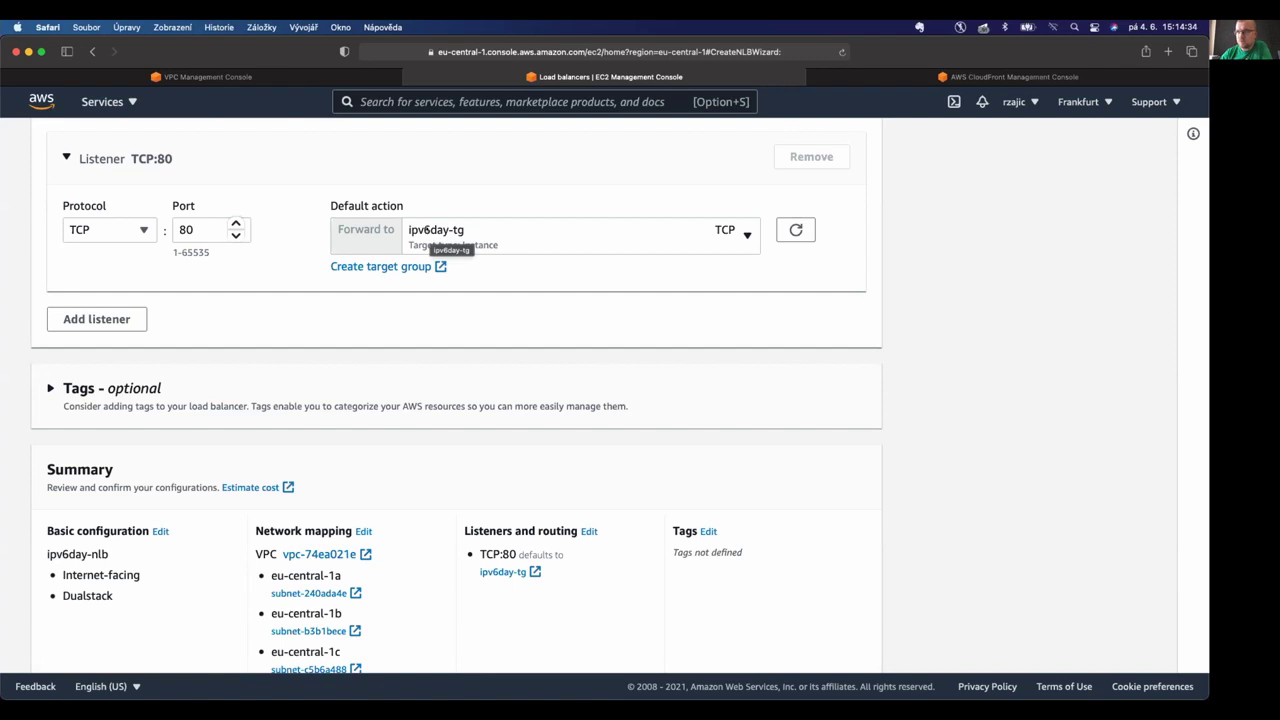
pyautogui.scroll(-4, 173, 388)
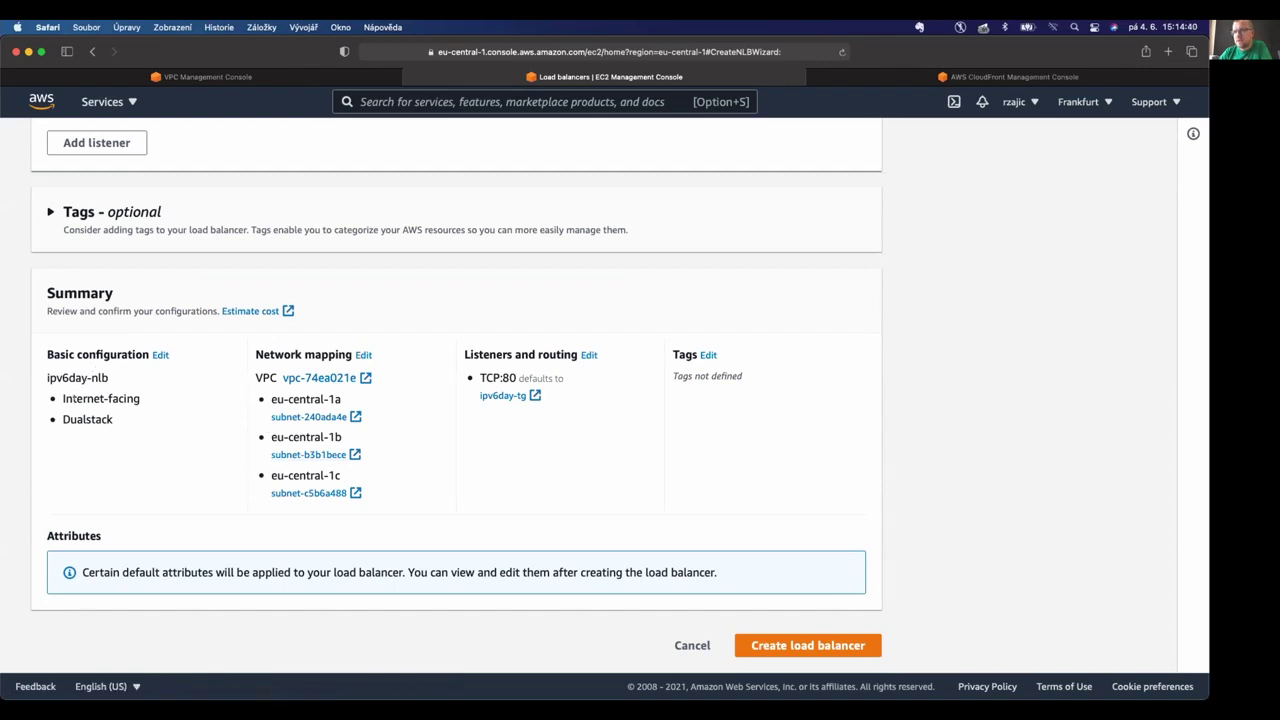
pyautogui.tripleClick(74, 398)
pyautogui.doubleClick(87, 419)
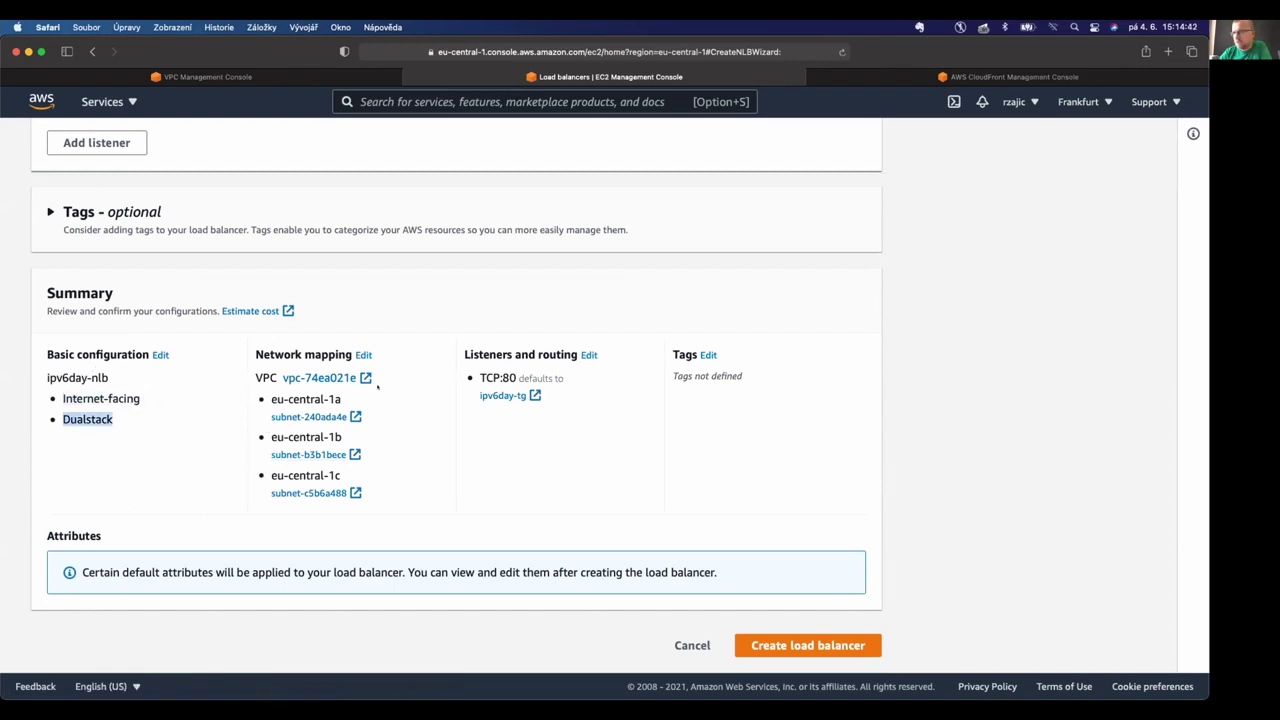
pyautogui.doubleClick(509, 378)
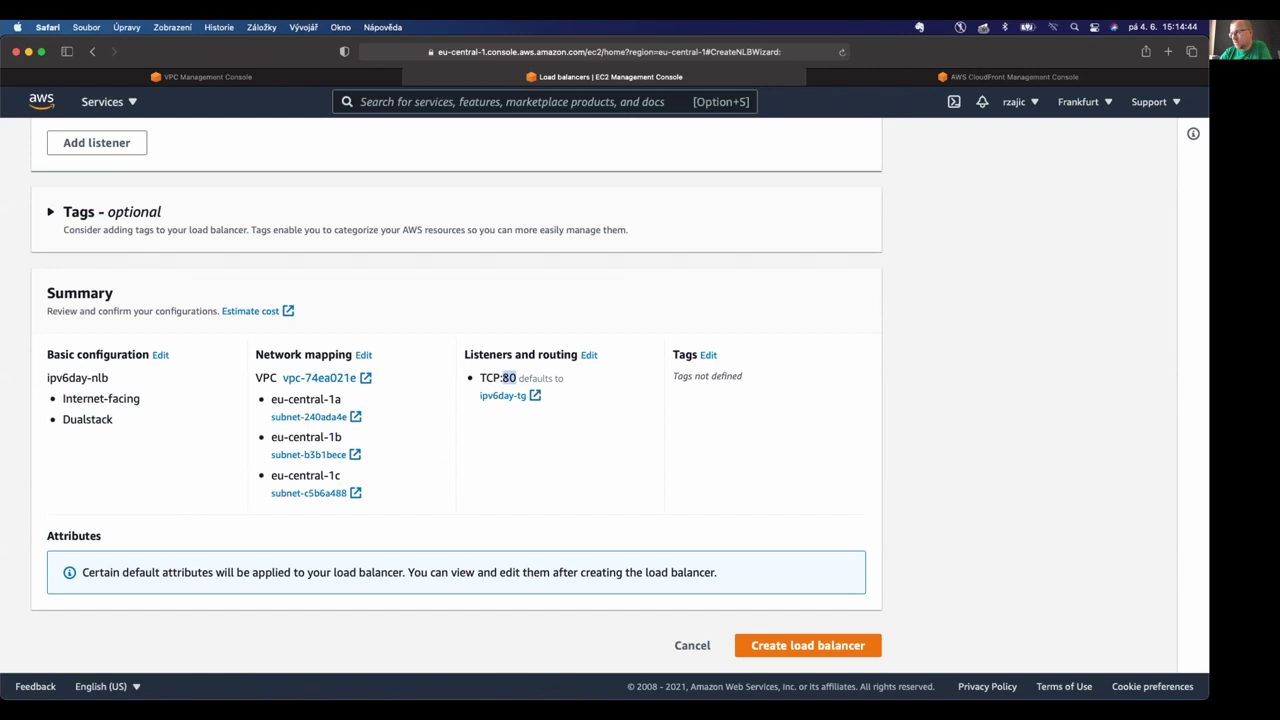
pyautogui.doubleClick(483, 377)
pyautogui.click(771, 643)
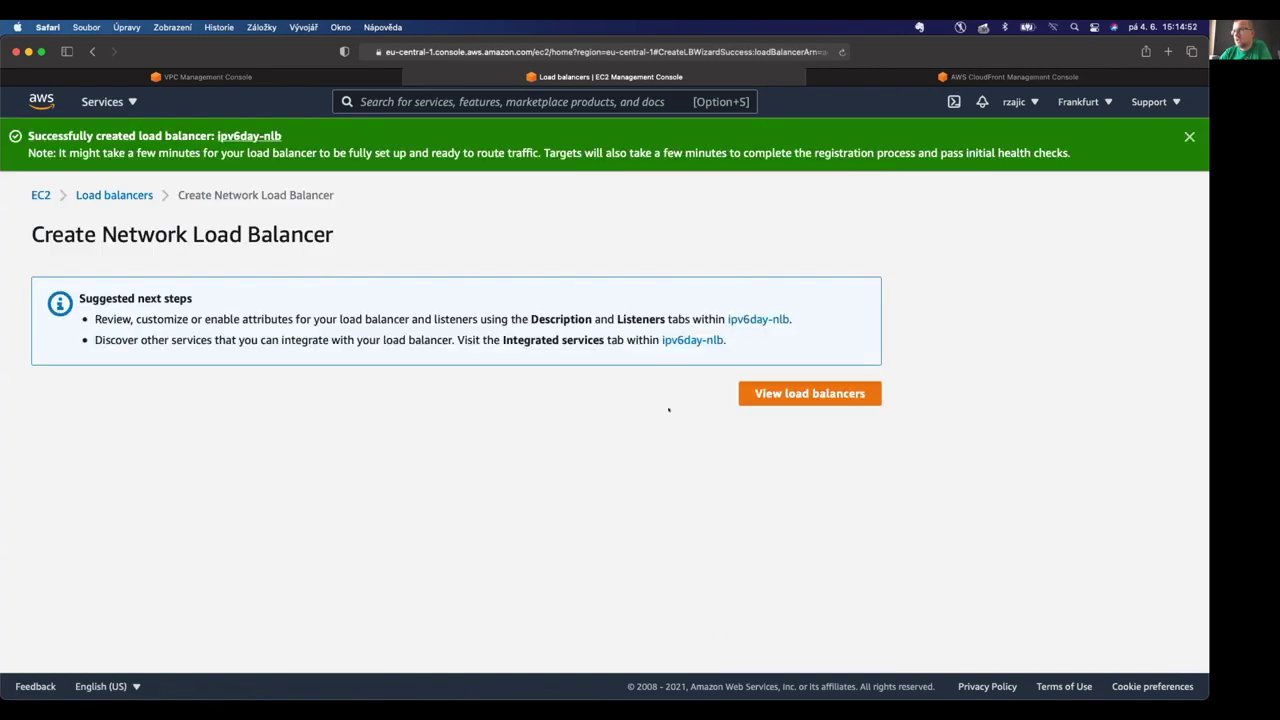
# Return to the unfiltered load balancer list and view the description of ipv6day-alb.
pyautogui.click(809, 393)
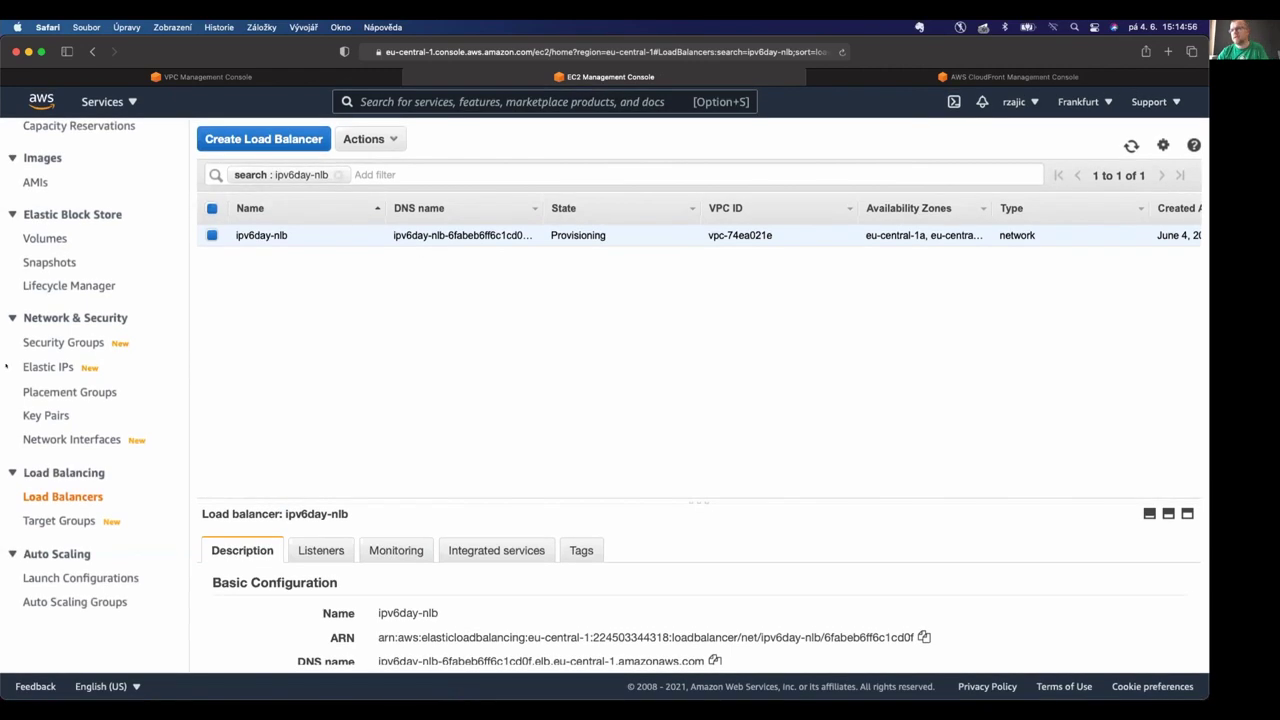
pyautogui.click(335, 175)
pyautogui.click(228, 236)
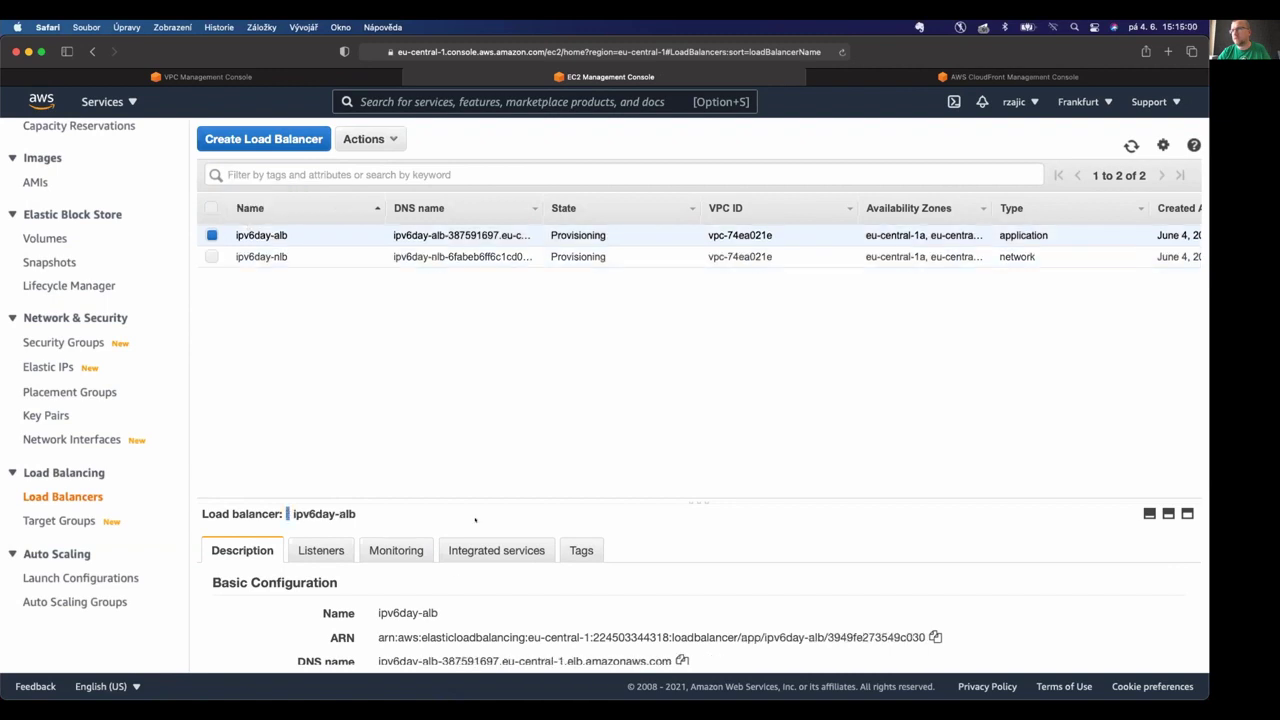
pyautogui.scroll(-3, 475, 519)
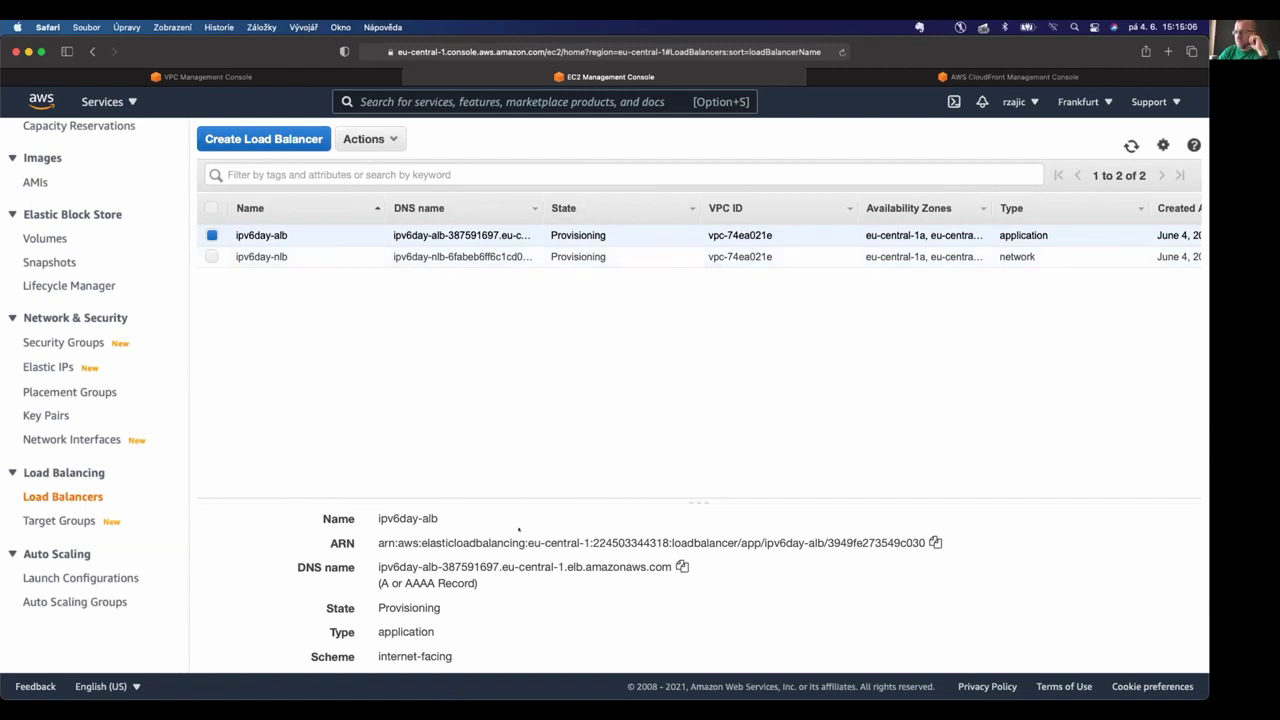
# Review the DNS name and IP address type of the ipv6day-alb load balancer and select ipv6day-nlb.
pyautogui.tripleClick(418, 562)
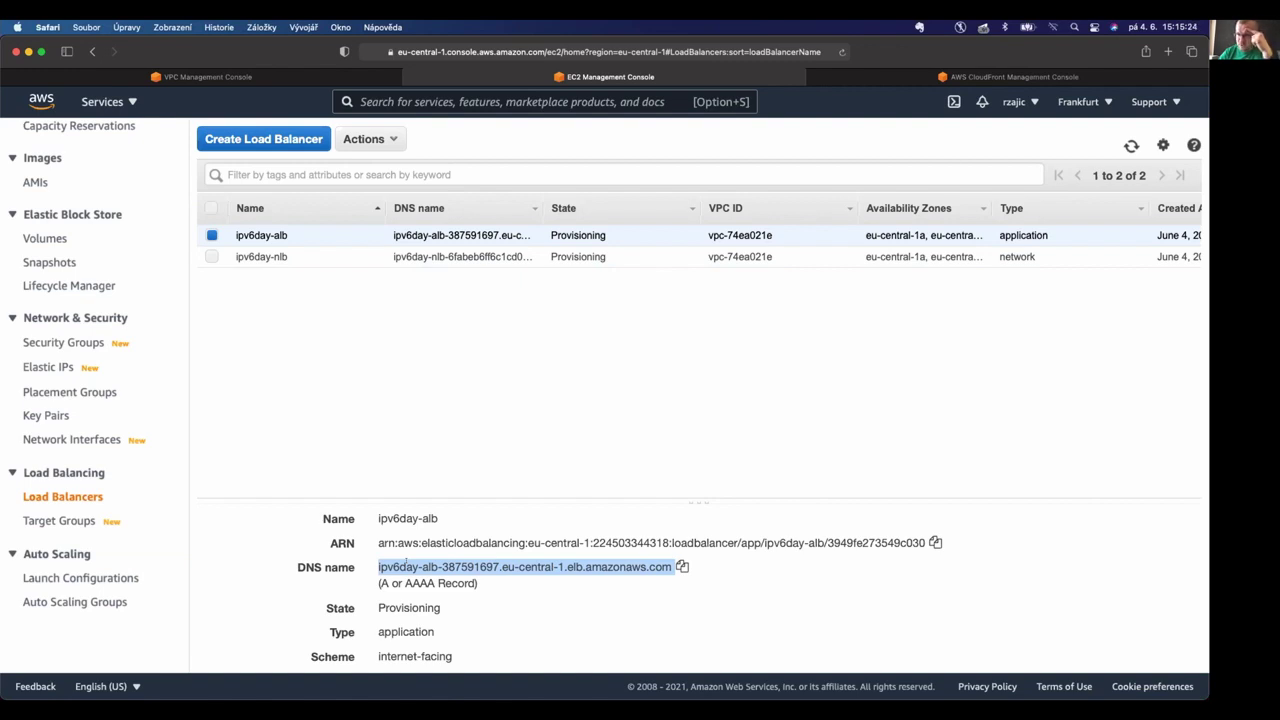
pyautogui.scroll(-2, 406, 565)
pyautogui.scroll(1, 406, 565)
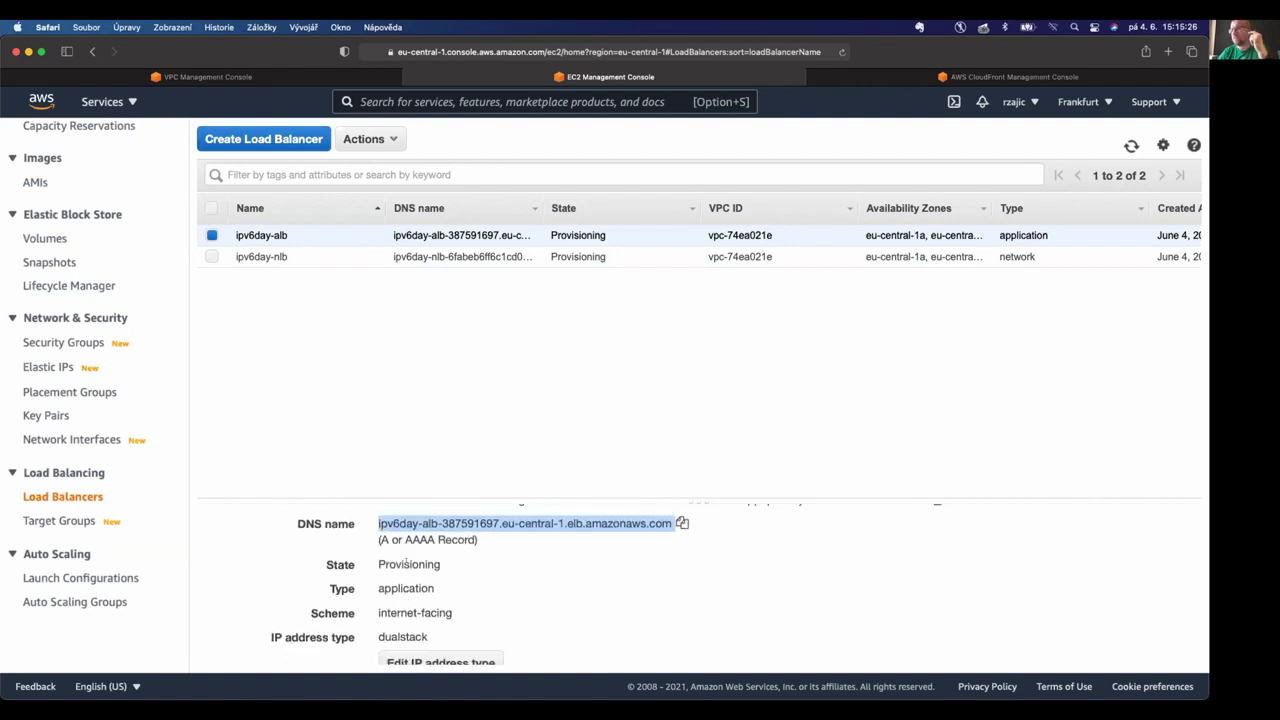
pyautogui.scroll(-2, 406, 568)
pyautogui.doubleClick(406, 571)
pyautogui.scroll(5, 406, 571)
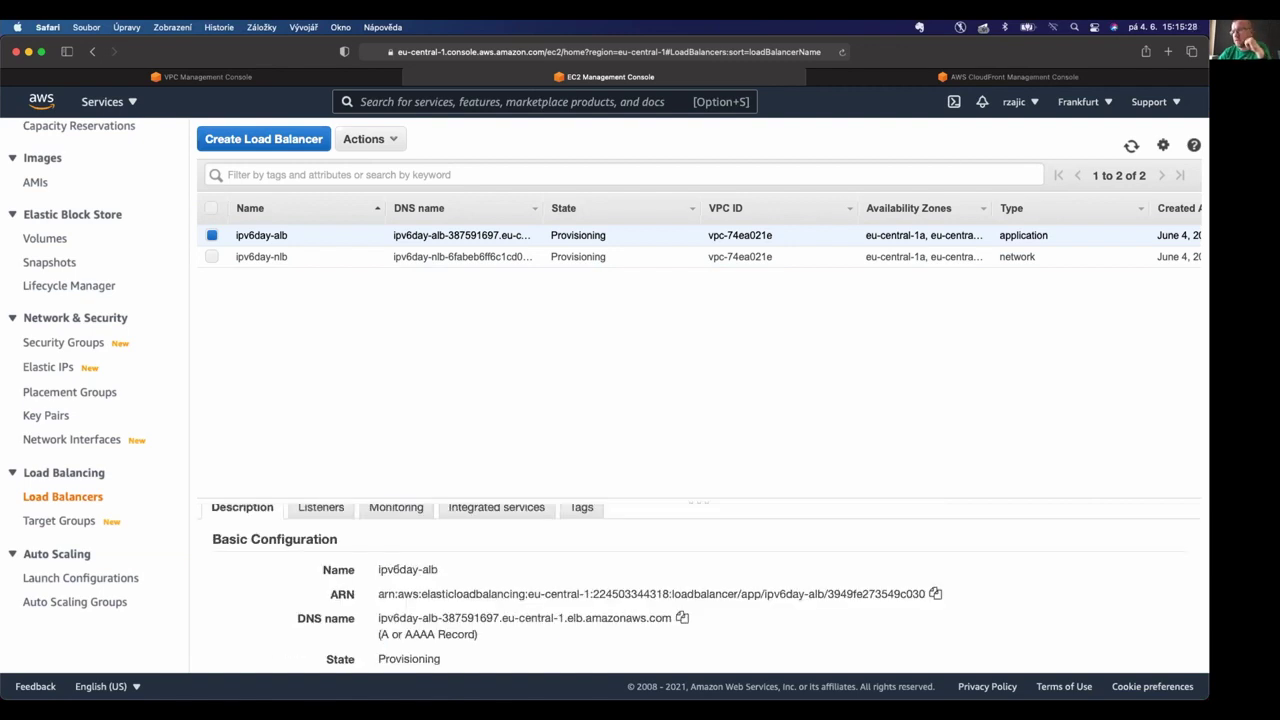
pyautogui.press('Down')
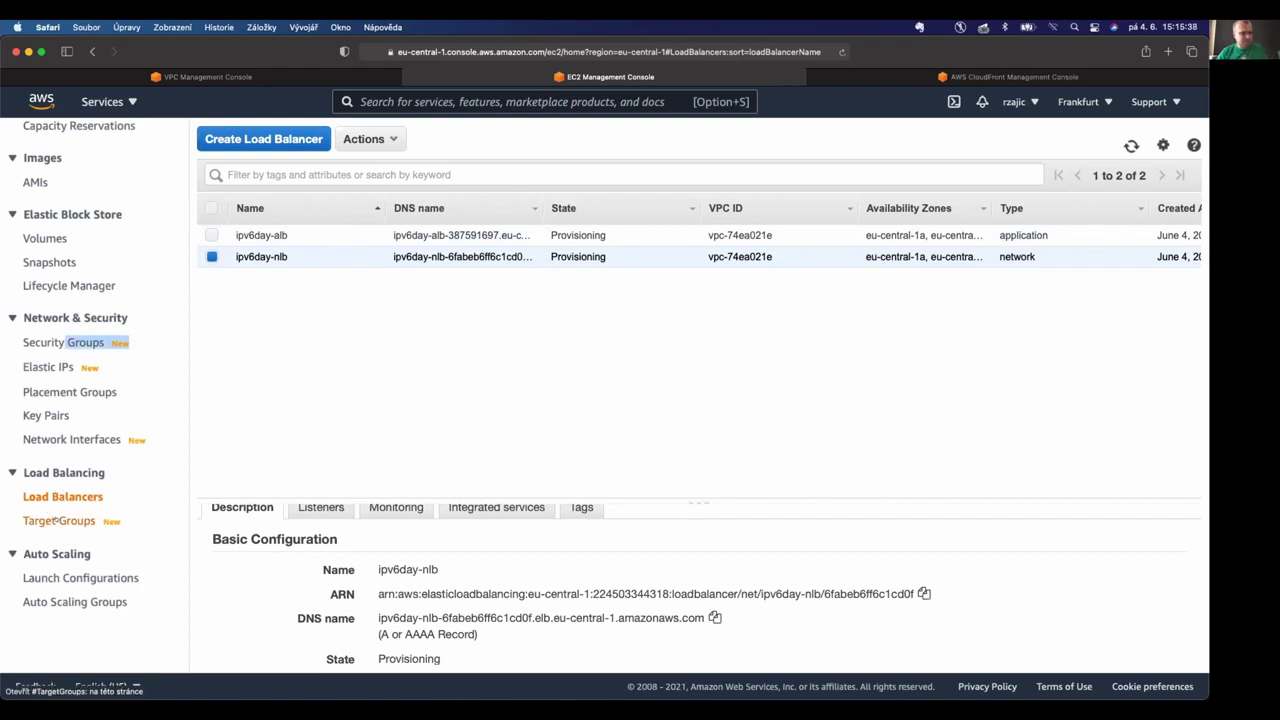
# Open the attributes of the ipv6day-tg target group.
pyautogui.click(57, 521)
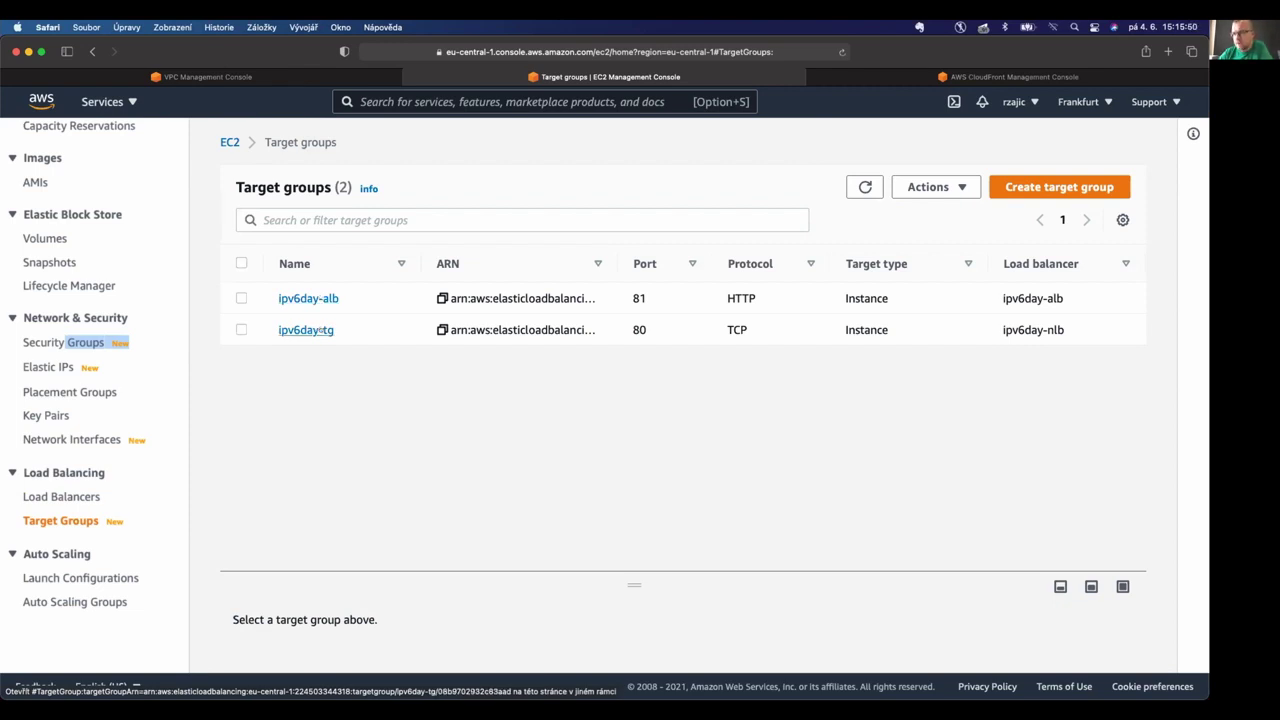
pyautogui.click(322, 329)
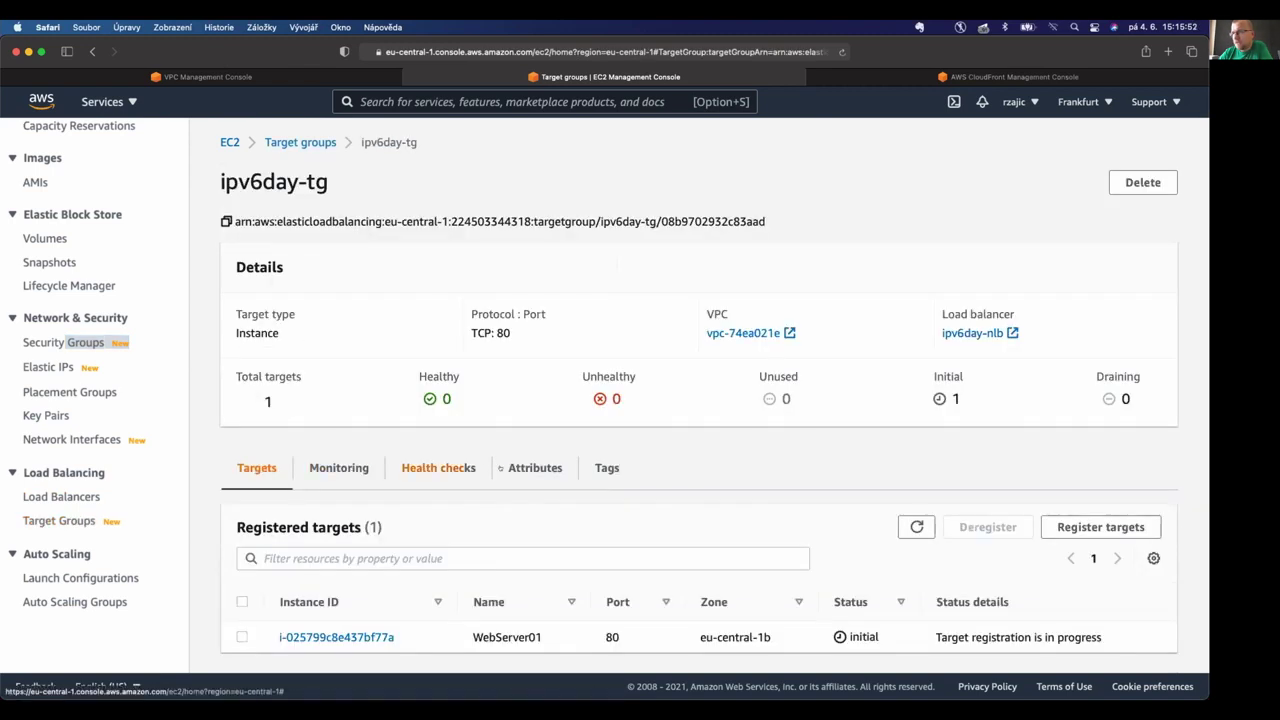
pyautogui.click(520, 467)
pyautogui.scroll(-2, 236, 480)
# Examine the Proxy protocol v2 and Preserve client IP addresses attributes of the target group.
pyautogui.moveTo(236, 480); pyautogui.dragTo(280, 505)
pyautogui.click(280, 505)
pyautogui.click(234, 477)
pyautogui.moveTo(753, 505); pyautogui.dragTo(707, 479)
pyautogui.click(751, 500)
pyautogui.click(769, 502)
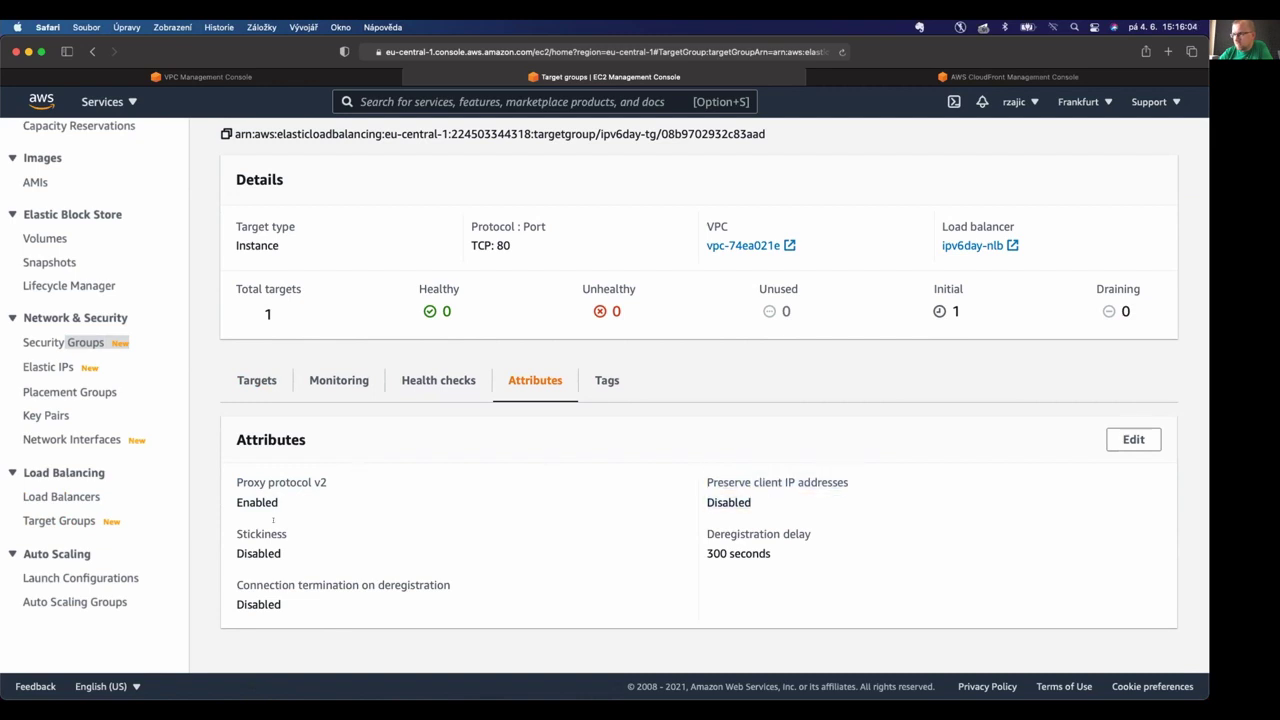
pyautogui.moveTo(284, 506); pyautogui.dragTo(228, 476)
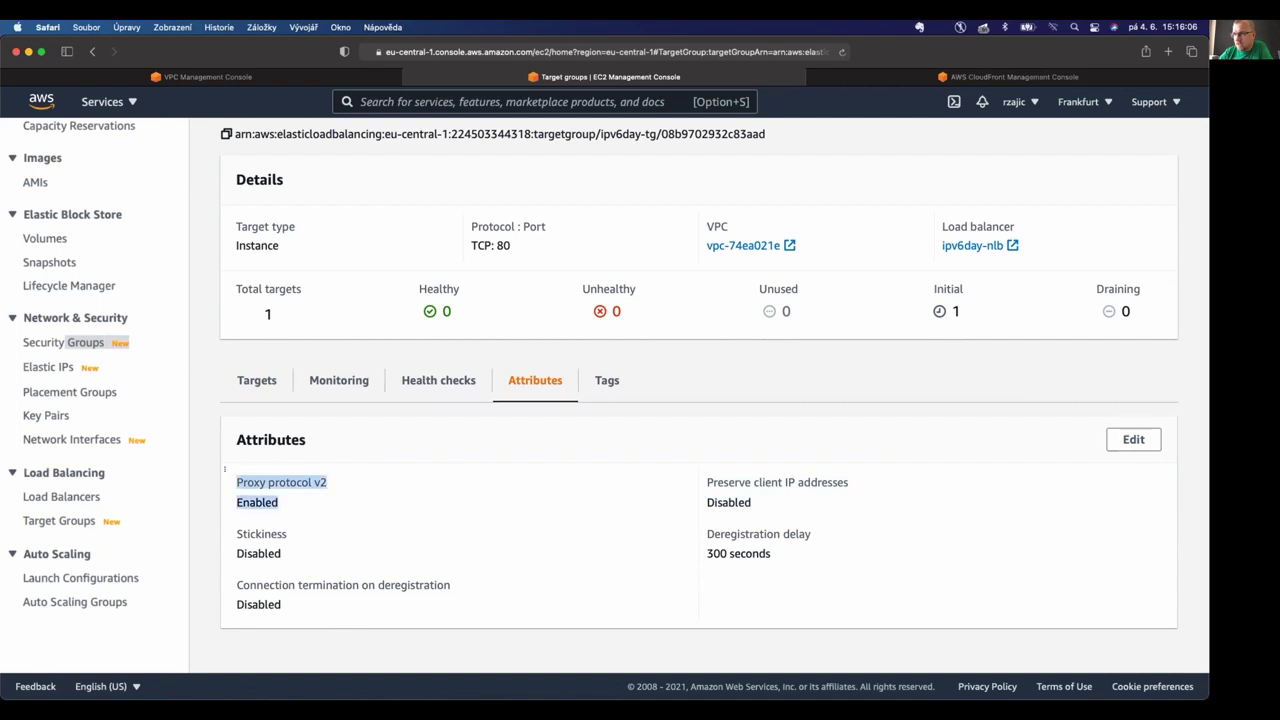
pyautogui.click(226, 470)
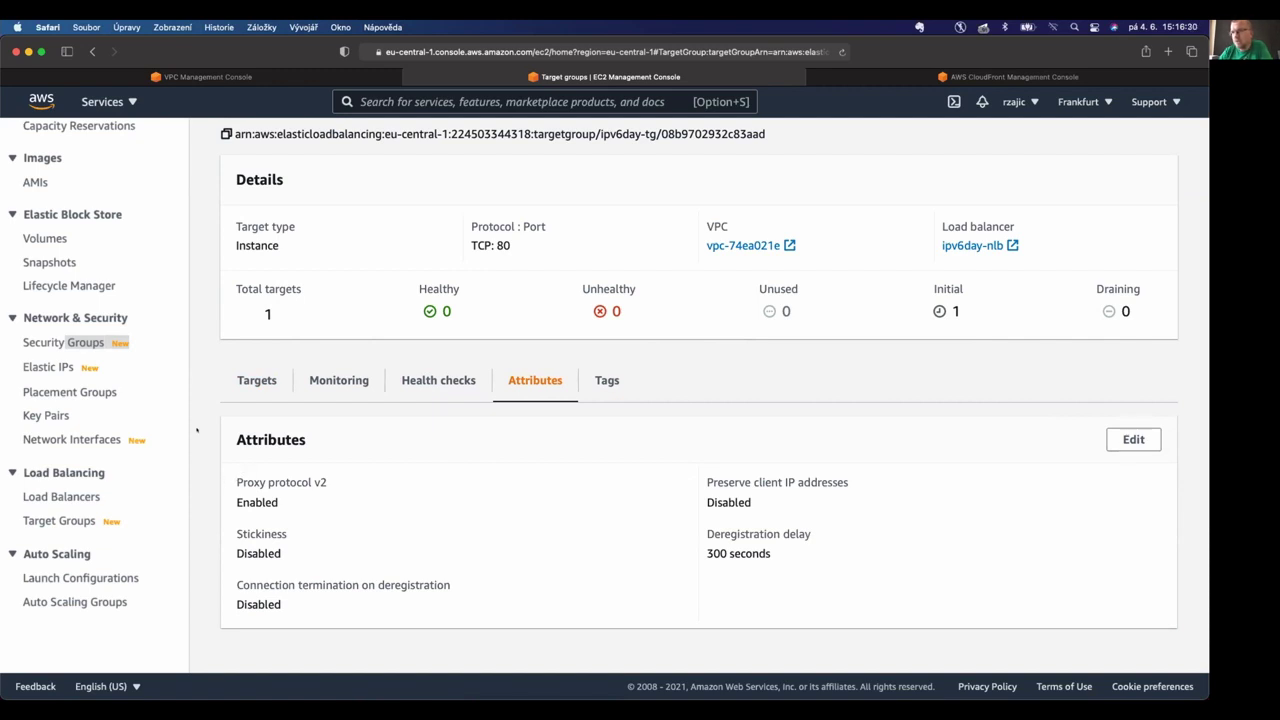
# Return to the load balancers and copy the DNS name of ipv6day-alb.
pyautogui.click(87, 495)
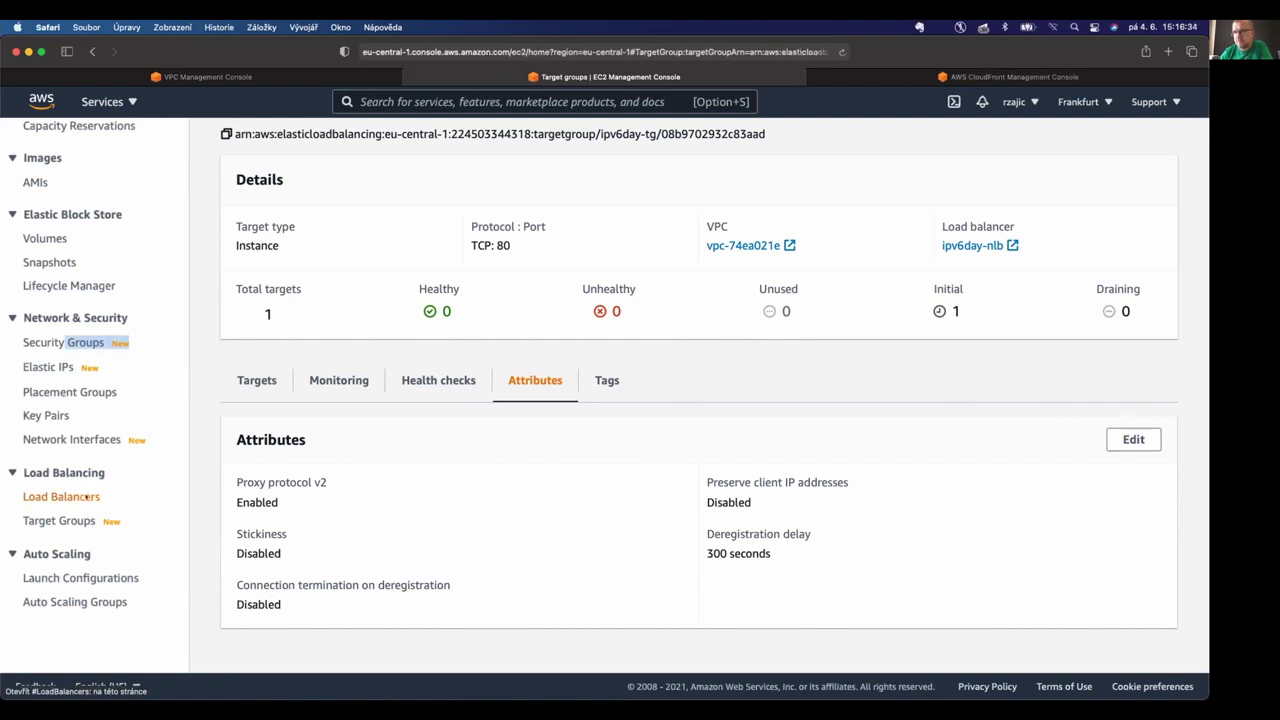
pyautogui.click(405, 232)
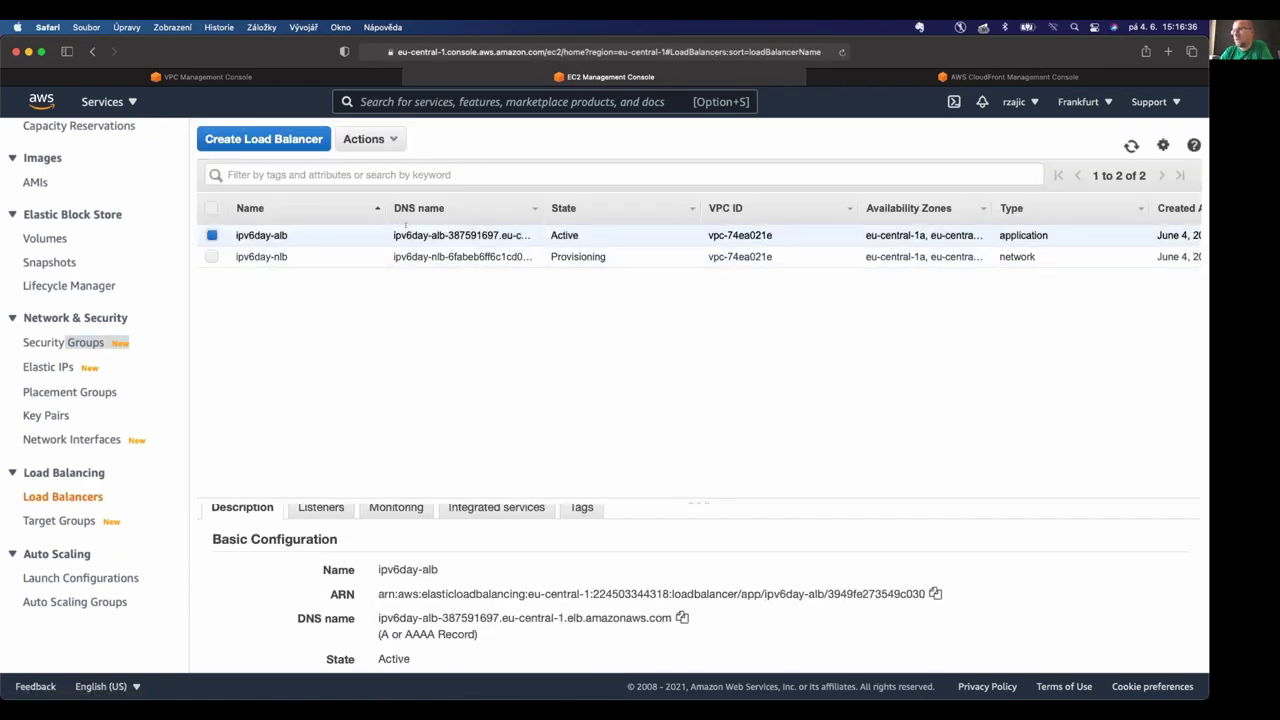
pyautogui.tripleClick(489, 617)
pyautogui.press('super+c')
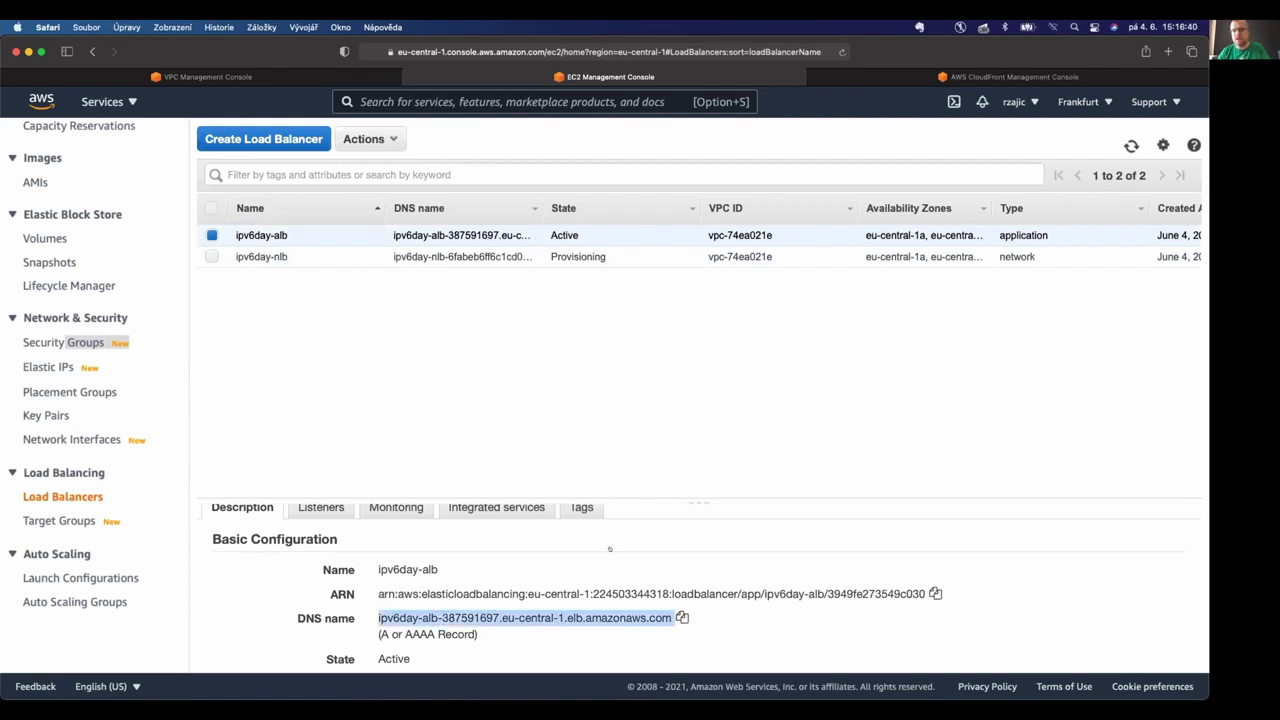
# Switch to iTerm2 and look up the copied load balancer DNS name with the host command.
pyautogui.press('super+Tab')
pyautogui.press('Return')
pyautogui.press('Return')
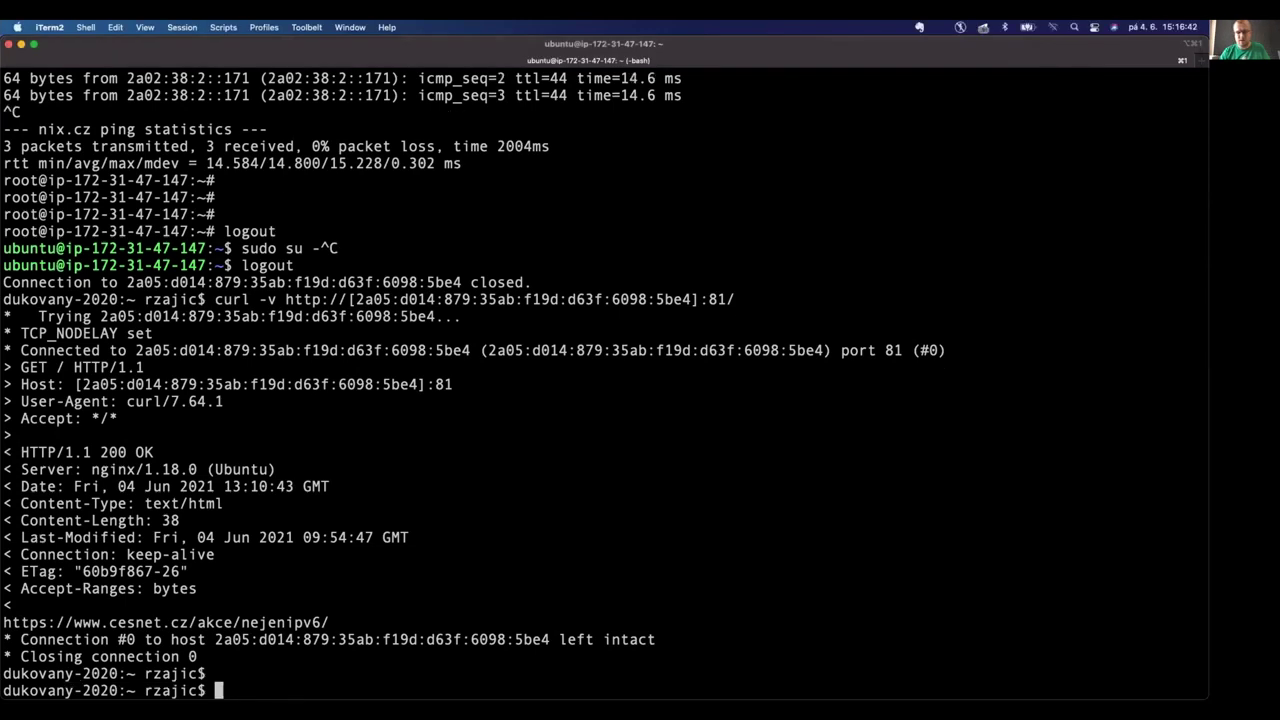
pyautogui.write('host')
pyautogui.press('super+v')
pyautogui.press('Return')
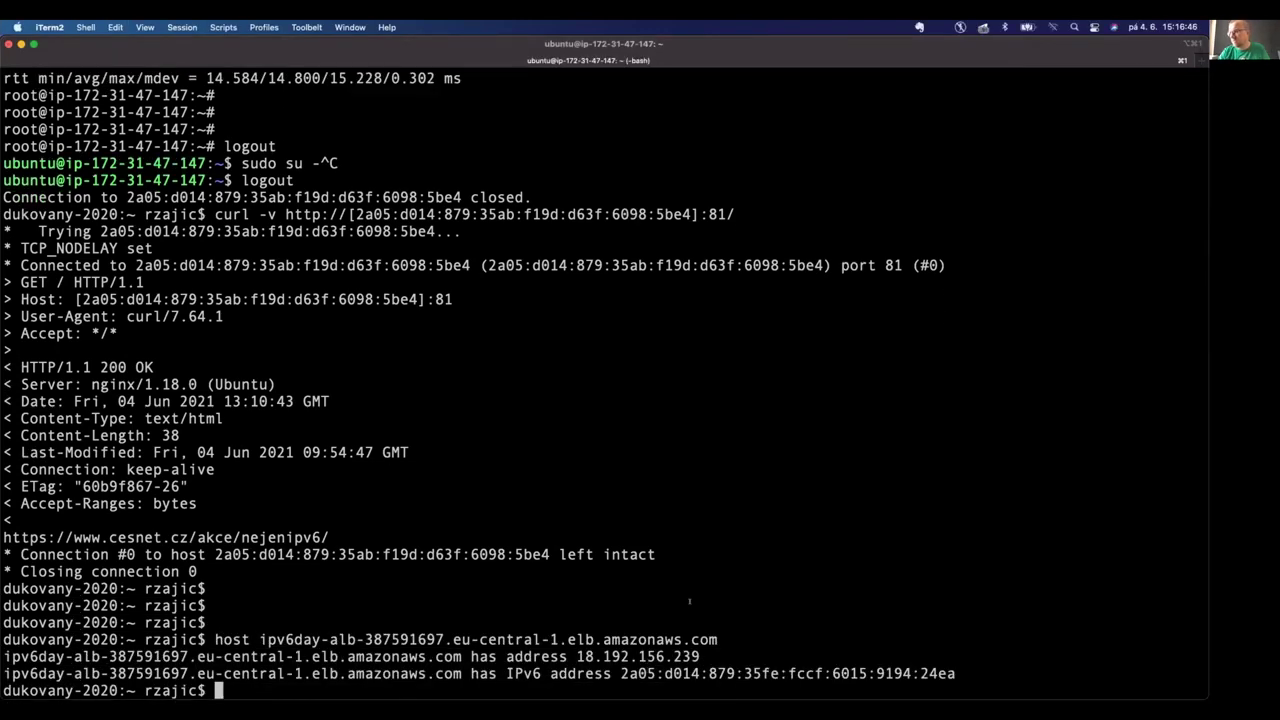
# Open a second terminal tab for the curl test.
pyautogui.write('curl -v')
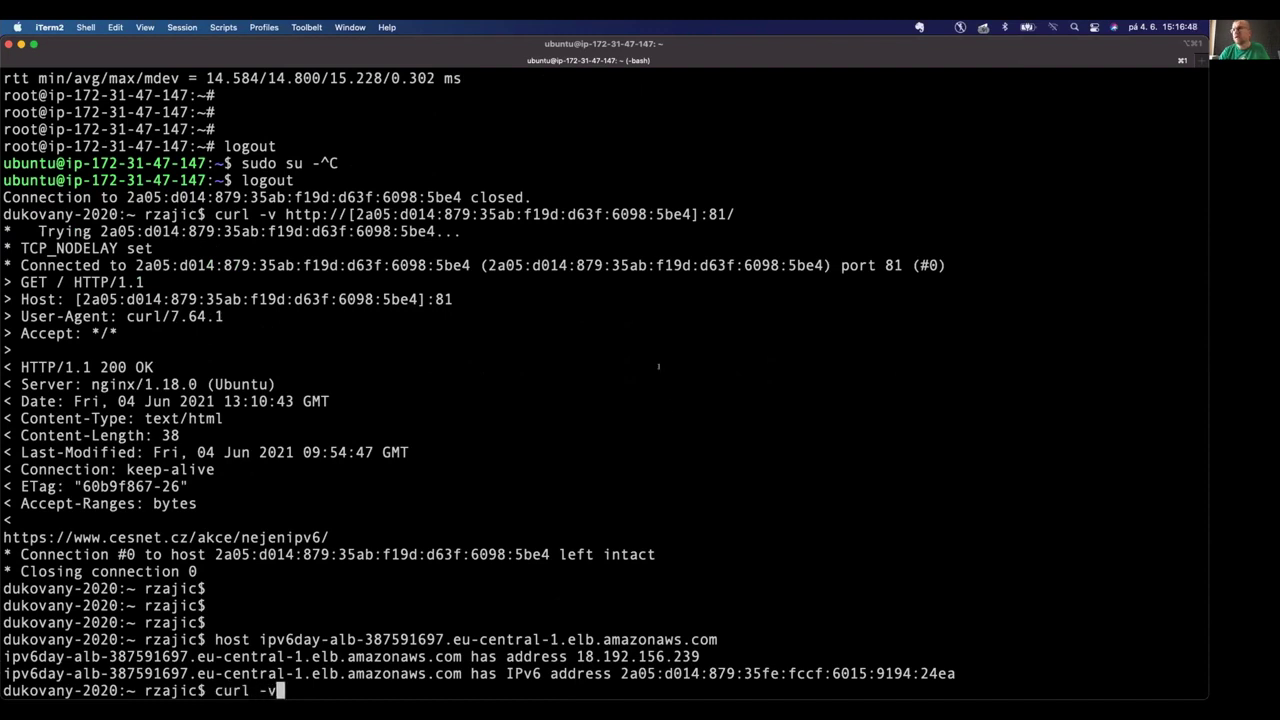
pyautogui.press('super+t')
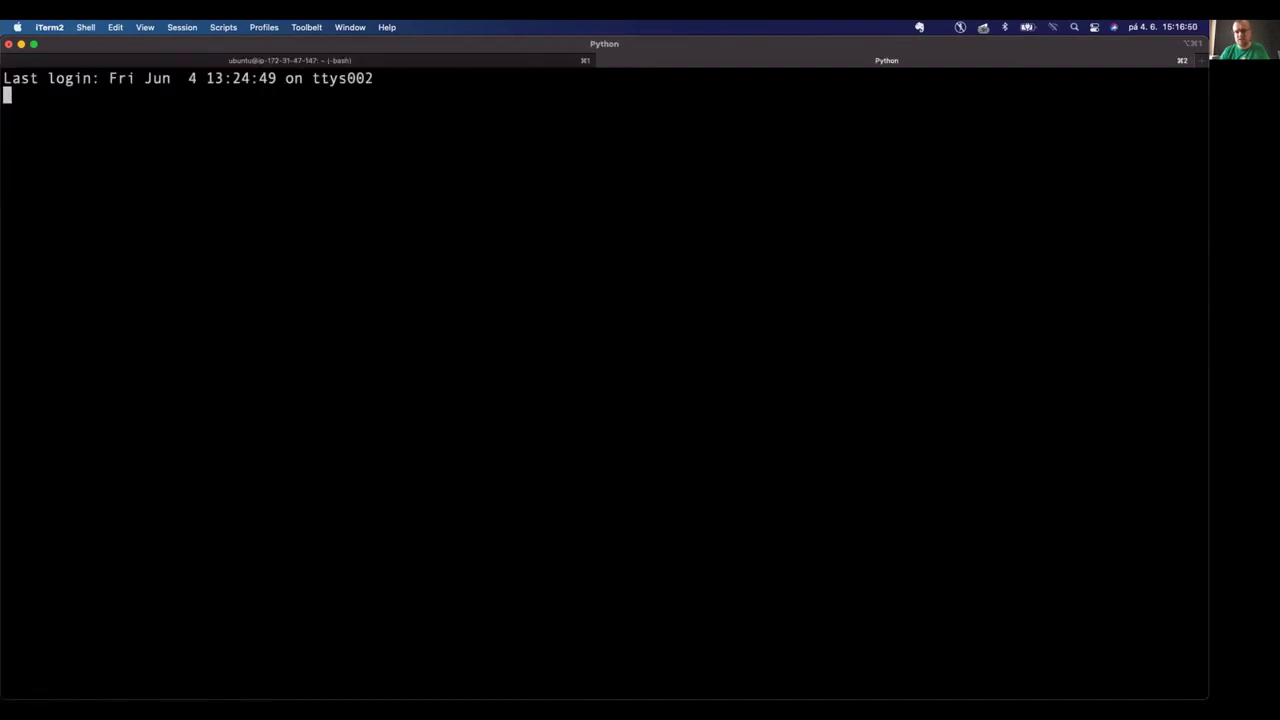
pyautogui.write('curl -v http://')
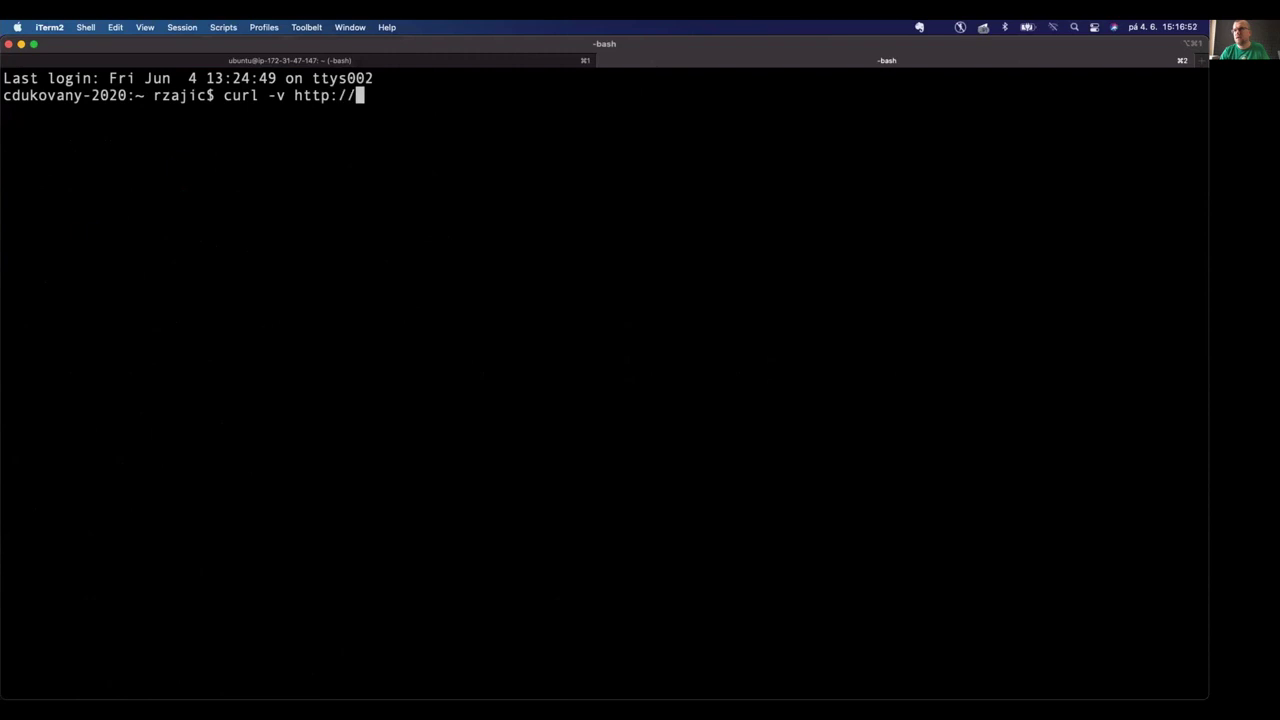
pyautogui.press('super+v')
pyautogui.write('/')
pyautogui.hotkey('ctrl', 'a')
pyautogui.hotkey('ctrl', 'e')
pyautogui.press('BackSpace')
pyautogui.press('BackSpace')
pyautogui.press('BackSpace')
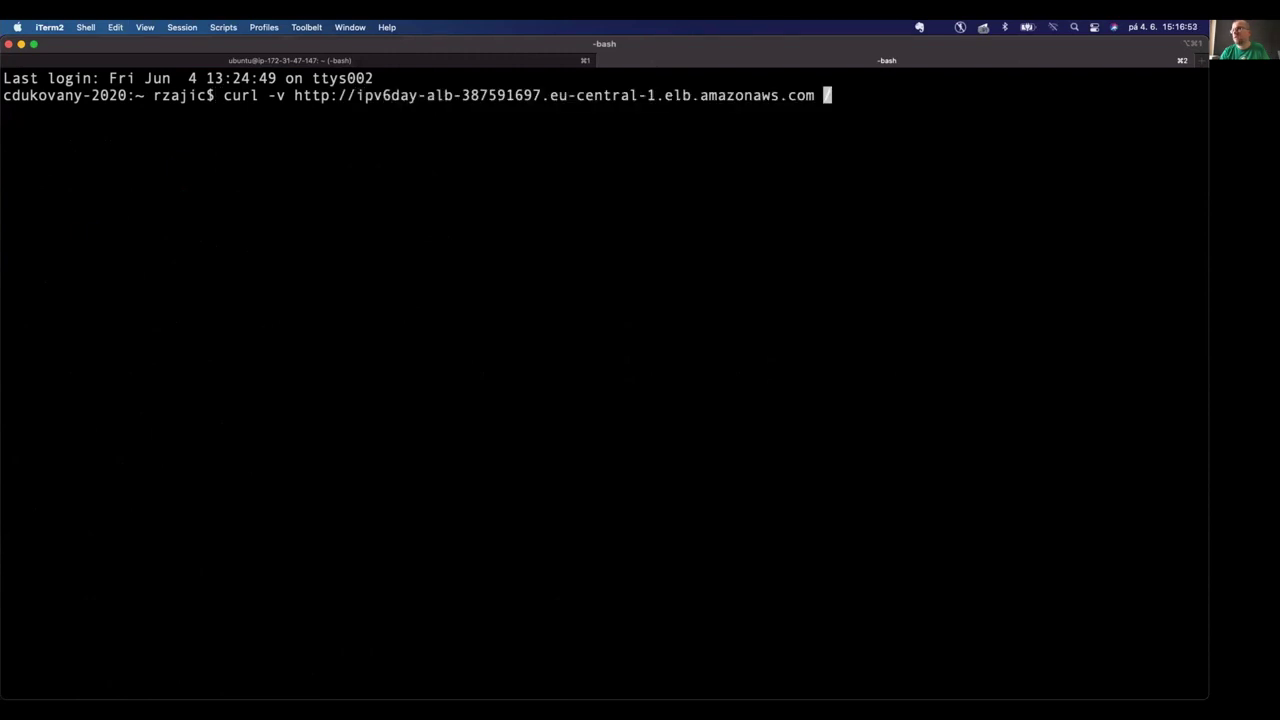
pyautogui.write('m')
pyautogui.hotkey('ctrl', 'a')
pyautogui.press('Right')
pyautogui.press('Right')
pyautogui.press('Right')
pyautogui.press('Right')
pyautogui.write('curl-6')
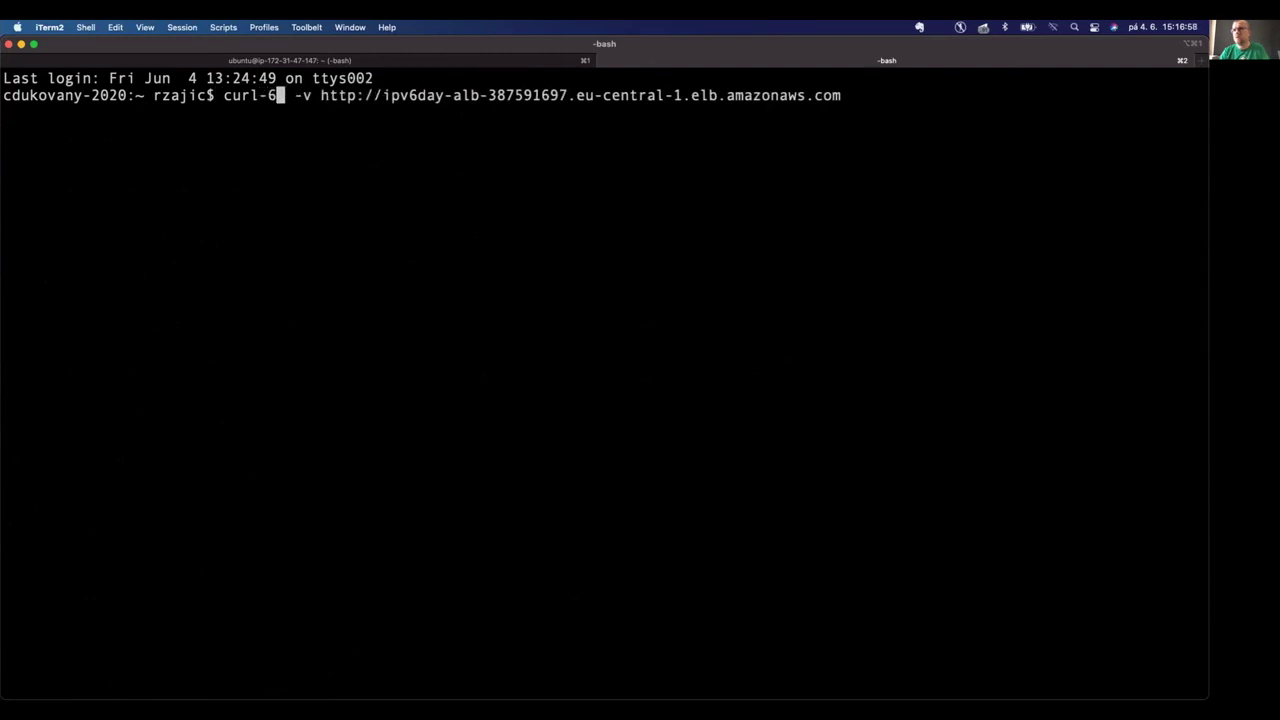
pyautogui.hotkey('ctrl', 'c')
pyautogui.press('Return')
# Request ipv6day-alb-387591697.eu-central-1.elb.amazonaws.com with curl -6 -v and highlight the returned page content.
pyautogui.press('super+v')
pyautogui.hotkey('ctrl', 'a')
pyautogui.write('curl -6 ')
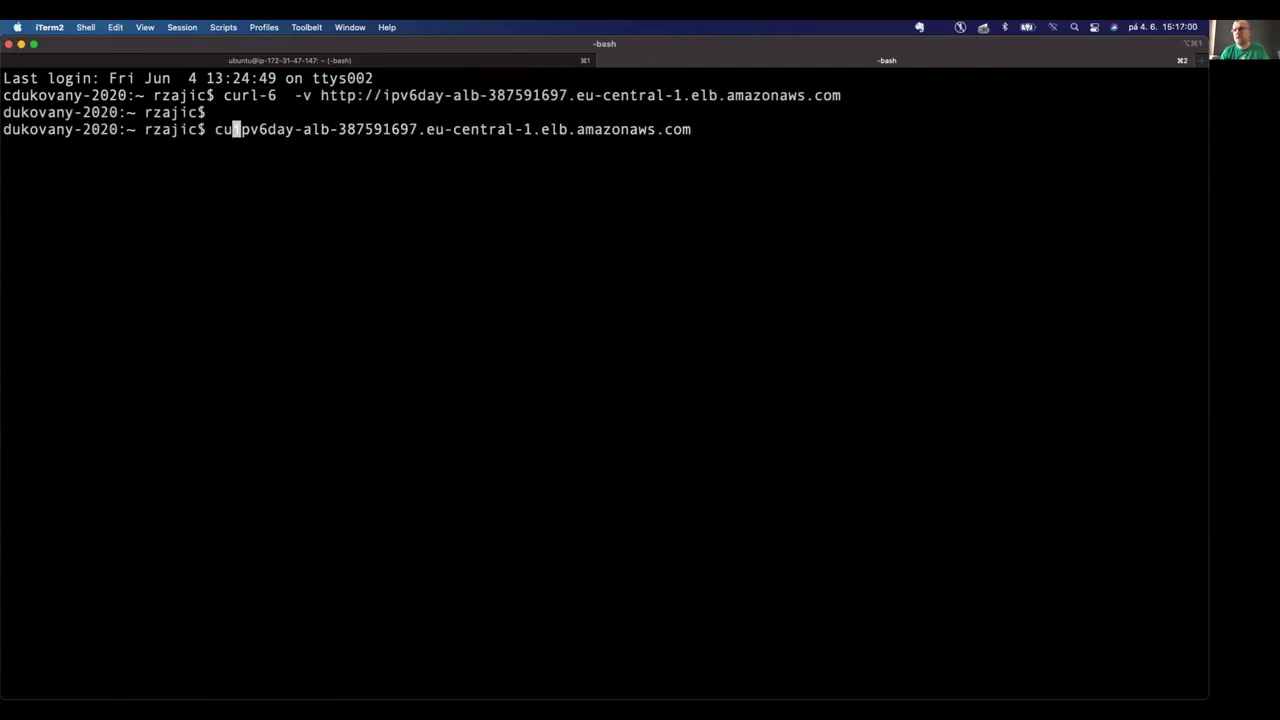
pyautogui.write('-v')
pyautogui.press('Return')
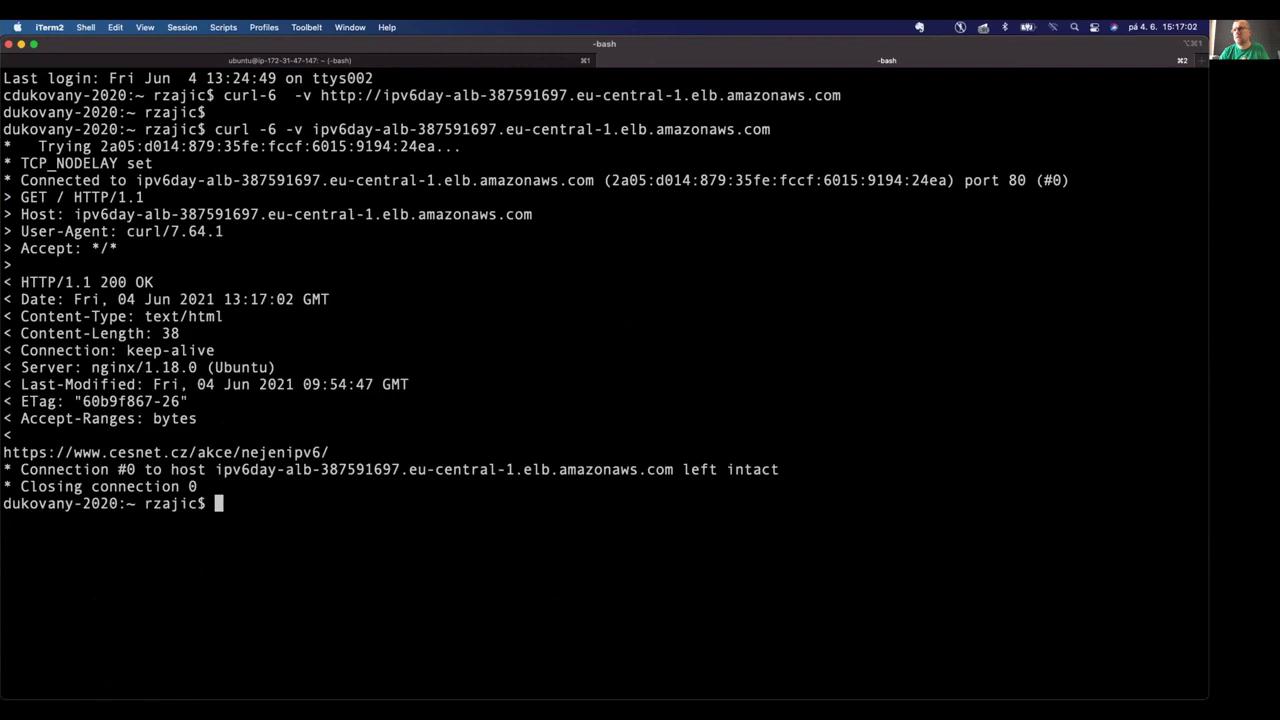
pyautogui.tripleClick(172, 452)
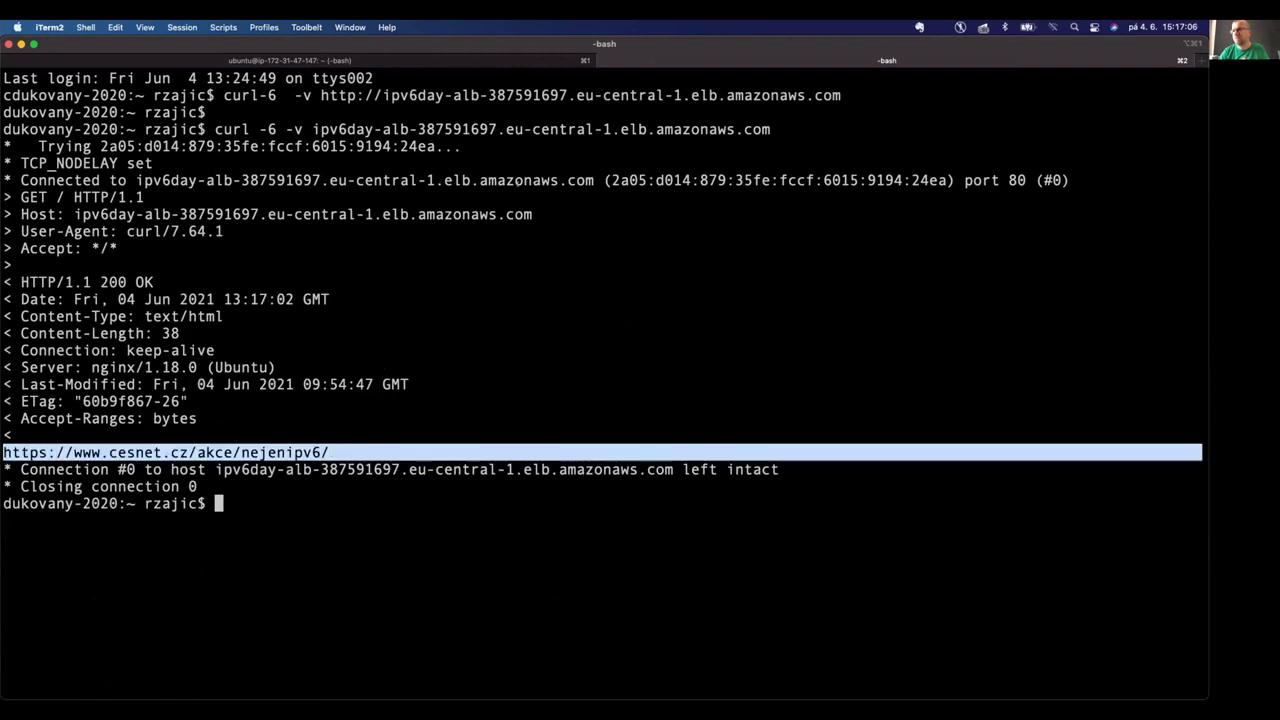
# In the first terminal tab, connect over SSH to ubuntu@2a05:d014:879:35ab:f19d:d63f:6098:5be4 and switch to root with sudo su -.
pyautogui.press('super+1')
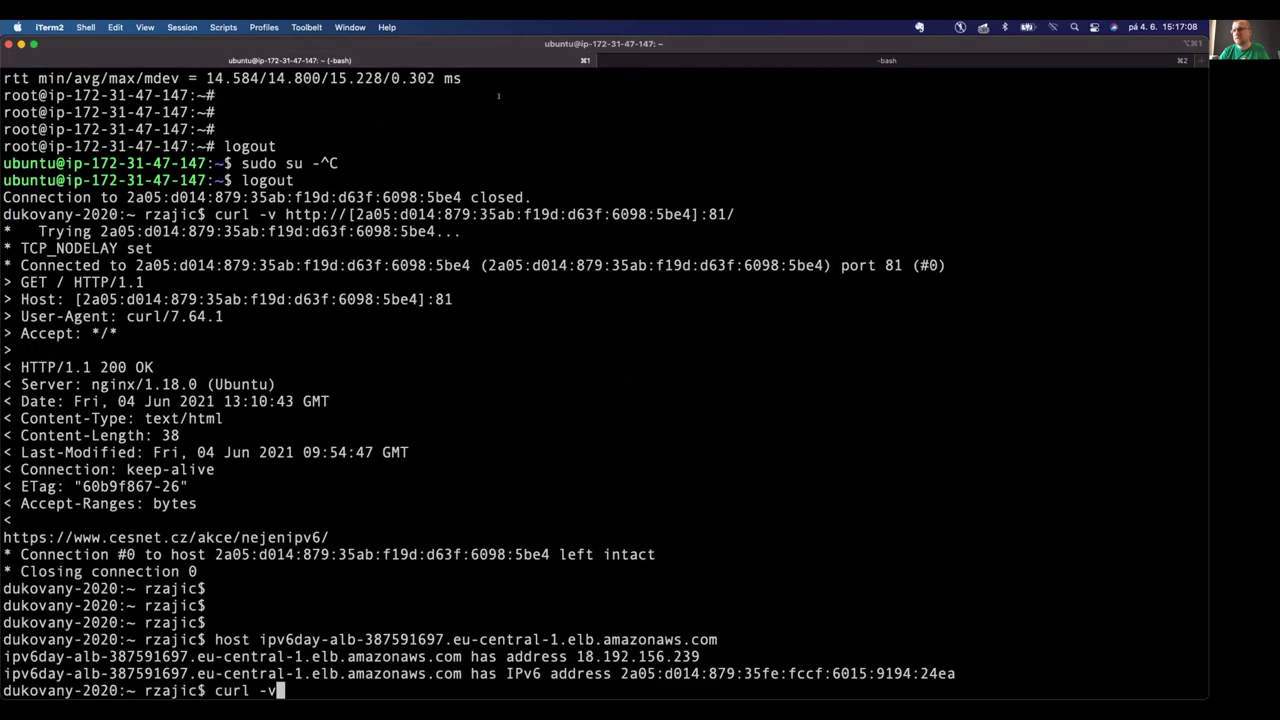
pyautogui.press('Up')
pyautogui.press('Up')
pyautogui.press('Return')
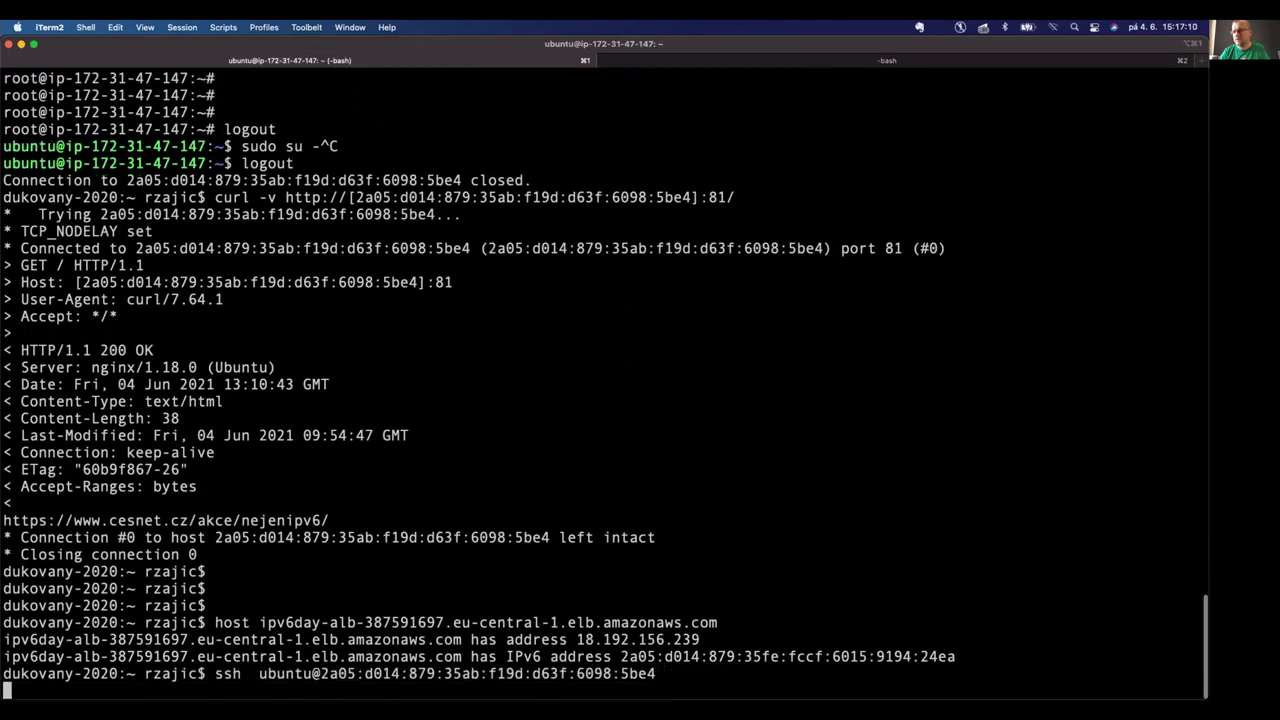
pyautogui.write('sudo su -')
pyautogui.press('Return')
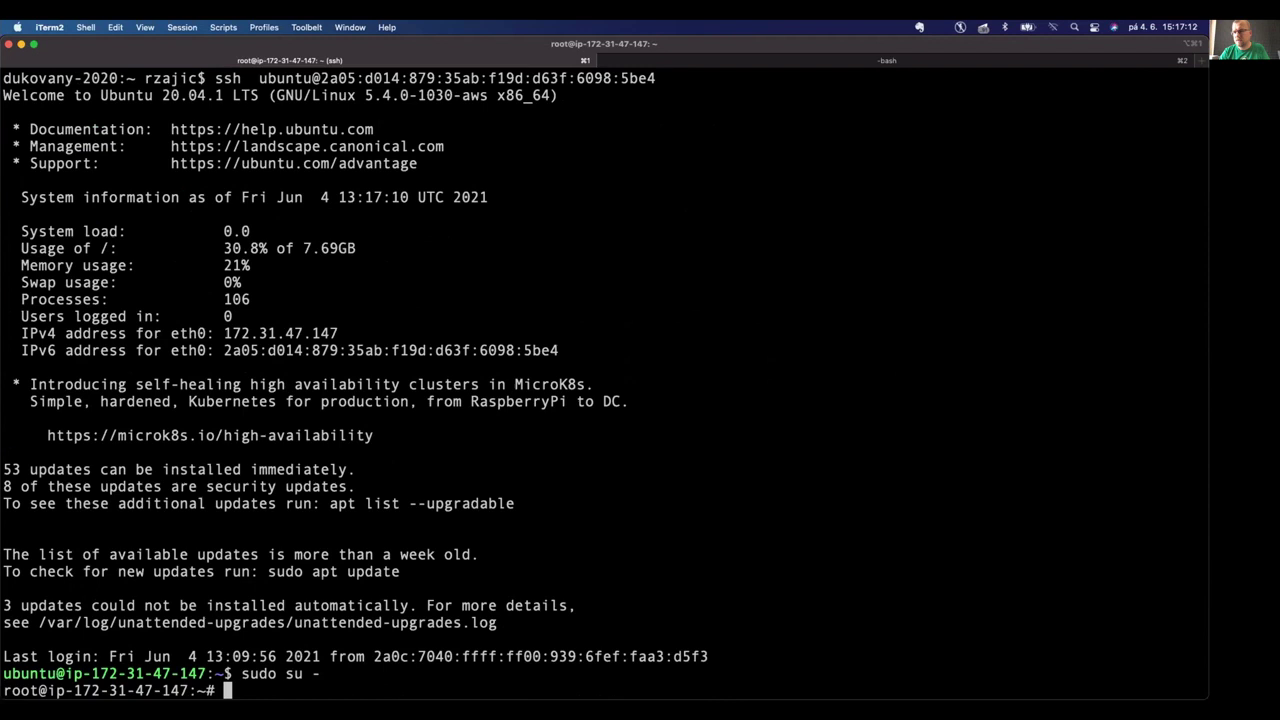
# Follow the nginx access log with tail -f /var/log/nginx/access.log.
pyautogui.hotkey('ctrl', 'r')
pyautogui.write('tail')
pyautogui.press('Return')
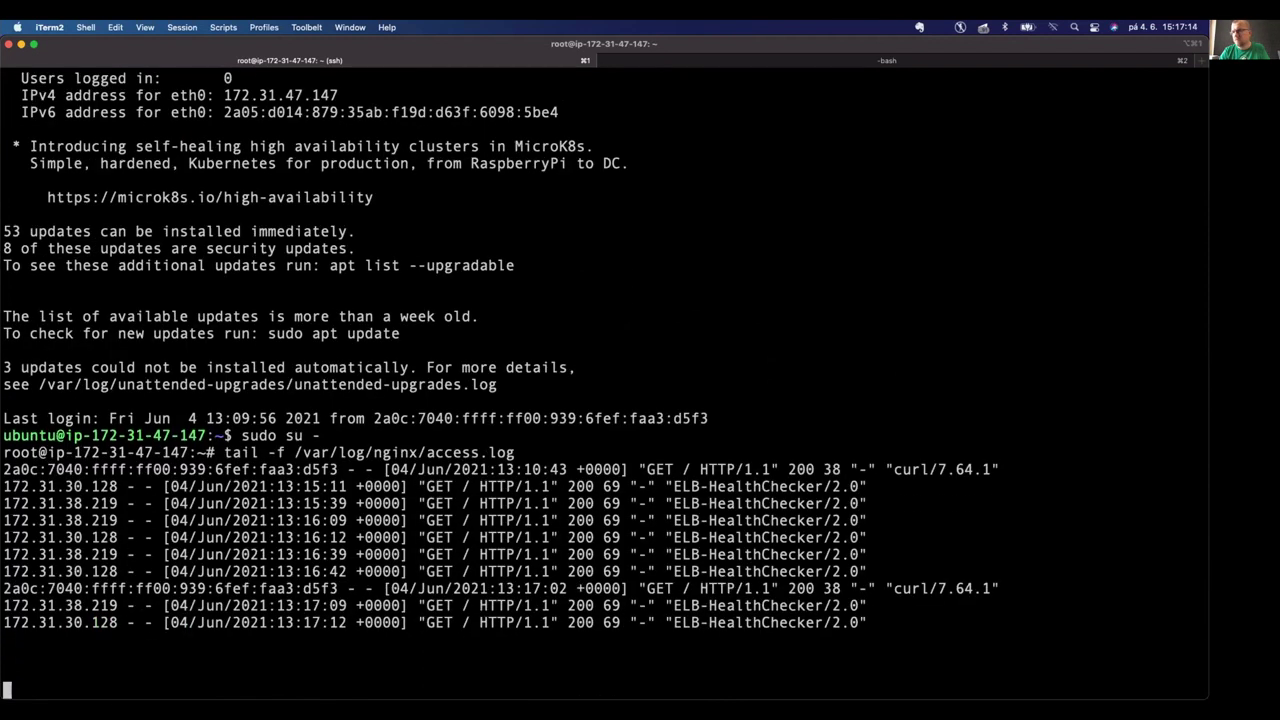
# Repeat the curl -6 request to the load balancer in the second tab and check its entries in the access log.
pyautogui.press('super+2')
pyautogui.press('Return')
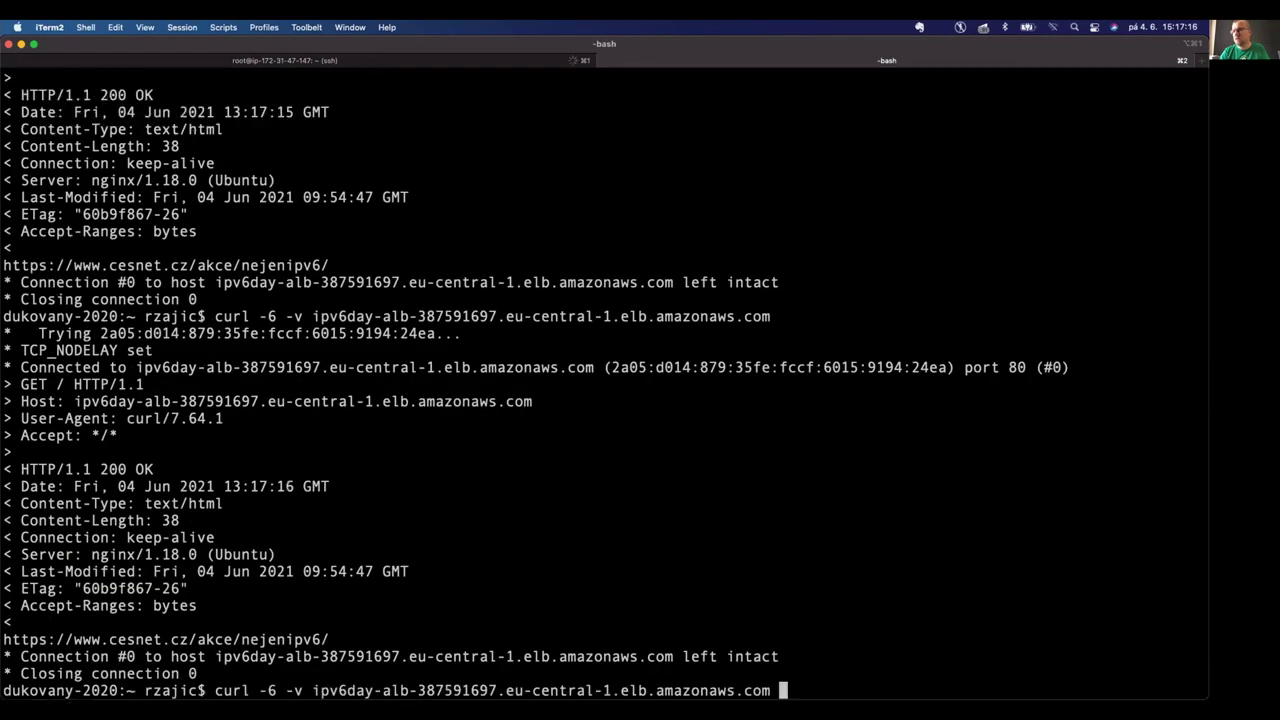
pyautogui.press('super+1')
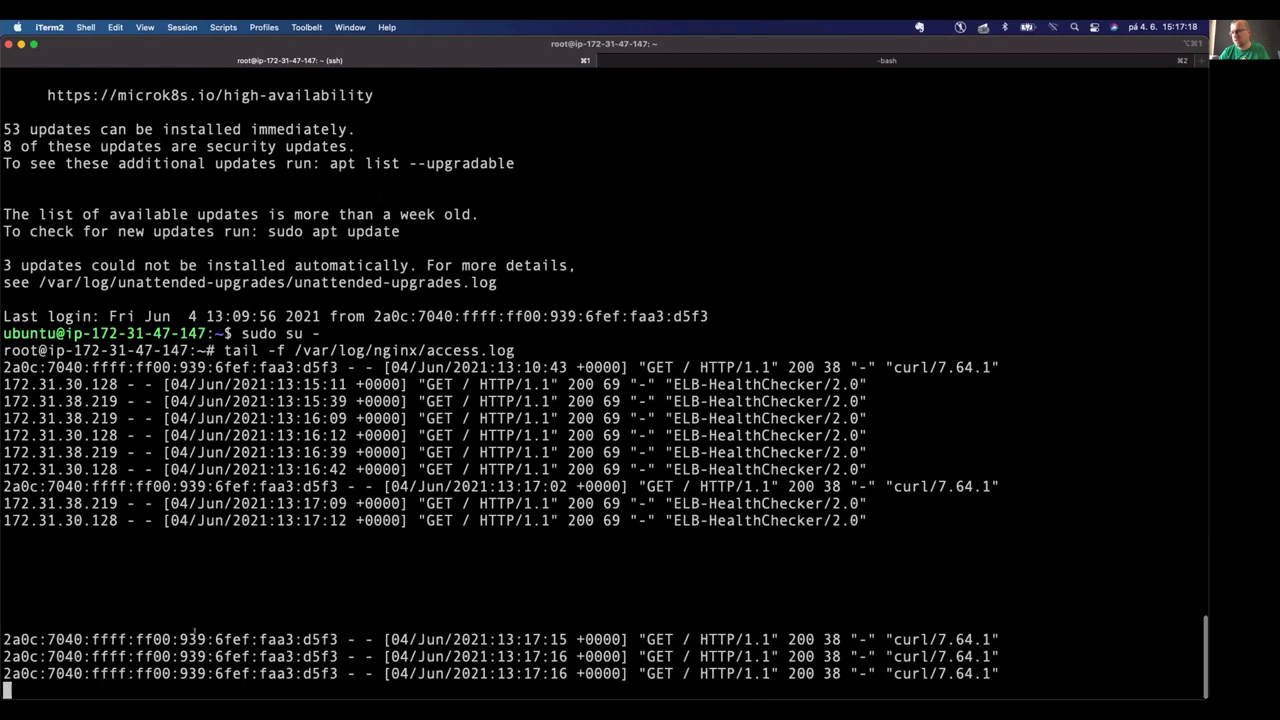
pyautogui.tripleClick(457, 632)
pyautogui.click(287, 632)
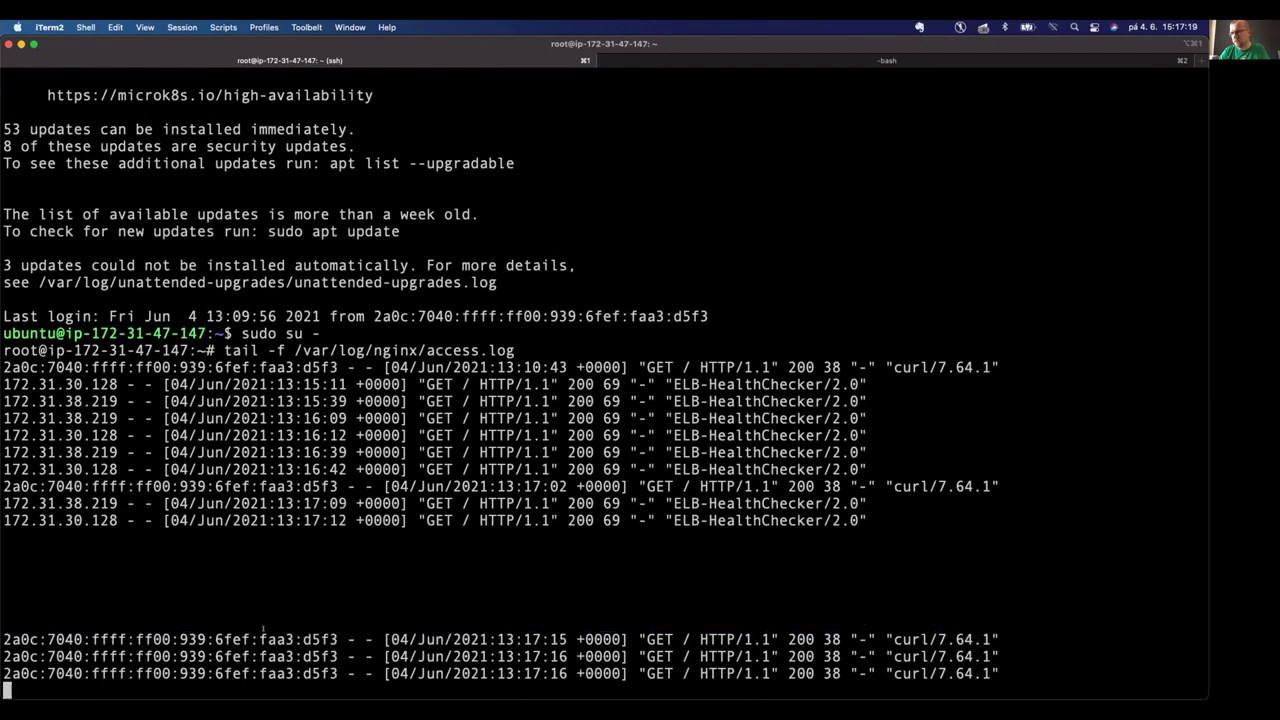
# Stop following the log and view /etc/nginx/sites-enabled/normal with less.
pyautogui.hotkey('ctrl', 'c')
pyautogui.write('less /etc/nginx/')
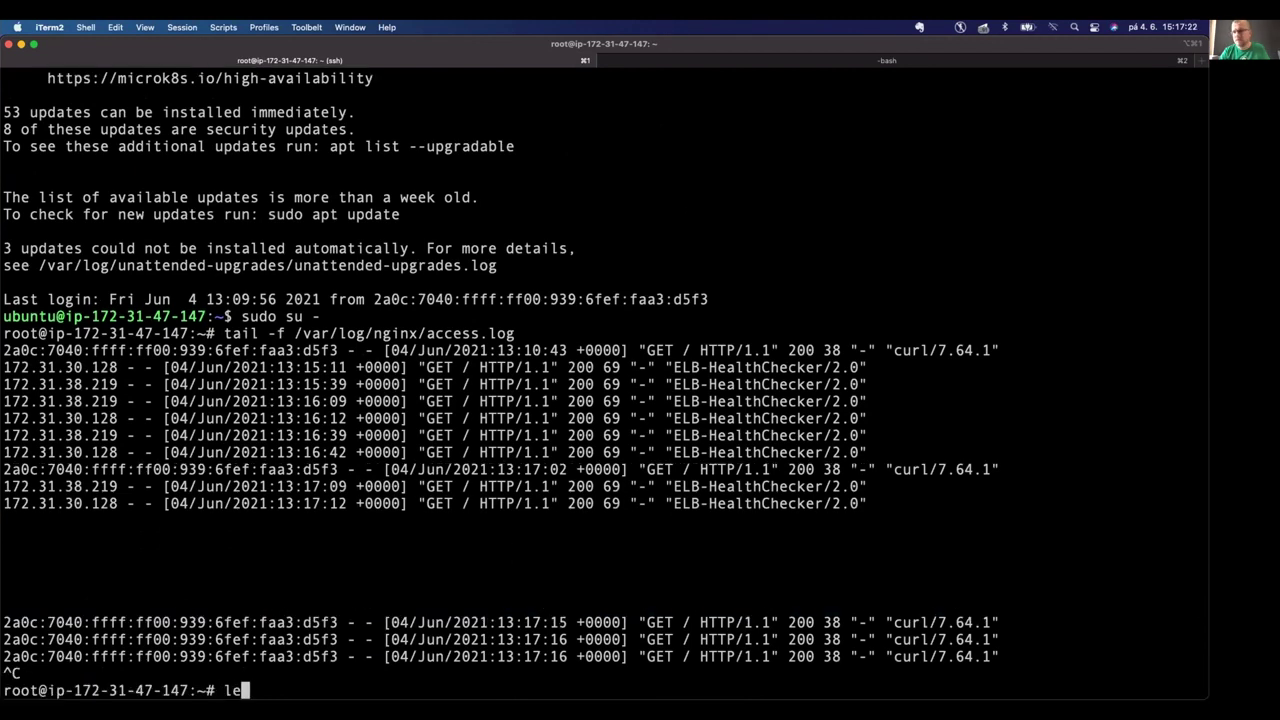
pyautogui.write('sites-e')
pyautogui.press('Tab')
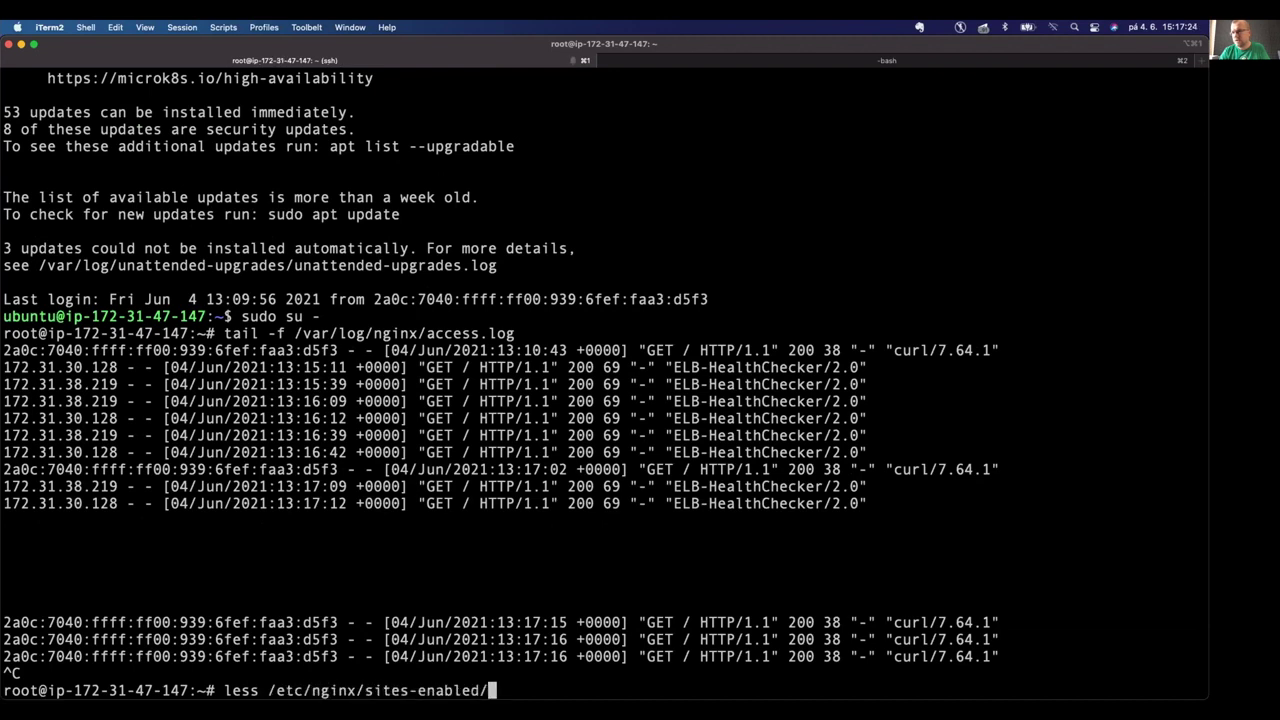
pyautogui.press('Tab')
pyautogui.press('Tab')
pyautogui.write('n')
pyautogui.press('Tab')
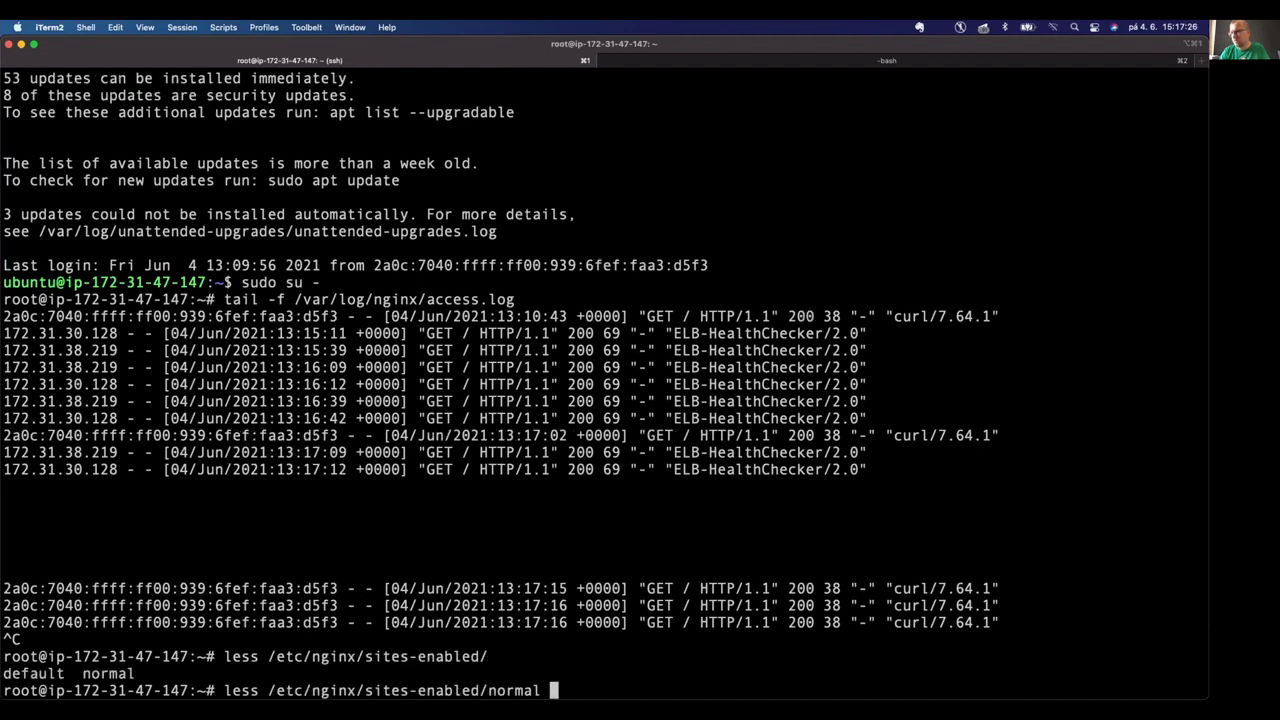
pyautogui.press('Return')
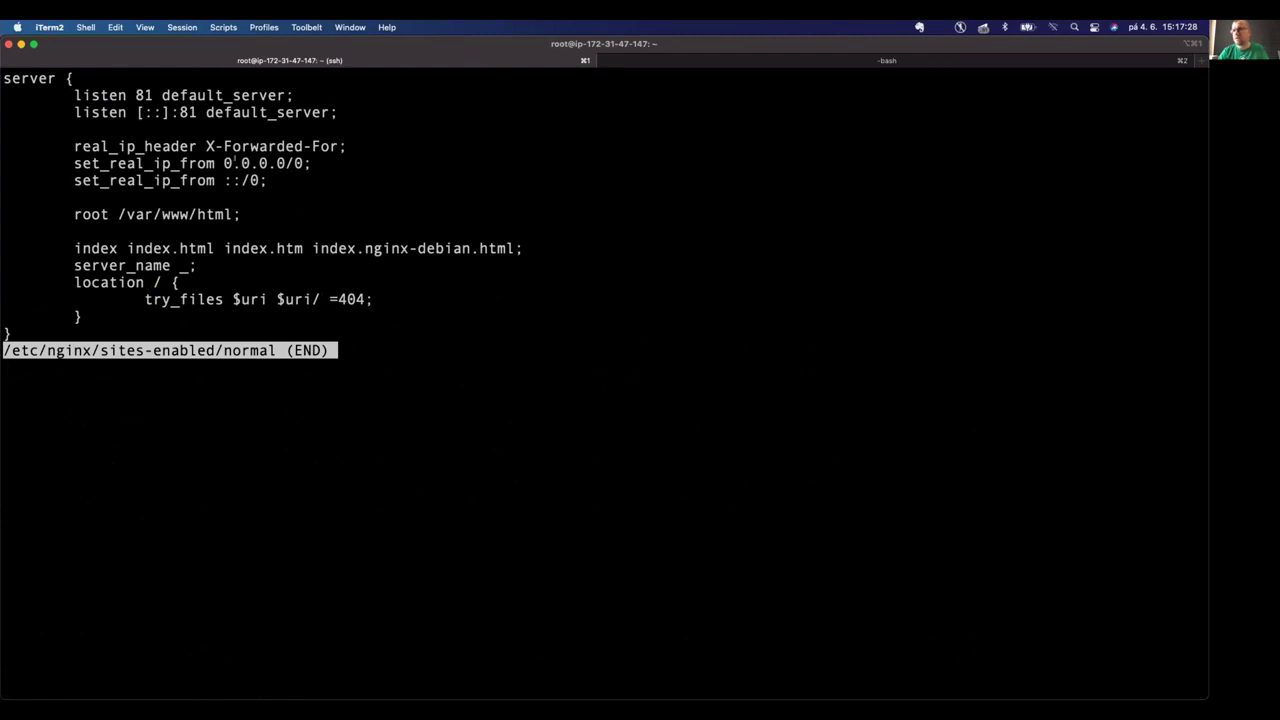
# Examine the real_ip_header X-Forwarded-For and set_real_ip_from directives in the nginx site configuration.
pyautogui.moveTo(212, 146); pyautogui.dragTo(338, 142)
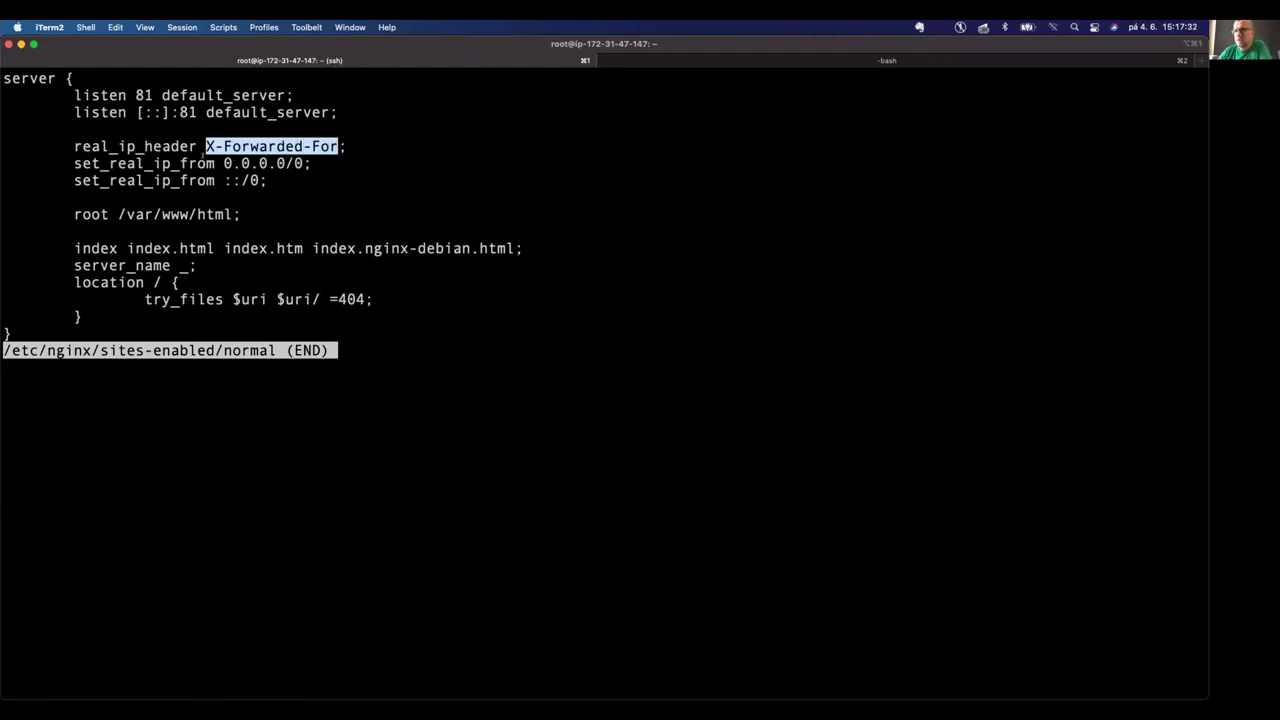
pyautogui.tripleClick(150, 180)
pyautogui.moveTo(150, 180); pyautogui.dragTo(277, 180)
pyautogui.click(150, 163)
pyautogui.doubleClick(145, 163)
pyautogui.tripleClick(145, 163)
pyautogui.click(277, 180)
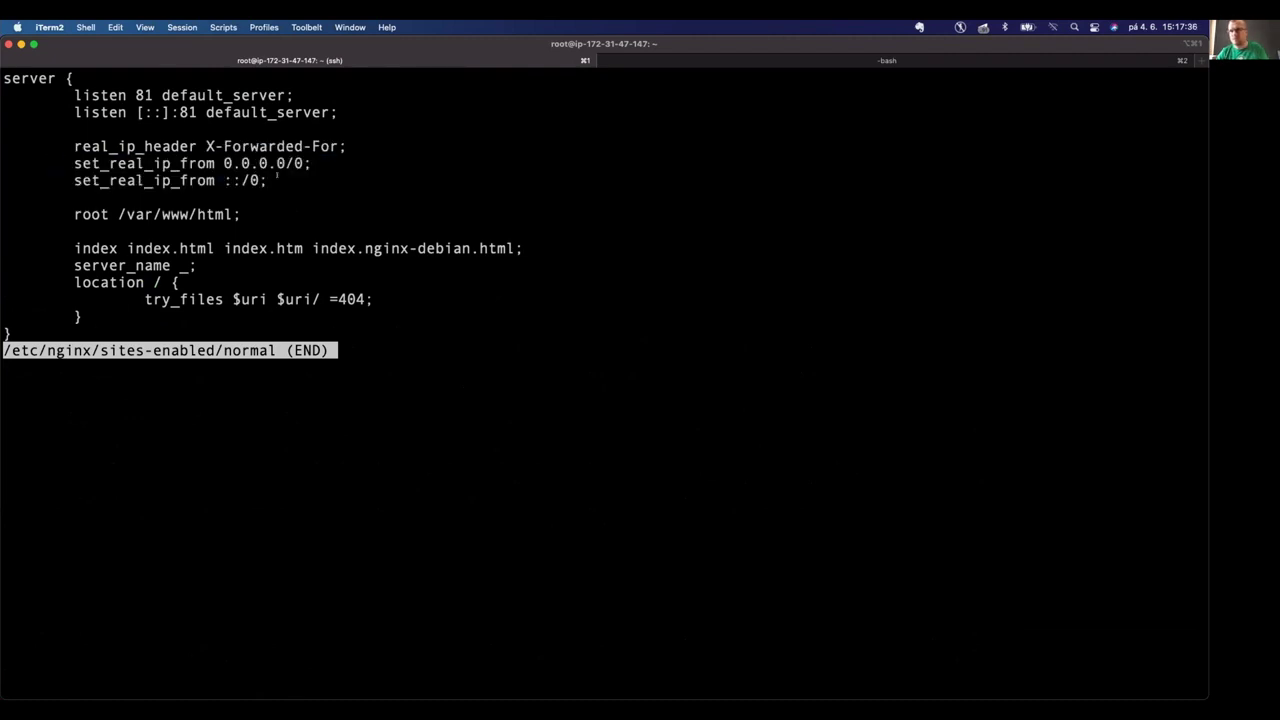
# Close the site configuration, switch to Safari, and copy the DNS name of the ipv6day-nlb load balancer.
pyautogui.press('q')
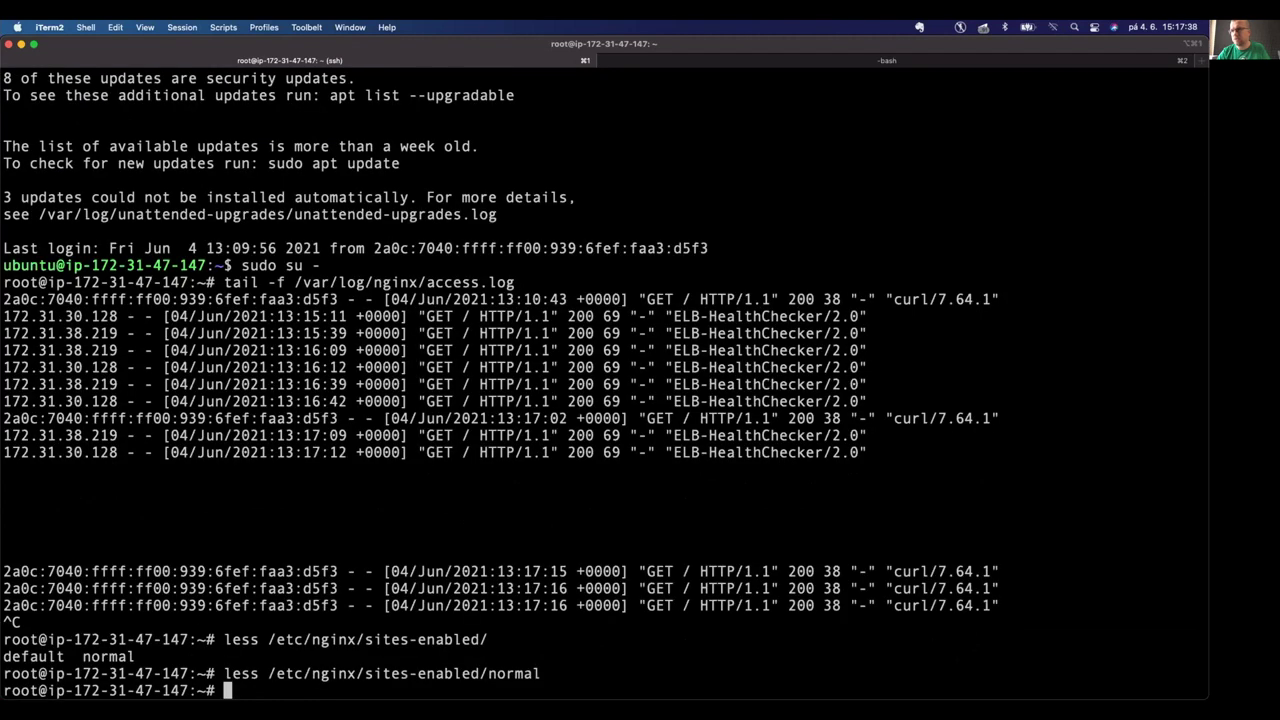
pyautogui.press('super+2')
pyautogui.press('super+Tab')
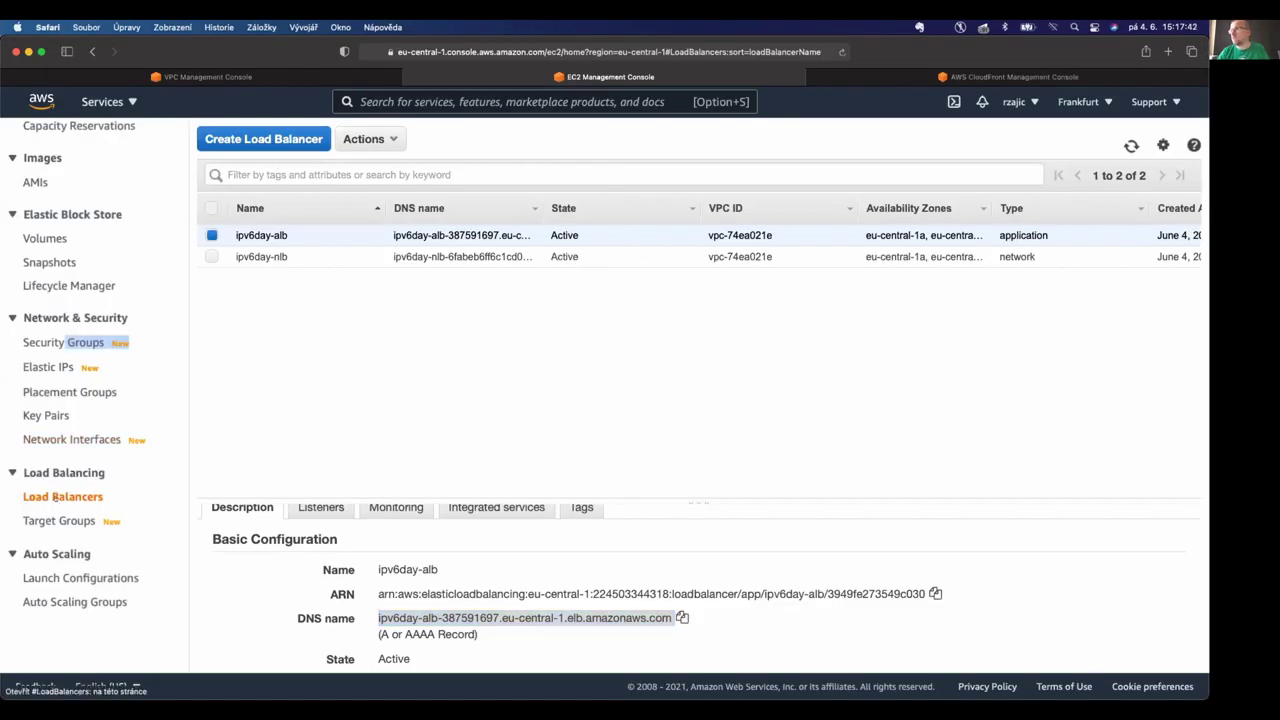
pyautogui.click(389, 256)
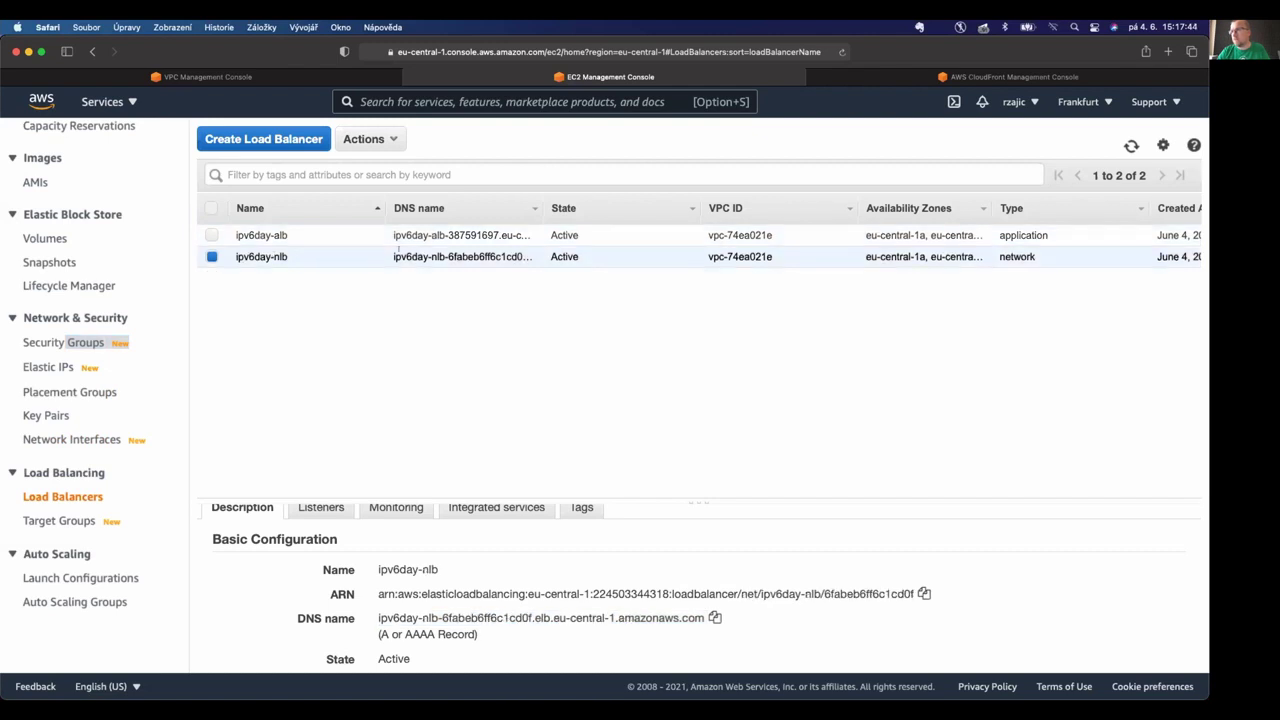
pyautogui.tripleClick(427, 614)
pyautogui.press('super+c')
# Look up the copied DNS name with host in iTerm2's local shell and examine the host parts of the returned IPv6 addresses.
pyautogui.press('super+Tab')
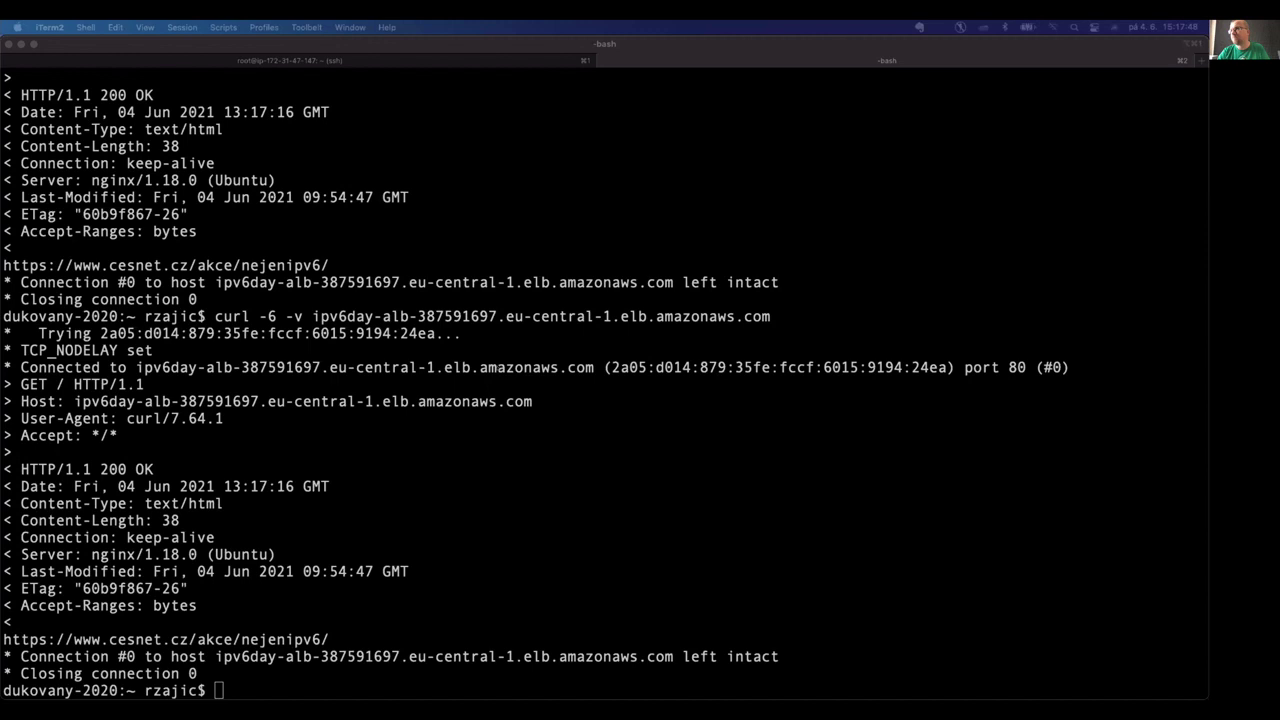
pyautogui.write('host')
pyautogui.press('super+v')
pyautogui.press('Return')
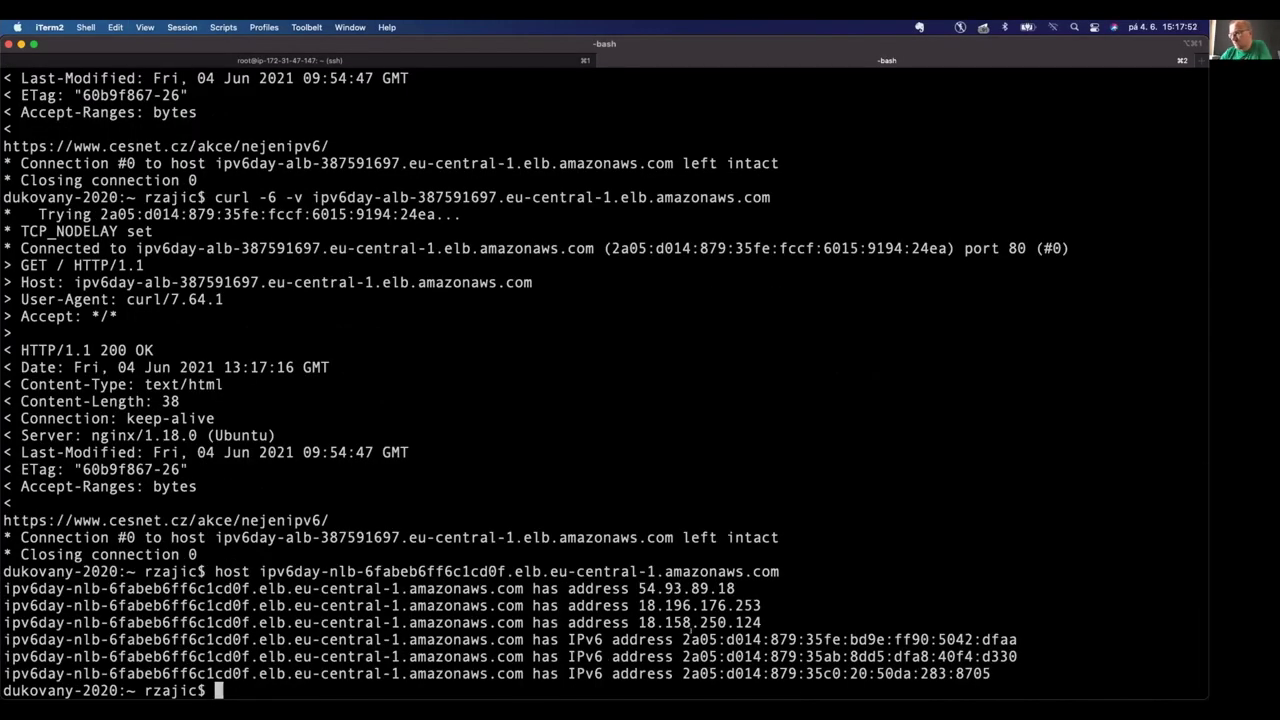
pyautogui.moveTo(822, 639); pyautogui.dragTo(1017, 639)
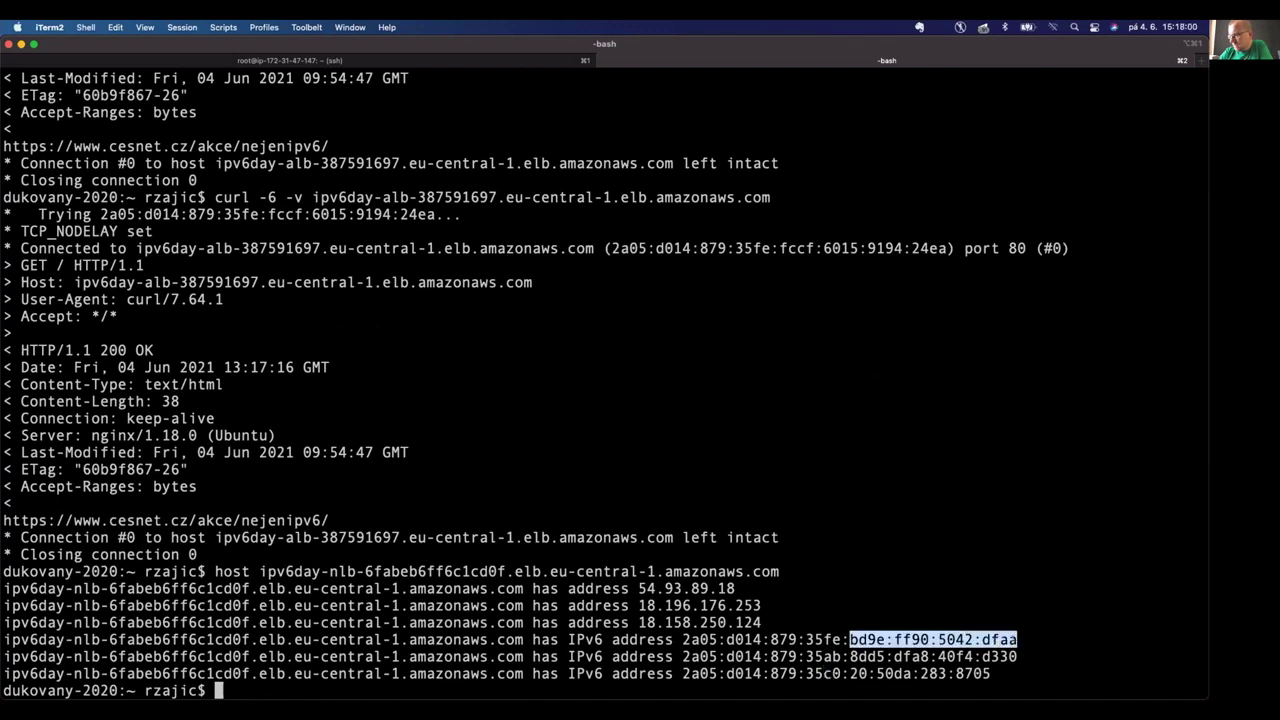
pyautogui.moveTo(850, 656); pyautogui.dragTo(1017, 656)
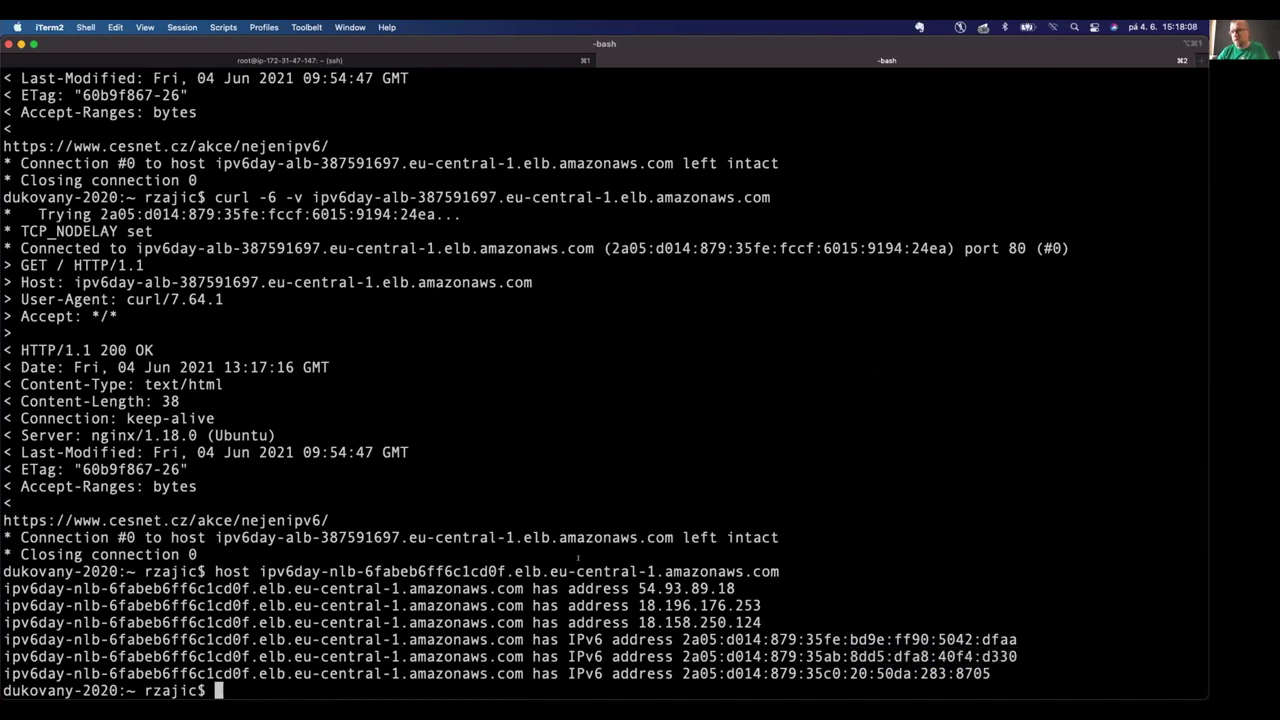
# Reuse the earlier curl -6 -v command to request ipv6day-nlb-6fabeb6ff6c1cd0f.elb.eu-central-1.amazonaws.com instead.
pyautogui.press('Up')
pyautogui.press('Up')
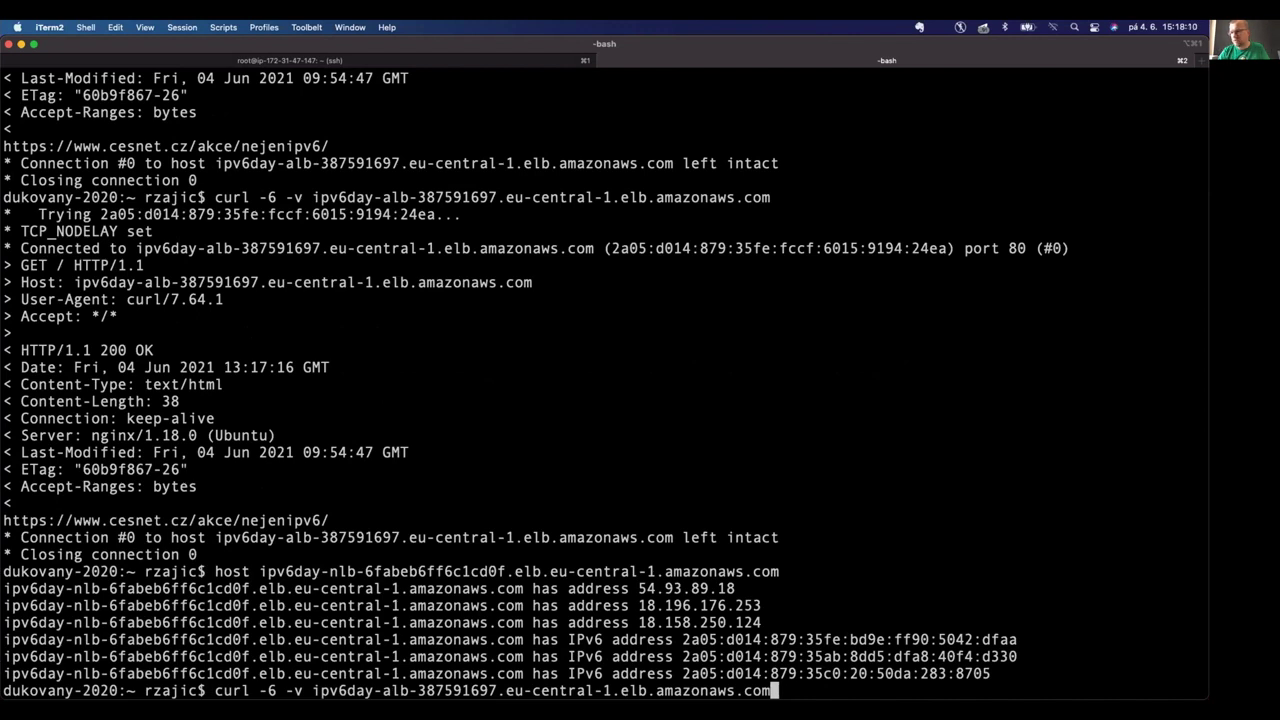
pyautogui.hotkey('ctrl', 'w')
pyautogui.press('super+v')
pyautogui.hotkey('ctrl', 'w')
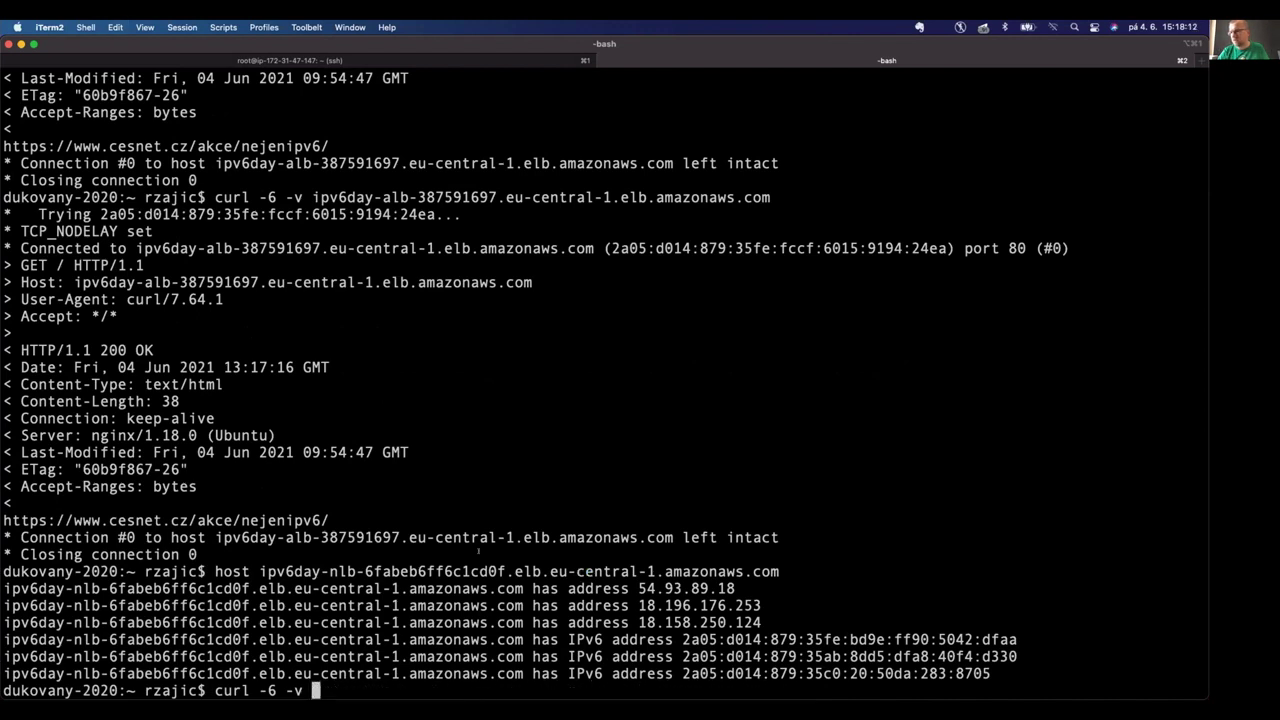
pyautogui.doubleClick(519, 571)
pyautogui.press('super+v')
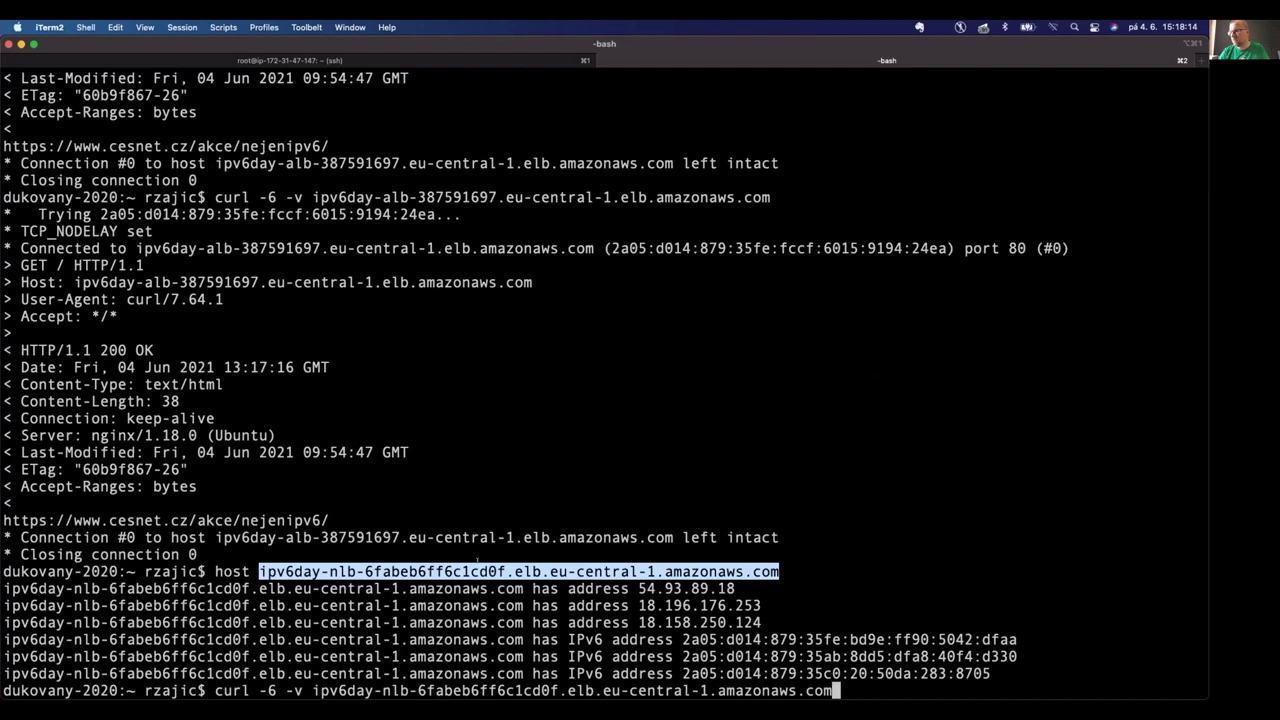
pyautogui.press('Return')
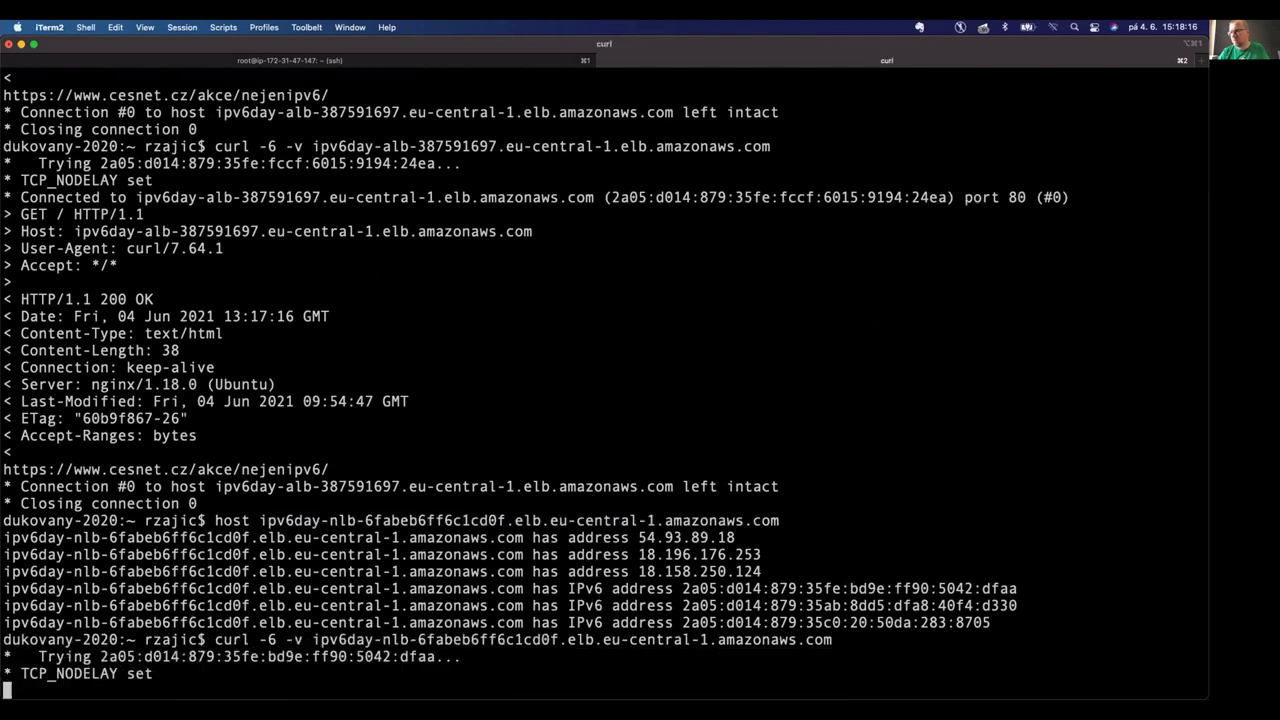
pyautogui.hotkey('ctrl', 'c')
pyautogui.press('Up')
pyautogui.hotkey('ctrl', 'a')
pyautogui.hotkey('alt', 'f')
pyautogui.hotkey('alt', 'f')
pyautogui.hotkey('alt', 'f')
pyautogui.press('Right')
pyautogui.write('http://')
pyautogui.hotkey('ctrl', 'e')
pyautogui.write('/')
pyautogui.press('Left')
pyautogui.press('BackSpace')
pyautogui.press('Return')
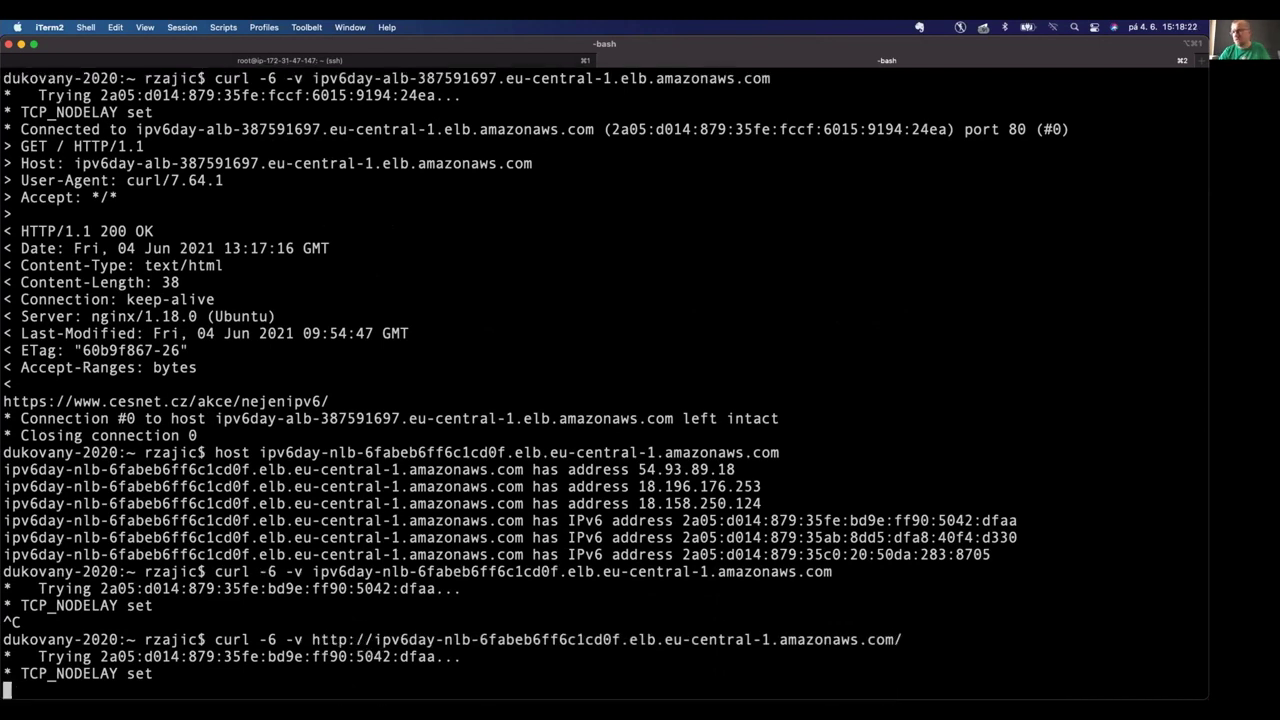
# Follow the nginx access log on the web server again with tail -f /var/log/nginx/access.log.
pyautogui.press('super+1')
pyautogui.press('Return')
pyautogui.press('Return')
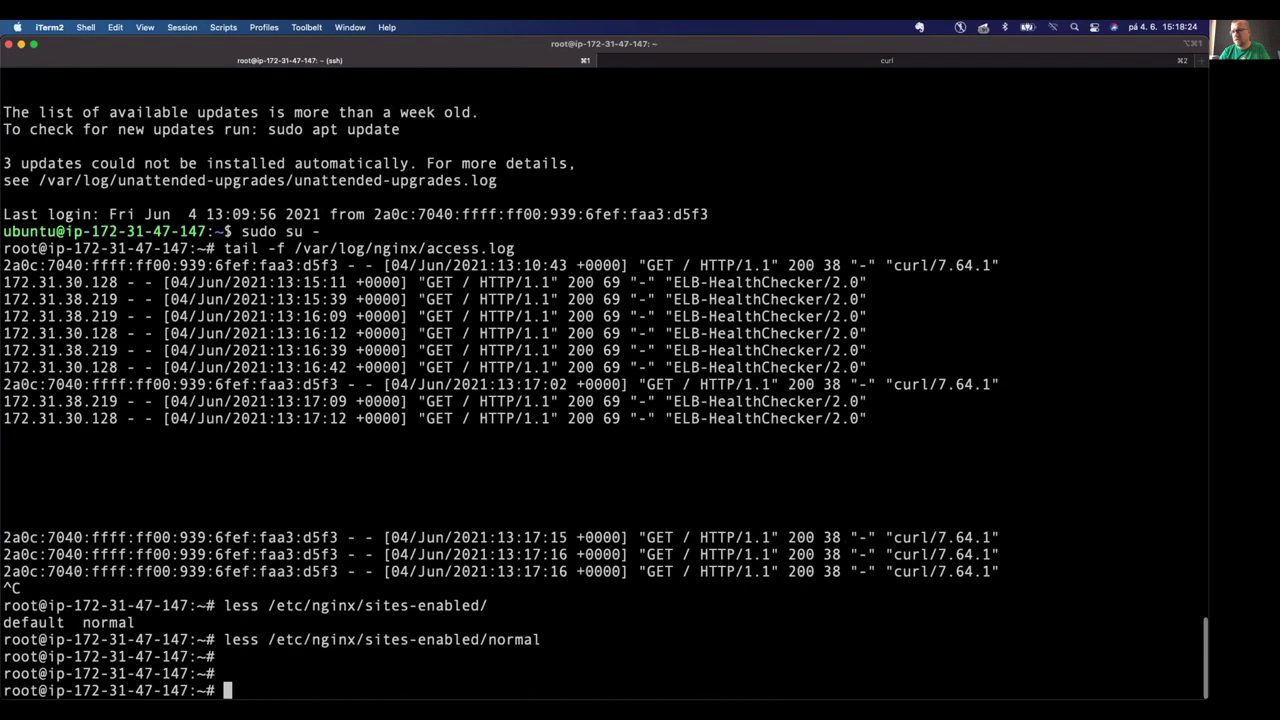
pyautogui.hotkey('ctrl', 'r')
pyautogui.write('tail')
pyautogui.press('Return')
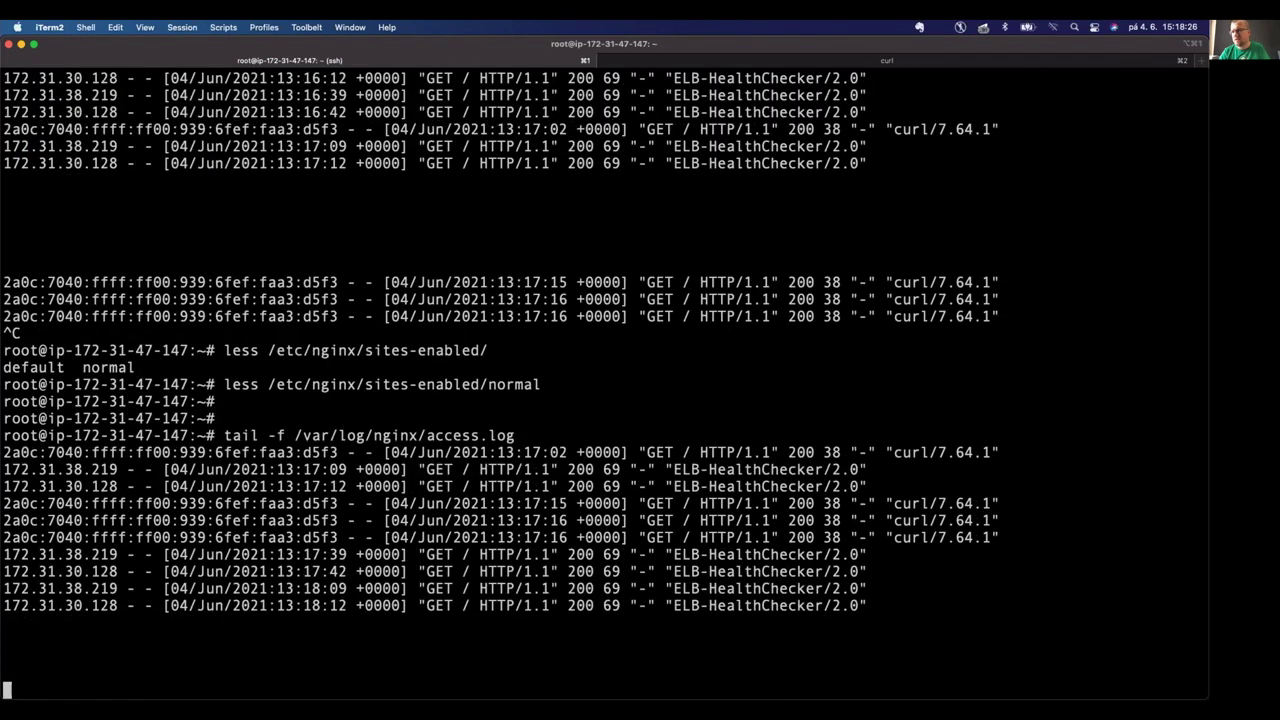
# Stop following the log and start a packet capture with tcpdump -nn -i any tcp port 80.
pyautogui.hotkey('ctrl', 'c')
pyautogui.hotkey('ctrl', 'r')
pyautogui.write('tcpdump')
pyautogui.hotkey('ctrl', 'r')
pyautogui.hotkey('ctrl', 'r')
pyautogui.press('Return')
# Interrupt the pending curl request in the local shell, run it again, and return to the packet capture.
pyautogui.press('super+2')
pyautogui.hotkey('ctrl', 'c')
pyautogui.press('Up')
pyautogui.press('Return')
pyautogui.press('super+1')
# Examine the ipv6day-nlb load balancer's description, availability zones, monitoring and integrated services in Safari.
pyautogui.press('super+Tab')
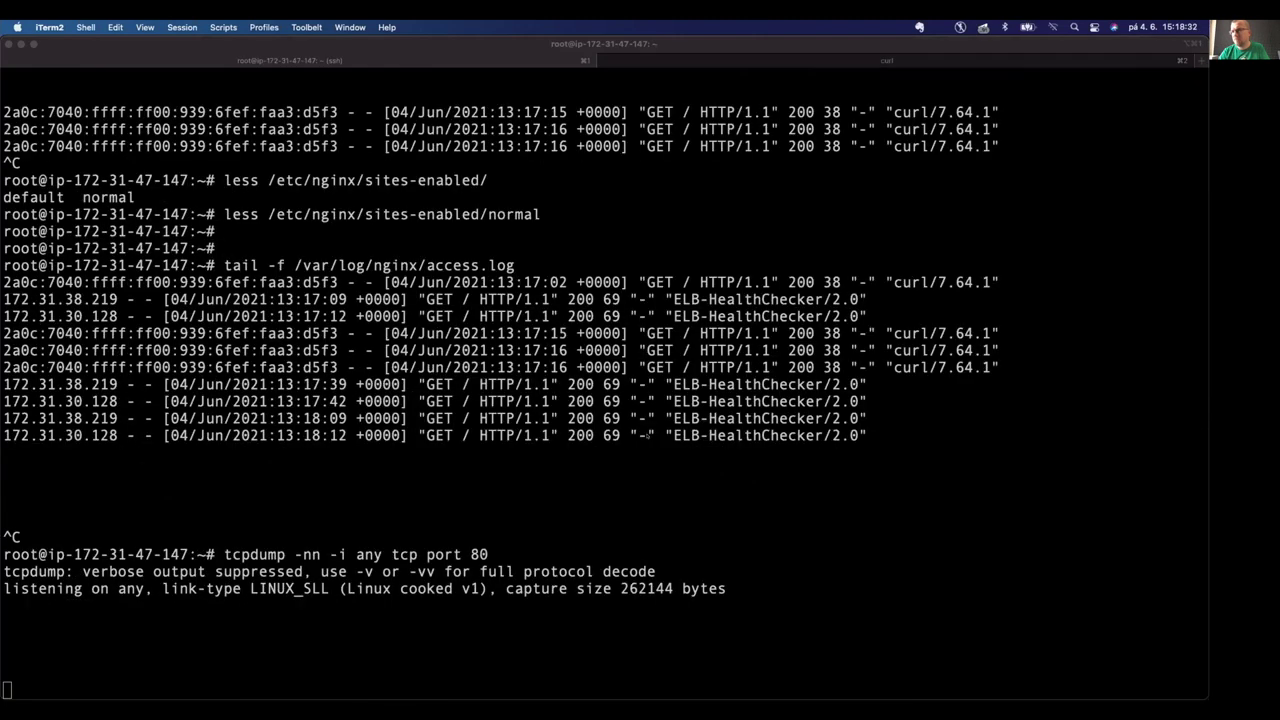
pyautogui.click(321, 507)
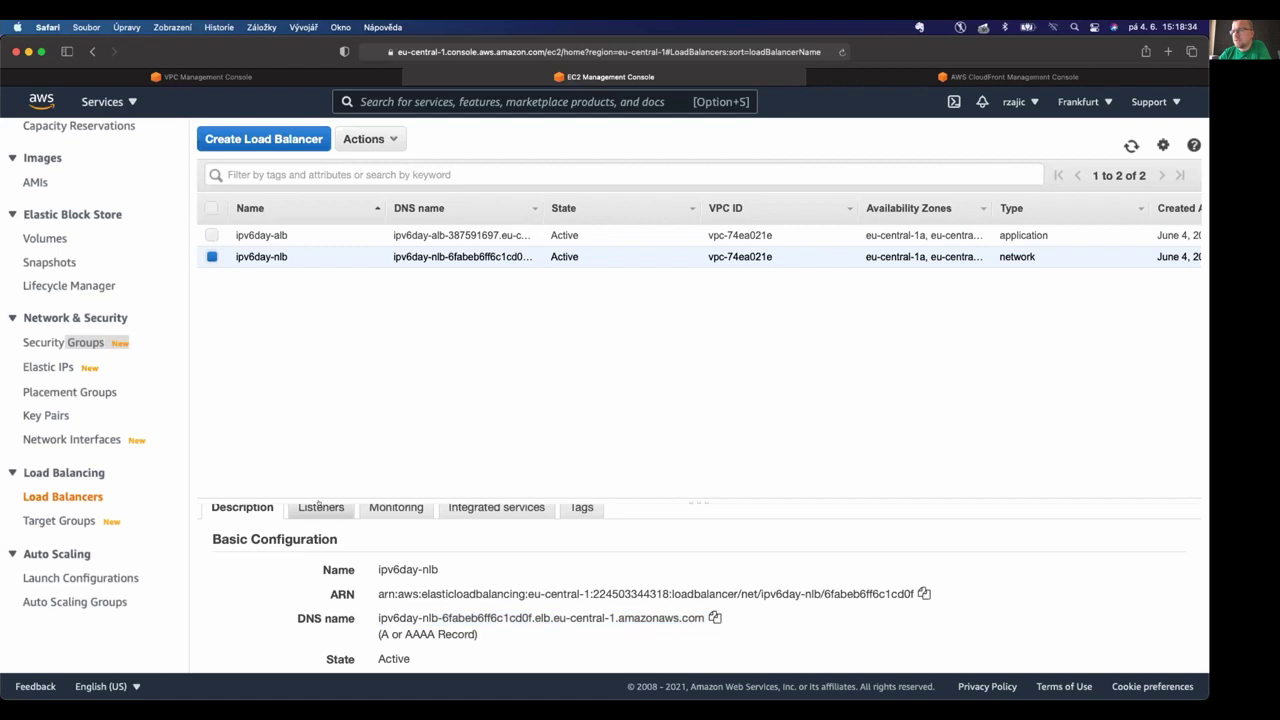
pyautogui.moveTo(690, 490); pyautogui.dragTo(548, 326)
pyautogui.click(396, 367)
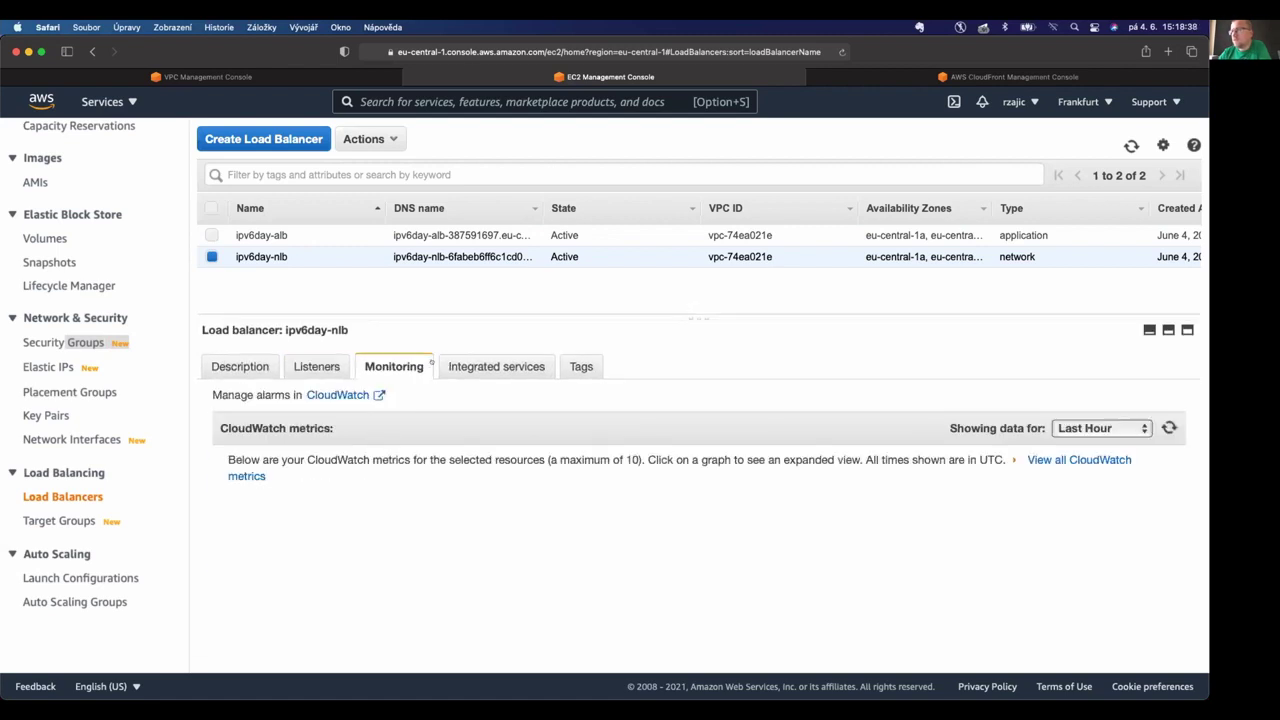
pyautogui.click(492, 367)
pyautogui.click(240, 367)
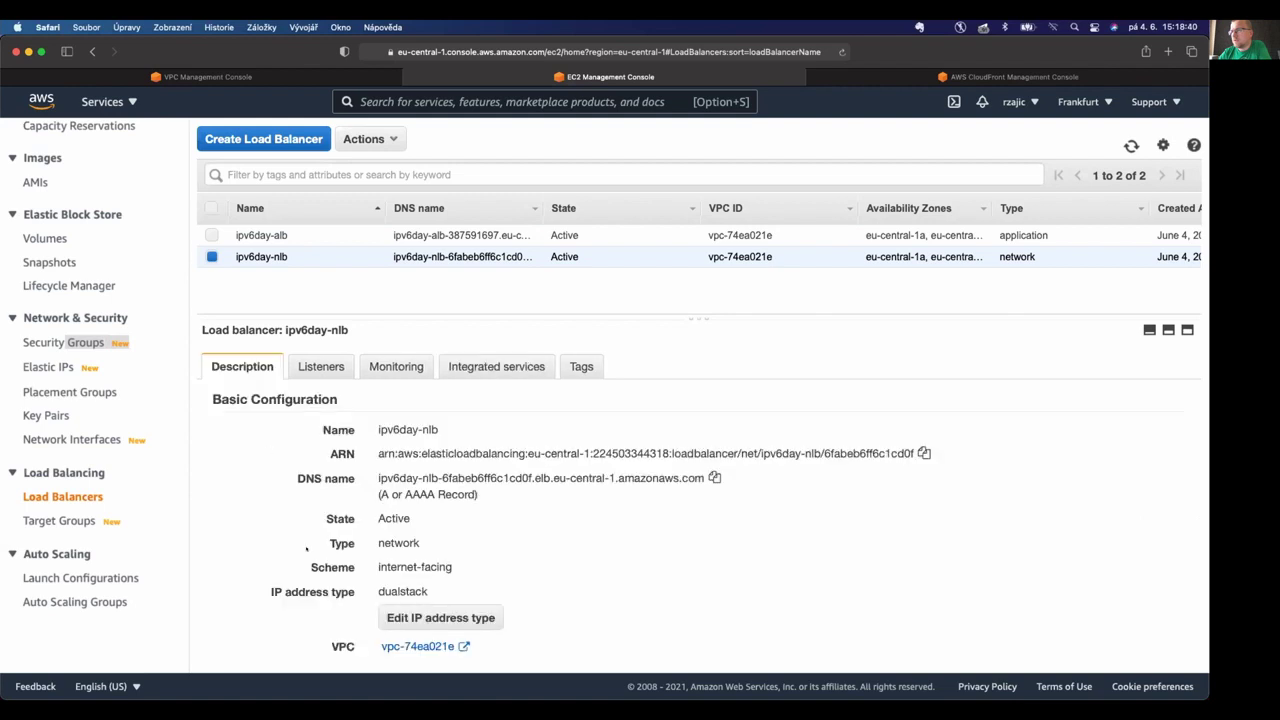
pyautogui.scroll(-5, 469, 486)
pyautogui.scroll(-1, 469, 486)
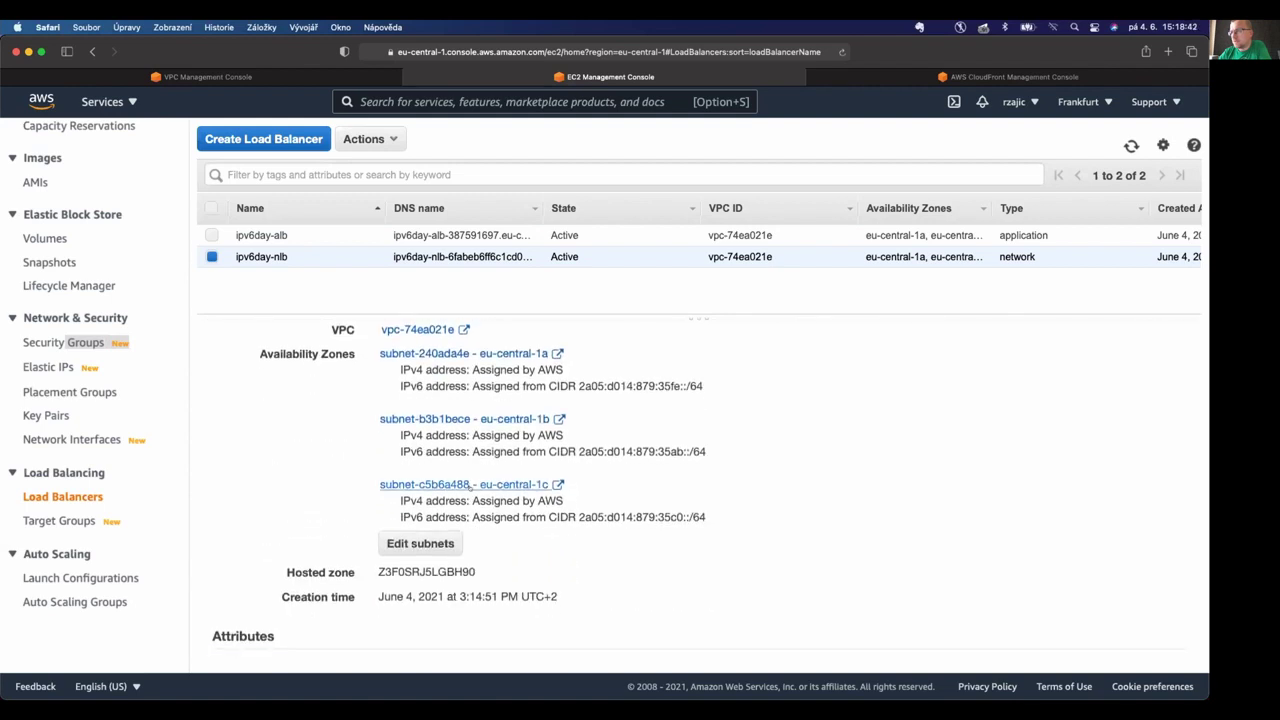
pyautogui.scroll(-2, 538, 531)
pyautogui.scroll(-1, 538, 531)
pyautogui.scroll(8, 538, 531)
pyautogui.click(480, 362)
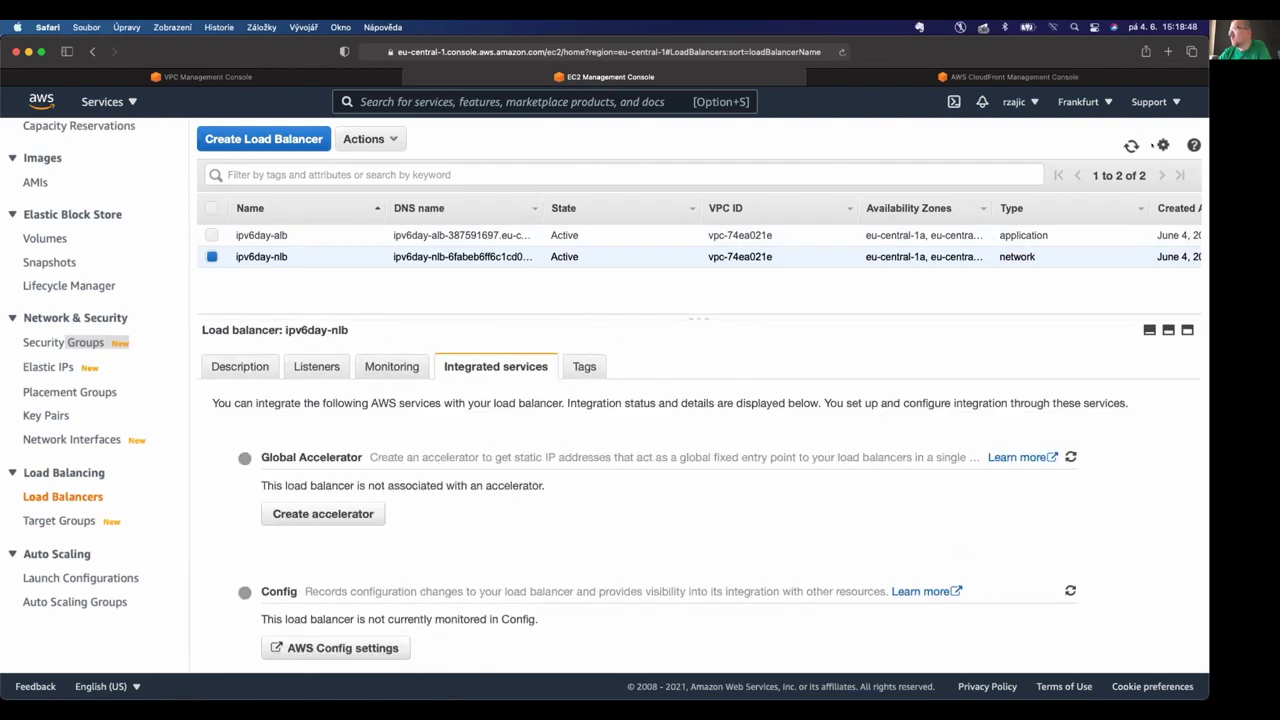
pyautogui.click(1162, 145)
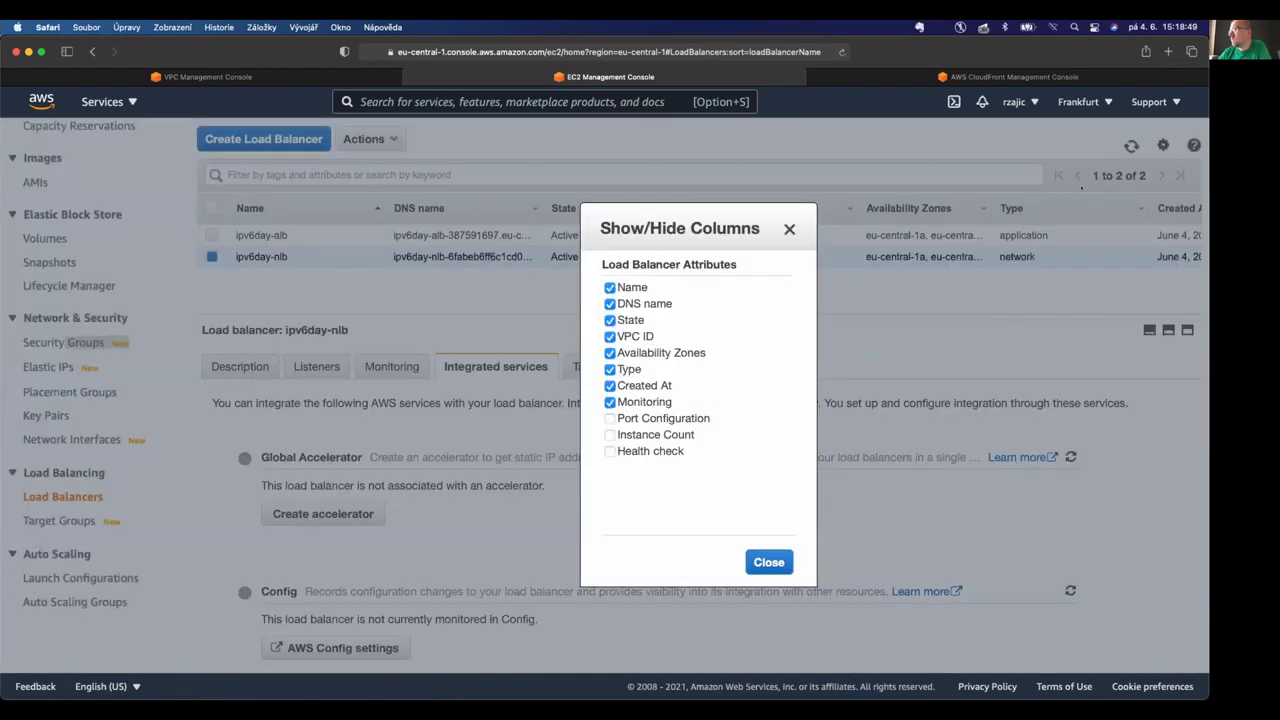
pyautogui.click(786, 229)
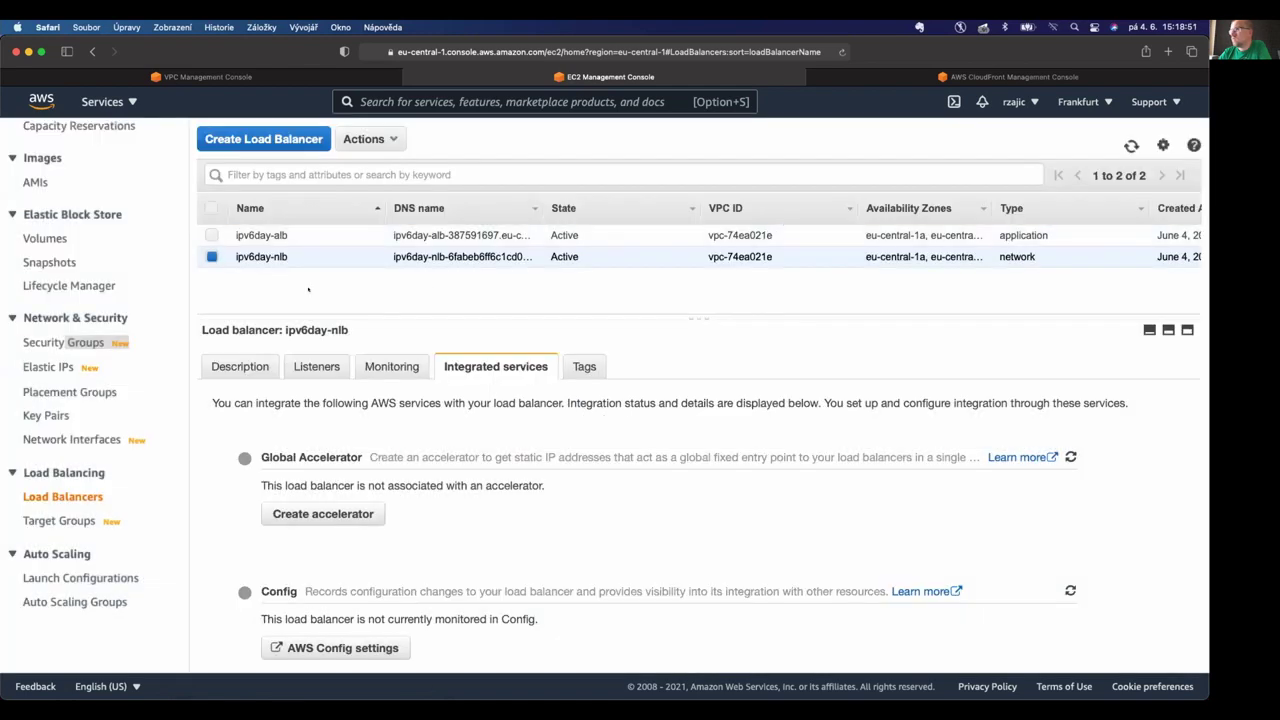
pyautogui.click(242, 367)
# Open the ipv6day-tg target group, check its target health, and filter the registered targets by healthy status.
pyautogui.click(52, 520)
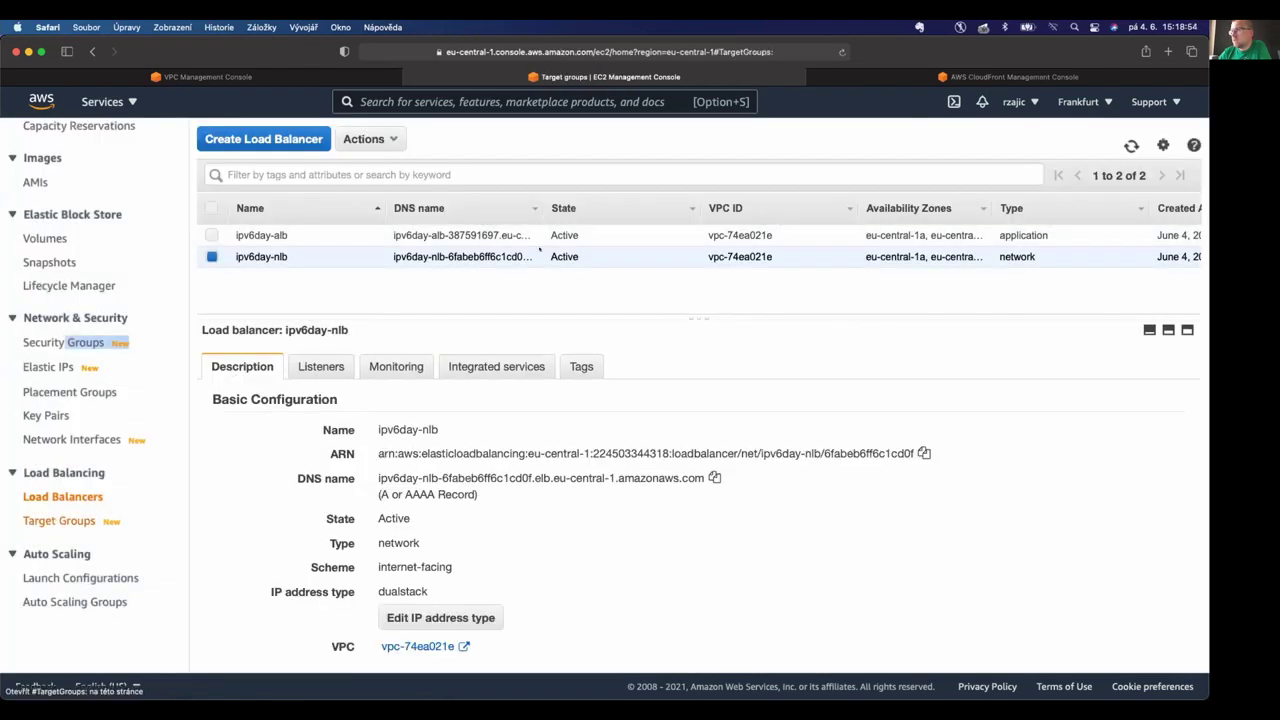
pyautogui.click(290, 331)
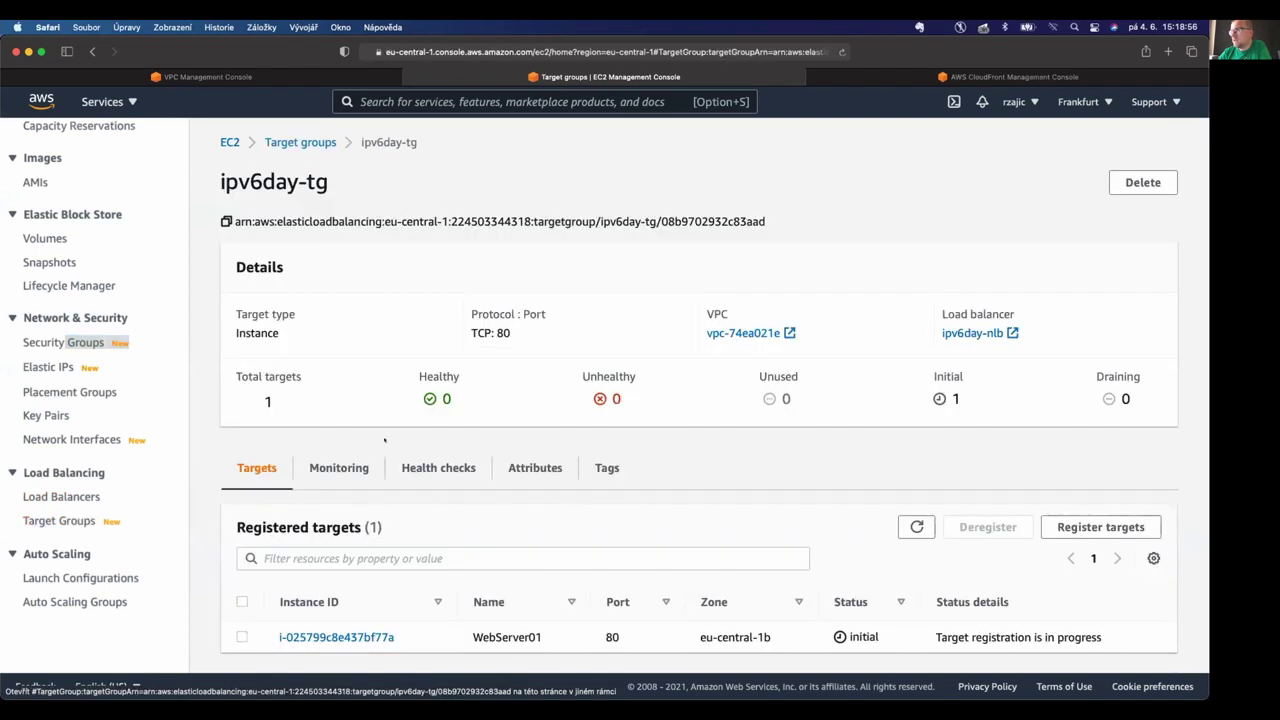
pyautogui.scroll(-1, 643, 507)
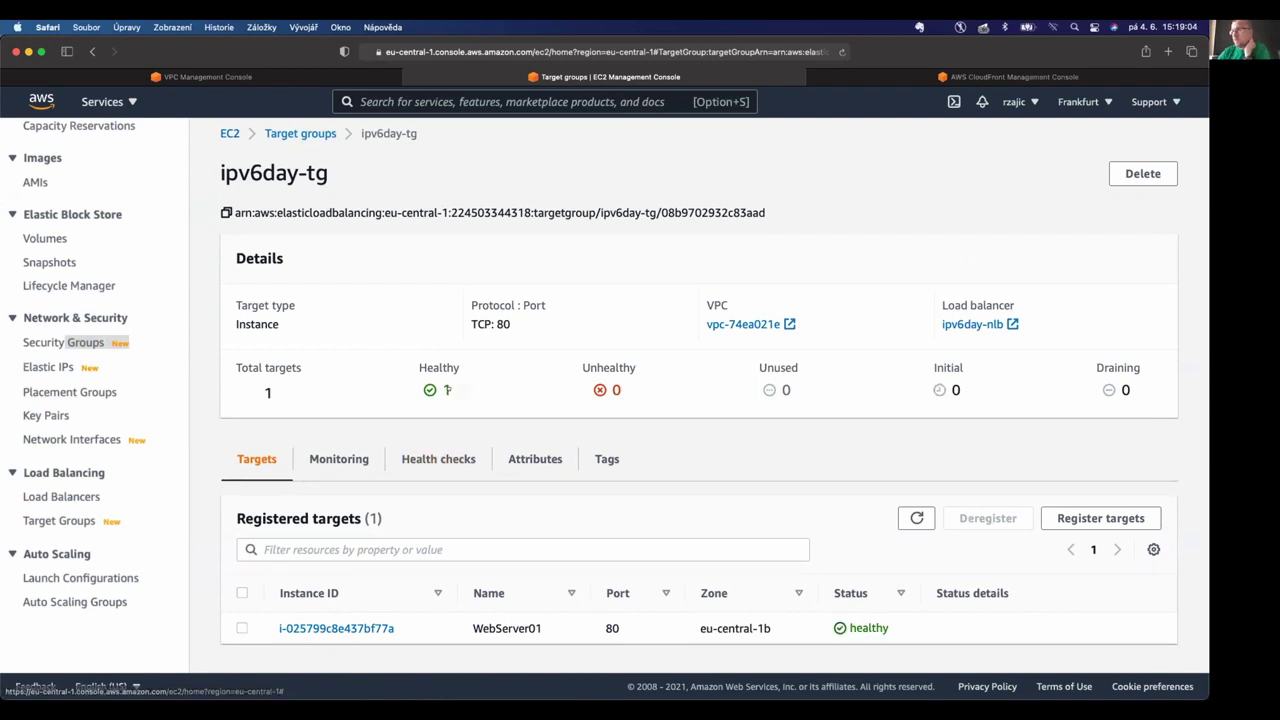
pyautogui.click(445, 389)
pyautogui.scroll(-1, 457, 389)
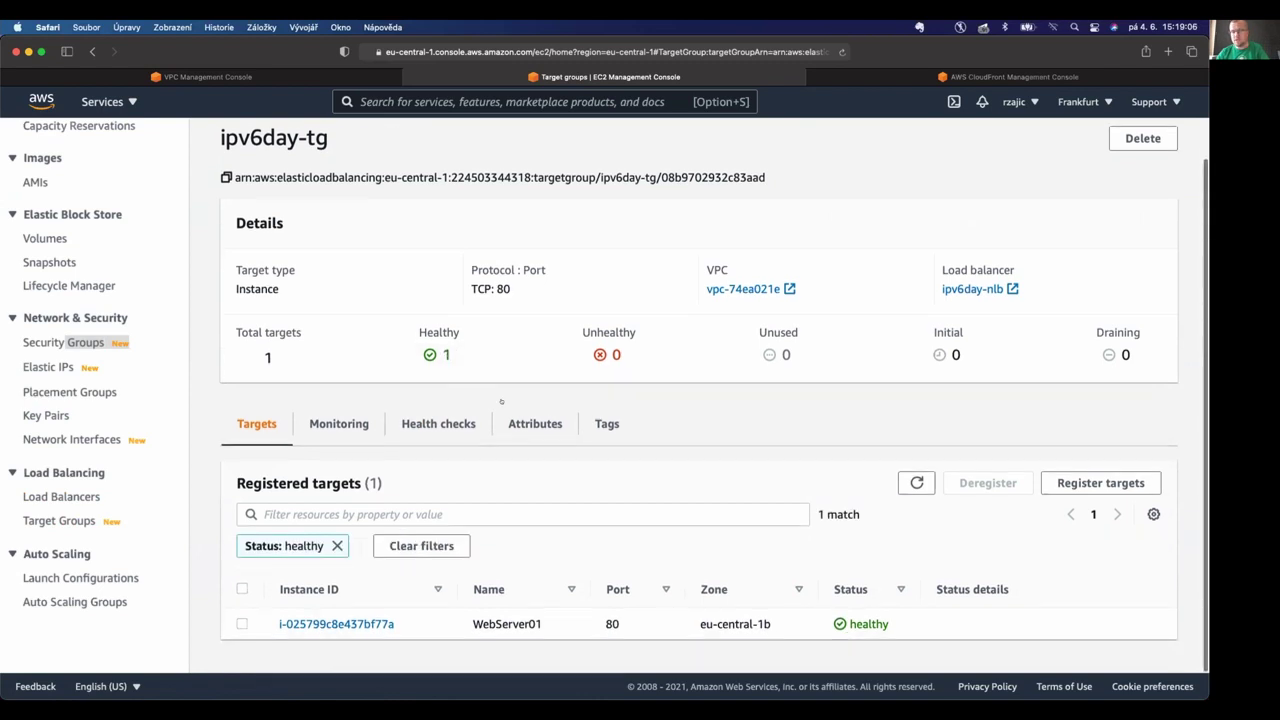
# Interrupt and repeat the curl request to the network load balancer in iTerm2, and check its packets in the tcpdump capture.
pyautogui.press('super+Tab')
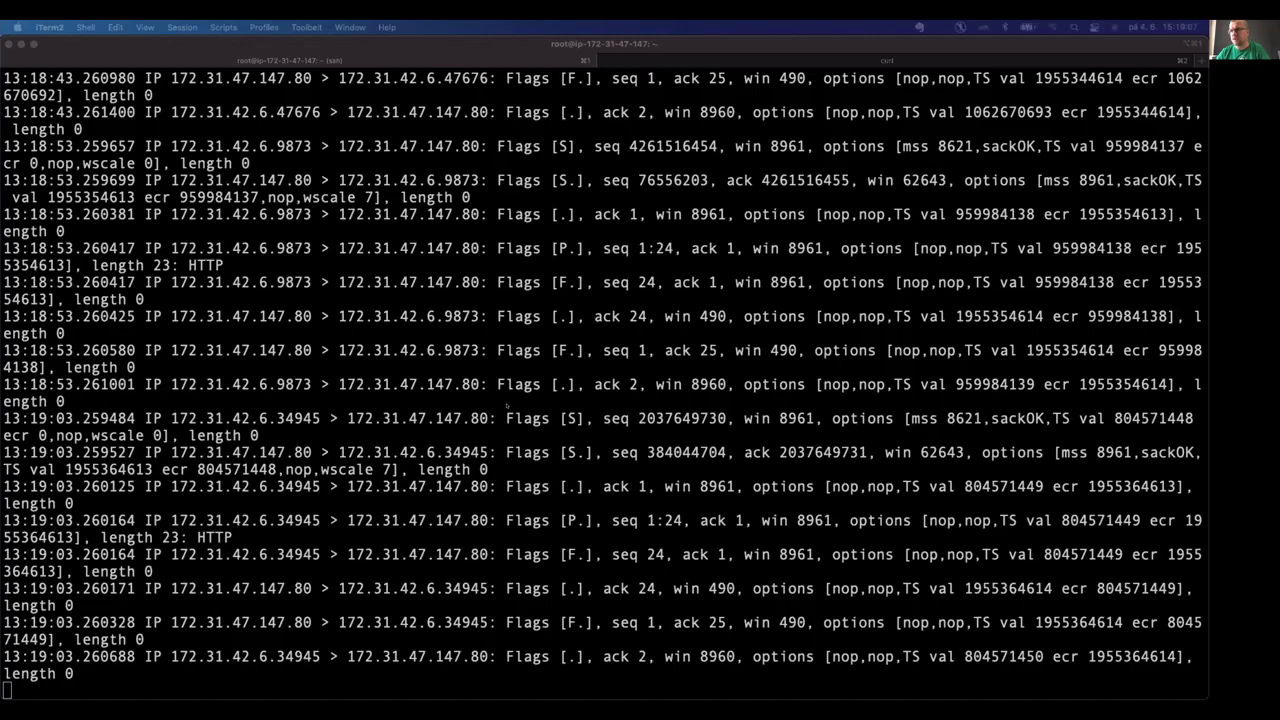
pyautogui.press('super+2')
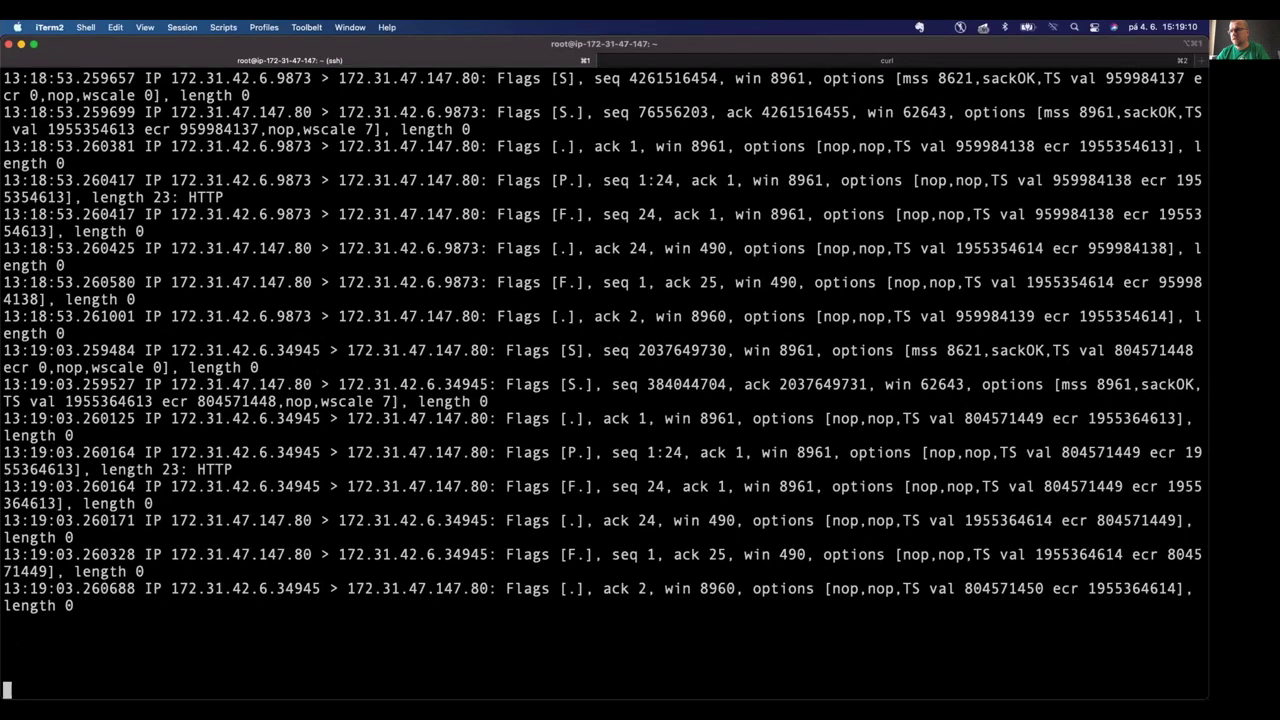
pyautogui.hotkey('ctrl', 'c')
pyautogui.press('Up')
pyautogui.press('Return')
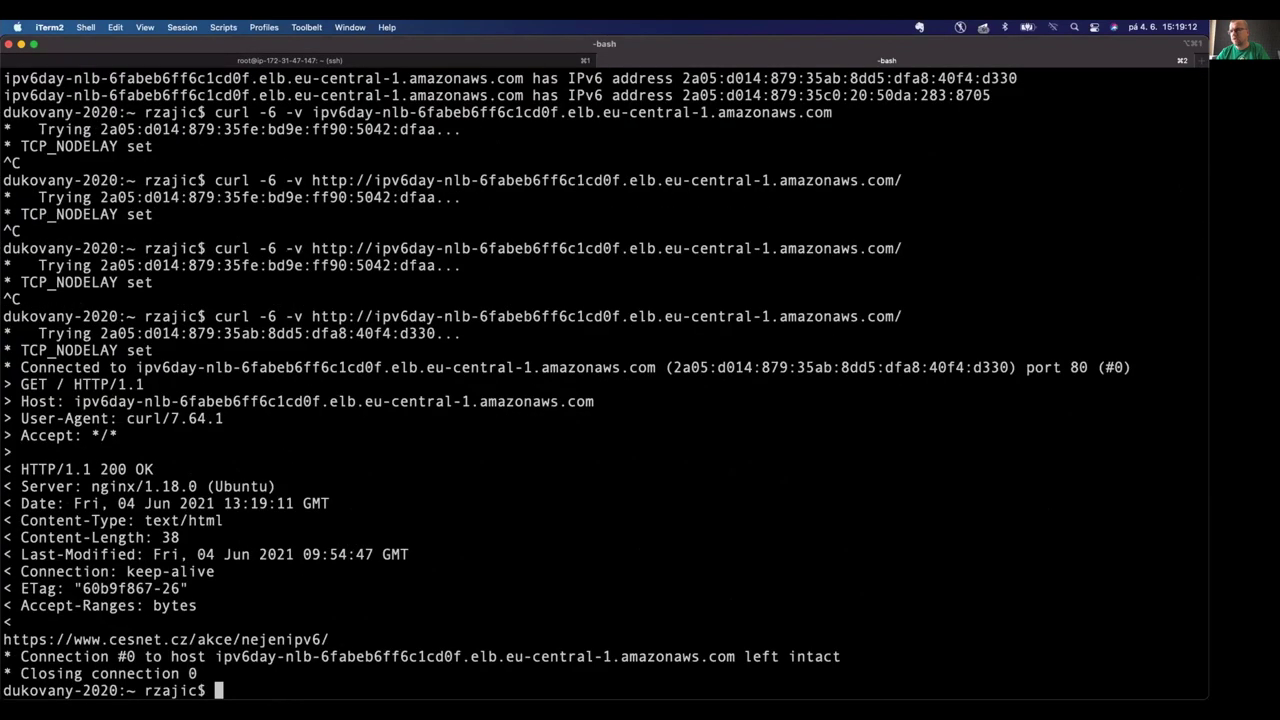
pyautogui.press('super+1')
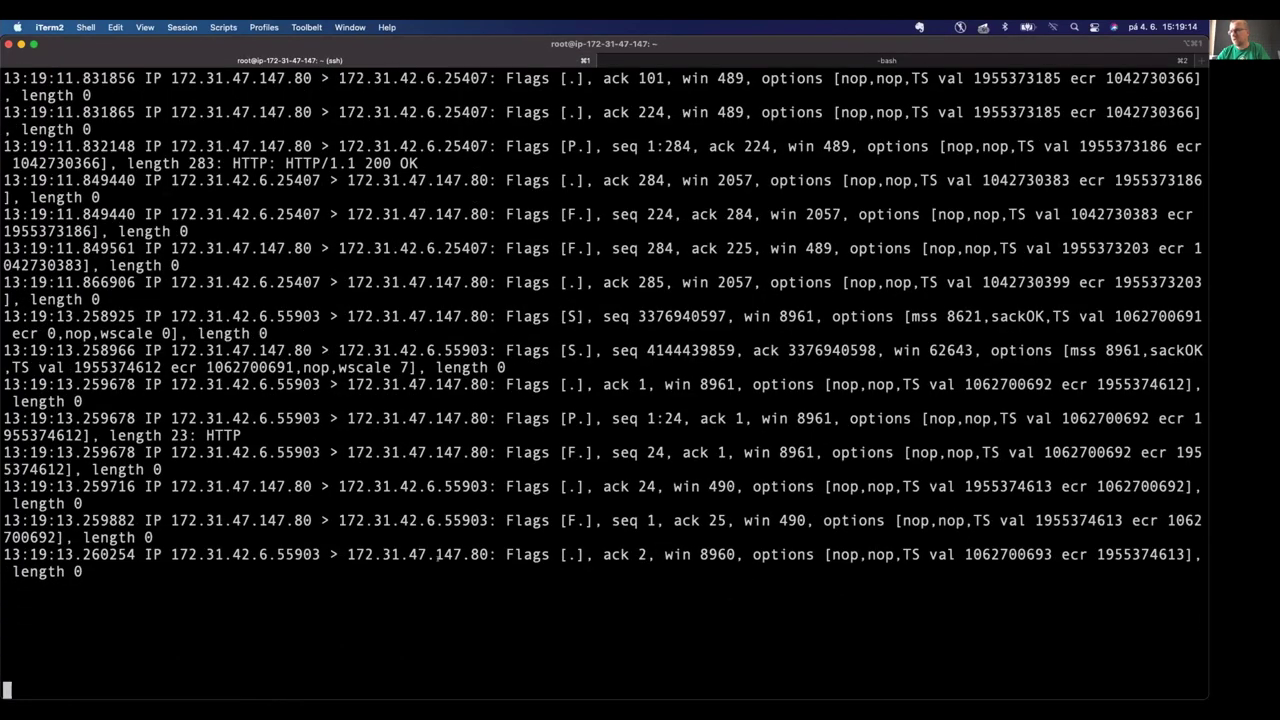
pyautogui.tripleClick(600, 521)
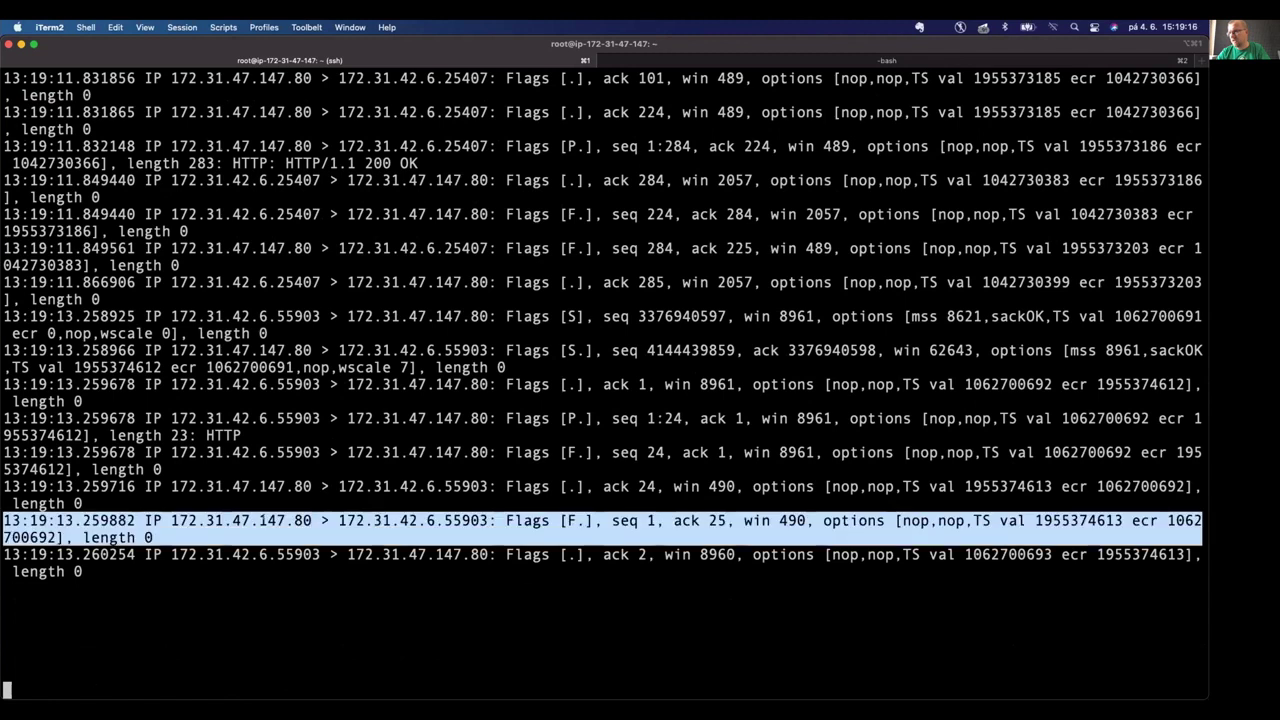
# Stop the packet capture and follow /var/log/nginx/access.log with tail -f.
pyautogui.hotkey('ctrl', 'c')
pyautogui.press('Up')
pyautogui.press('Return')
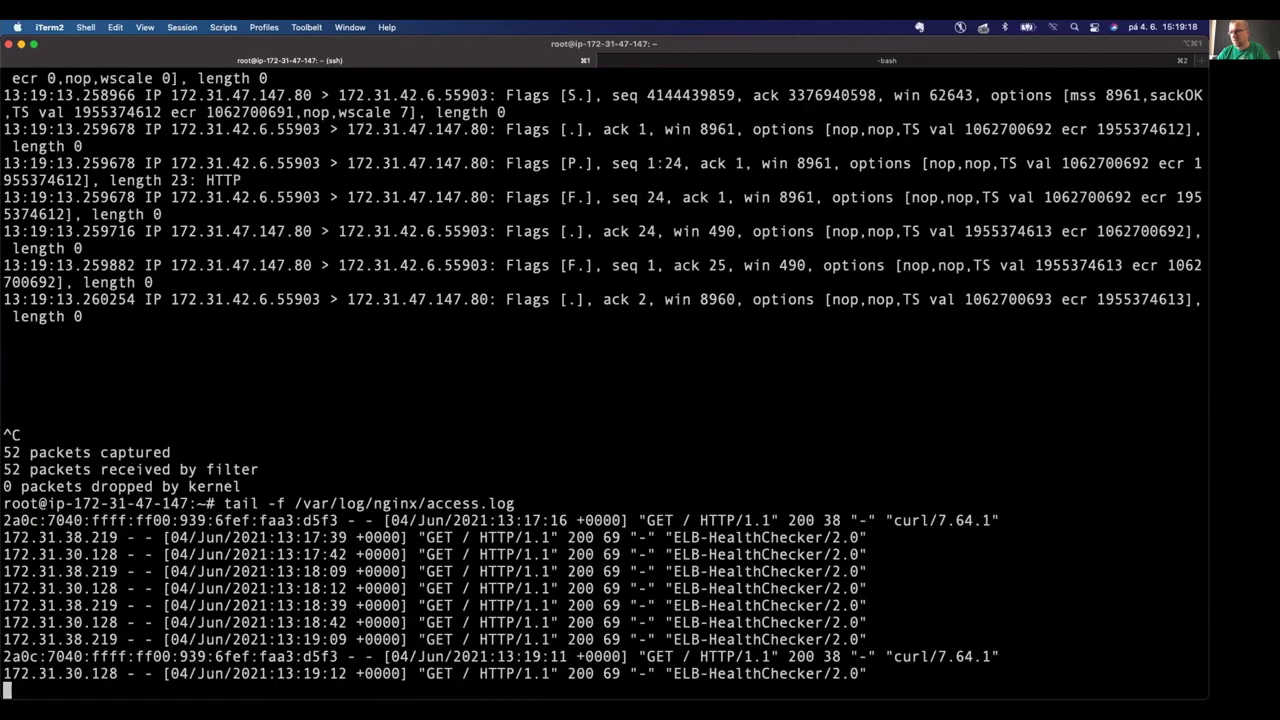
# Repeat the curl request to the network load balancer several times and check the client addresses in the access log.
pyautogui.press('super+2')
pyautogui.press('Up')
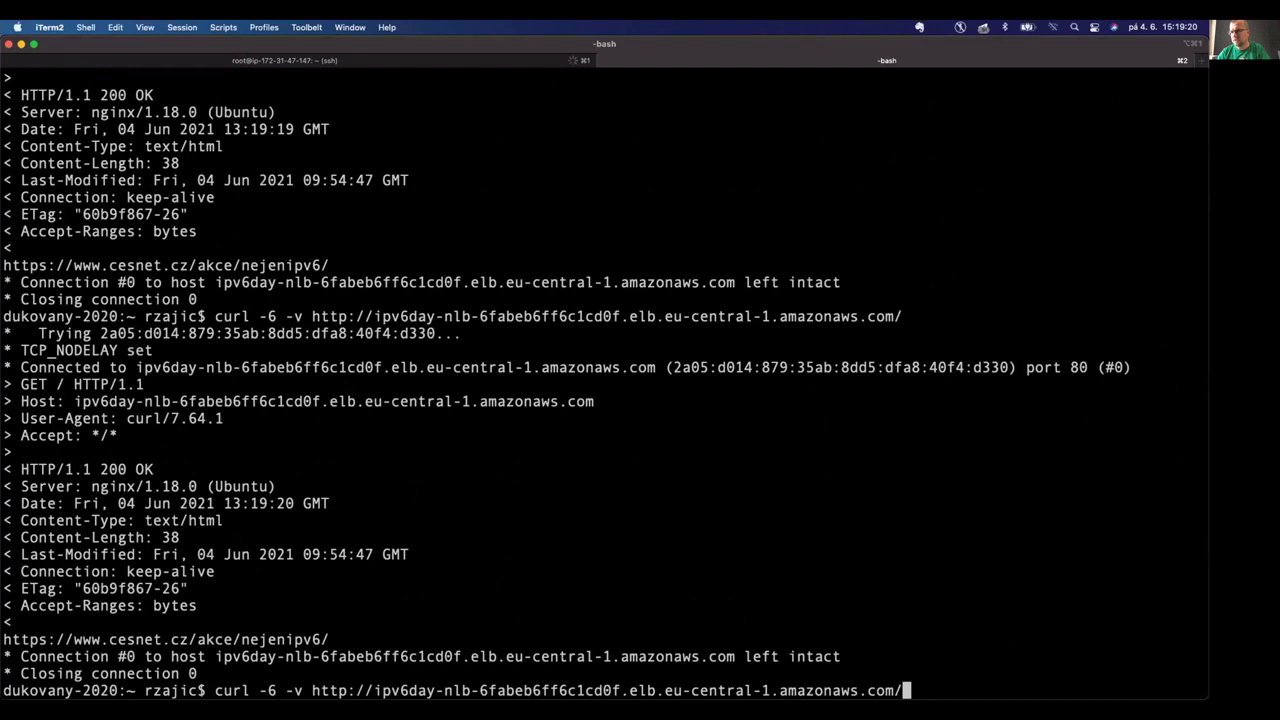
pyautogui.press('Return')
pyautogui.press('super+1')
pyautogui.tripleClick(185, 639)
pyautogui.click(274, 589)
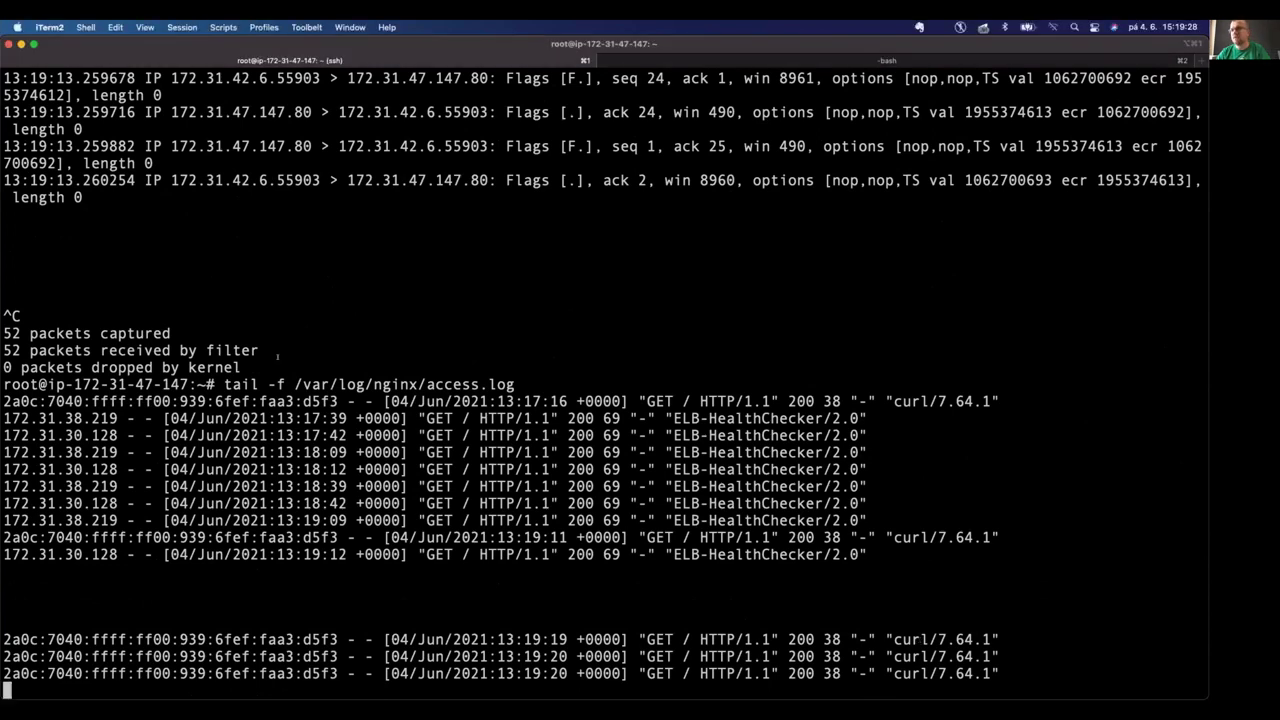
# Stop following the access log and list the web server's network interface addresses with ip a.
pyautogui.hotkey('ctrl', 'c')
pyautogui.write('ip a')
pyautogui.press('Return')
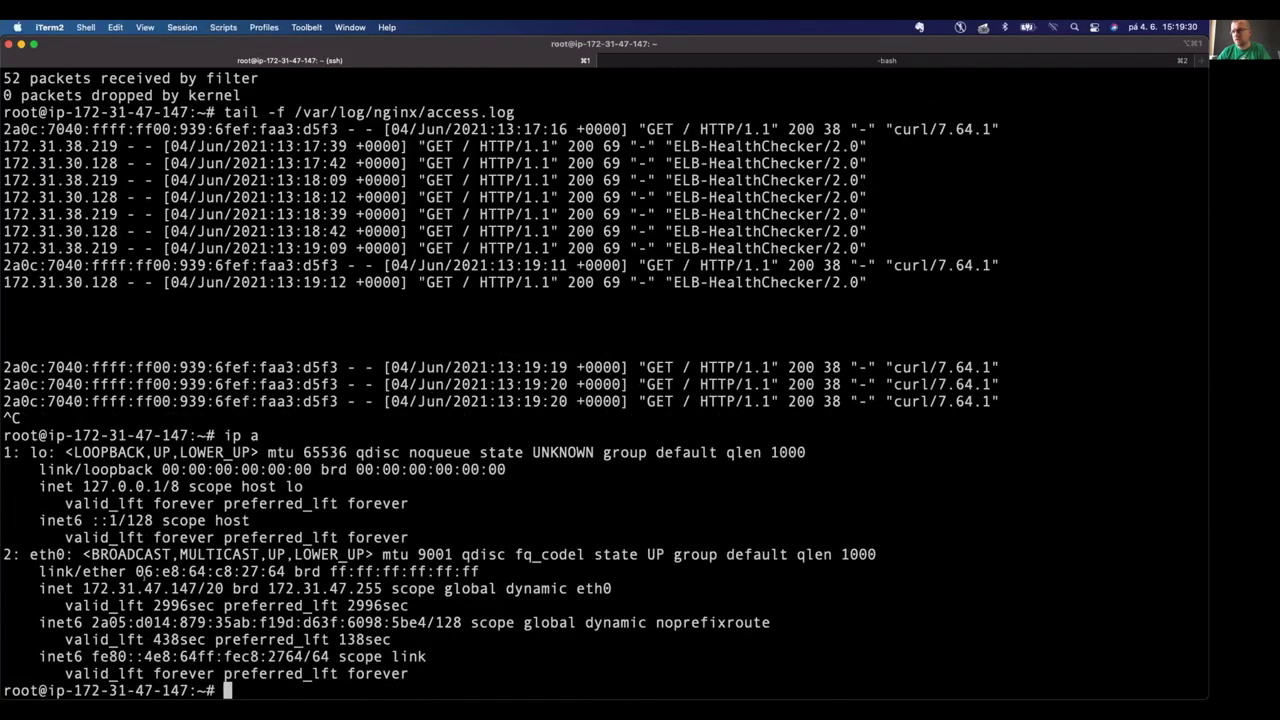
# Mark eth0's global IPv6 address, and repeat the curl request to the network load balancer in the local shell while Wireshark captures.
pyautogui.moveTo(91, 622); pyautogui.dragTo(426, 622)
pyautogui.press('super+Tab')
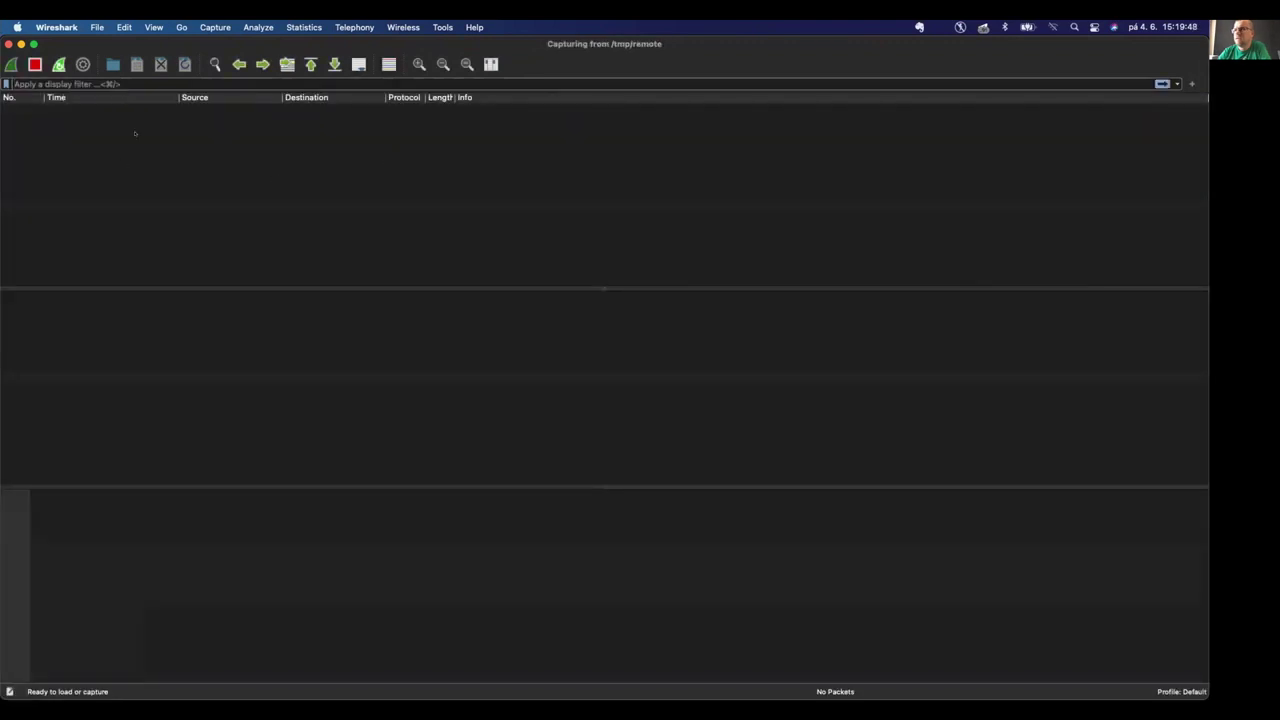
pyautogui.press('super+Tab')
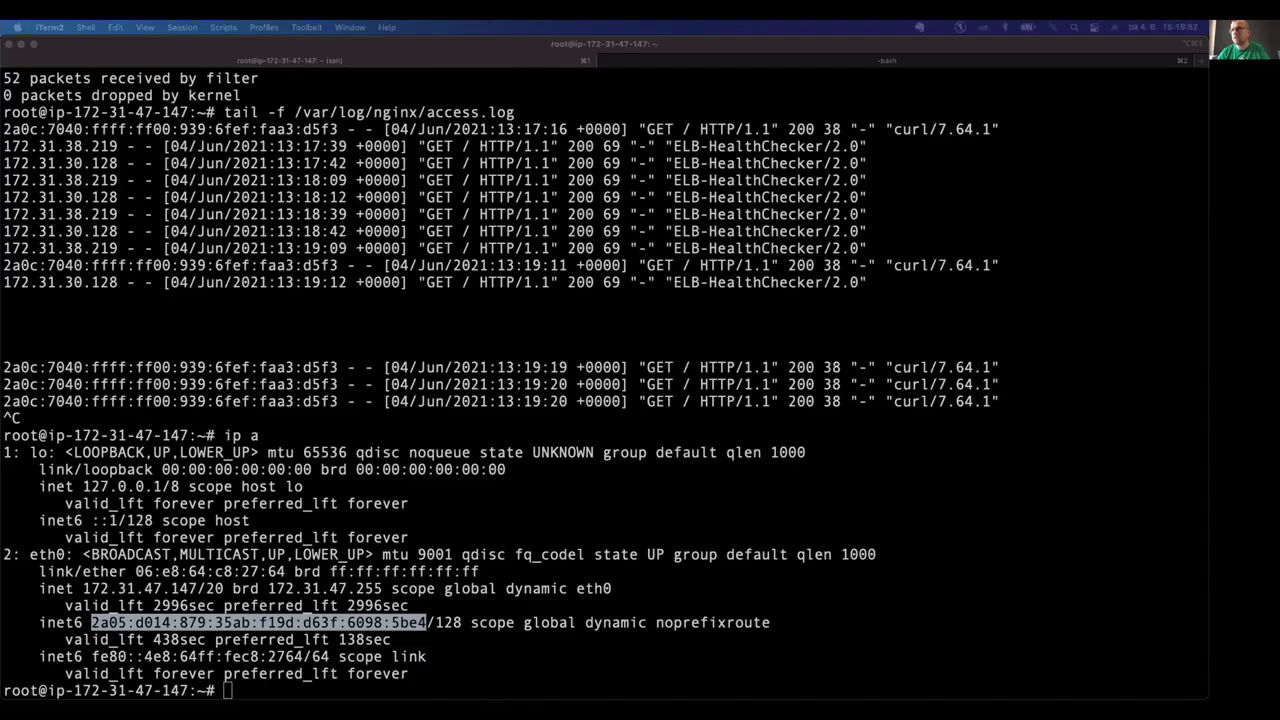
pyautogui.press('super+2')
pyautogui.hotkey('ctrl', 'u')
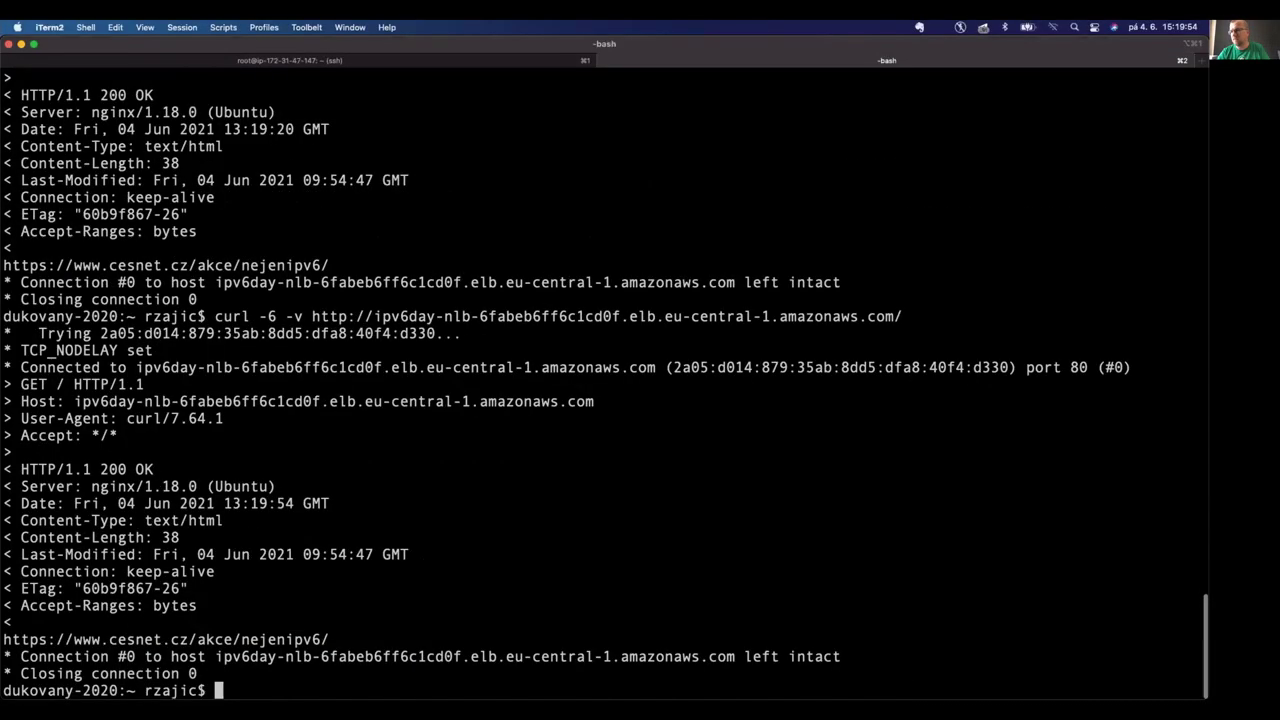
# Switch to Wireshark and follow the TCP stream of the captured GET / request in packet 13.
pyautogui.press('super+Tab')
pyautogui.click(417, 108)
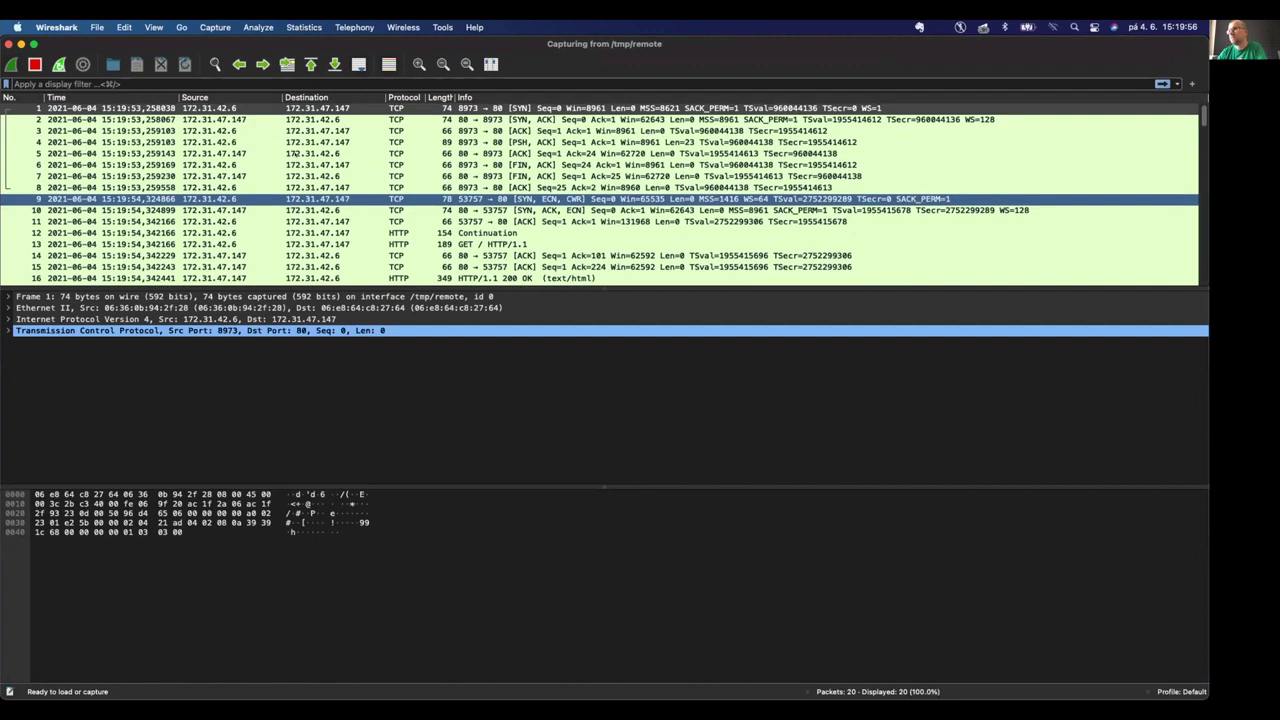
pyautogui.click(398, 233)
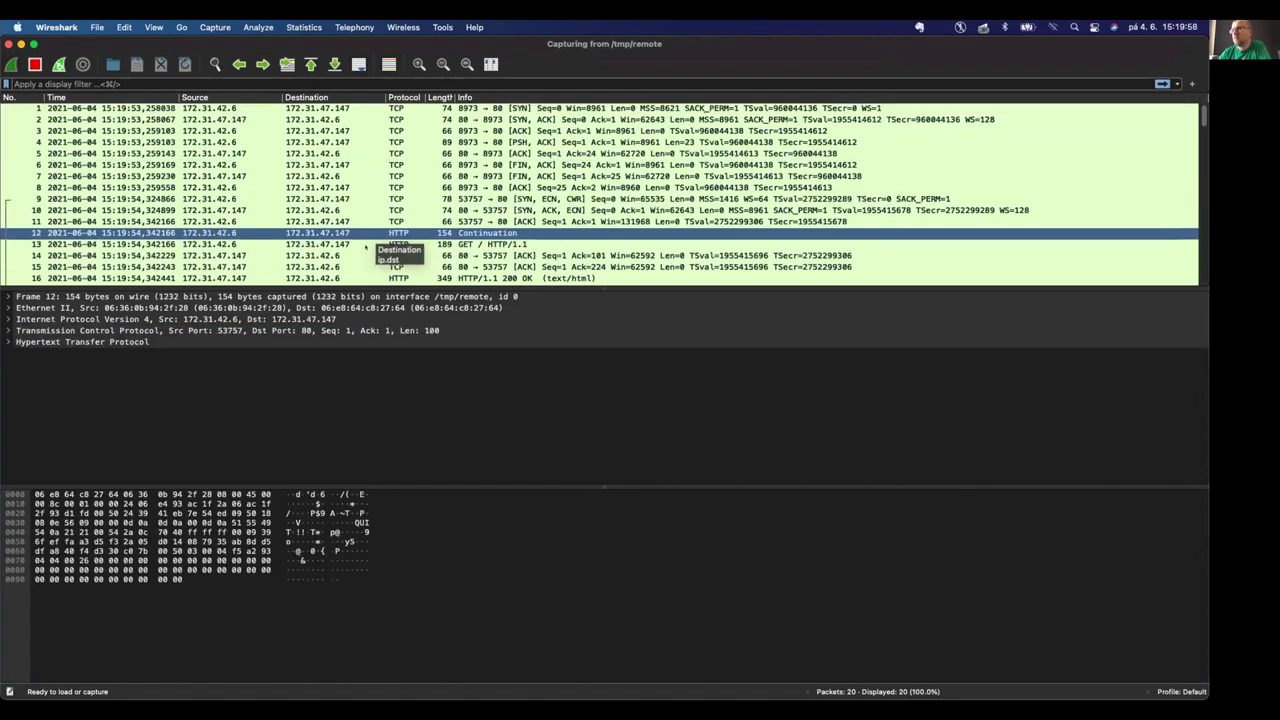
pyautogui.click(398, 244)
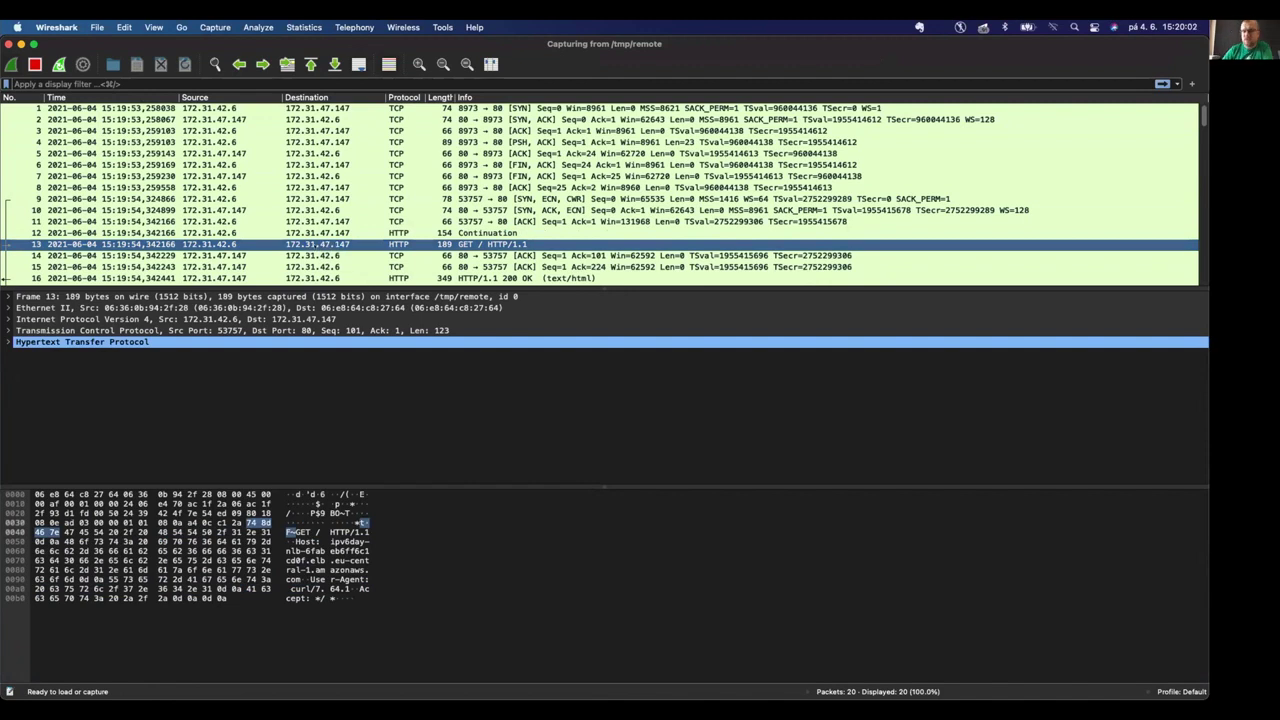
pyautogui.rightClick(318, 248)
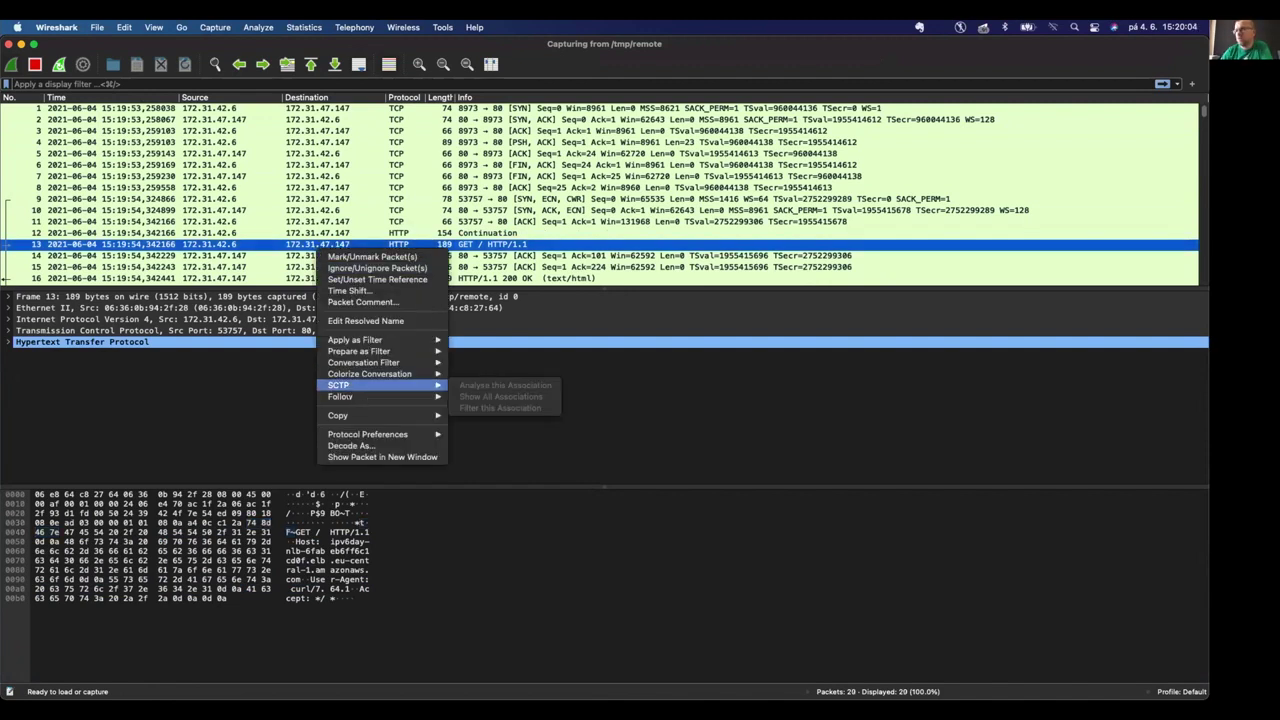
pyautogui.moveTo(340, 396)
pyautogui.click(480, 394)
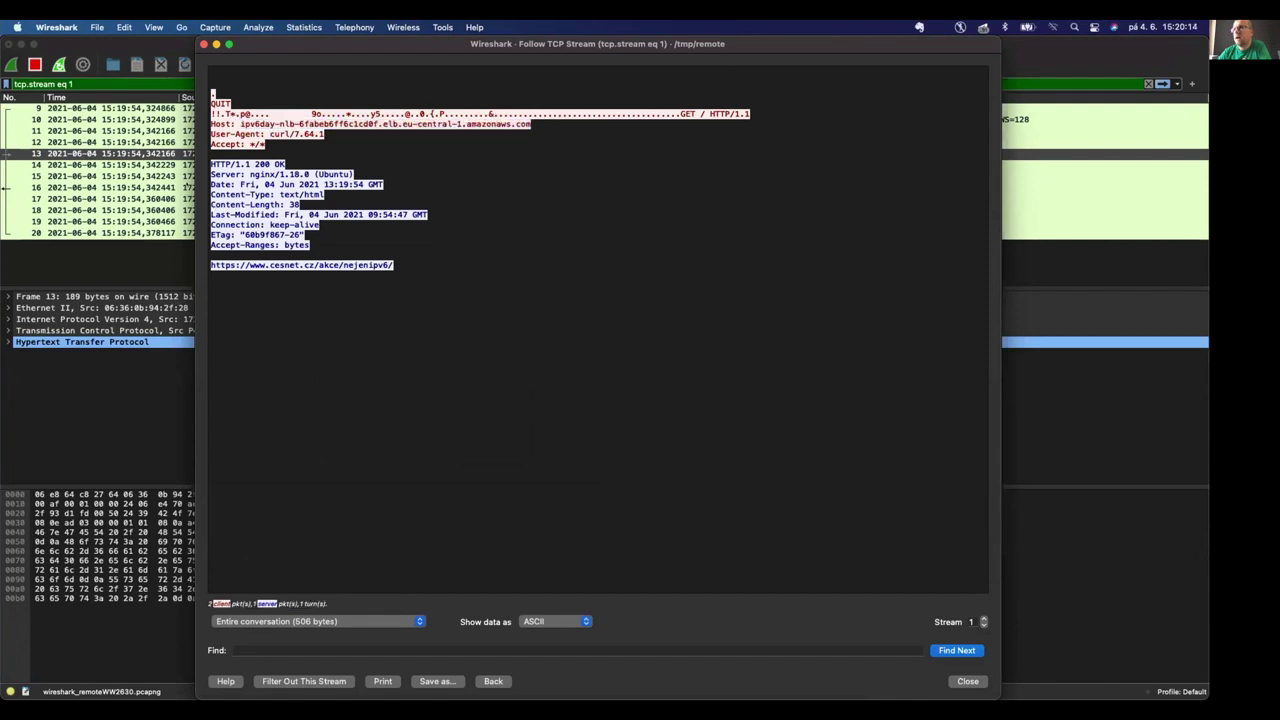
# Examine the bytes preceding the GET request in the followed TCP stream and close the stream window.
pyautogui.click(428, 265)
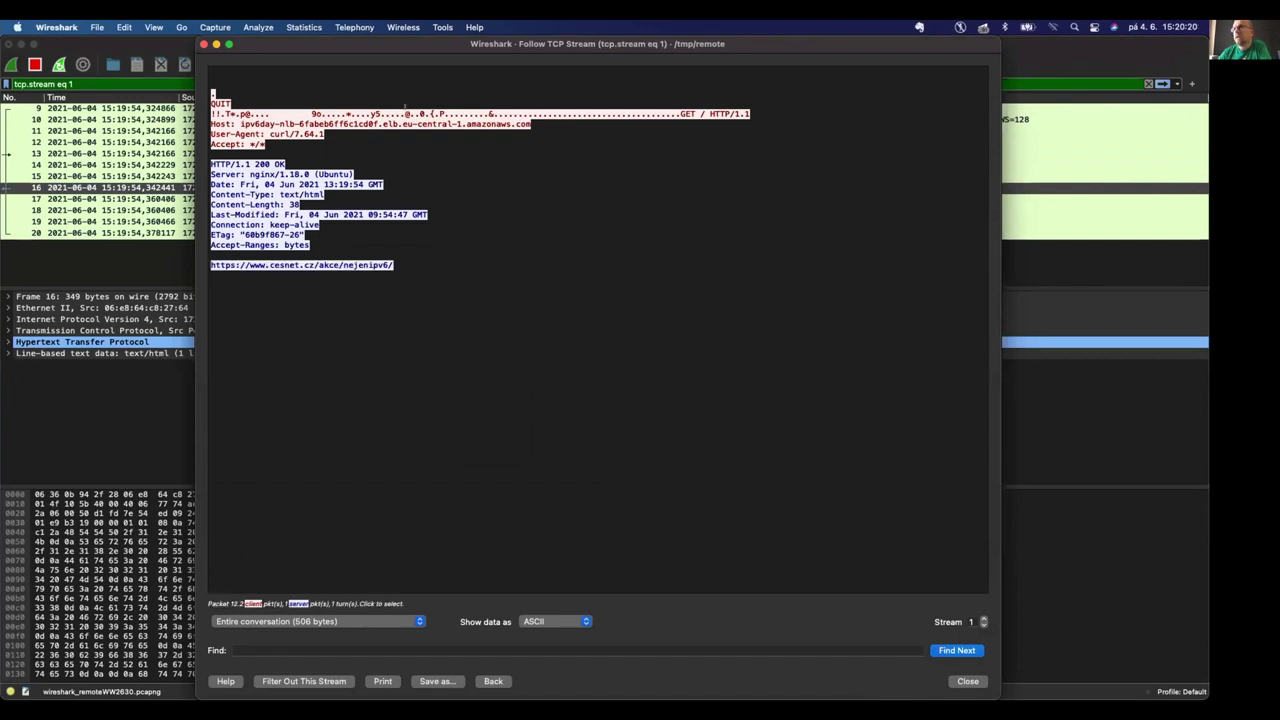
pyautogui.click(679, 107)
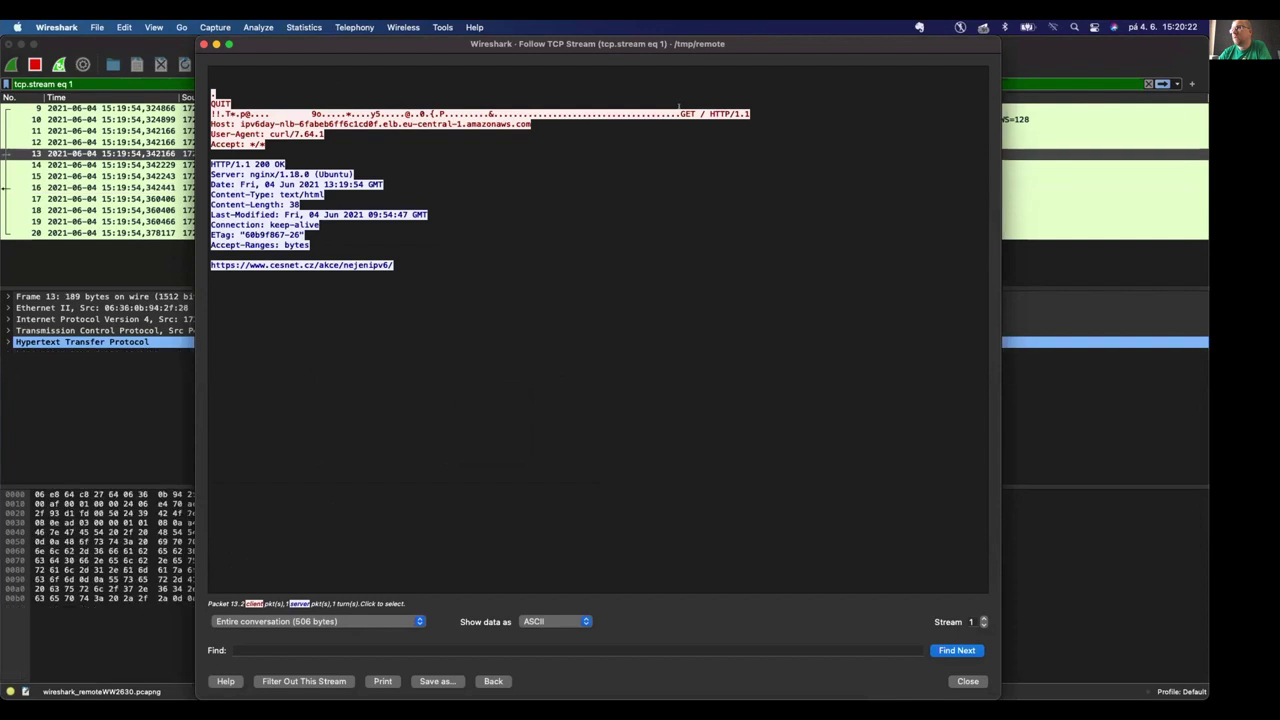
pyautogui.moveTo(679, 108); pyautogui.dragTo(160, 87)
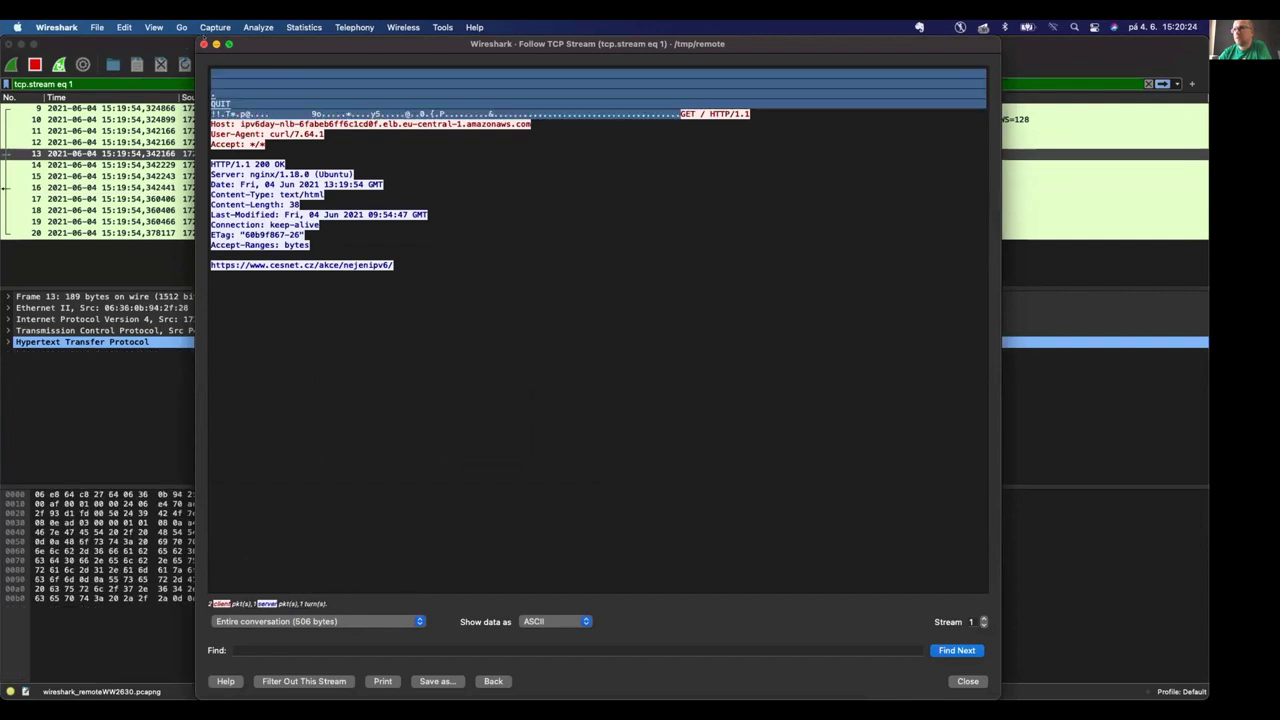
pyautogui.click(102, 379)
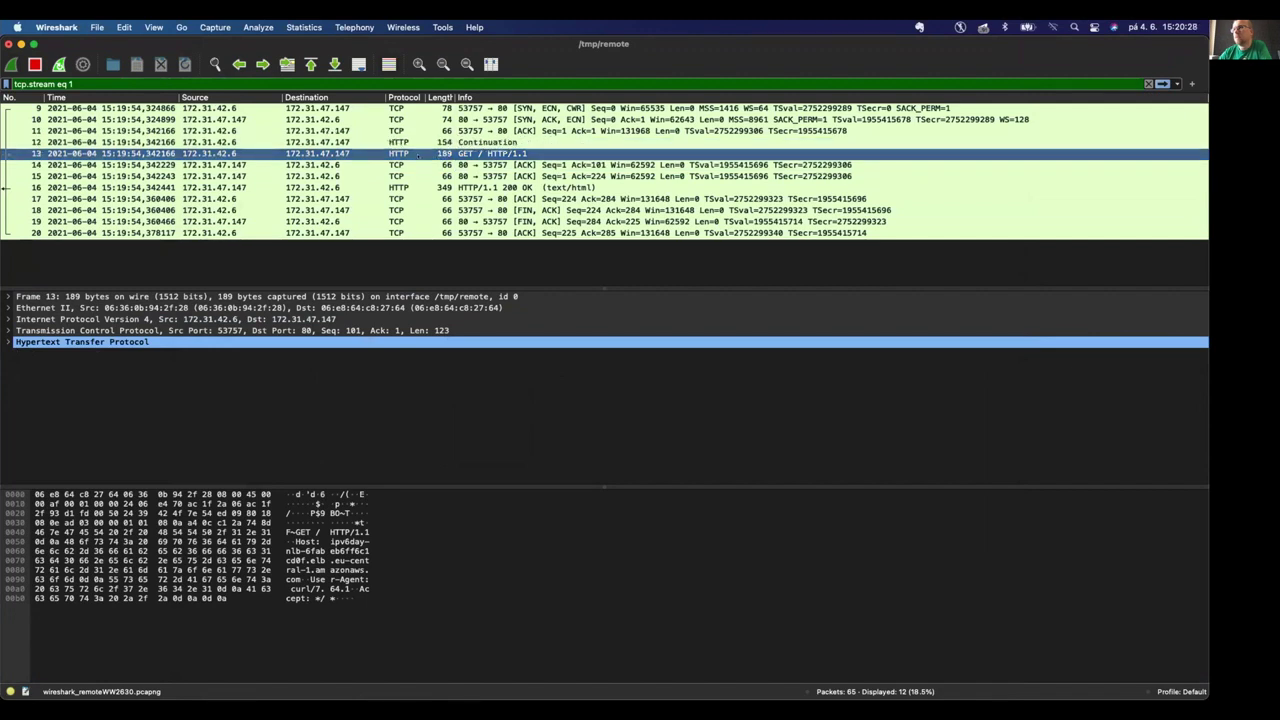
# Step through the TCP handshake packets 9 to 11 of the filtered stream and examine their details.
pyautogui.press('Up')
pyautogui.press('Up')
pyautogui.press('Up')
pyautogui.press('Up')
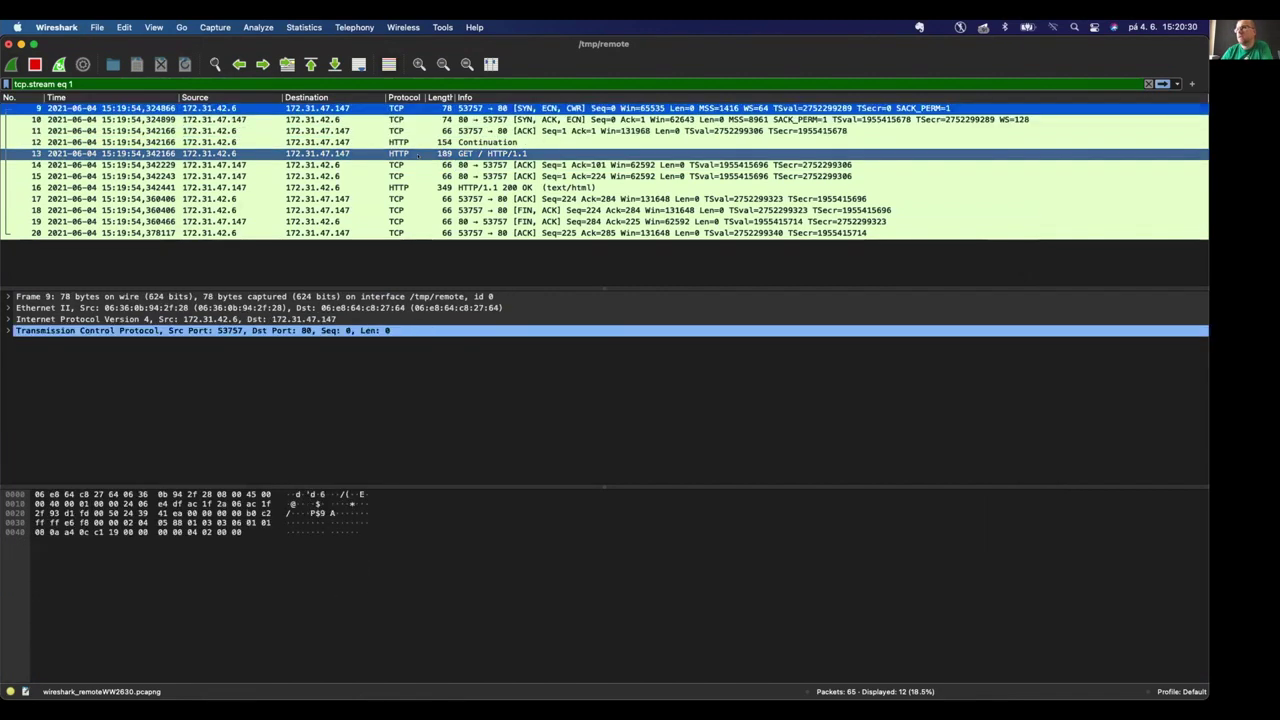
pyautogui.press('Down')
pyautogui.press('Up')
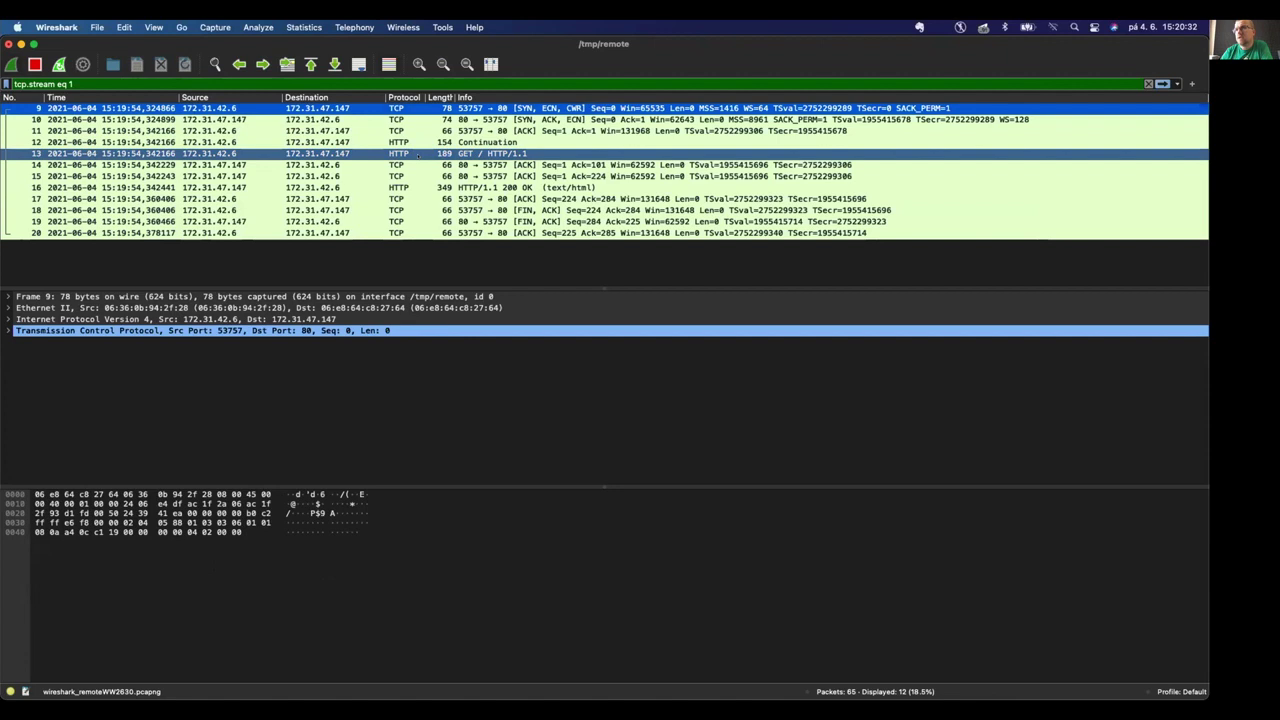
pyautogui.press('Down')
pyautogui.press('Down')
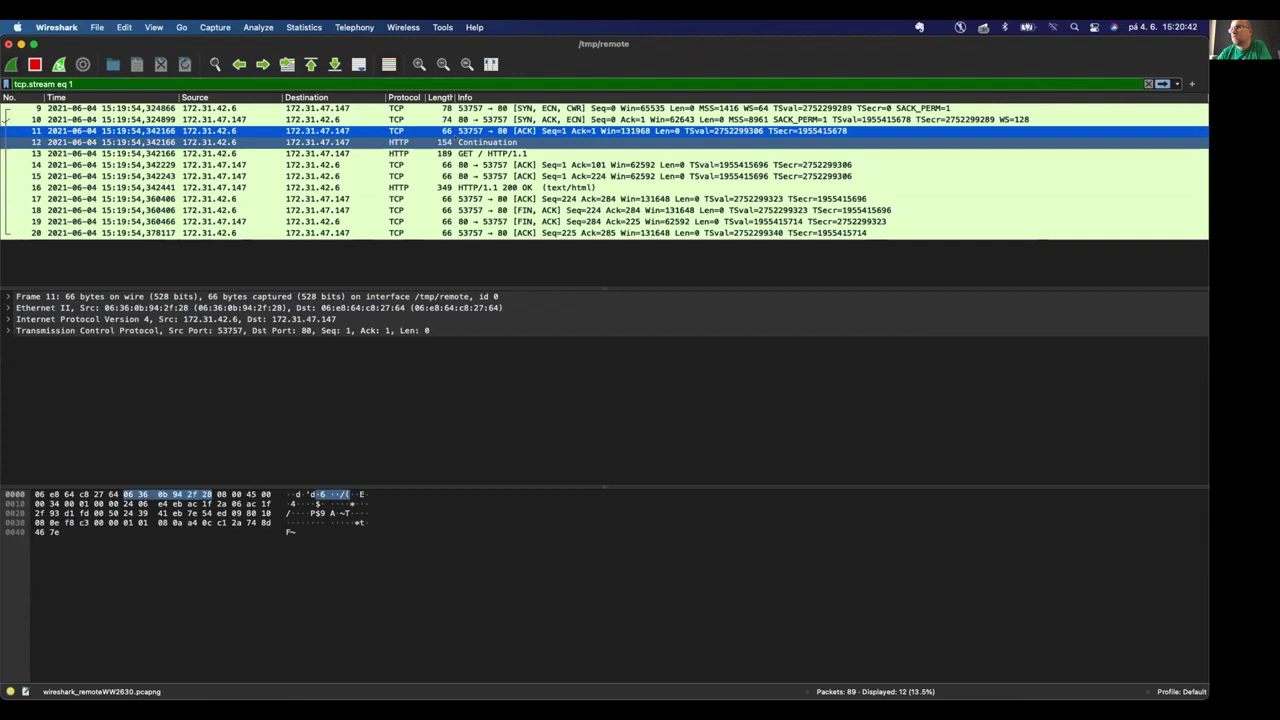
# Inspect the Continuation packet's data bytes and compare them with the network load balancer's IPv6 prefix in the iTerm2 curl output.
pyautogui.click(455, 141)
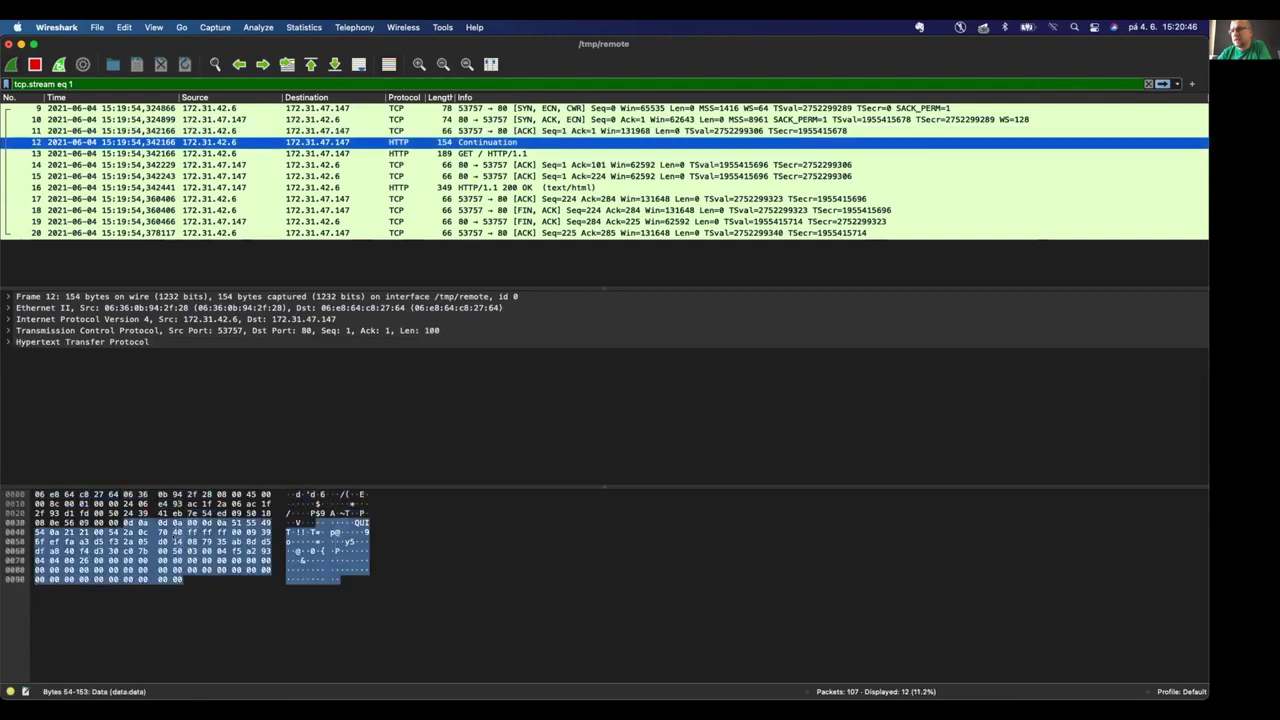
pyautogui.click(178, 522)
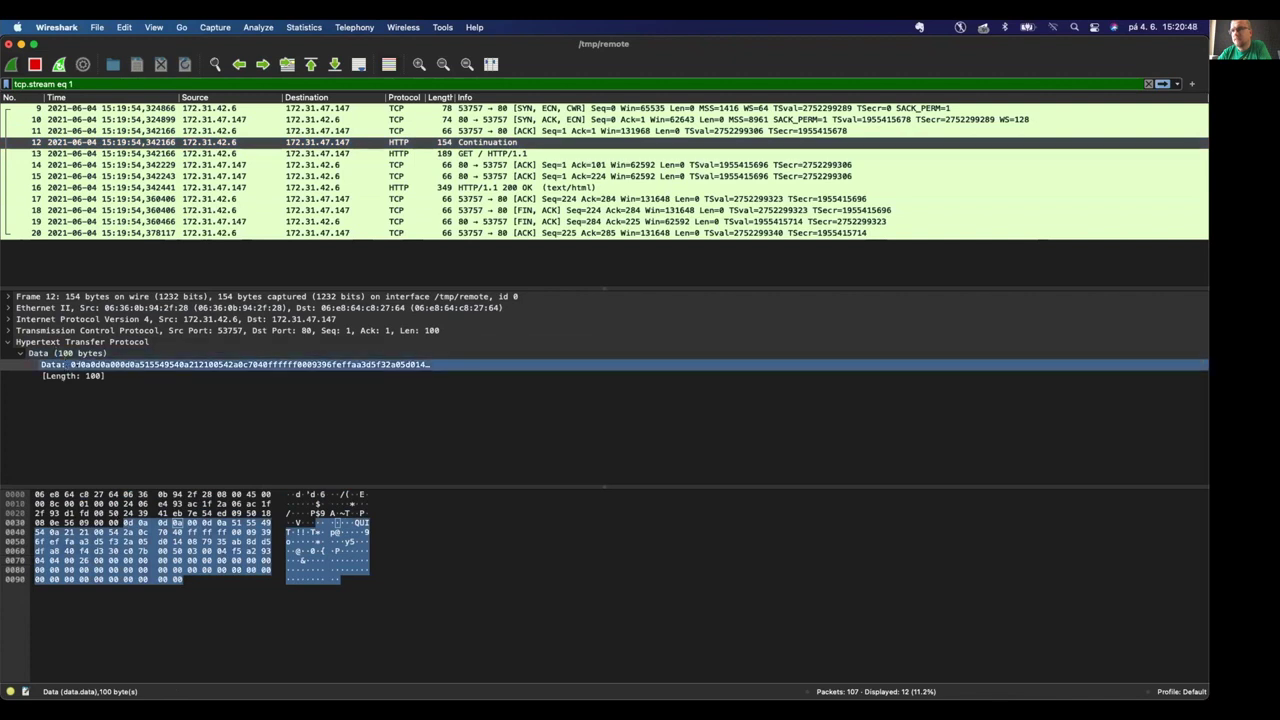
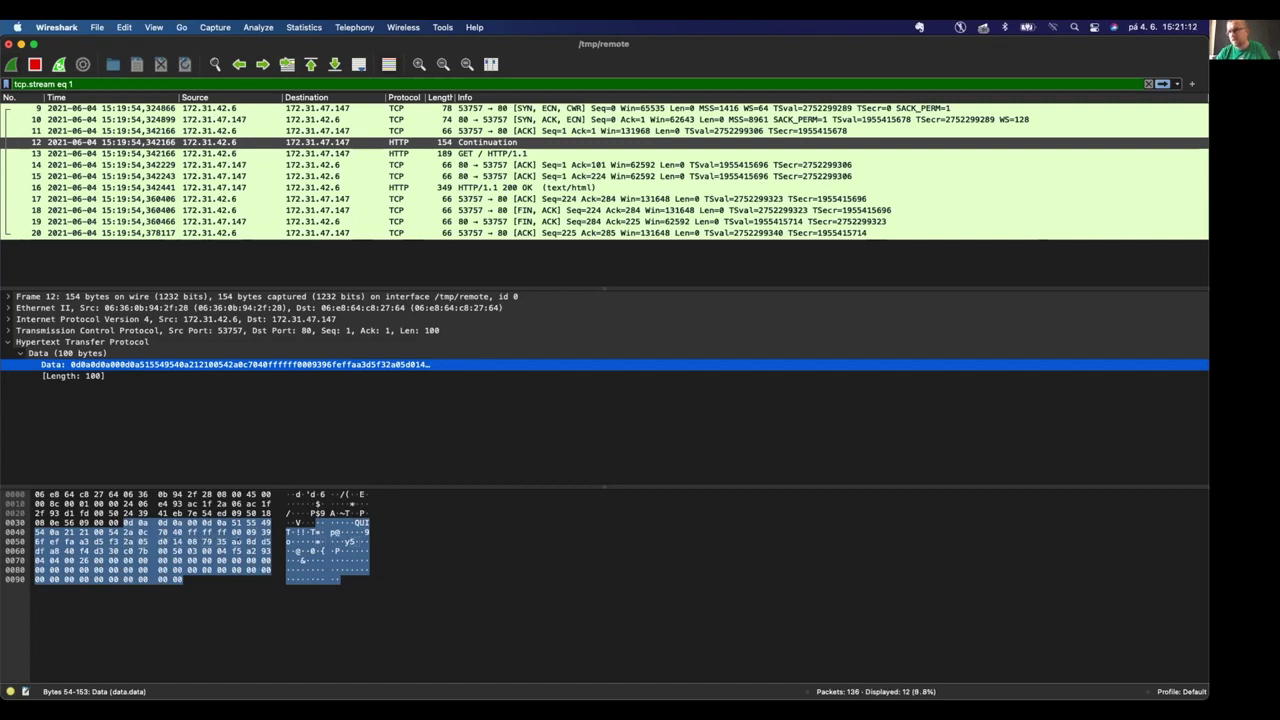
pyautogui.press('super+Tab')
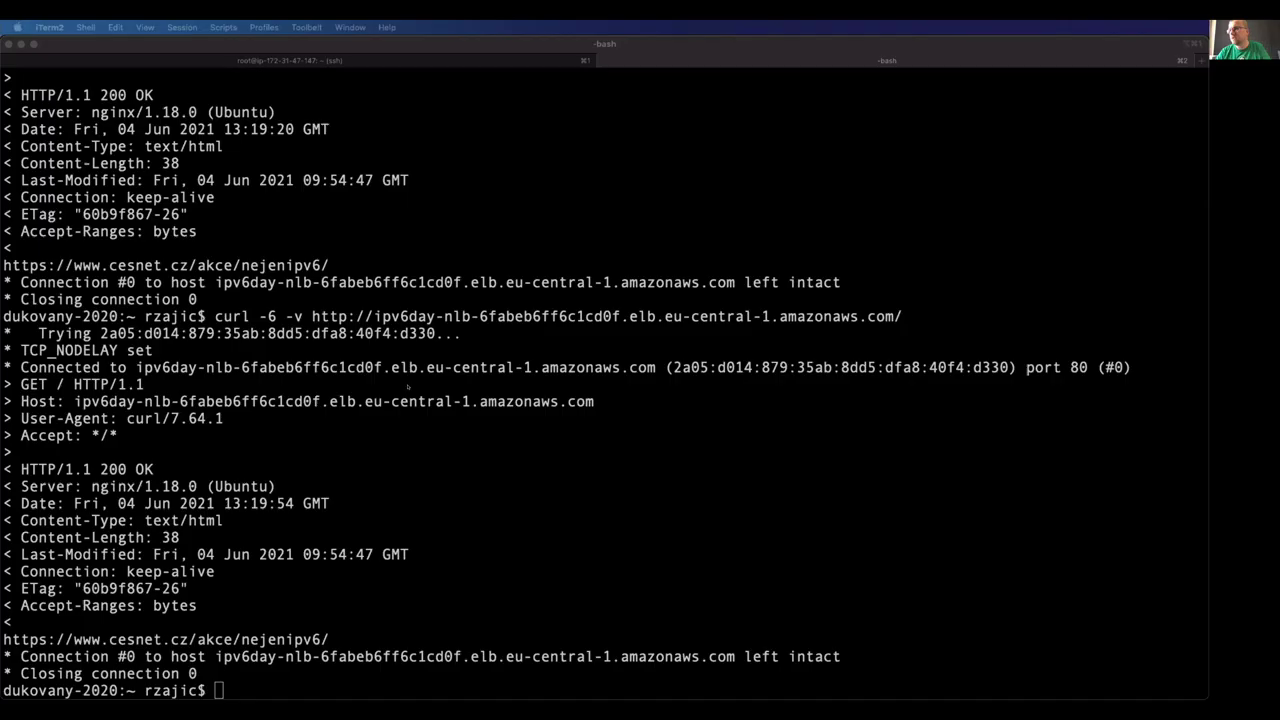
pyautogui.moveTo(101, 333); pyautogui.dragTo(188, 333)
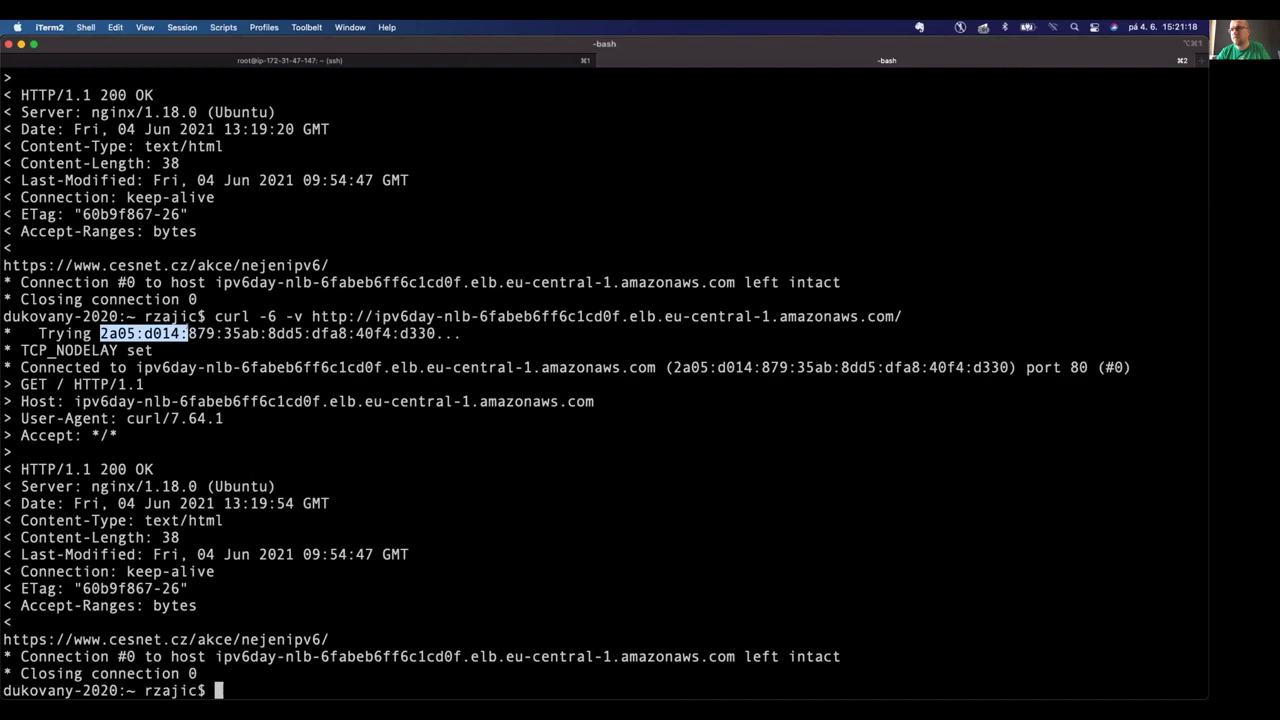
pyautogui.press('super+Tab')
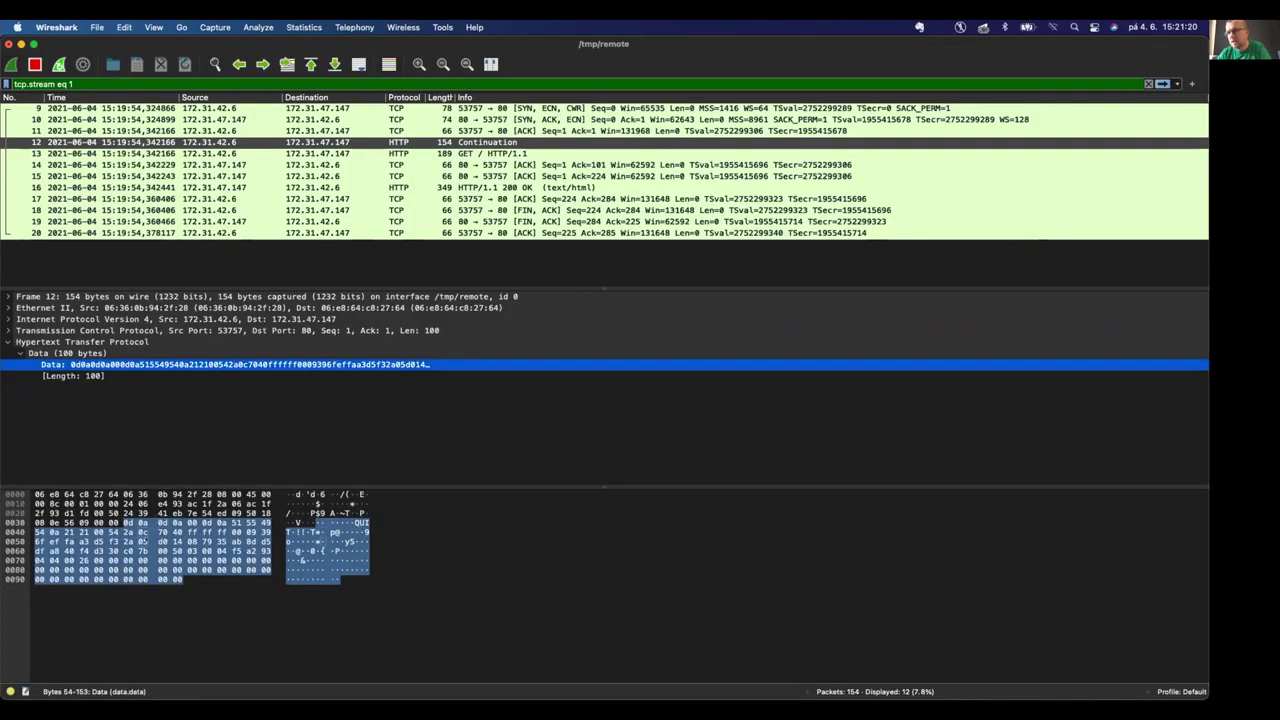
pyautogui.click(128, 541)
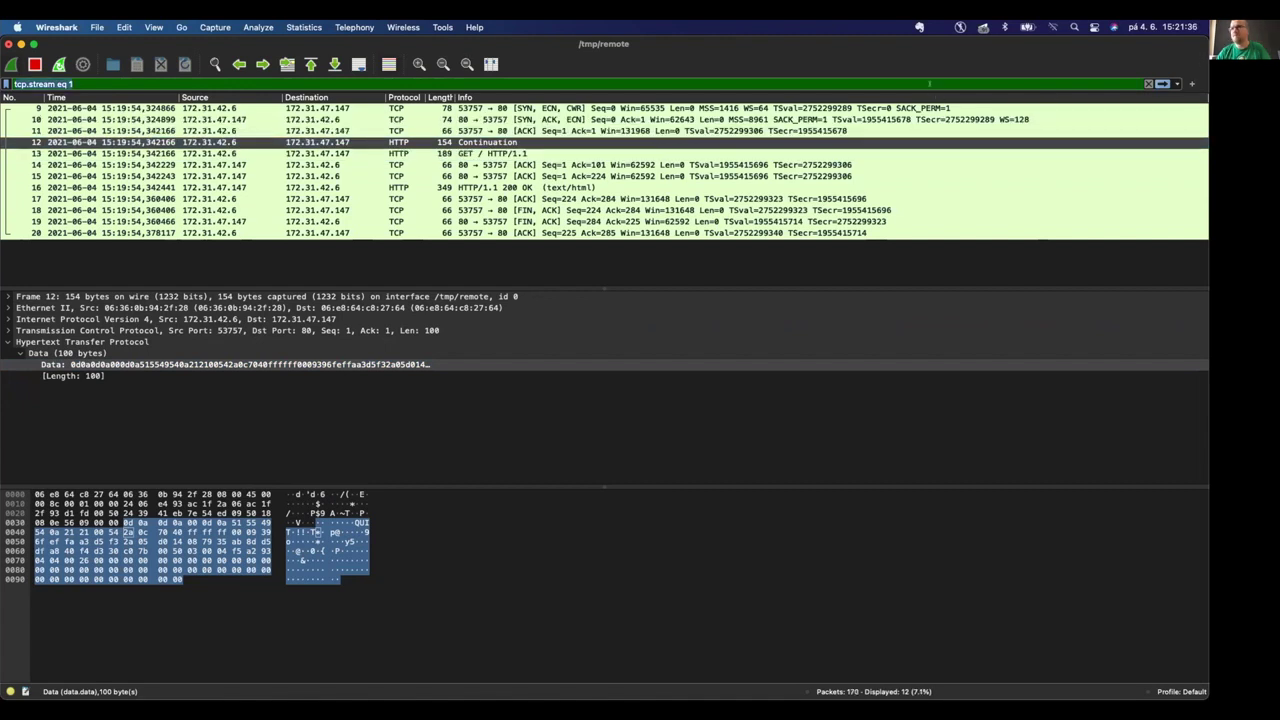
# Clear the stream filter, then run curl -6 -v against the ipv6day-alb load balancer in iTerm2 and mark its IPv6 prefix.
pyautogui.click(1148, 83)
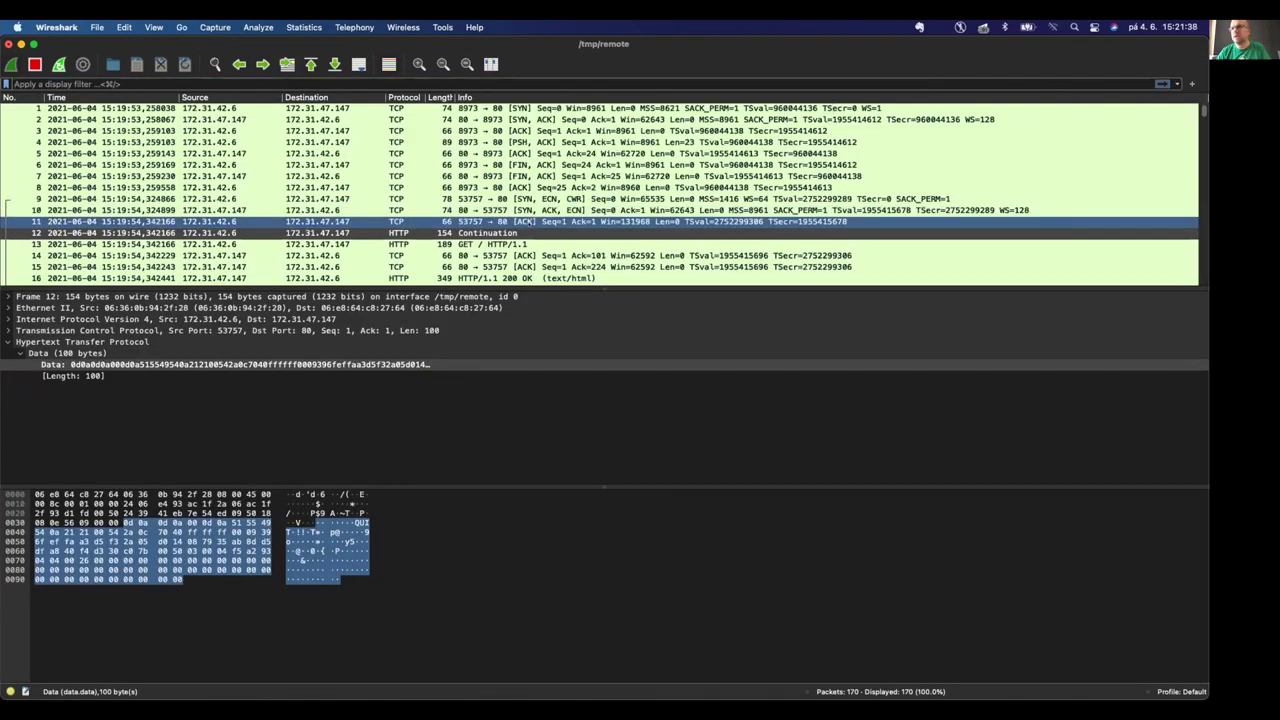
pyautogui.press('super+Tab')
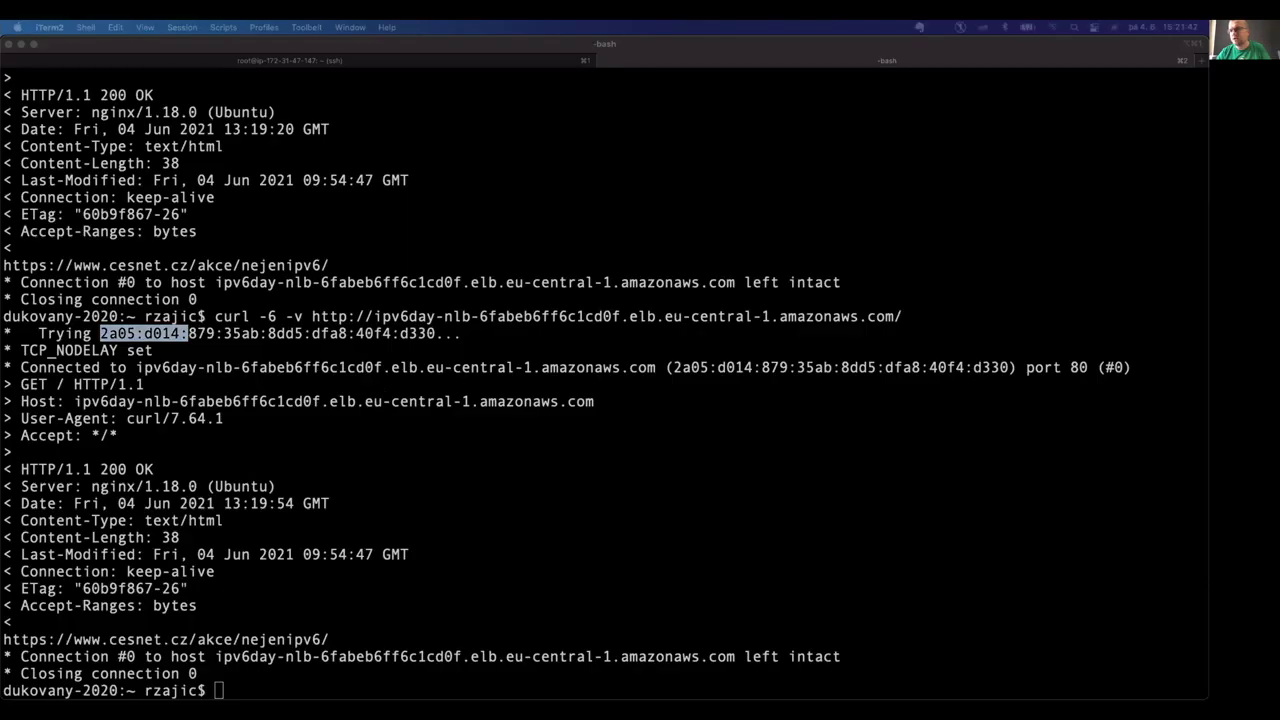
pyautogui.press('Up')
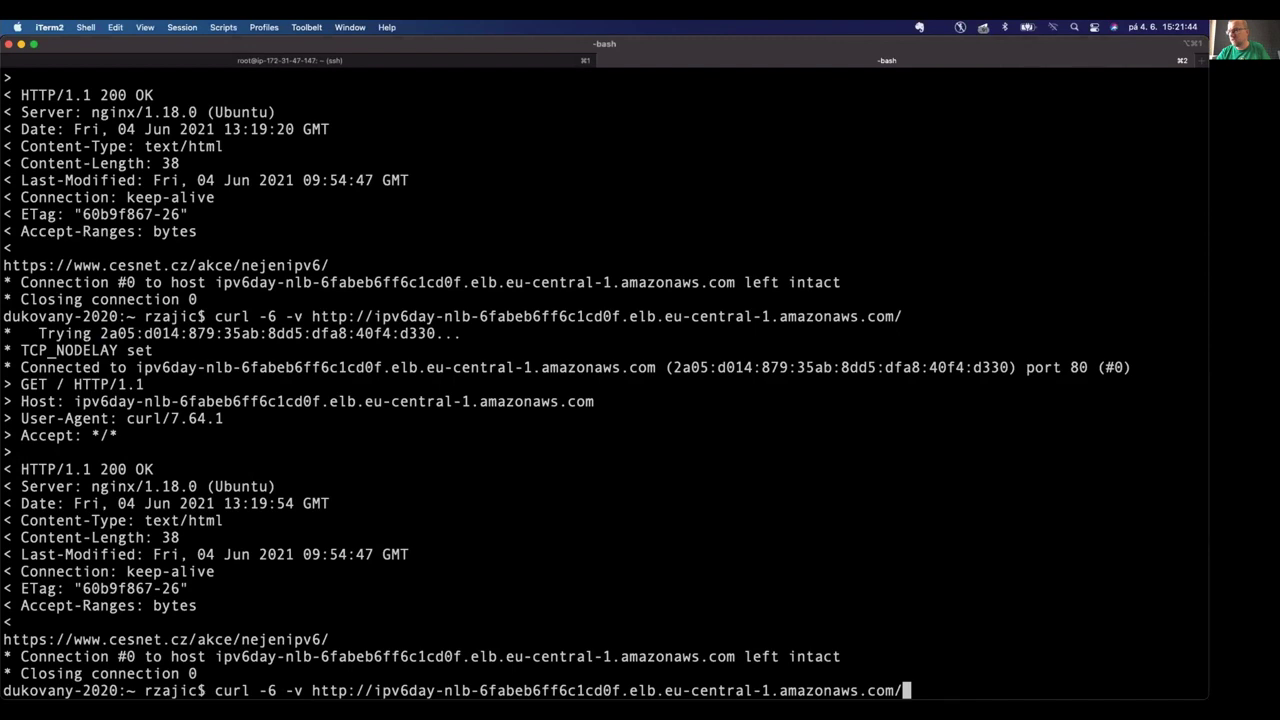
pyautogui.press('Up')
pyautogui.press('Up')
pyautogui.press('Up')
pyautogui.press('Up')
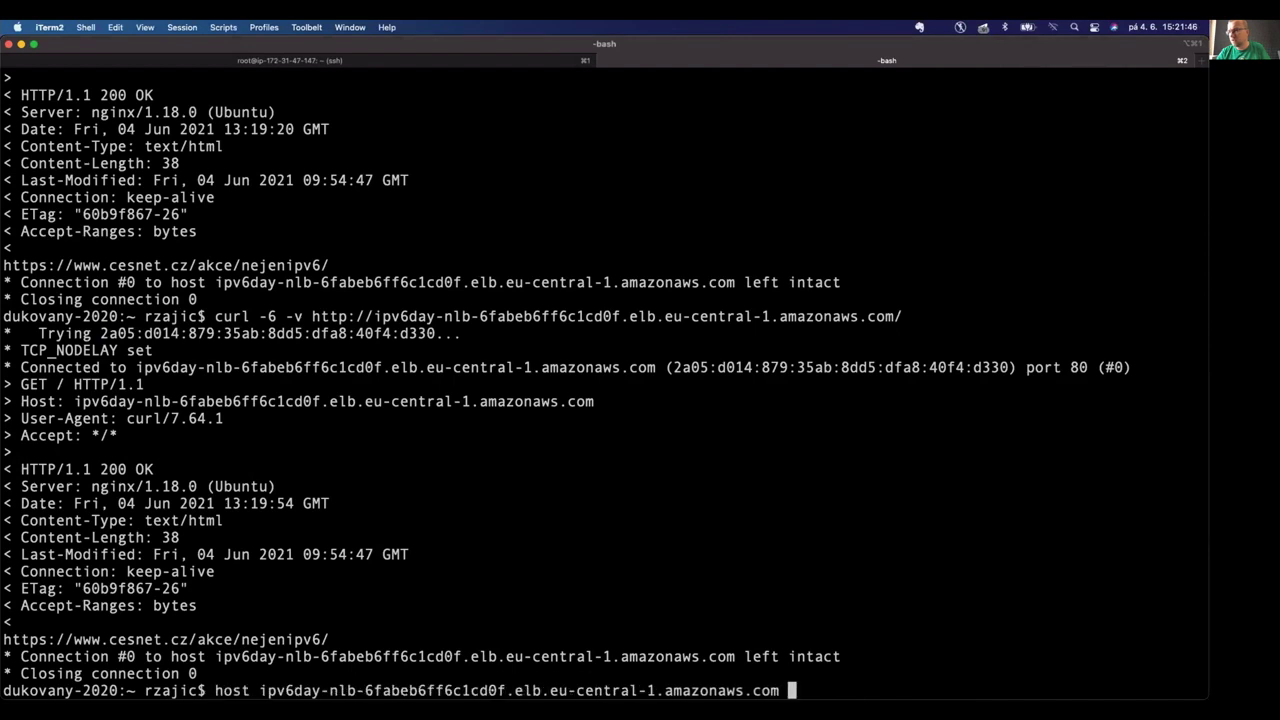
pyautogui.doubleClick(385, 684)
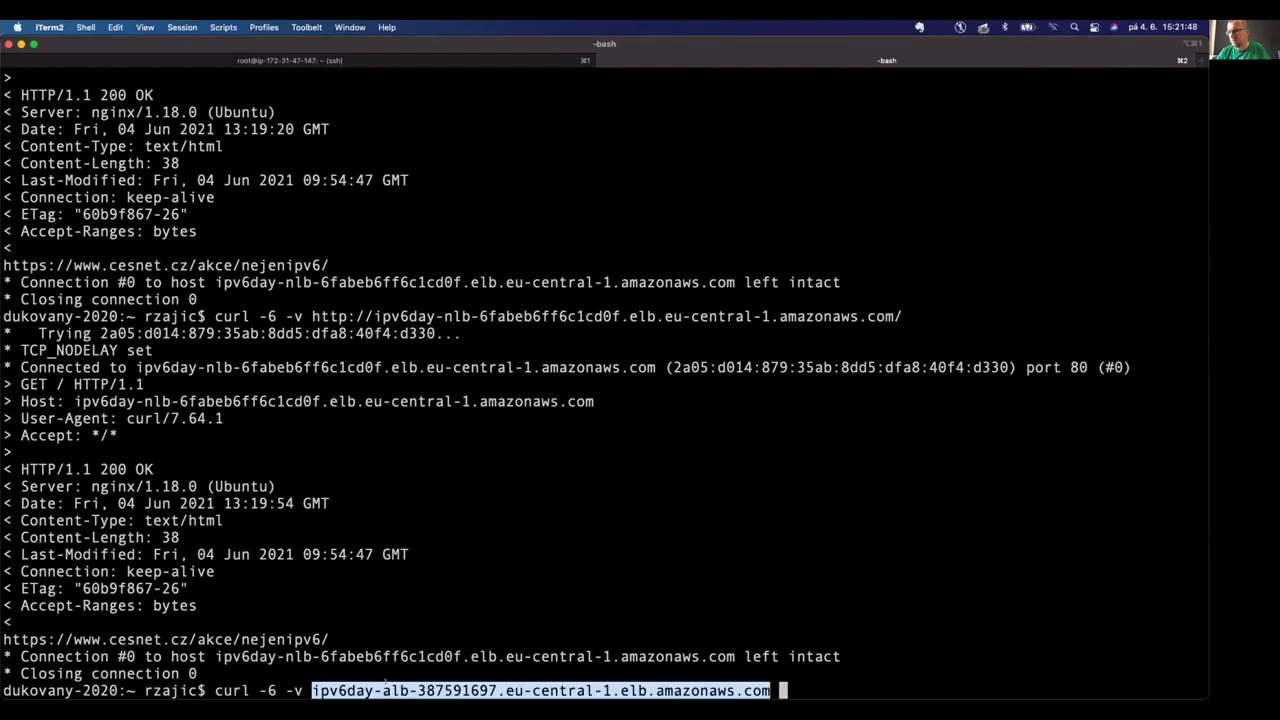
pyautogui.press('Return')
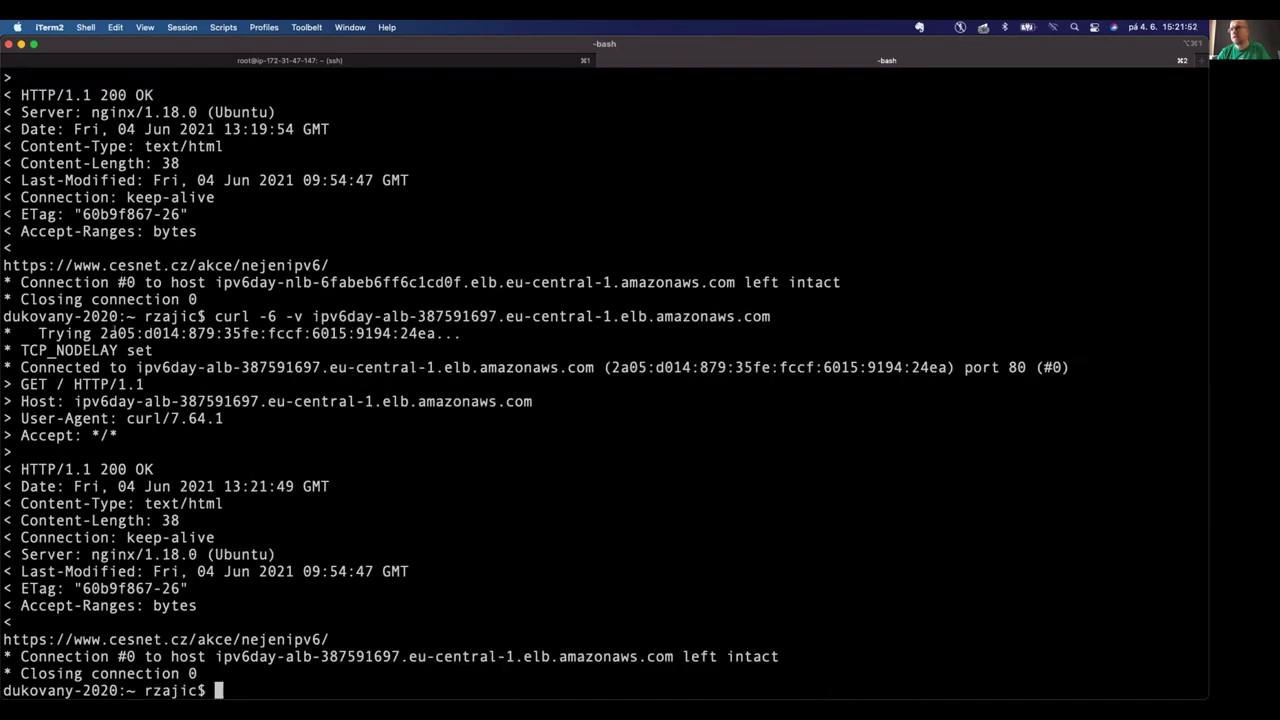
pyautogui.moveTo(98, 332); pyautogui.dragTo(188, 333)
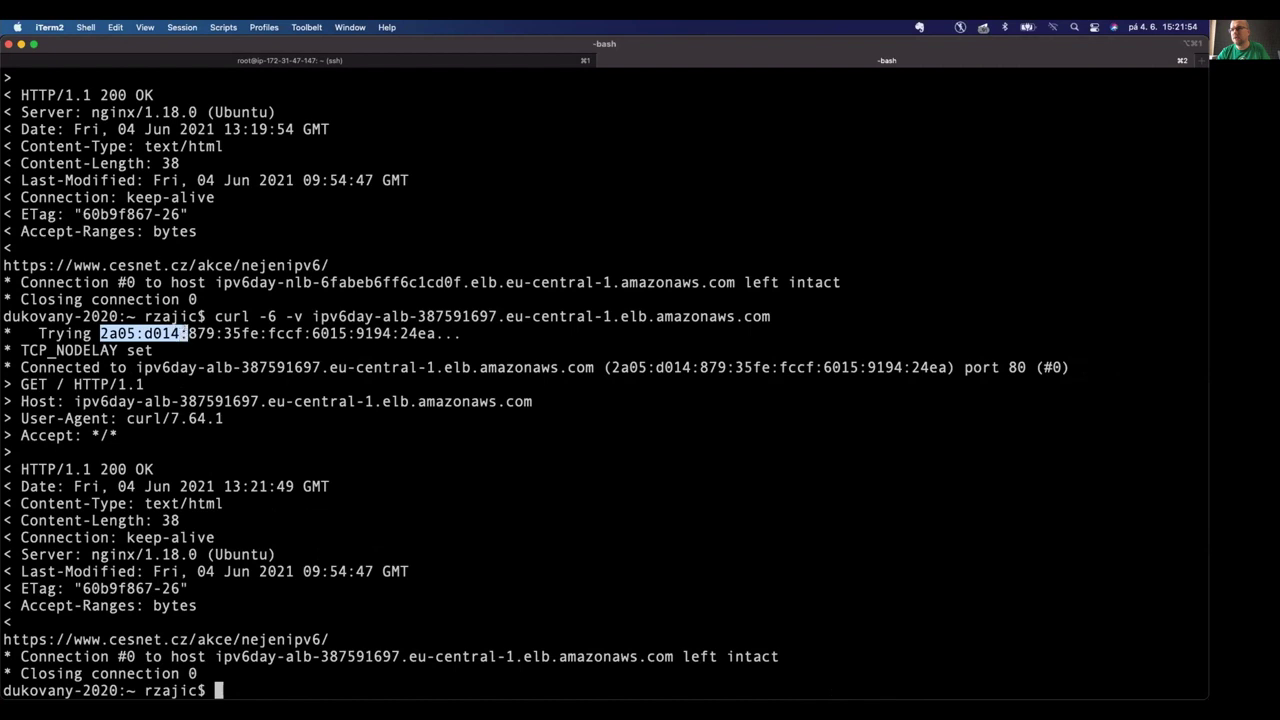
# Switch to Wireshark and locate the captured GET / request forwarded by the application load balancer.
pyautogui.press('super+Tab')
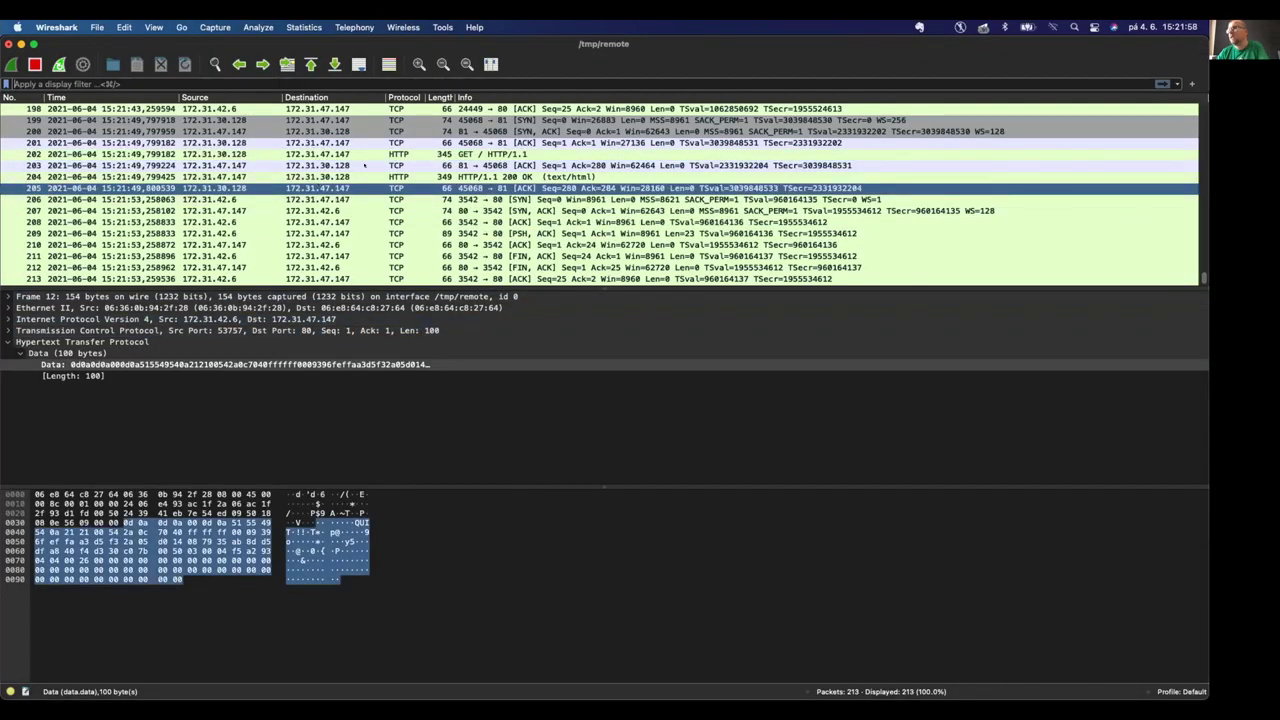
pyautogui.press('Up')
pyautogui.press('Up')
pyautogui.press('Up')
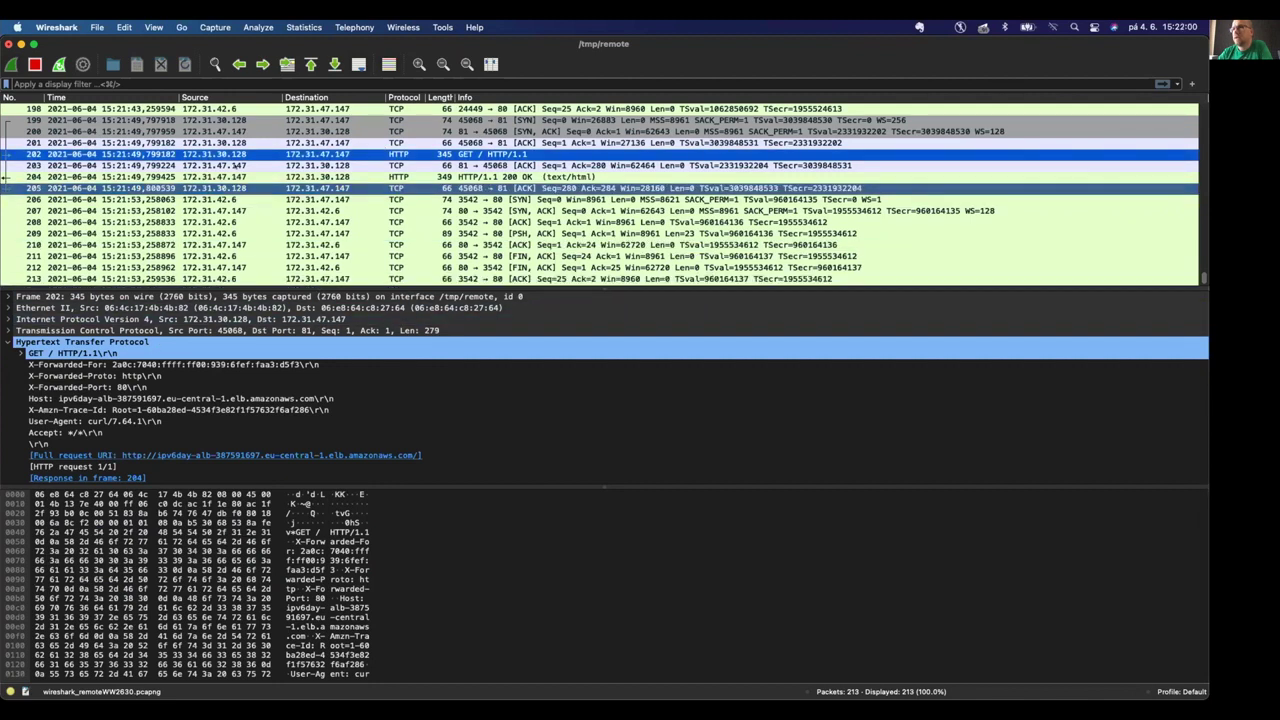
pyautogui.rightClick(241, 156)
pyautogui.moveTo(273, 289)
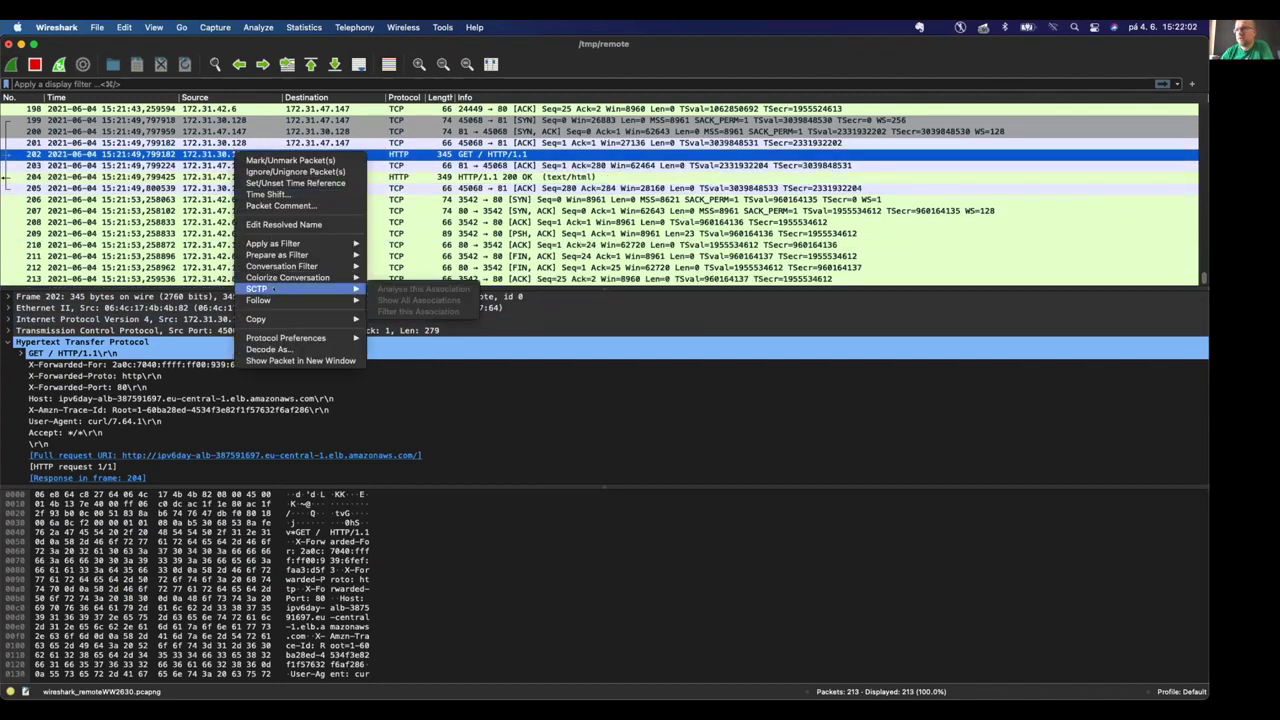
# Examine the application load balancer request's TCP destination port and its HTTP X-Forwarded headers in the packet details.
pyautogui.click(165, 330)
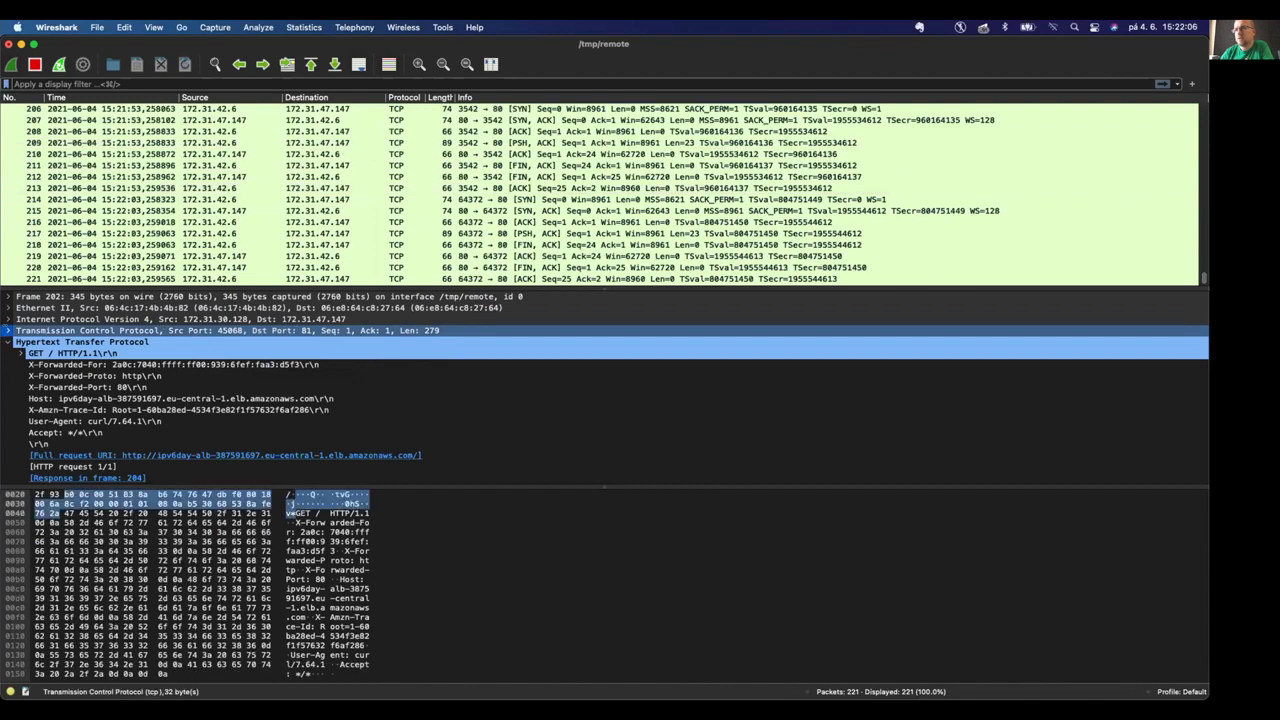
pyautogui.click(9, 330)
pyautogui.click(77, 353)
pyautogui.press('Left')
pyautogui.press('Left')
pyautogui.press('Down')
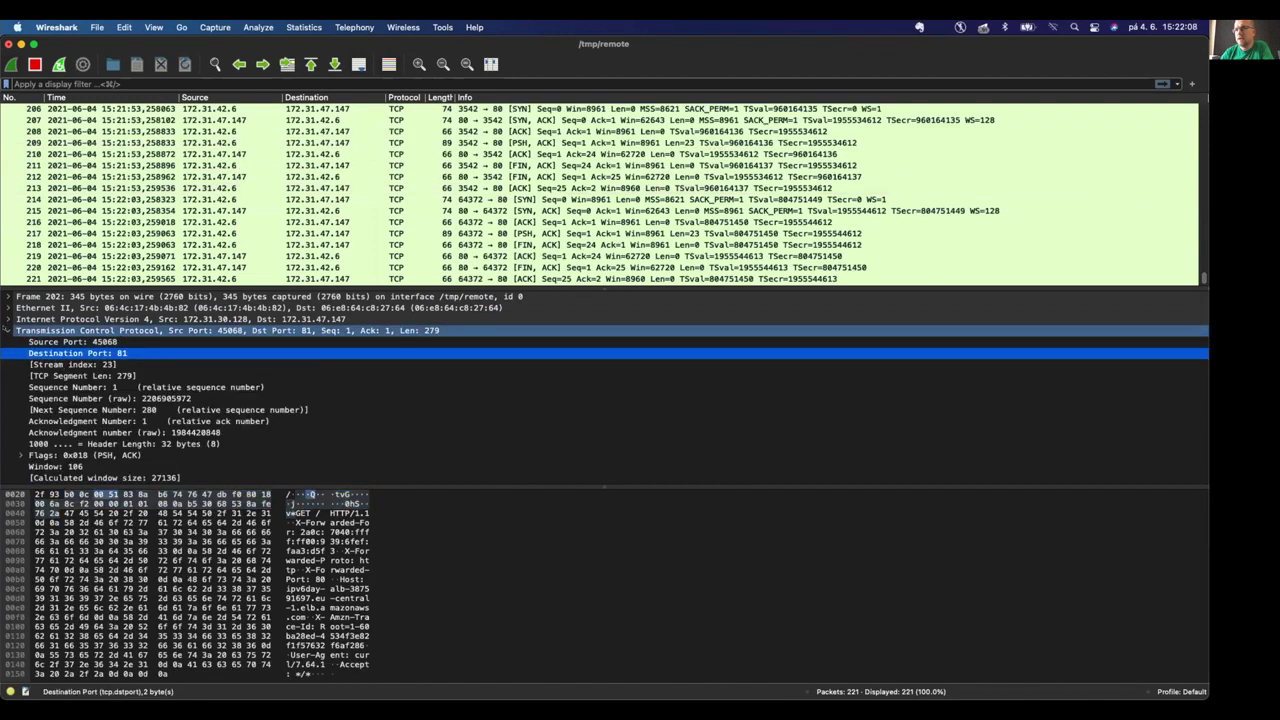
pyautogui.press('Right')
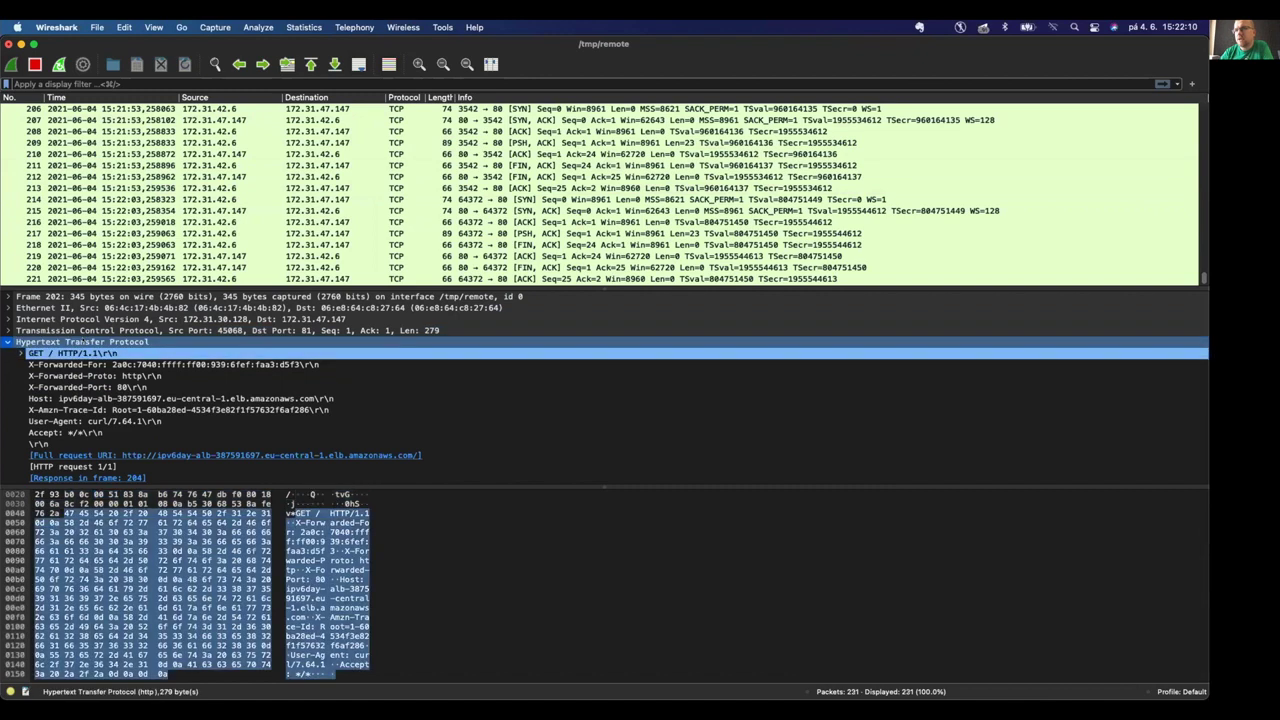
pyautogui.click(280, 212)
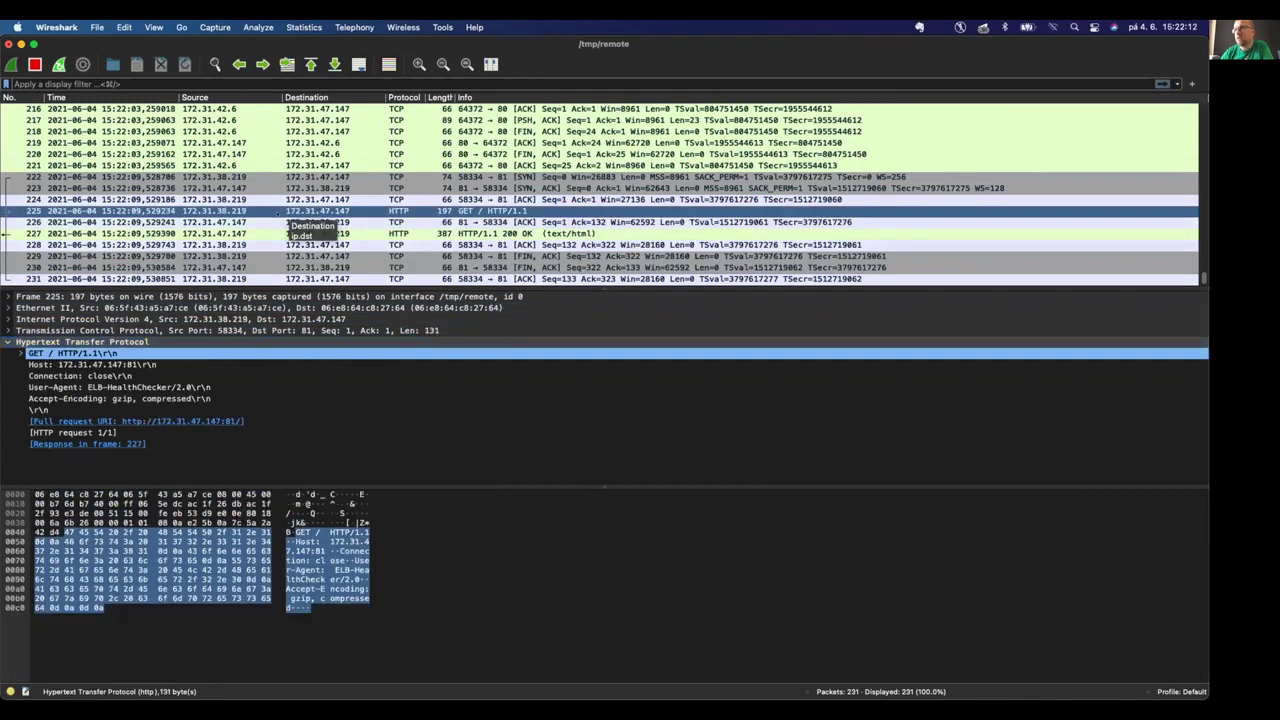
pyautogui.rightClick(280, 213)
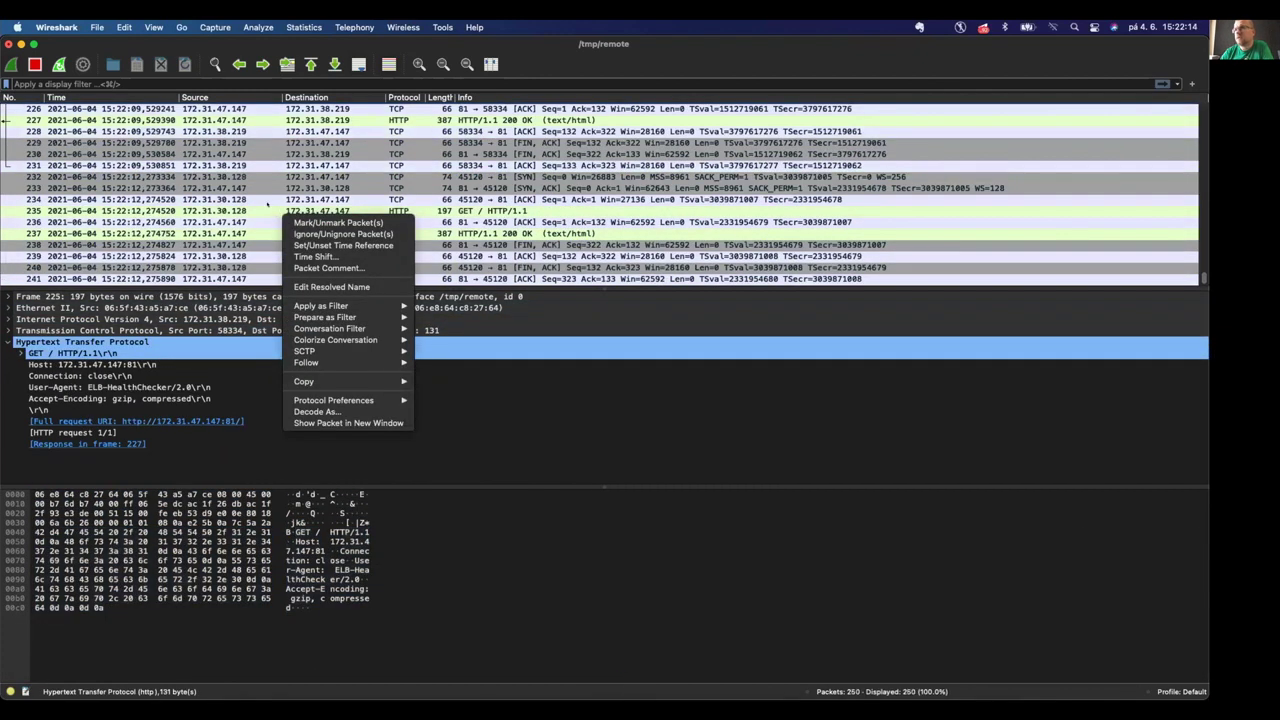
pyautogui.press('Escape')
# Locate packet 202, the application load balancer's GET / request to port 81, and follow its HTTP stream.
pyautogui.scroll(5, 420, 165)
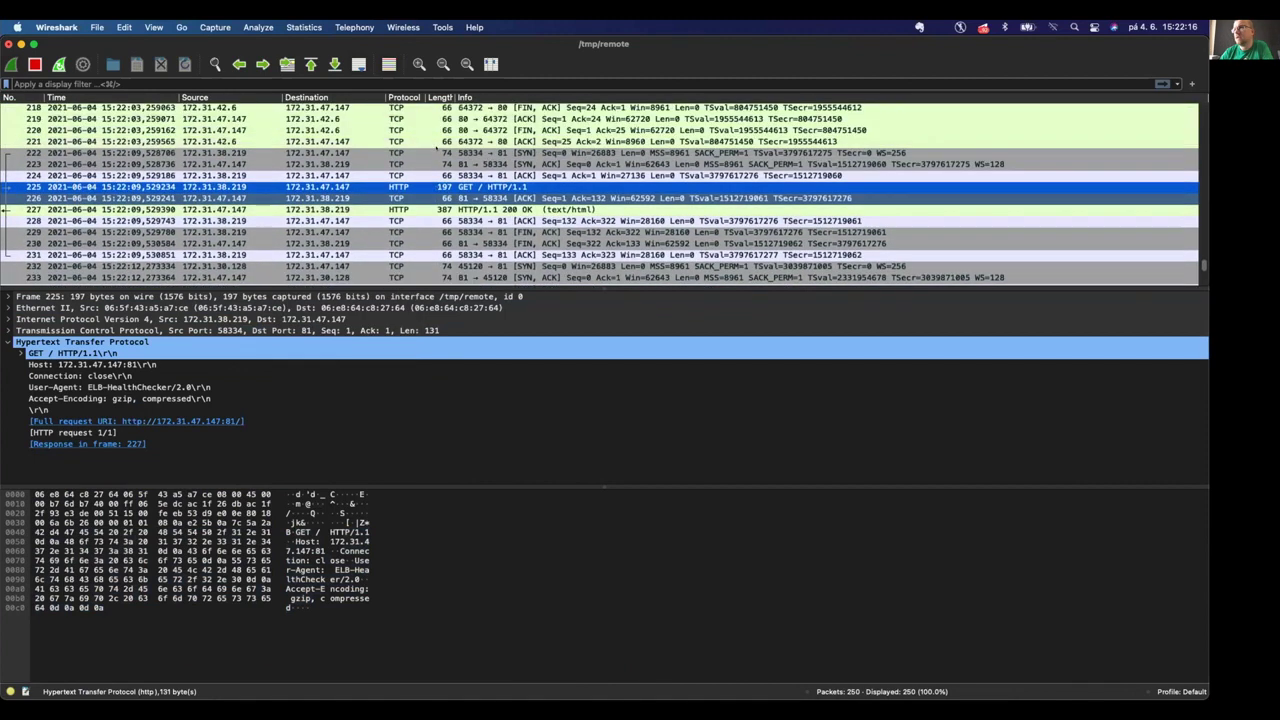
pyautogui.click(430, 177)
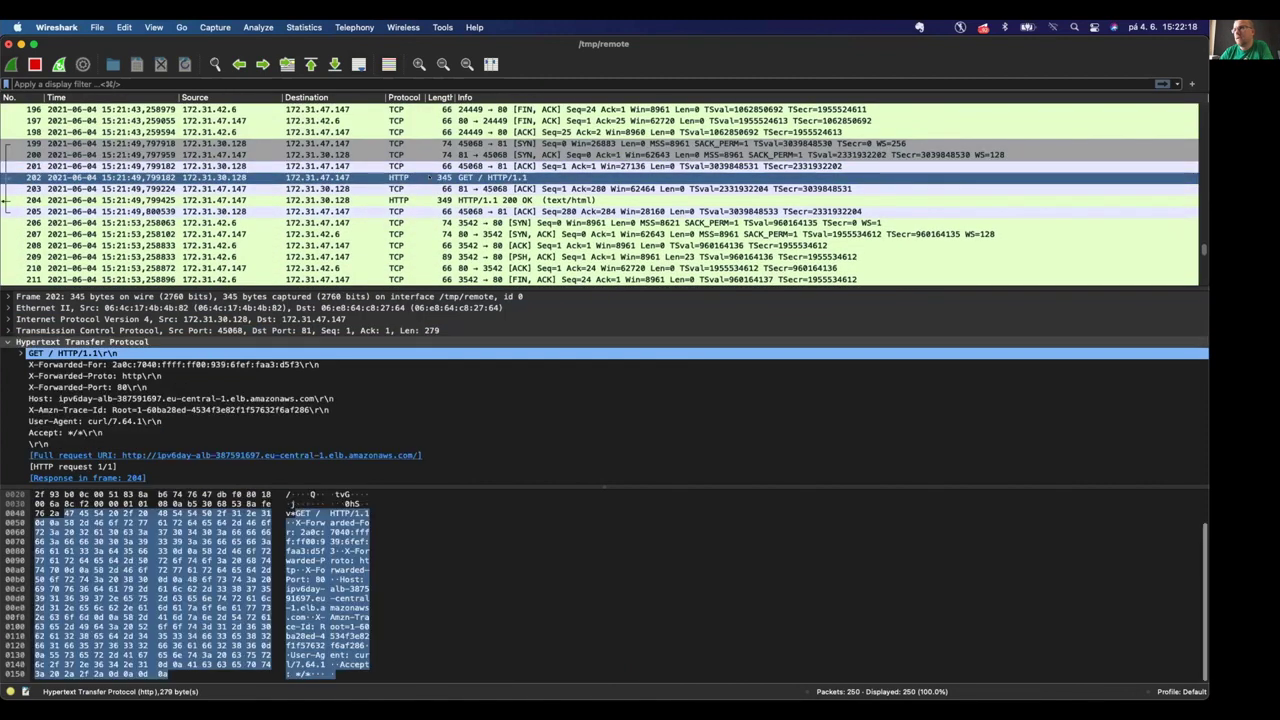
pyautogui.rightClick(432, 178)
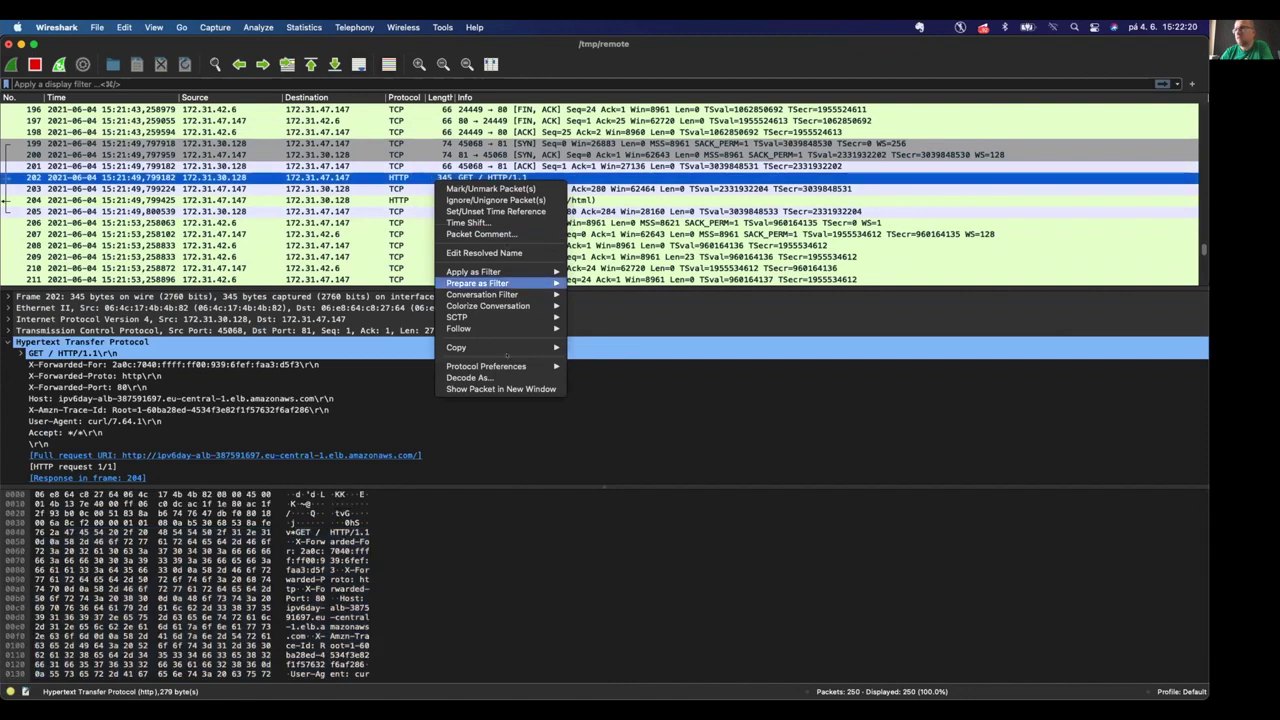
pyautogui.moveTo(470, 328)
pyautogui.click(603, 362)
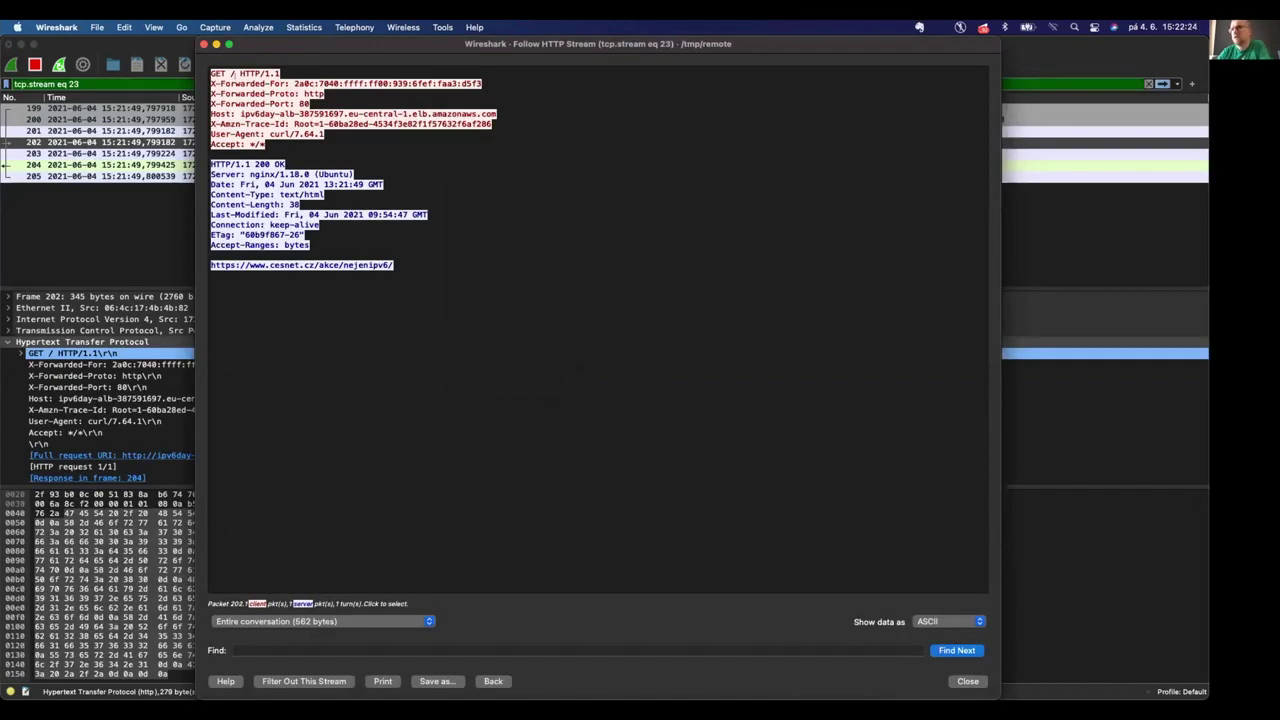
# Examine the X-Forwarded-Proto, X-Forwarded-Port and Host headers in the followed HTTP stream, and close the stream window.
pyautogui.click(384, 67)
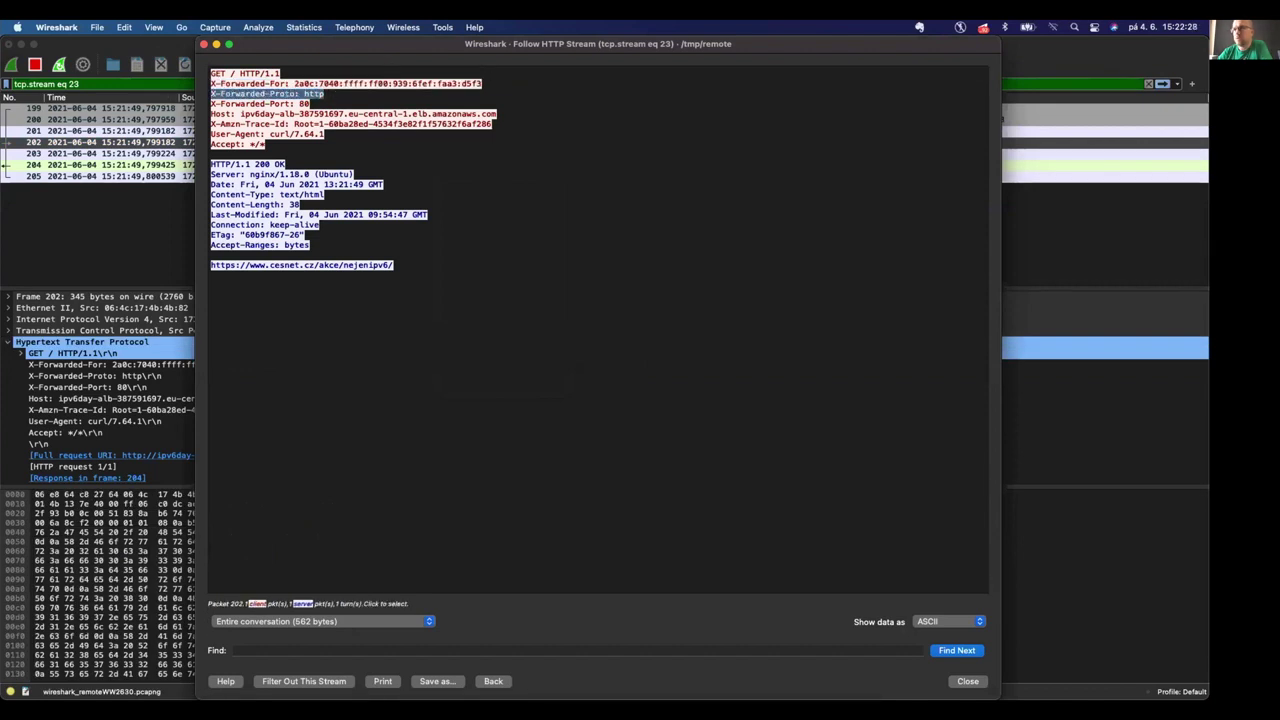
pyautogui.click(347, 95)
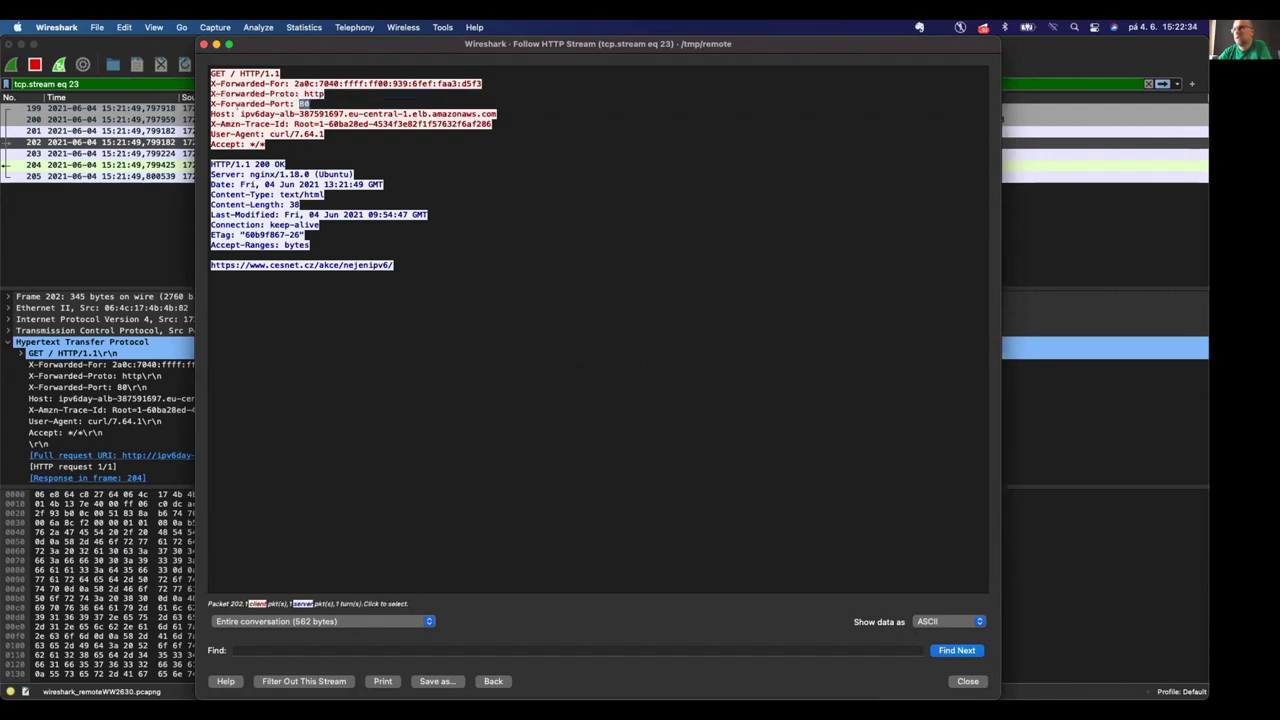
pyautogui.moveTo(238, 113); pyautogui.dragTo(496, 113)
pyautogui.click(395, 155)
pyautogui.press('Escape')
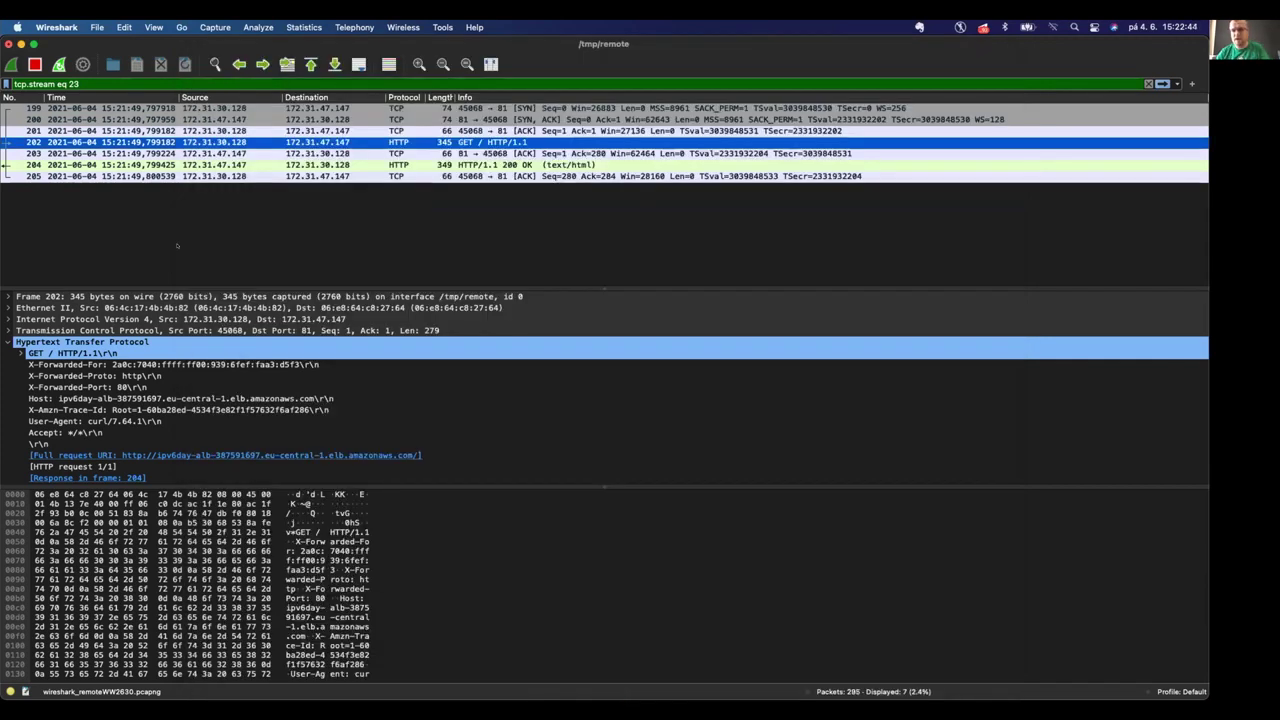
# Switch to the CloudFront console in Safari and start creating a web distribution.
pyautogui.press('super+Tab')
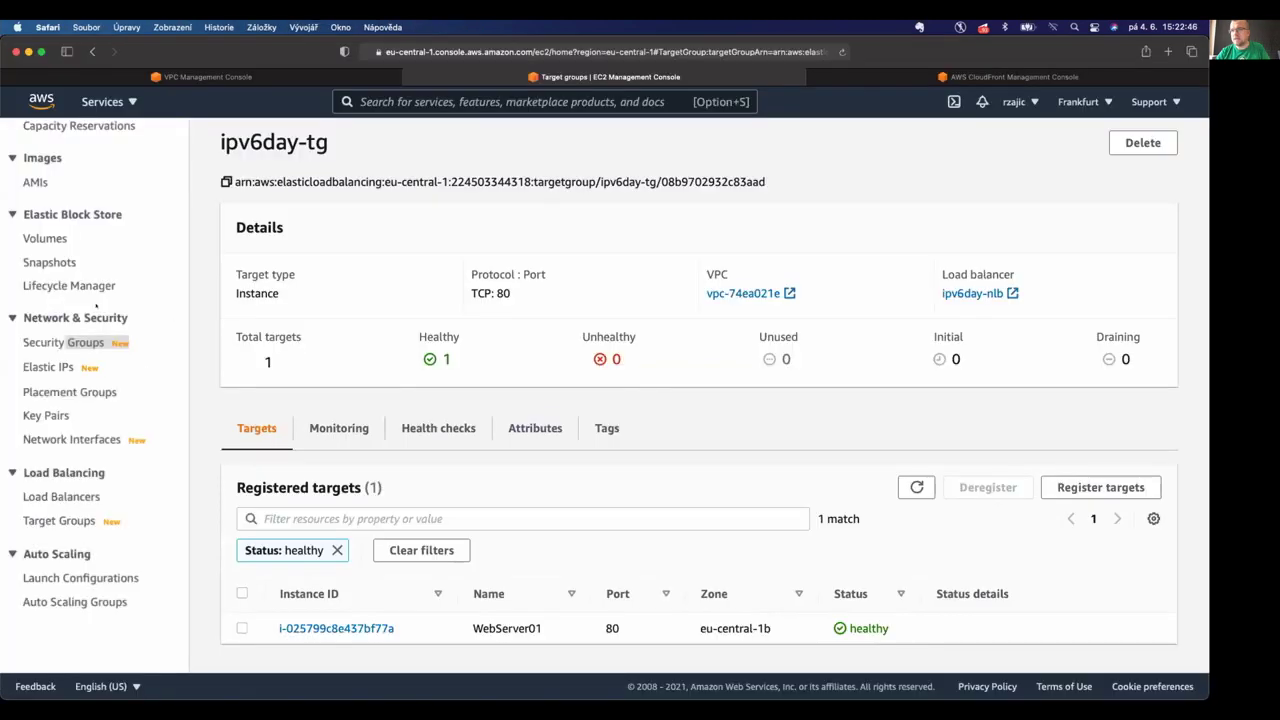
pyautogui.scroll(10, 97, 307)
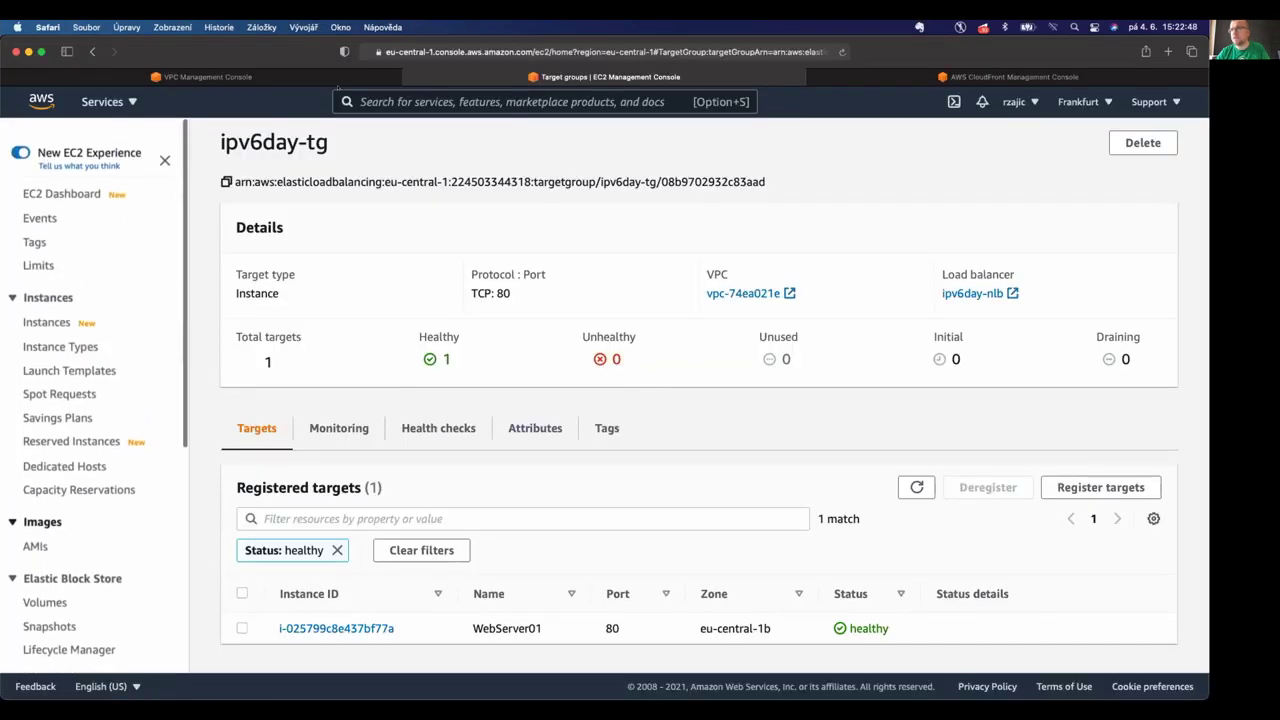
pyautogui.hotkey('ctrl', 'Tab')
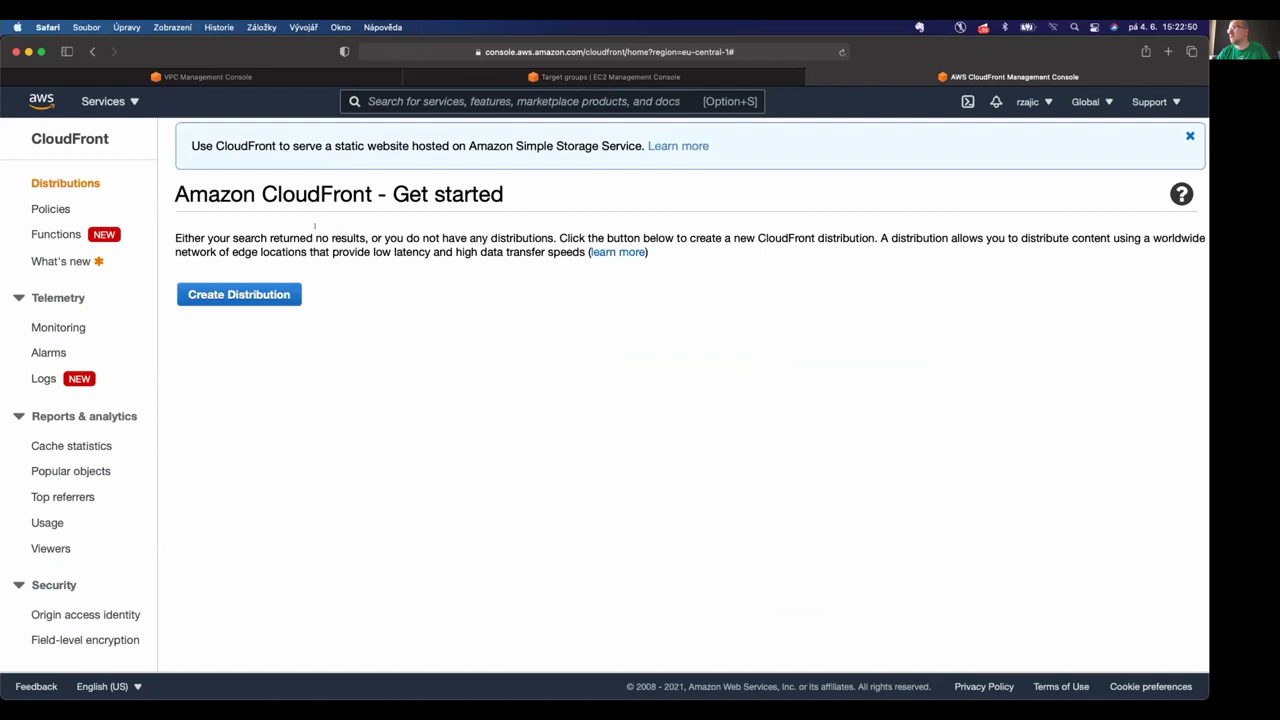
pyautogui.click(245, 298)
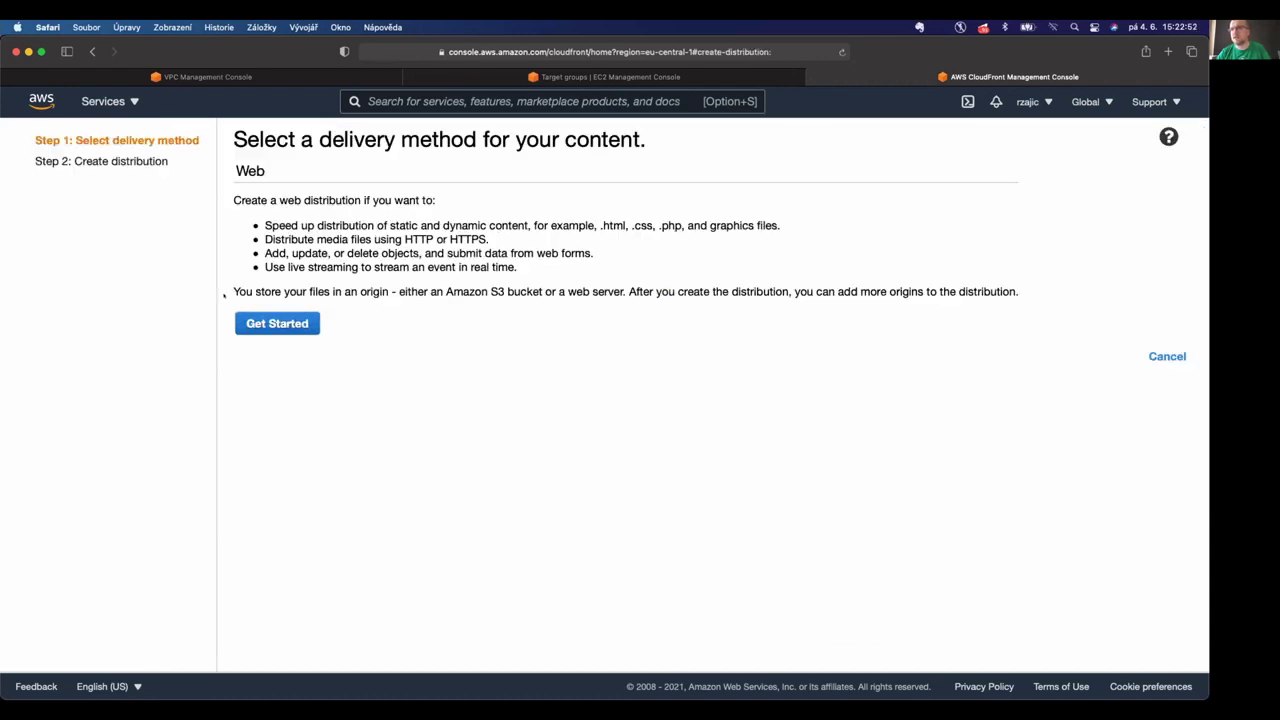
pyautogui.click(270, 323)
pyautogui.click(446, 204)
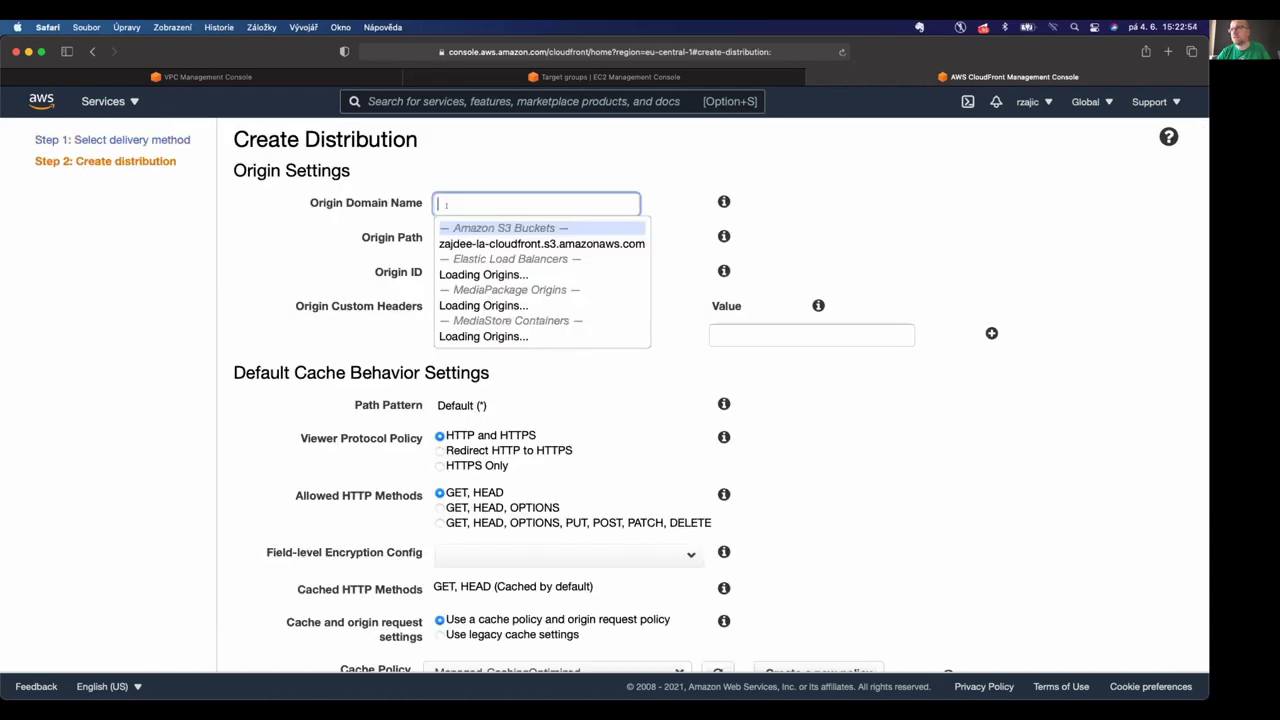
pyautogui.write('ip')
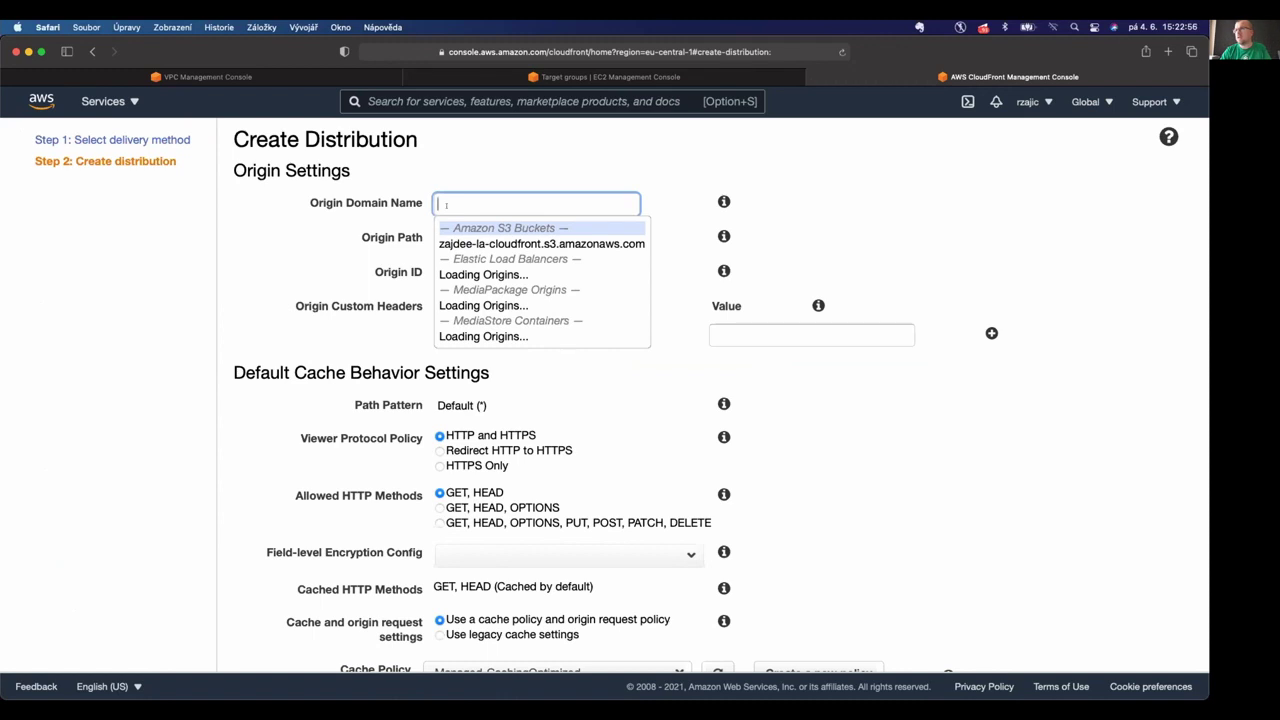
pyautogui.press('BackSpace')
pyautogui.press('BackSpace')
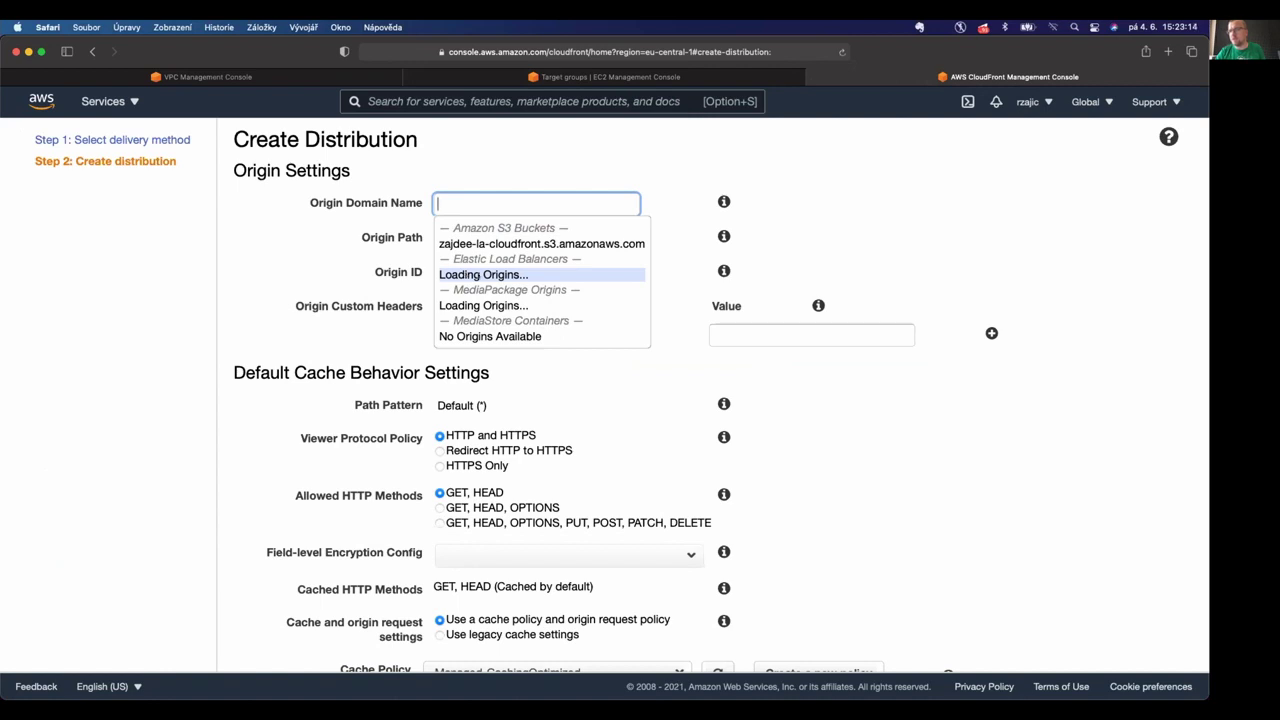
pyautogui.click(478, 275)
pyautogui.click(466, 238)
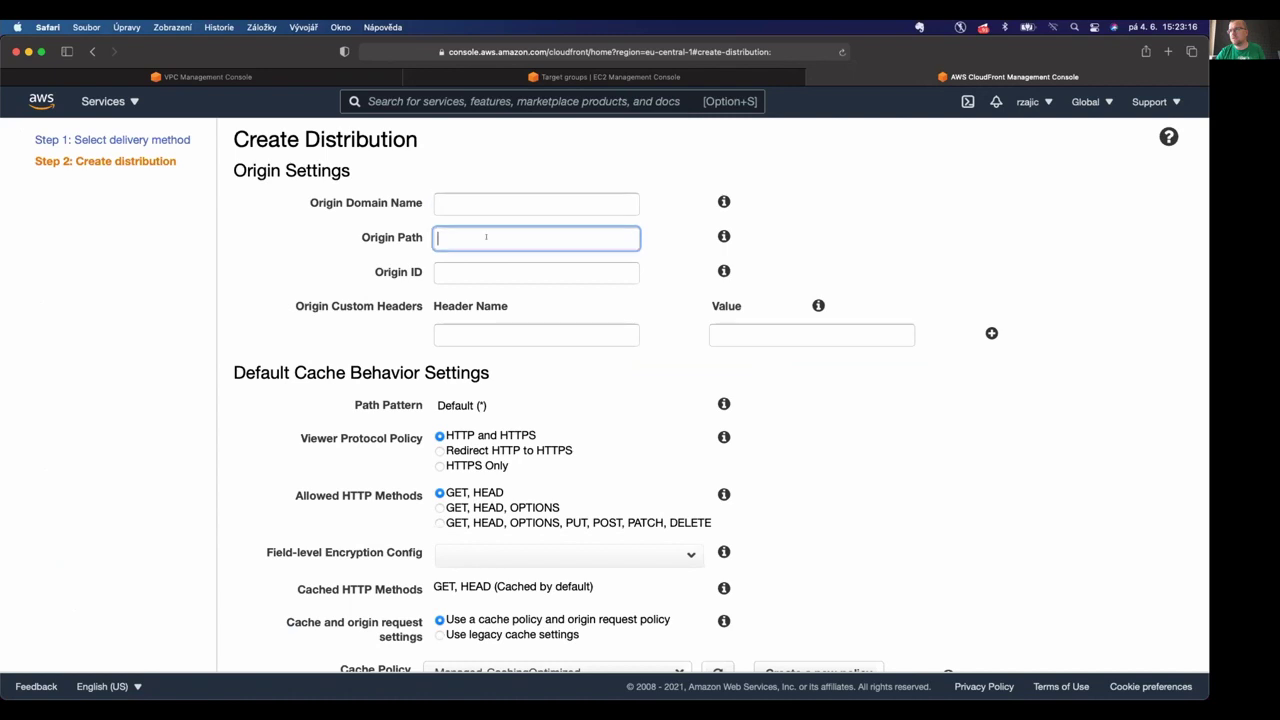
# Set the distribution's origin domain name to the ipv6day-alb elastic load balancer.
pyautogui.click(482, 204)
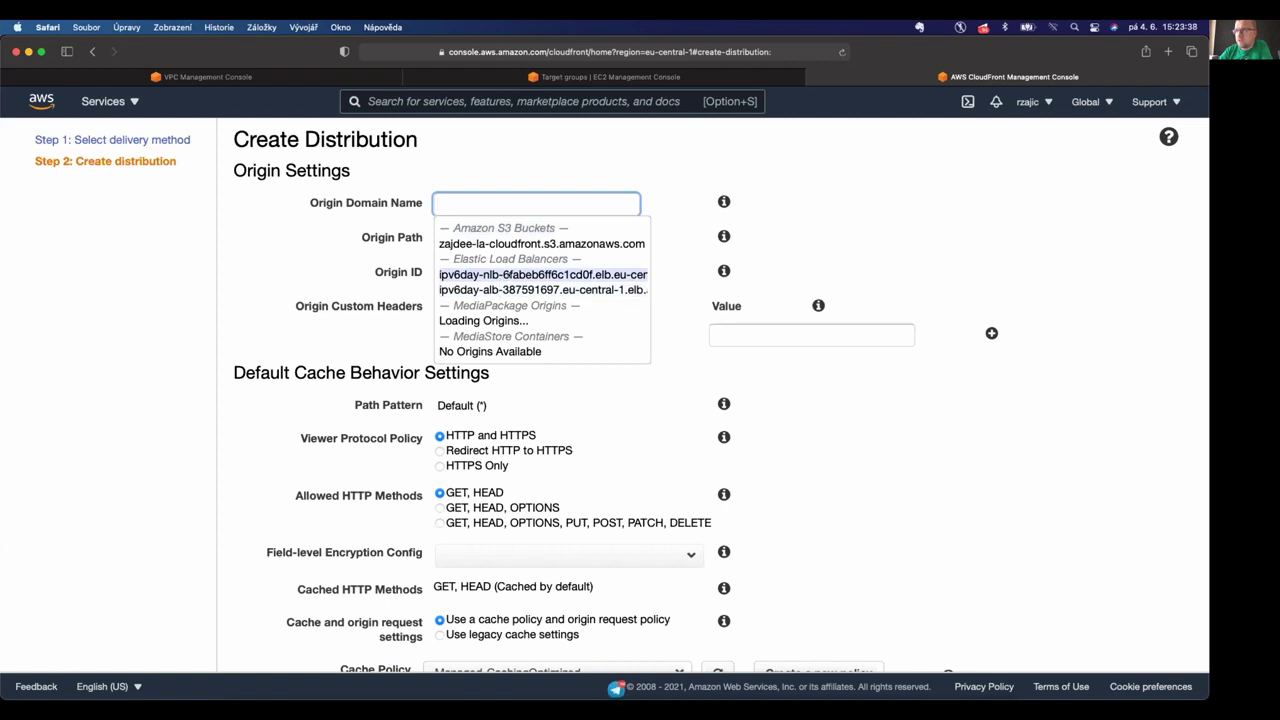
pyautogui.click(499, 289)
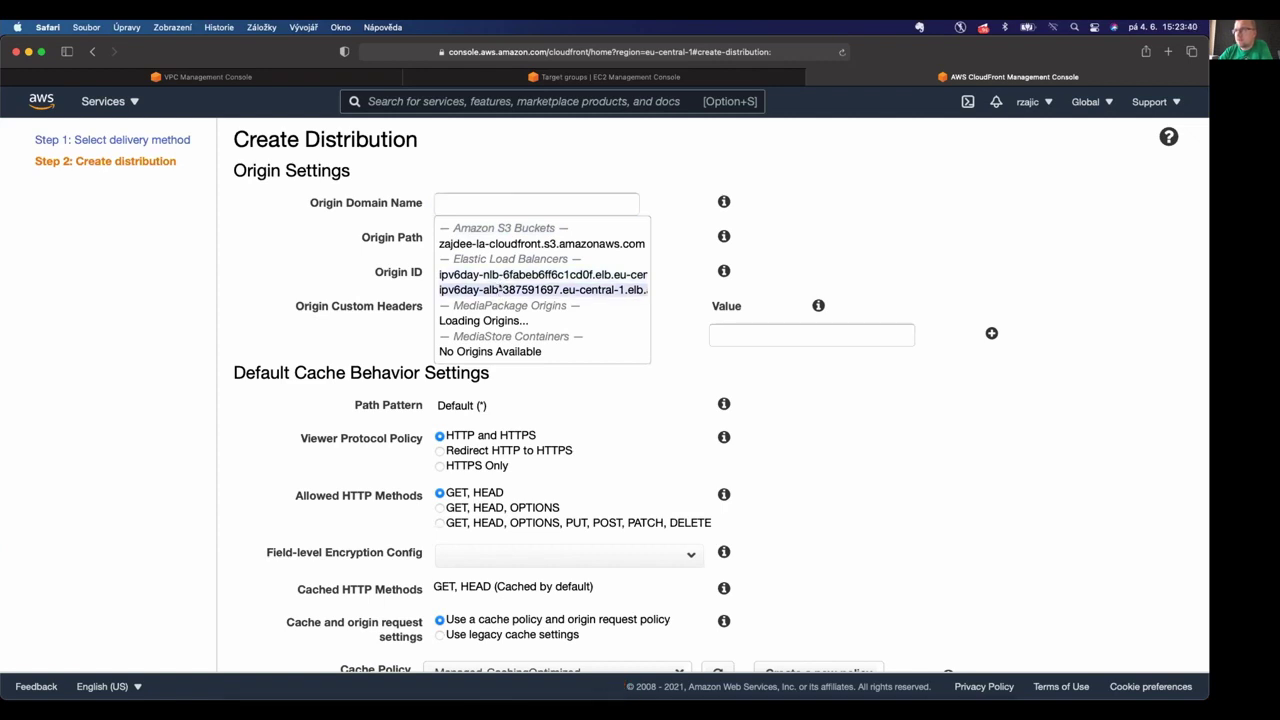
pyautogui.click(499, 289)
# Review the remaining origin, cache and distribution settings, keep the defaults with IPv6 enabled, and create the distribution.
pyautogui.scroll(-1, 426, 377)
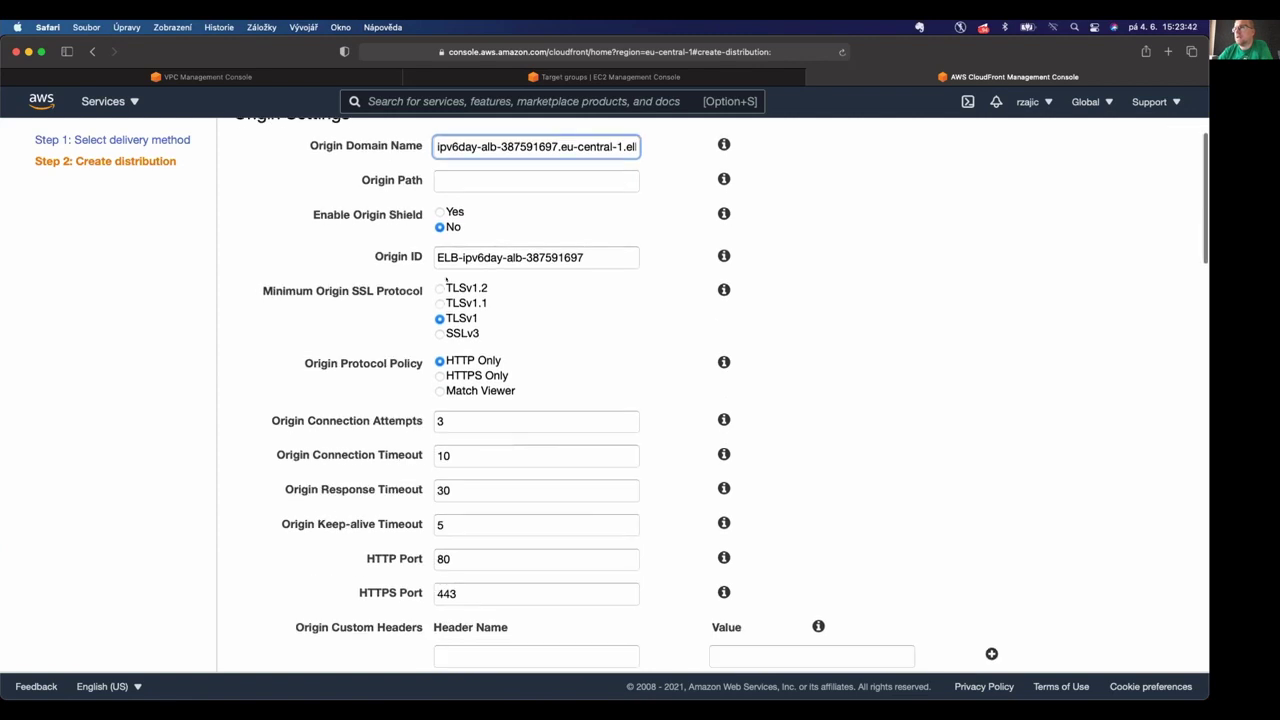
pyautogui.scroll(-1, 388, 335)
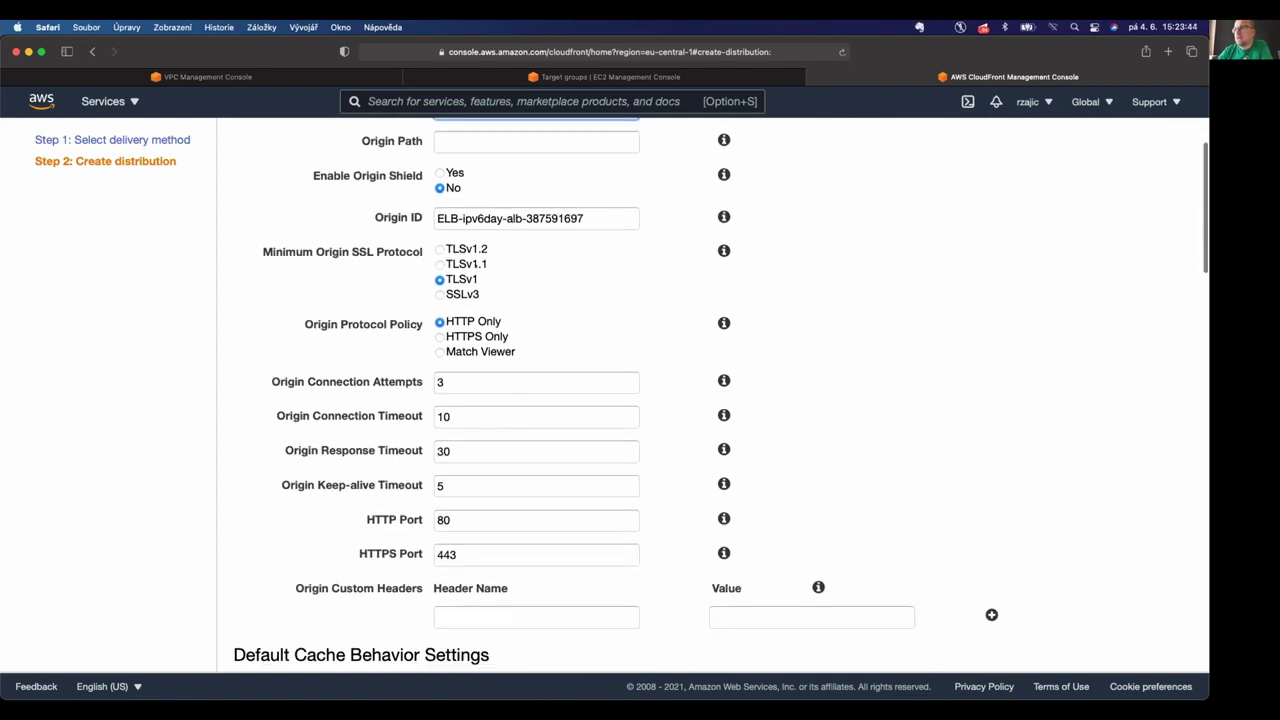
pyautogui.scroll(-15, 406, 368)
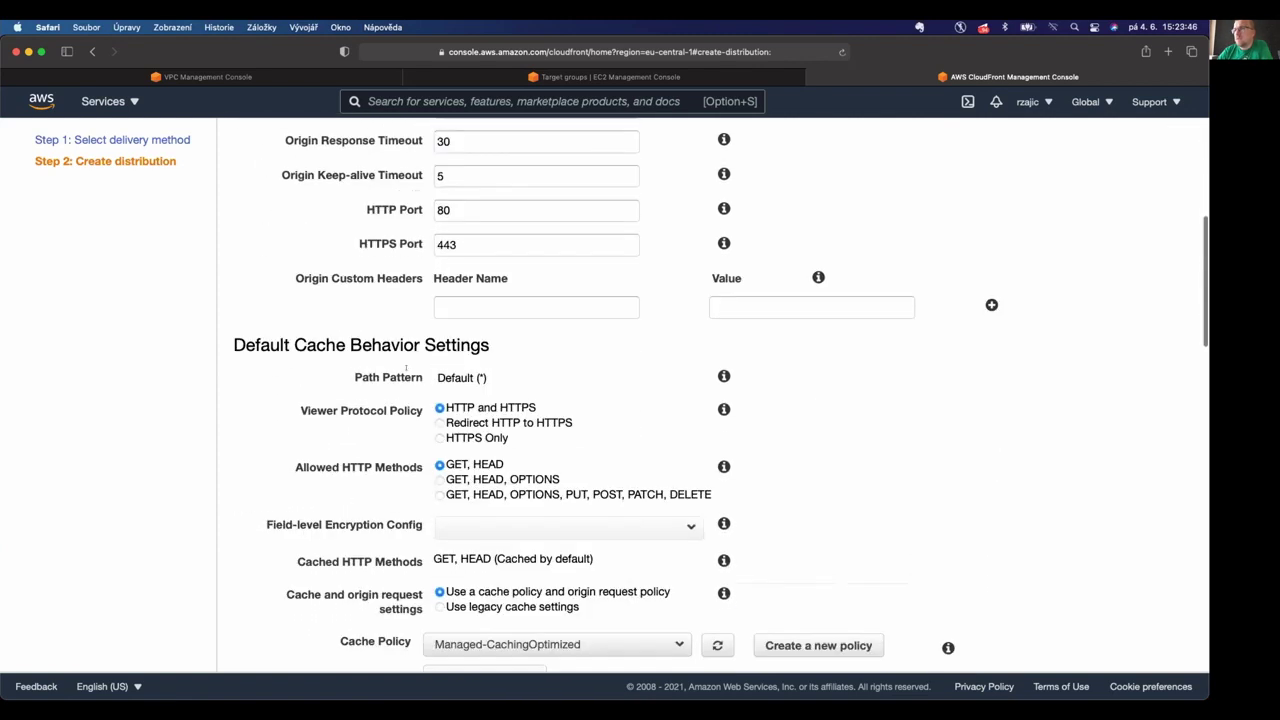
pyautogui.scroll(-20, 406, 368)
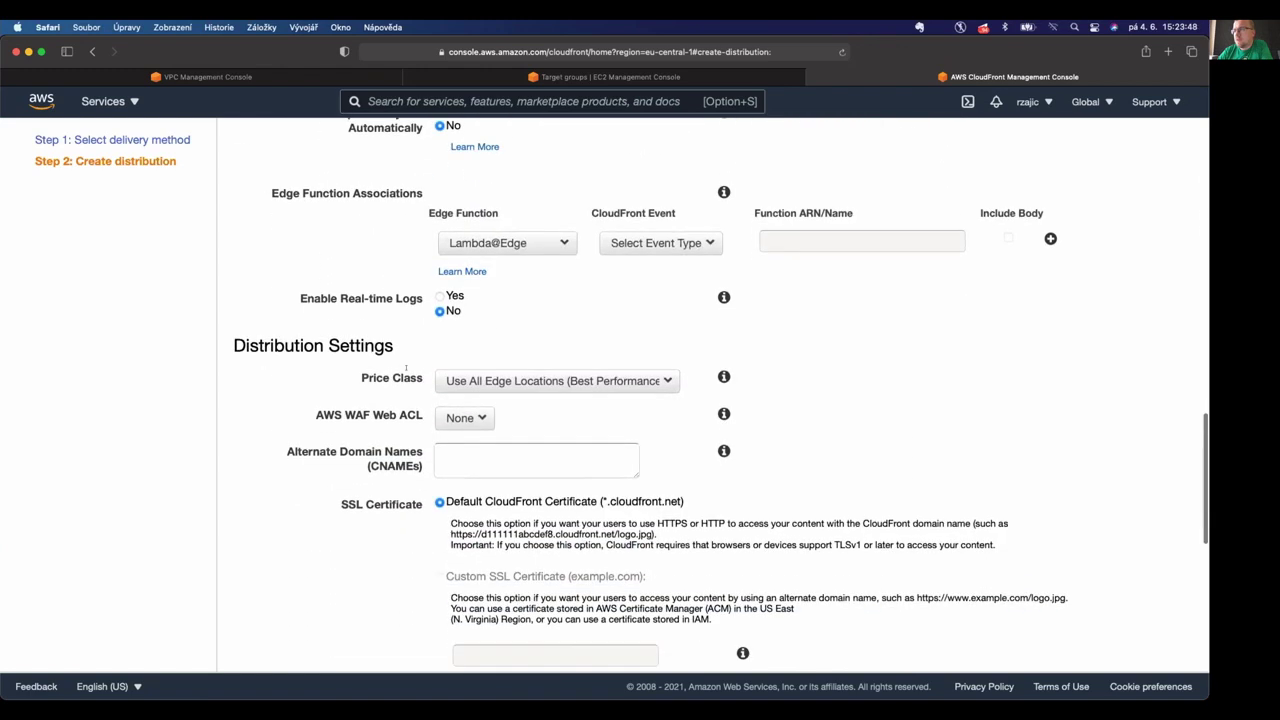
pyautogui.scroll(-2, 406, 368)
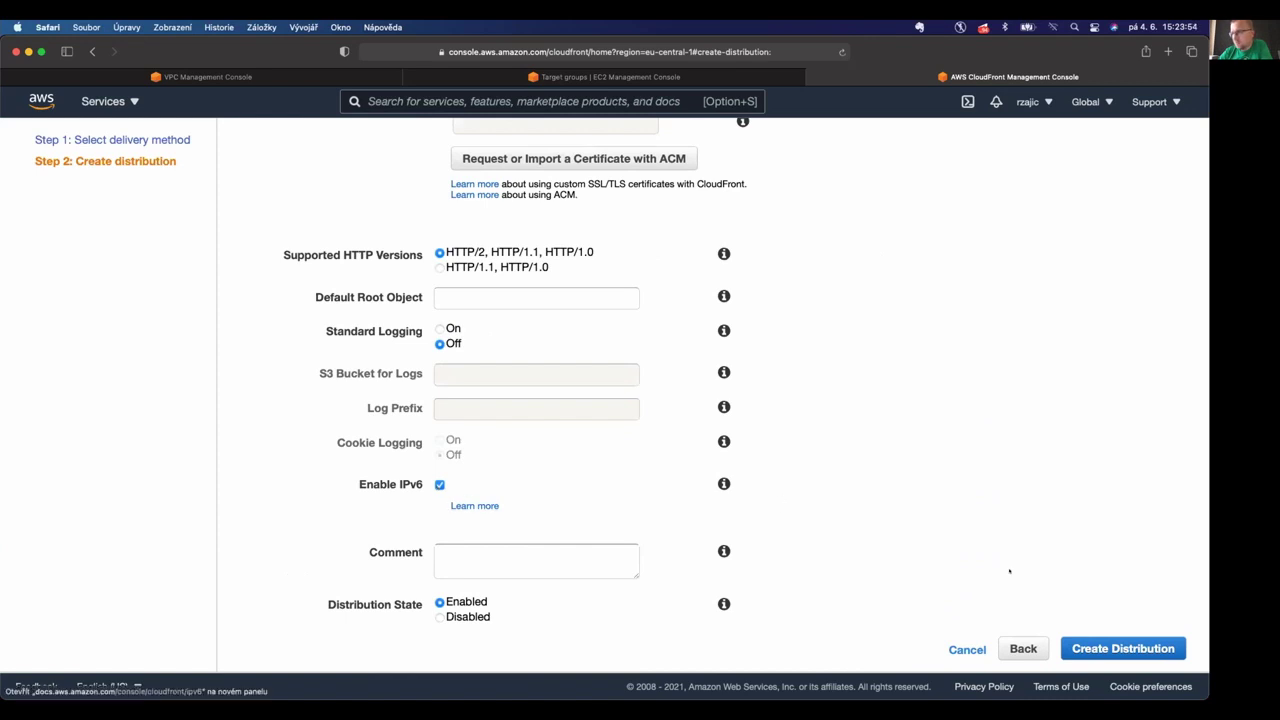
pyautogui.click(1095, 648)
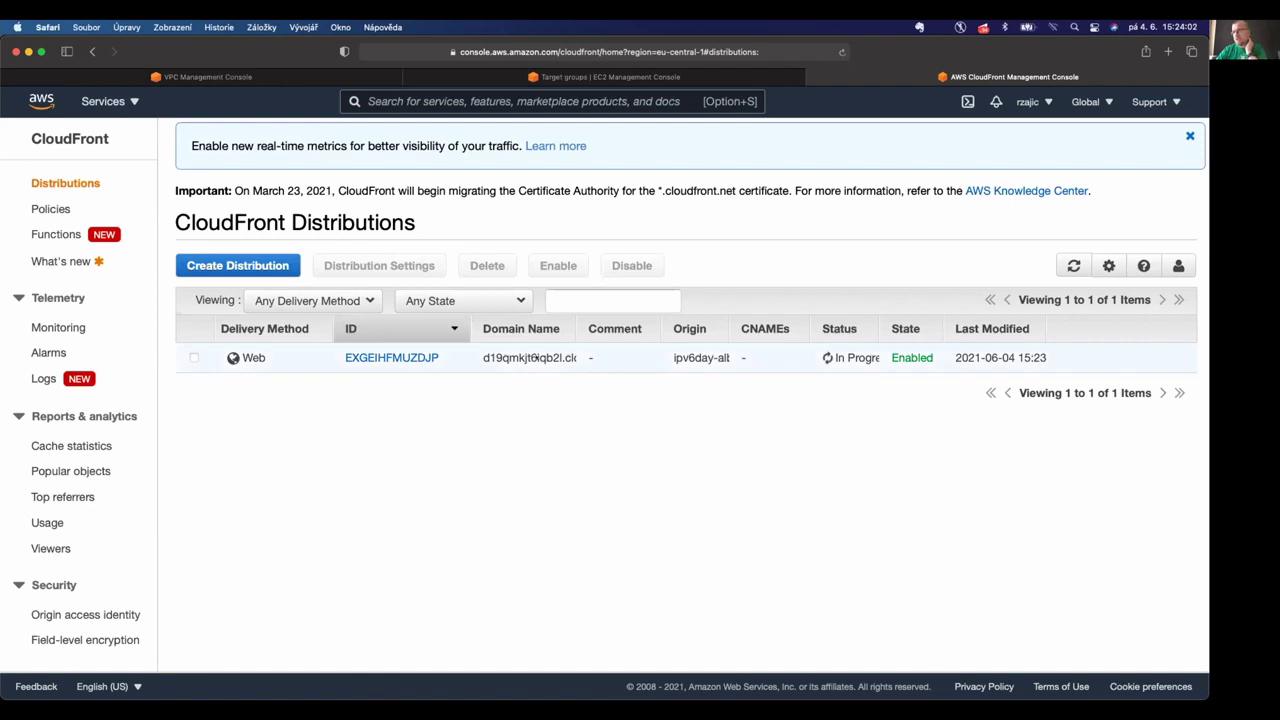
# Open the new distribution's details and copy its cloudfront.net domain name.
pyautogui.click(530, 357)
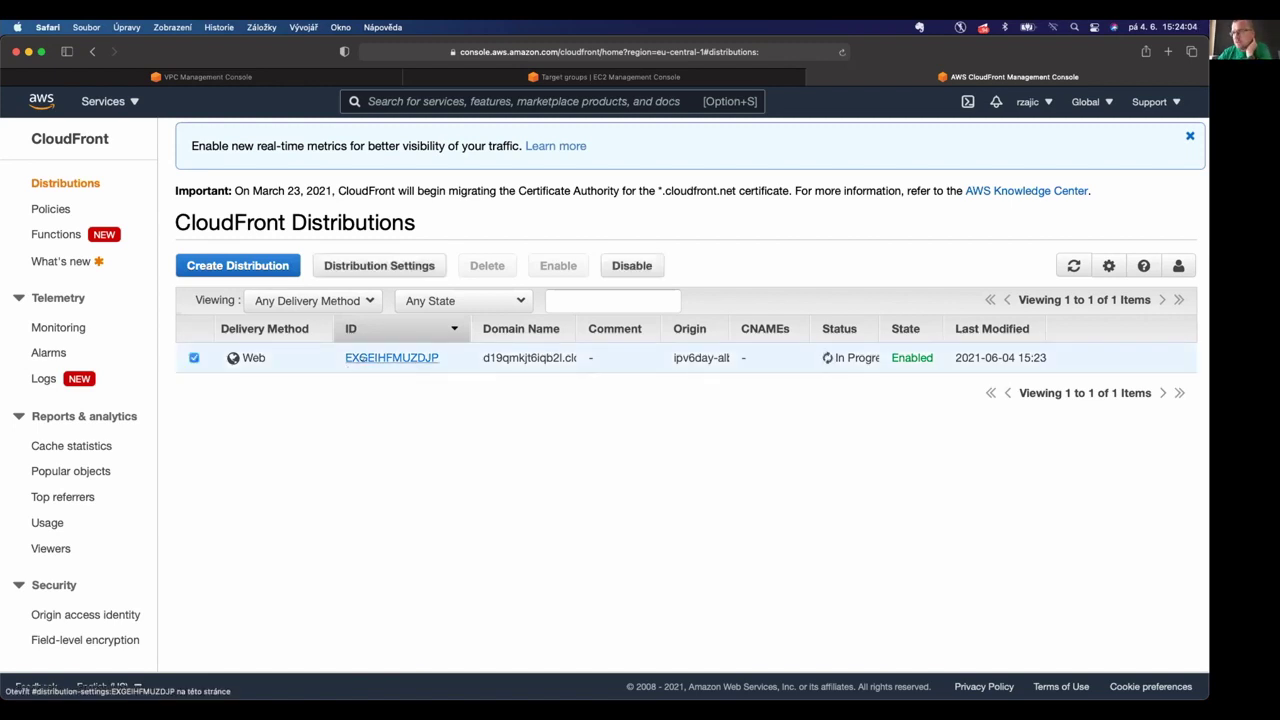
pyautogui.click(392, 357)
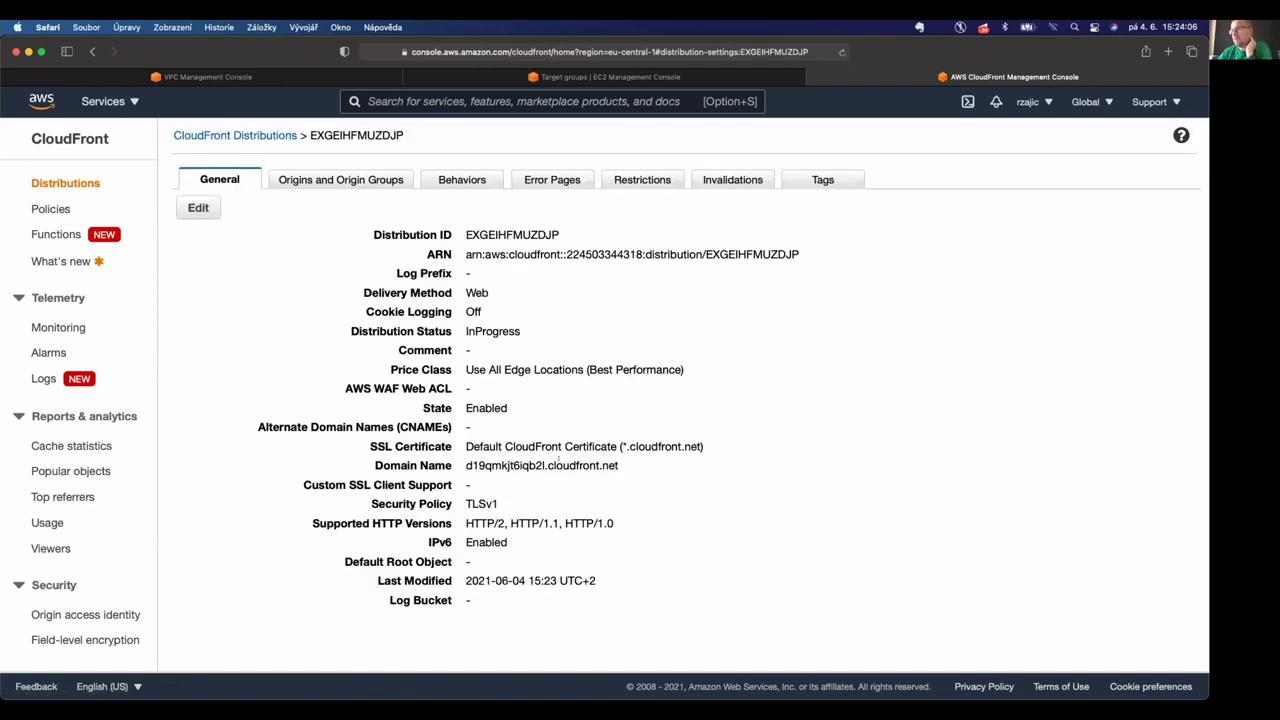
pyautogui.doubleClick(558, 465)
pyautogui.press('super+c')
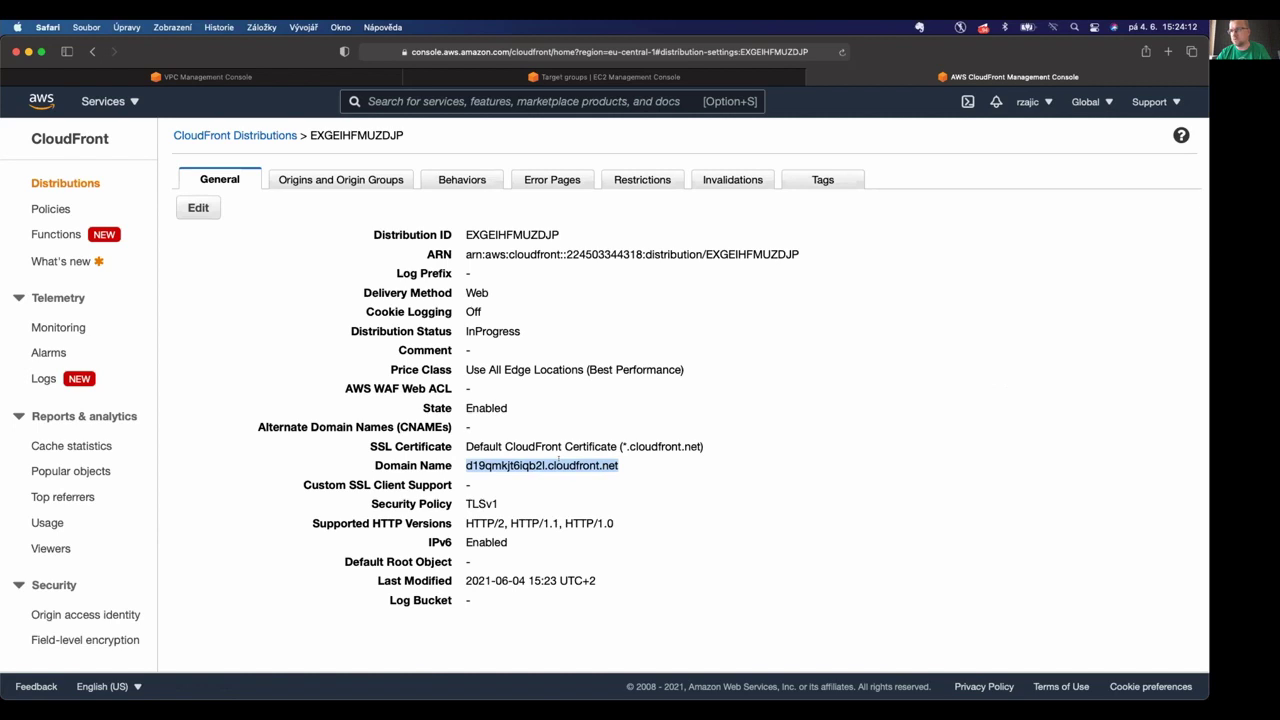
# Switch to iTerm2 and look up d19qmkjt6iqb2l.cloudfront.net with the host command.
pyautogui.press('super+Tab')
pyautogui.press('super+Tab')
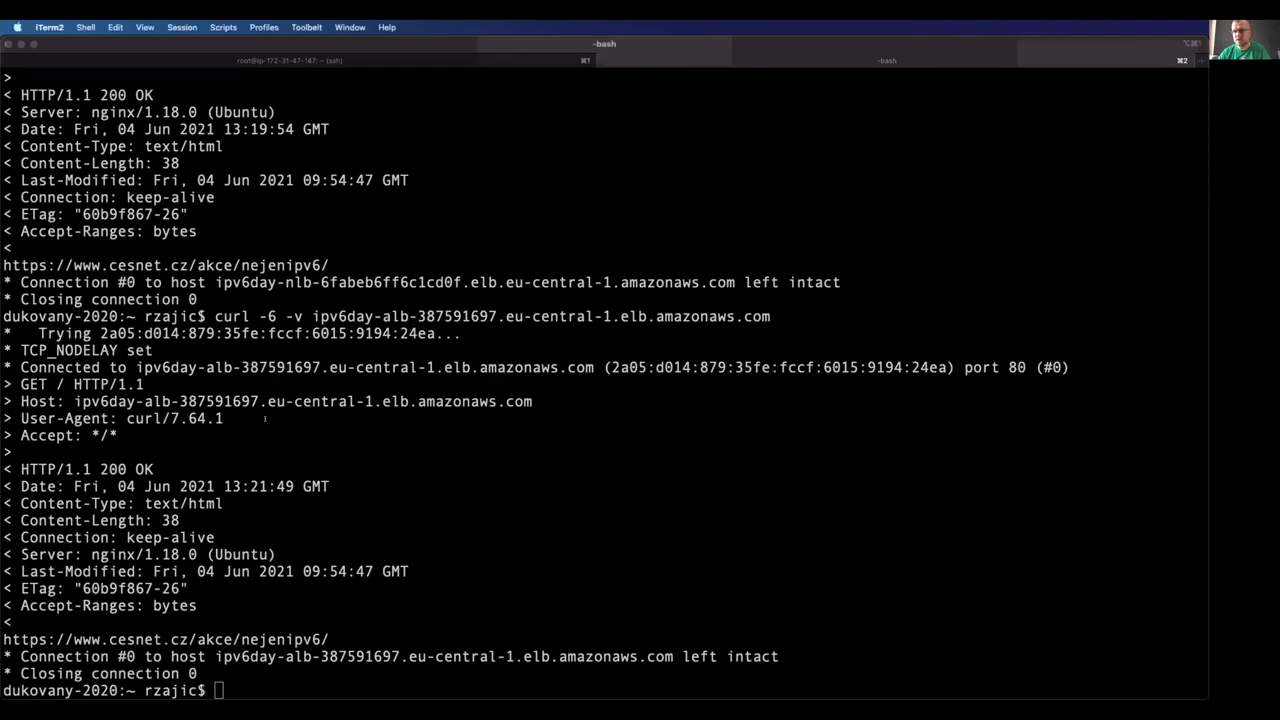
pyautogui.write('host')
pyautogui.press('super+v')
pyautogui.press('Return')
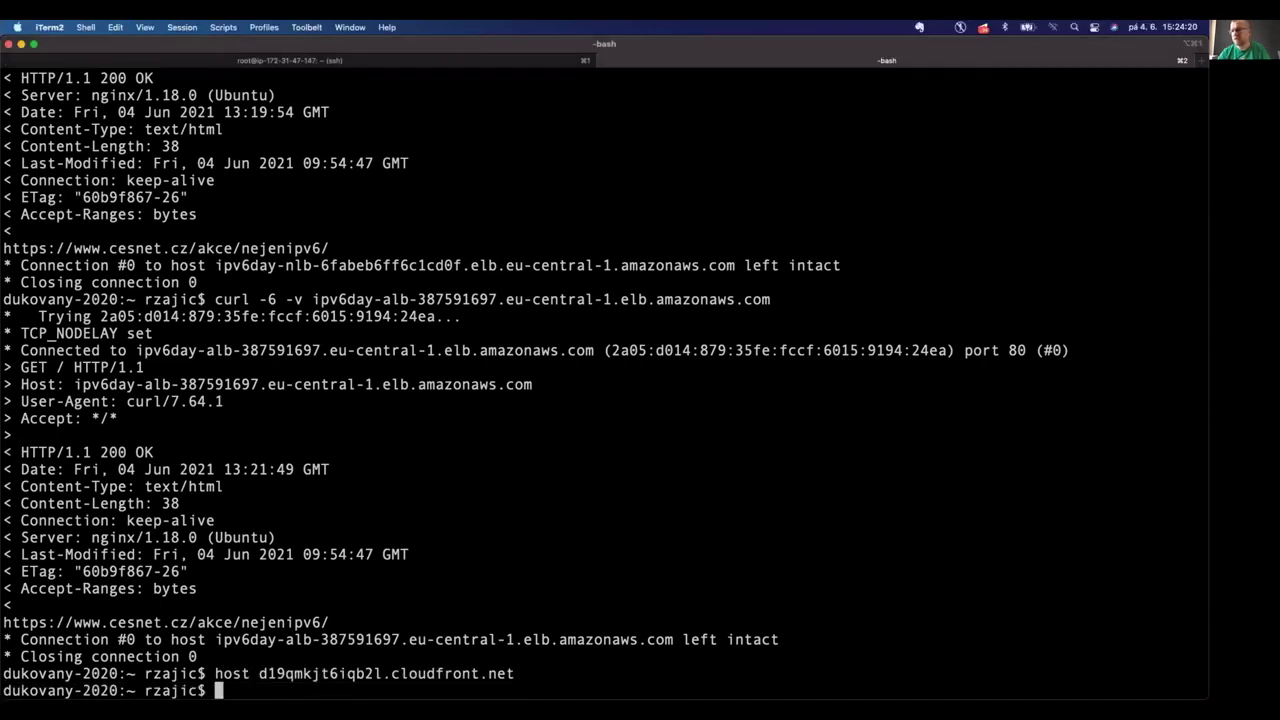
# Return to the CloudFront distributions list in Safari and resize its Status and Comment columns to check the distribution's deployment status.
pyautogui.press('super+Tab')
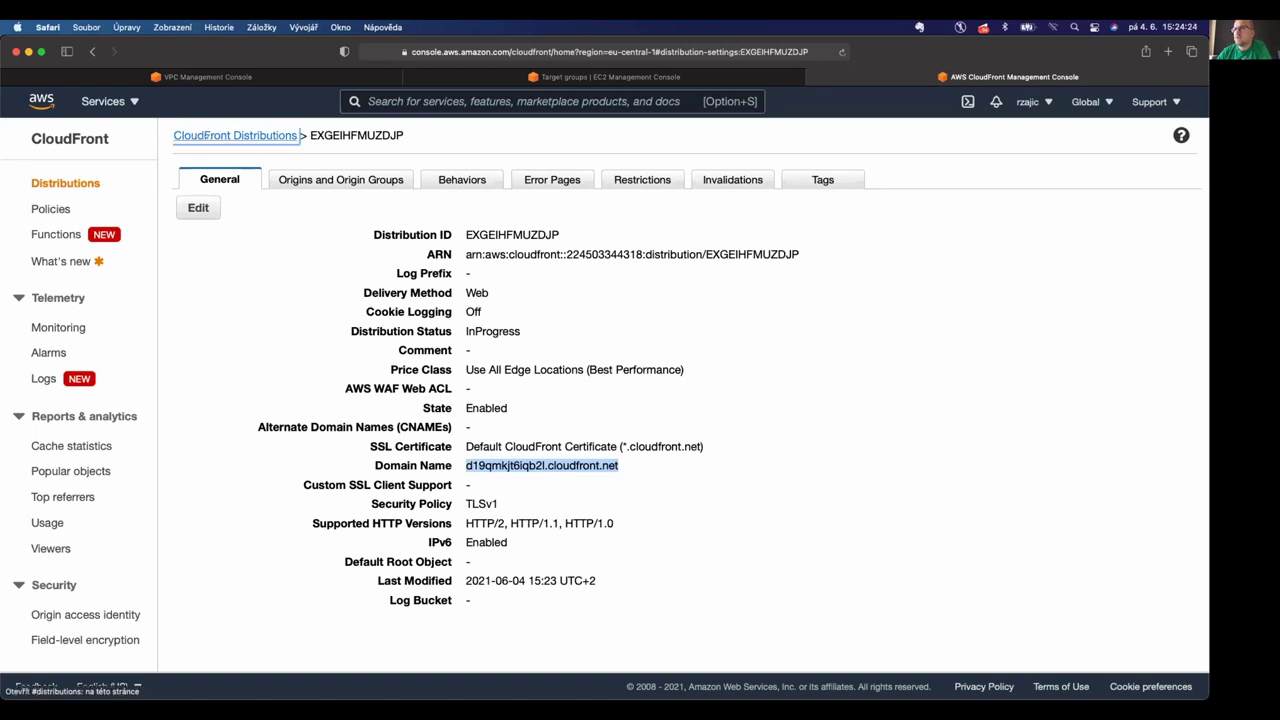
pyautogui.click(235, 138)
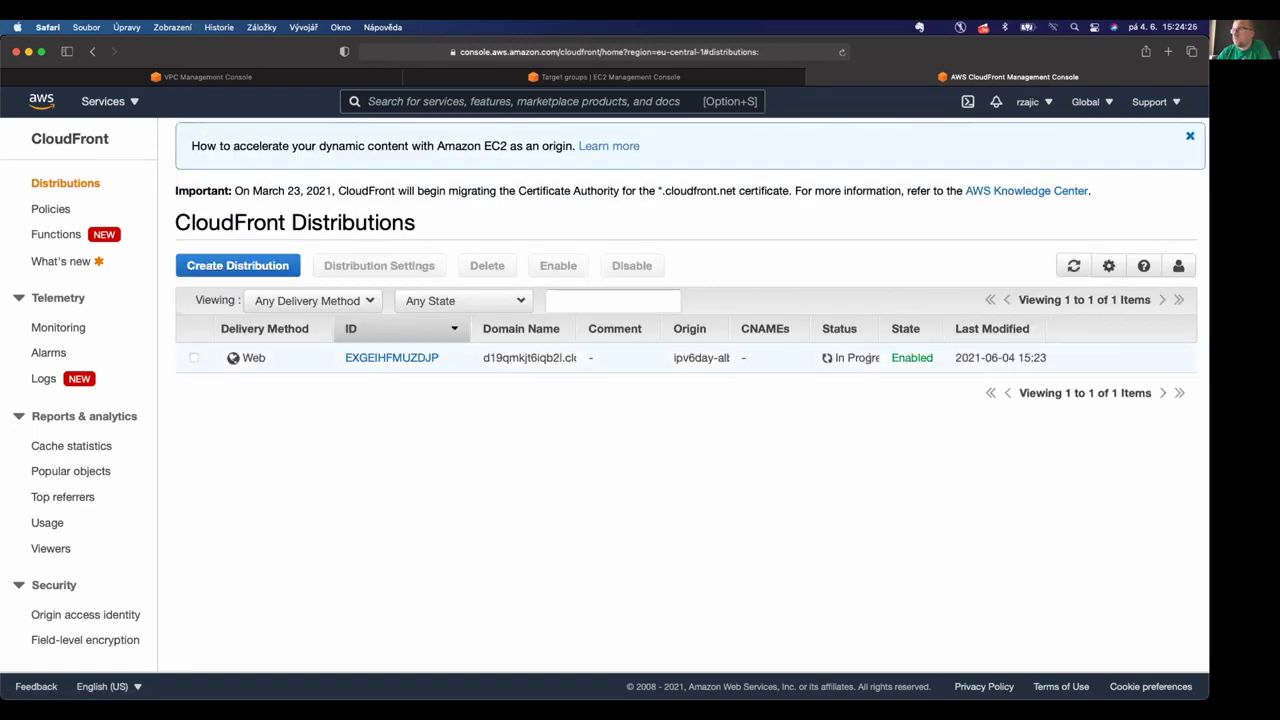
pyautogui.moveTo(873, 320); pyautogui.dragTo(893, 324)
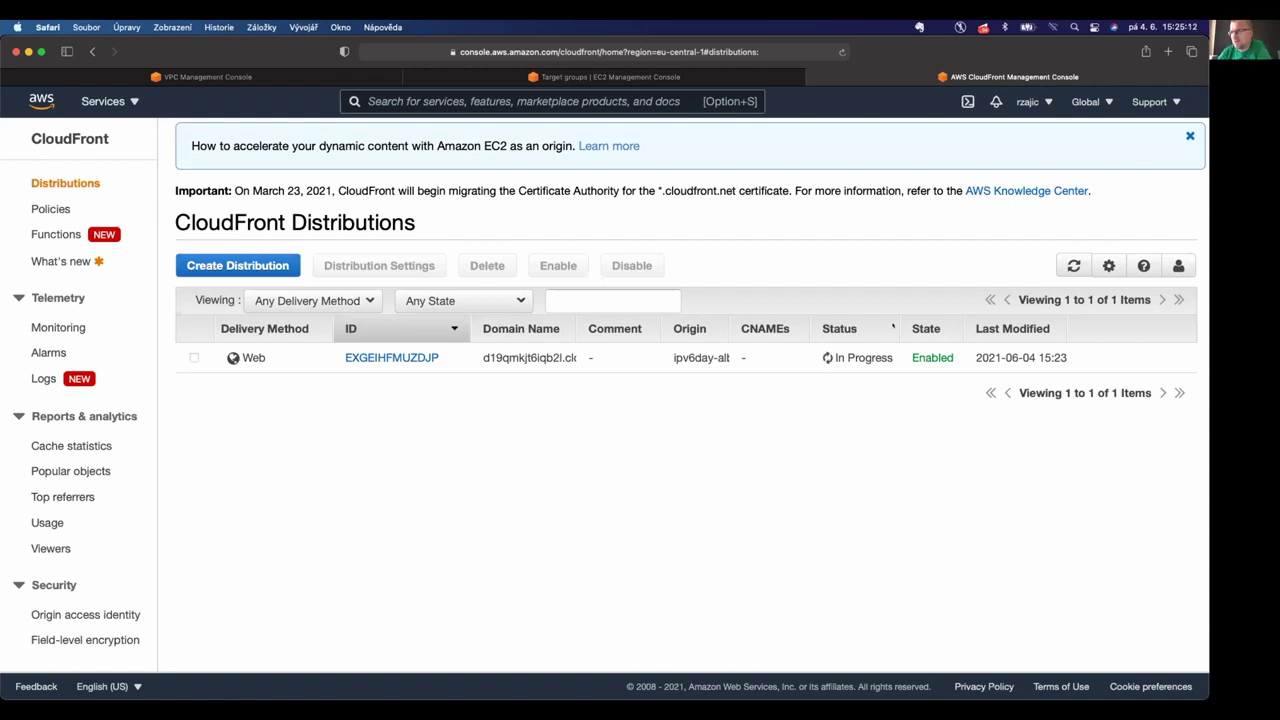
pyautogui.moveTo(658, 328); pyautogui.dragTo(648, 328)
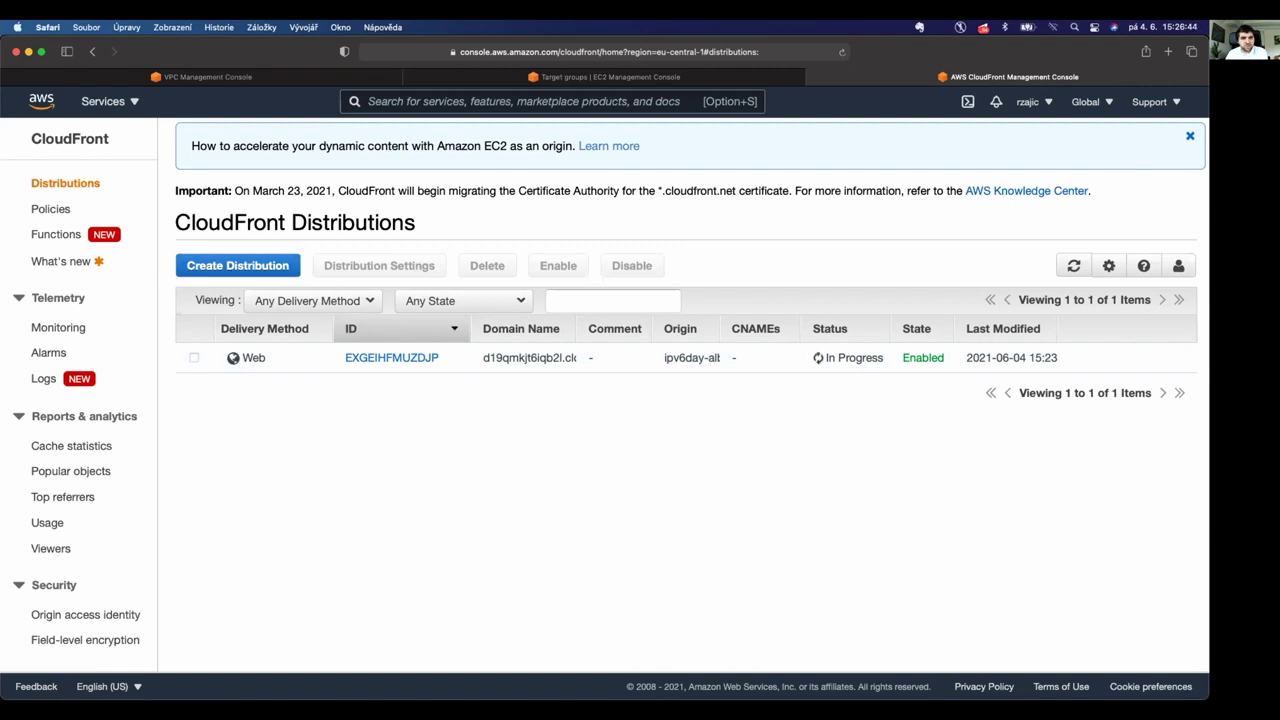
# Open the EC2 load balancers list and examine the DNS name and address type of ipv6day-nlb.
pyautogui.click(427, 80)
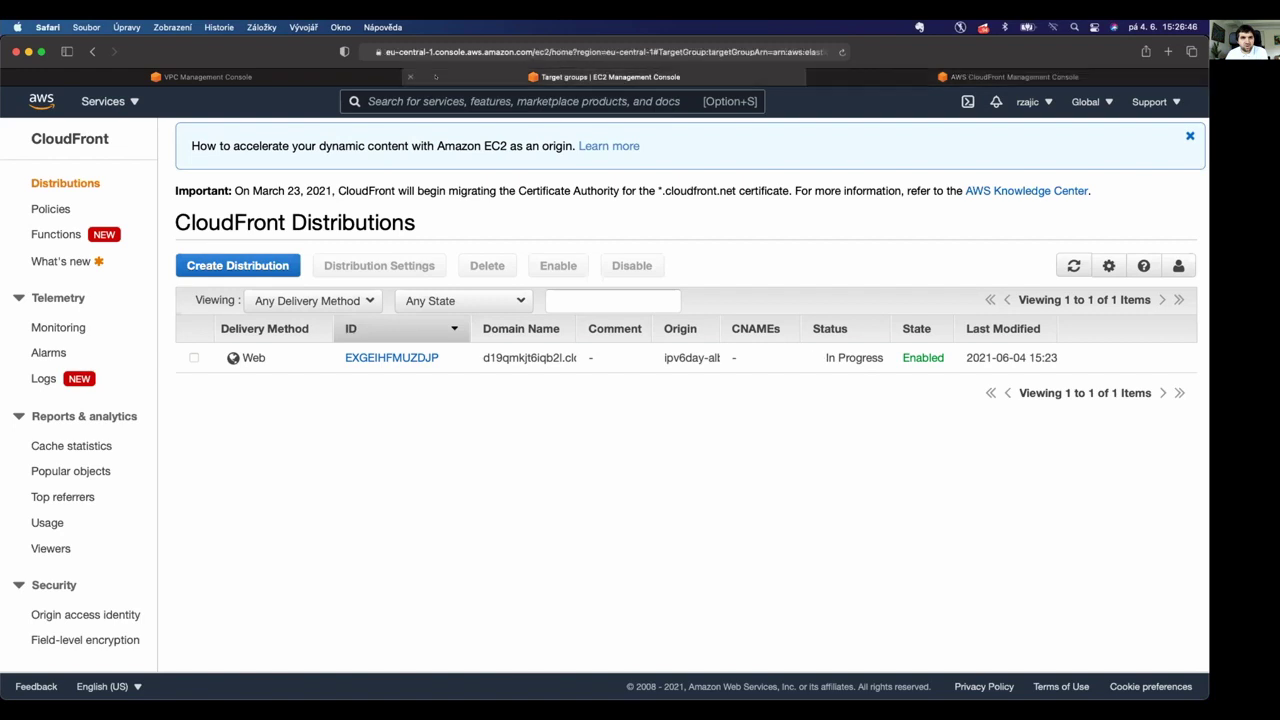
pyautogui.scroll(-5, 85, 490)
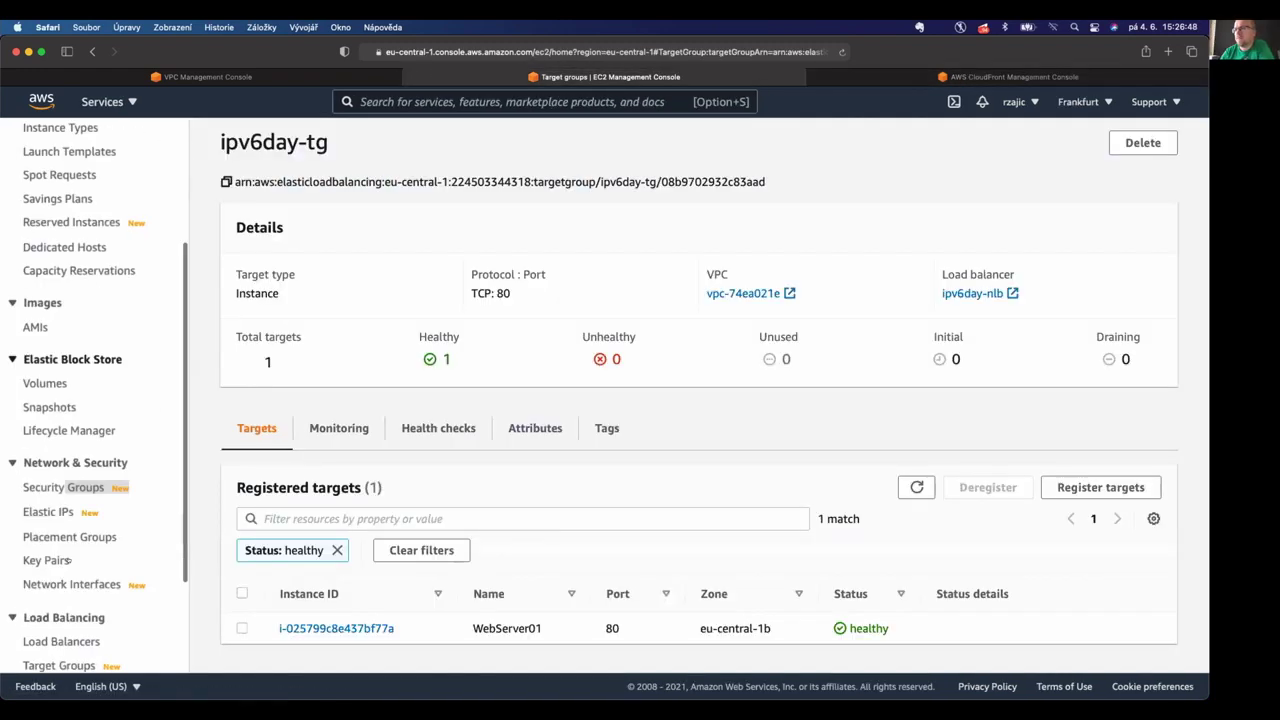
pyautogui.click(63, 494)
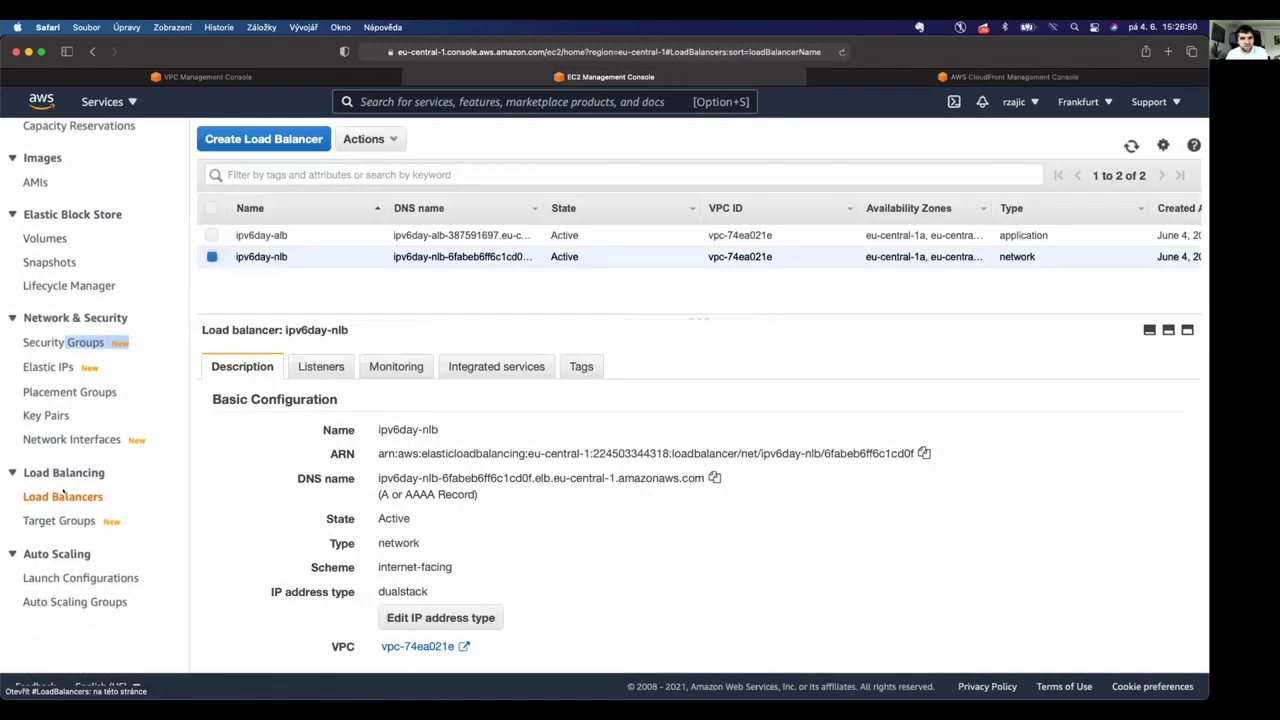
pyautogui.tripleClick(449, 470)
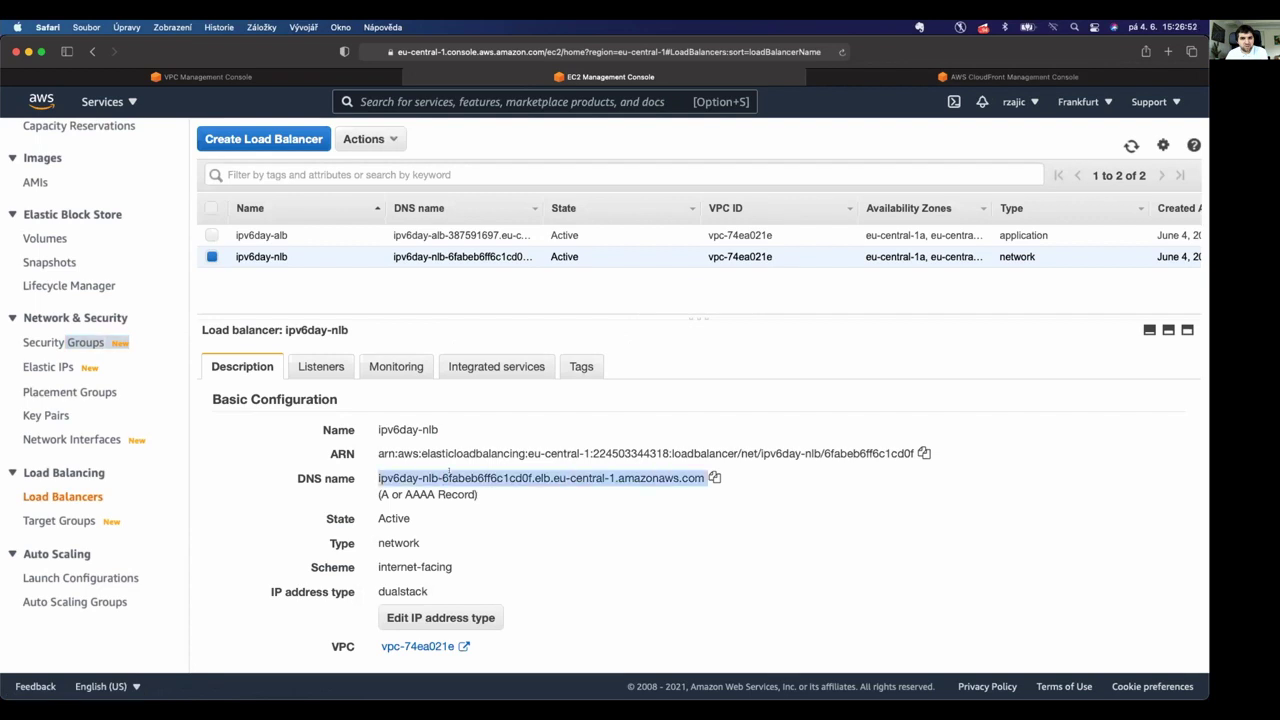
pyautogui.scroll(-3, 435, 560)
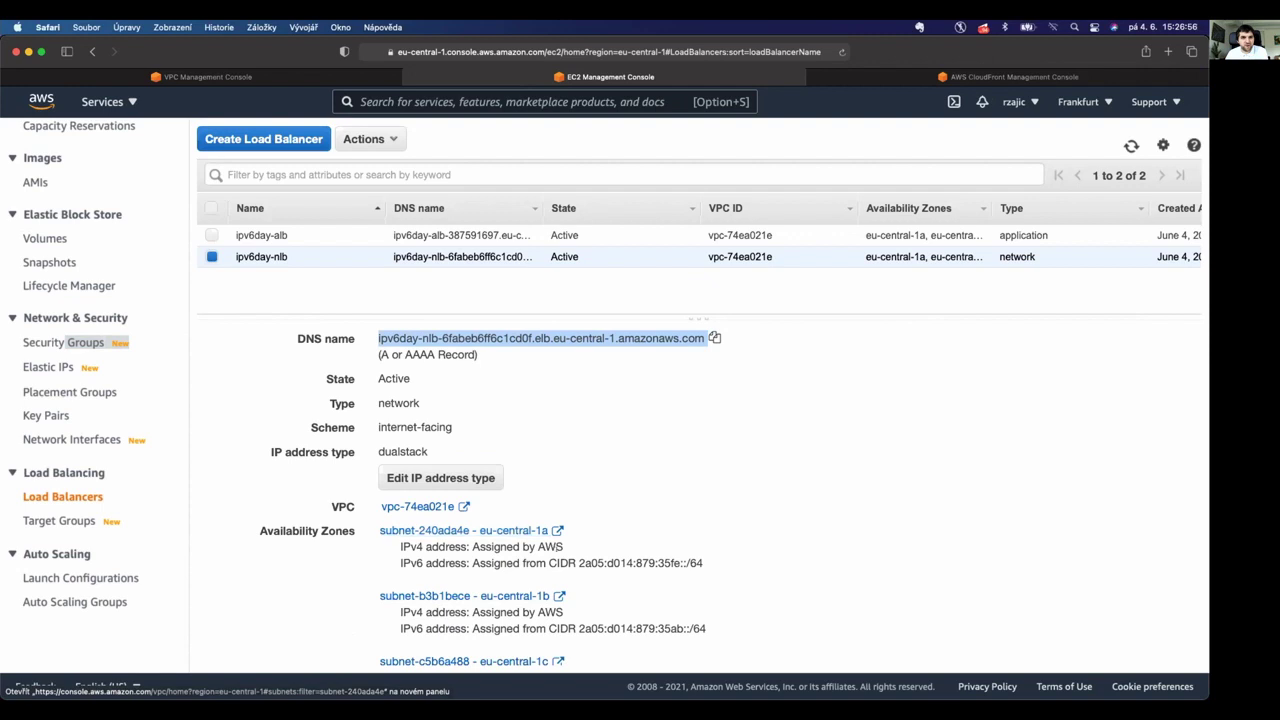
# Examine the IPv4 and IPv6 address assignment of the load balancer's eu-central-1a subnet.
pyautogui.moveTo(708, 562); pyautogui.dragTo(636, 518)
pyautogui.click(636, 518)
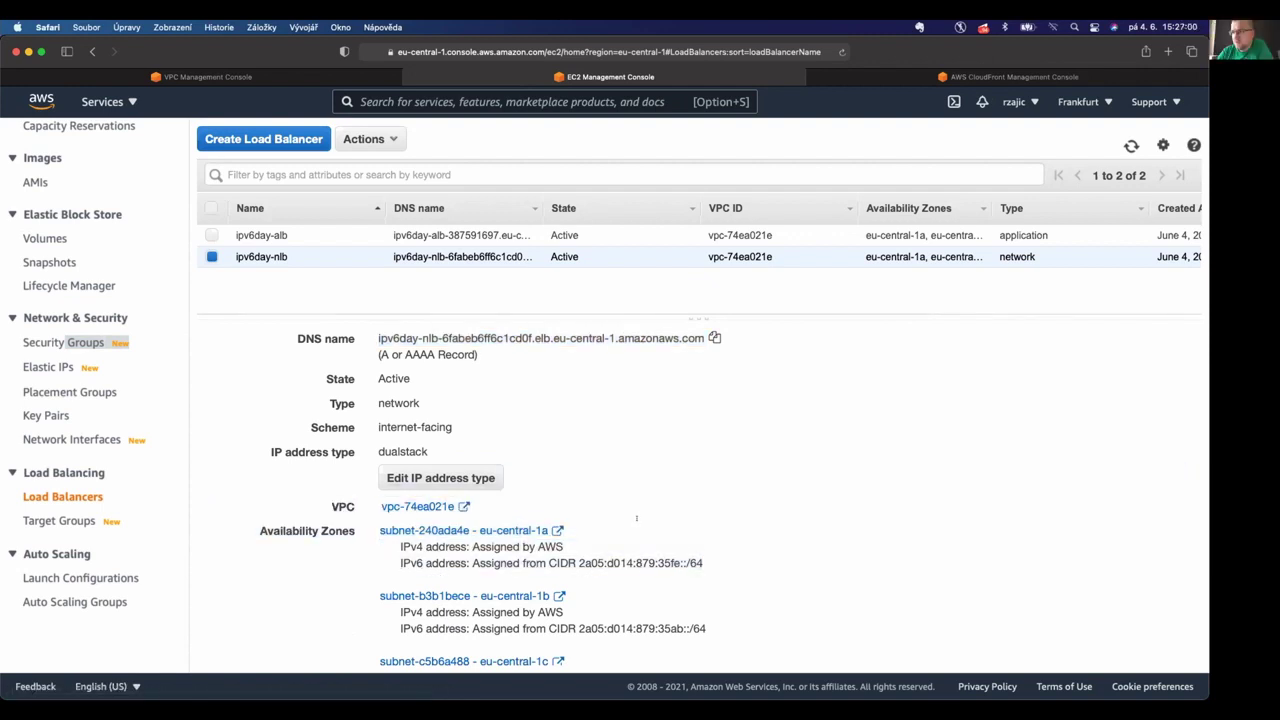
pyautogui.moveTo(708, 562); pyautogui.dragTo(480, 478)
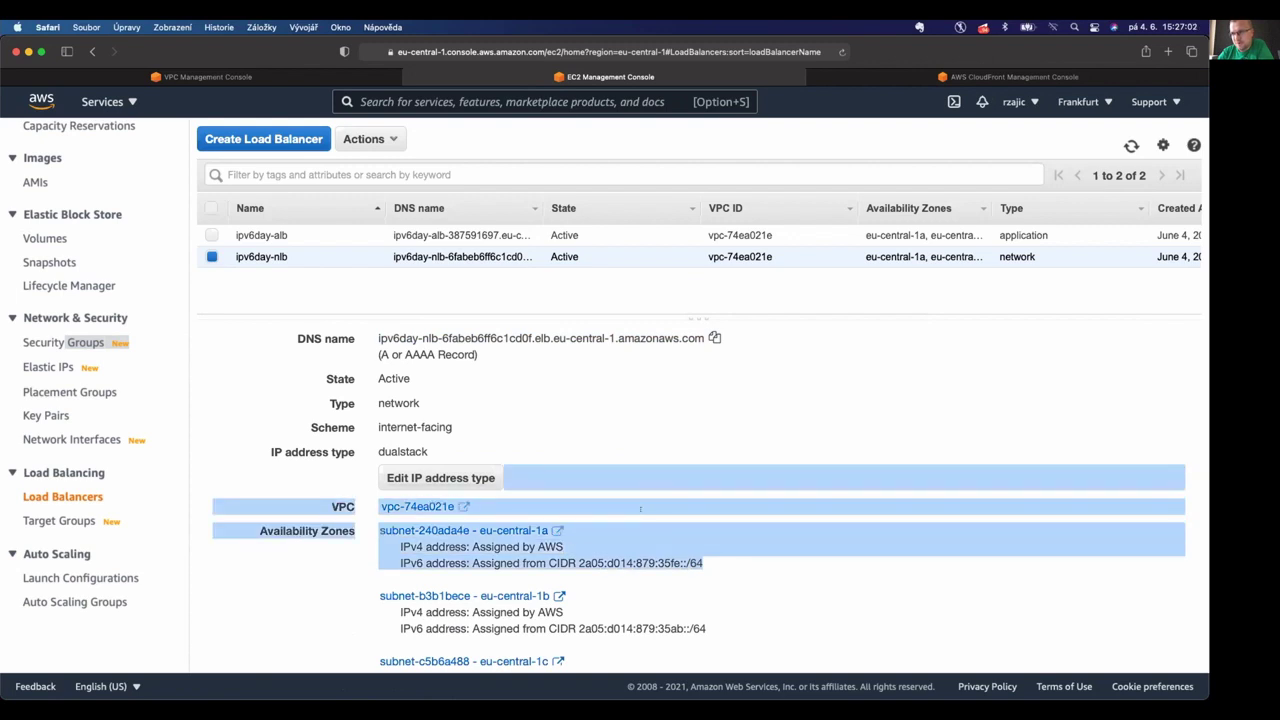
pyautogui.tripleClick(455, 563)
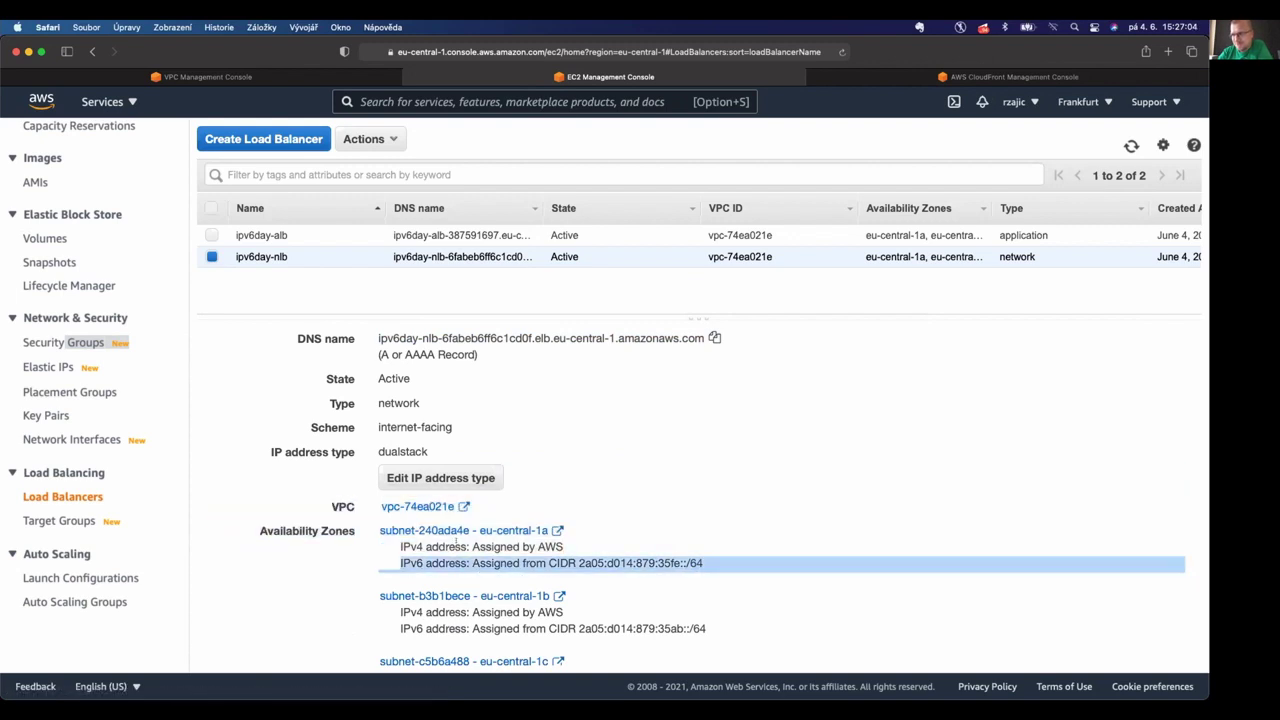
pyautogui.tripleClick(457, 546)
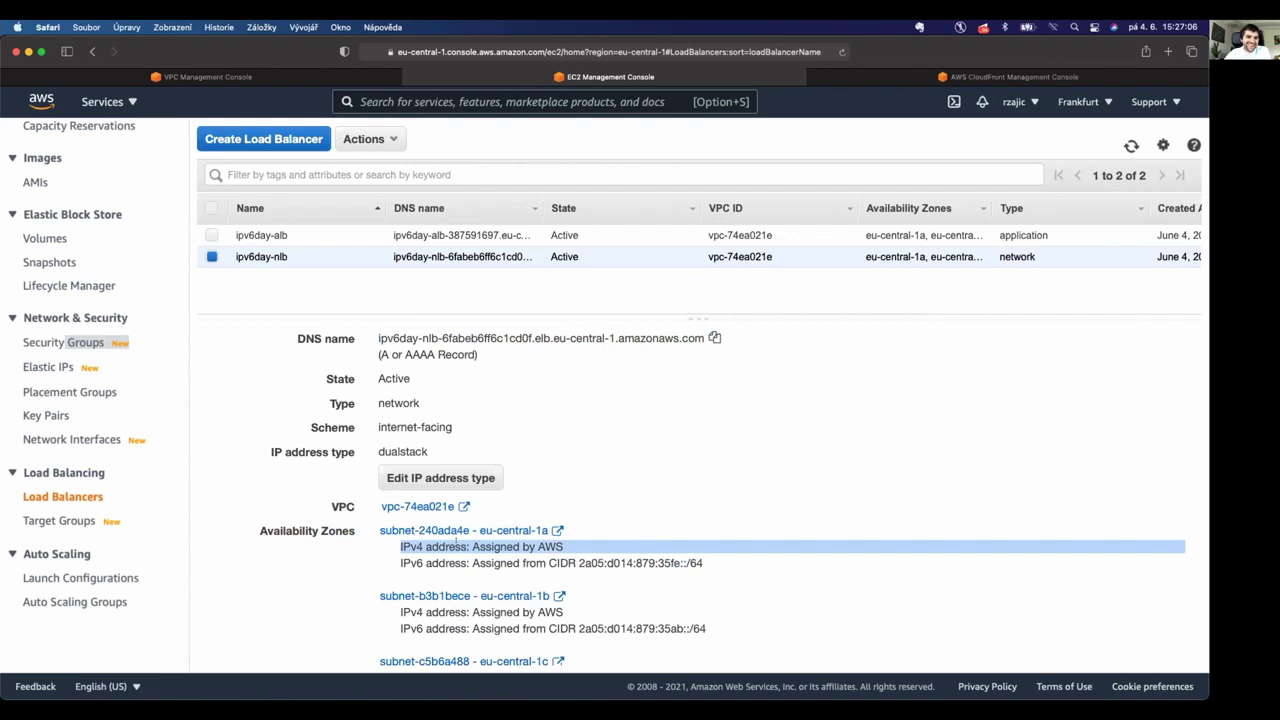
# Examine the IPv6 CIDR assigned to the load balancer's eu-central-1b subnet.
pyautogui.scroll(-3, 609, 527)
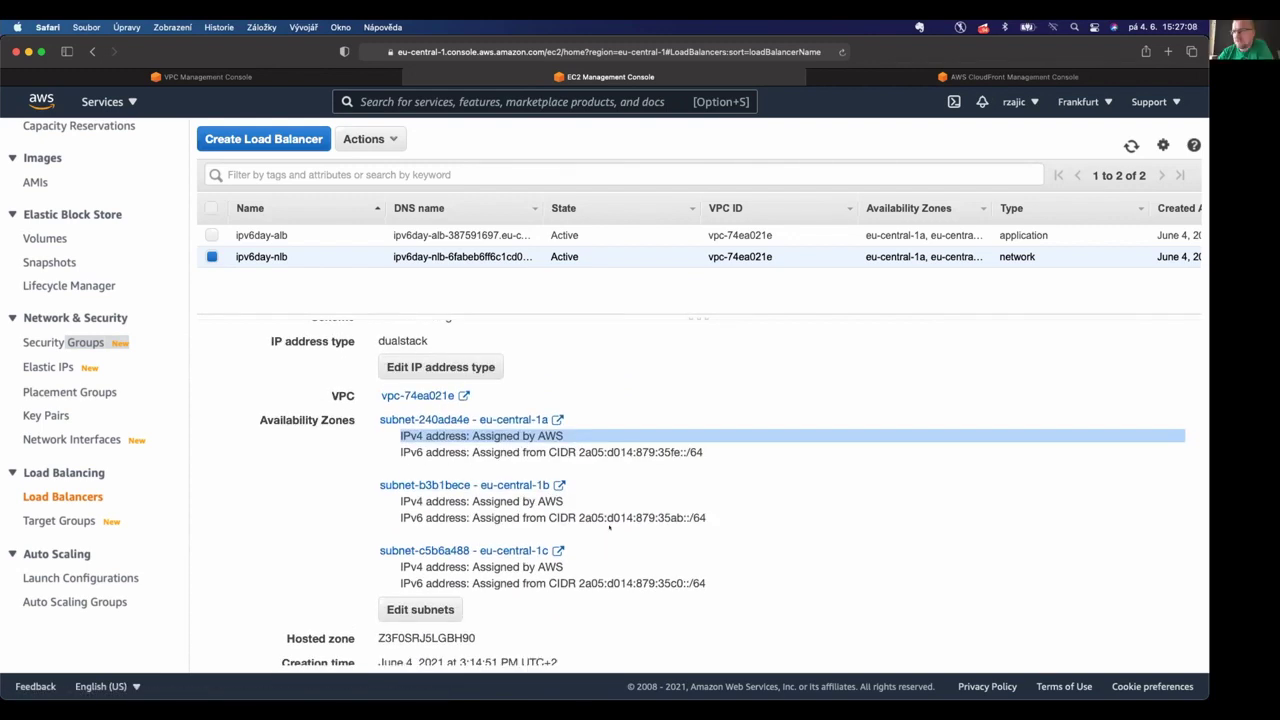
pyautogui.moveTo(707, 517); pyautogui.dragTo(585, 512)
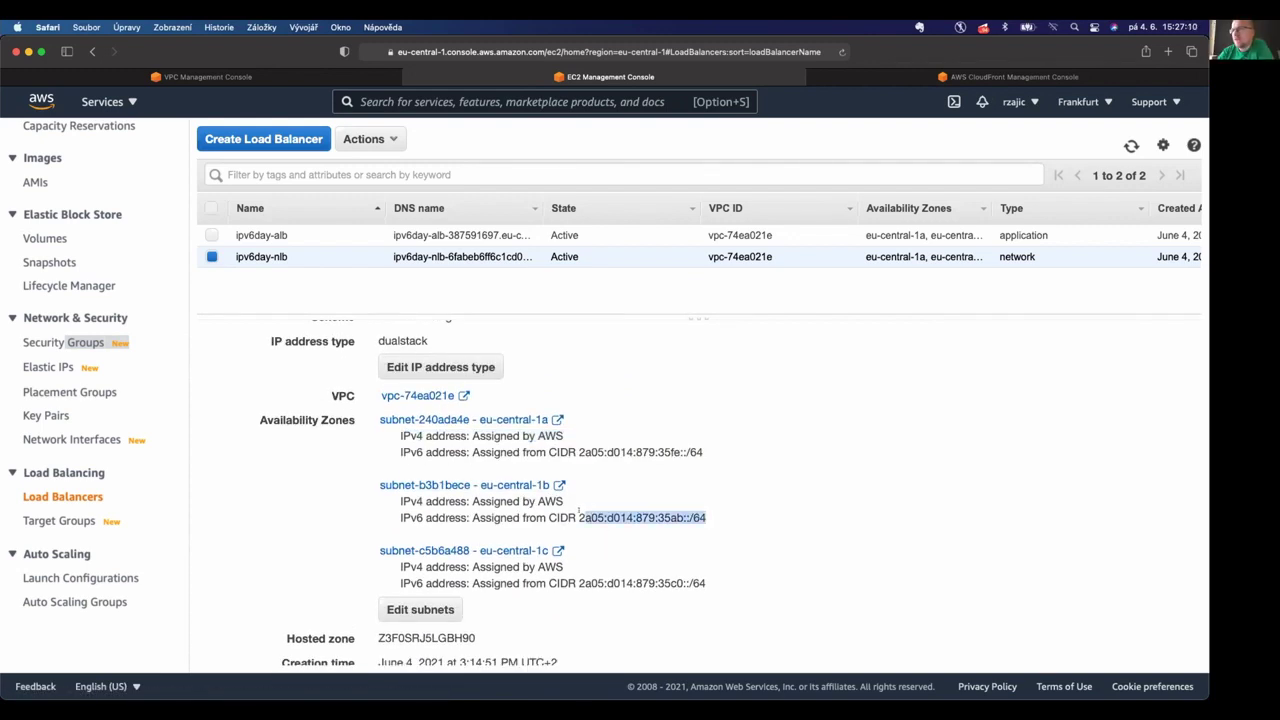
pyautogui.click(578, 511)
pyautogui.moveTo(577, 511); pyautogui.dragTo(707, 516)
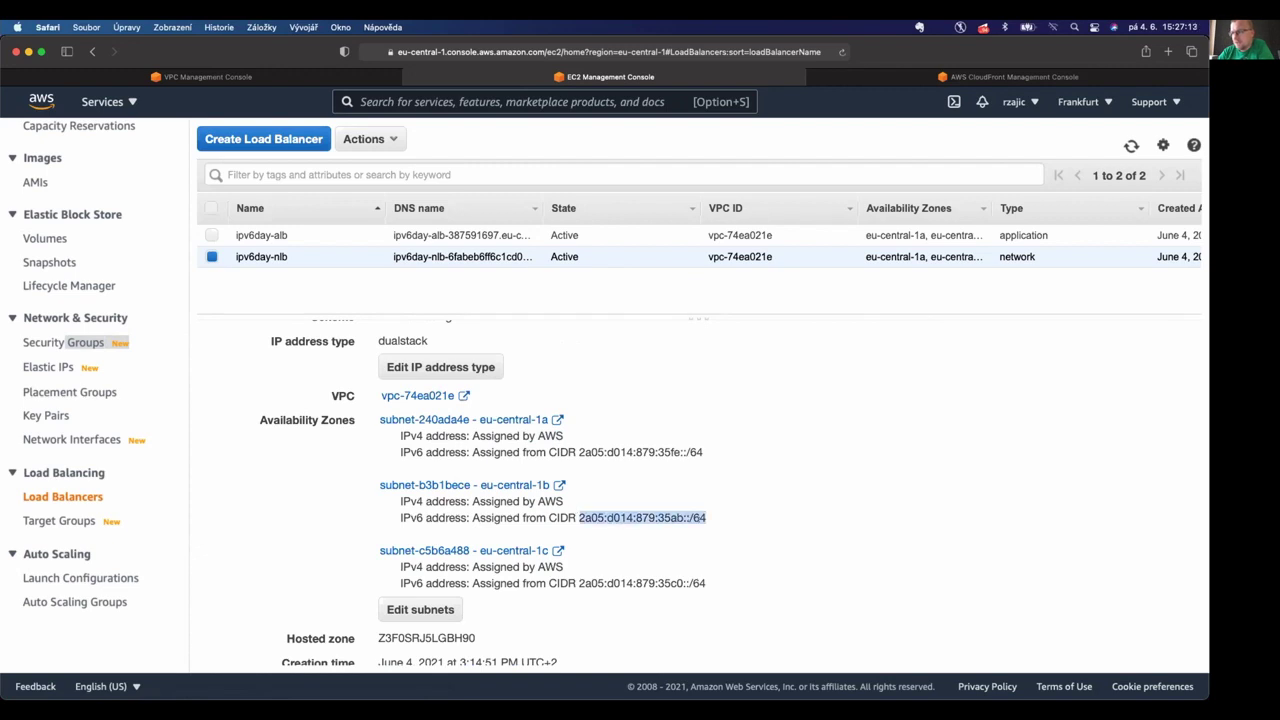
pyautogui.click(709, 511)
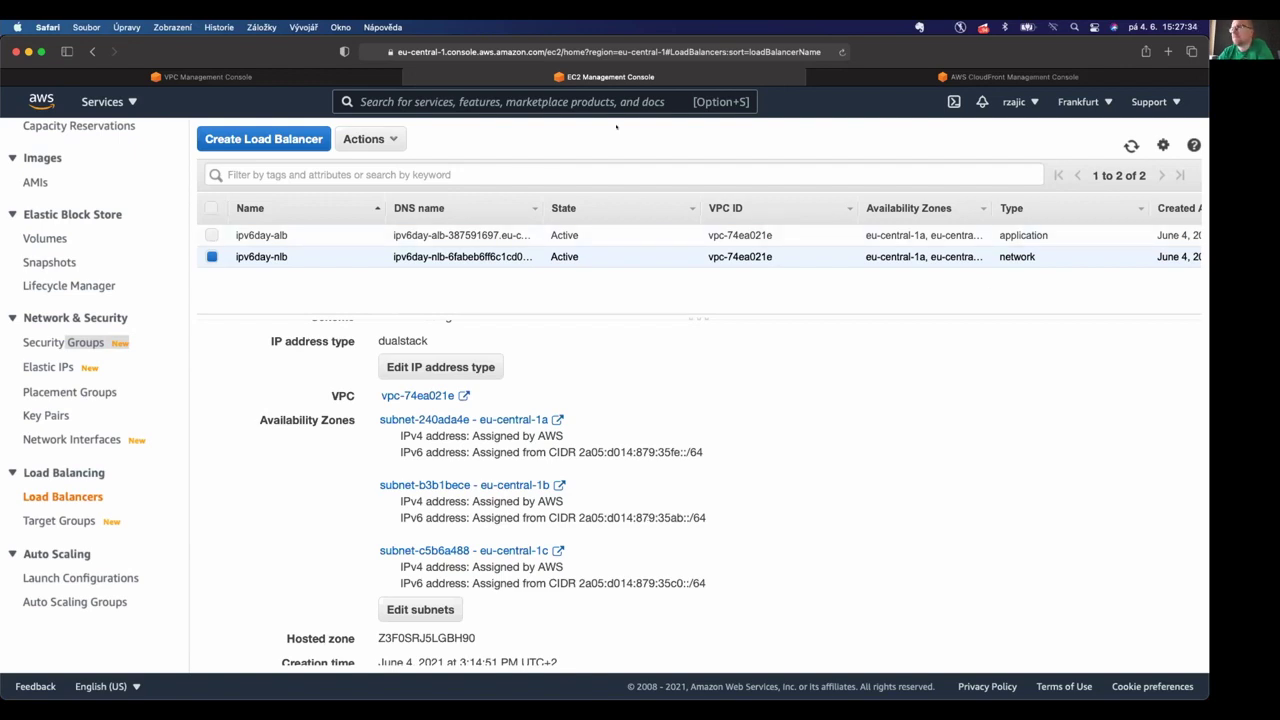
# Check the CloudFront distribution's deployment status, then switch to iTerm2 and repeat the host lookup of d19qmkjt6iqb2l.cloudfront.net.
pyautogui.click(1010, 77)
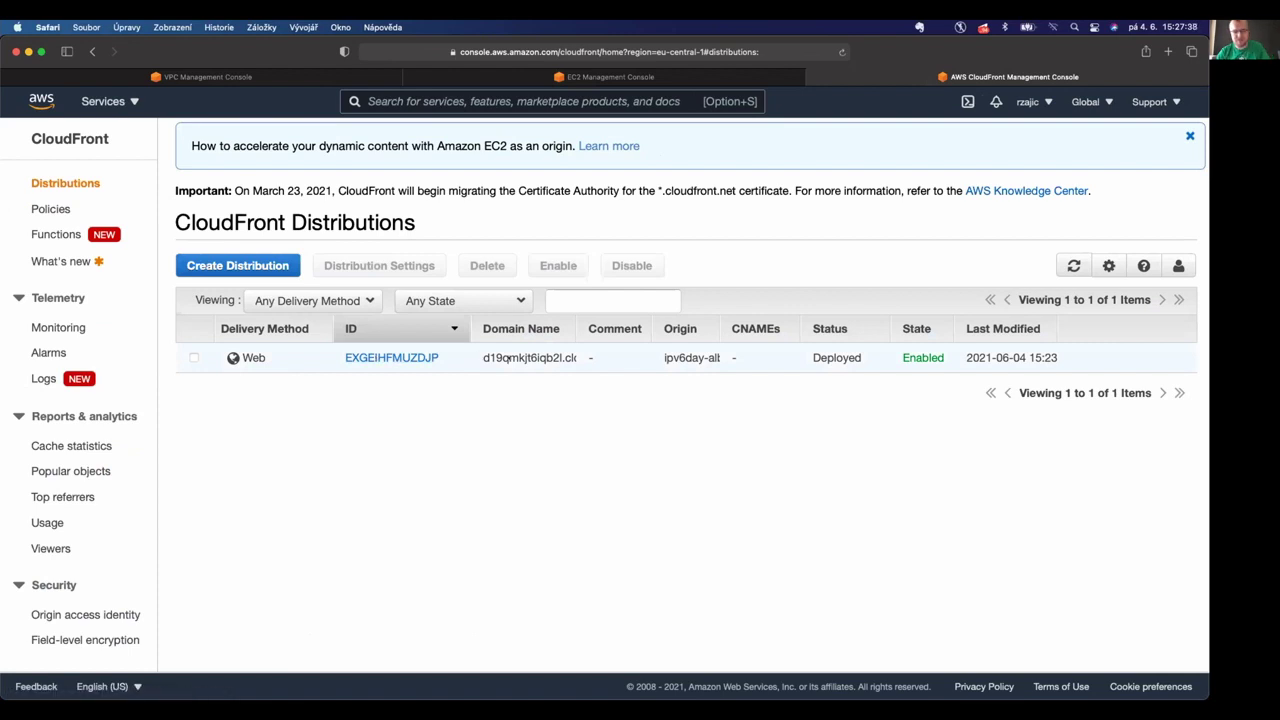
pyautogui.press('super+Tab')
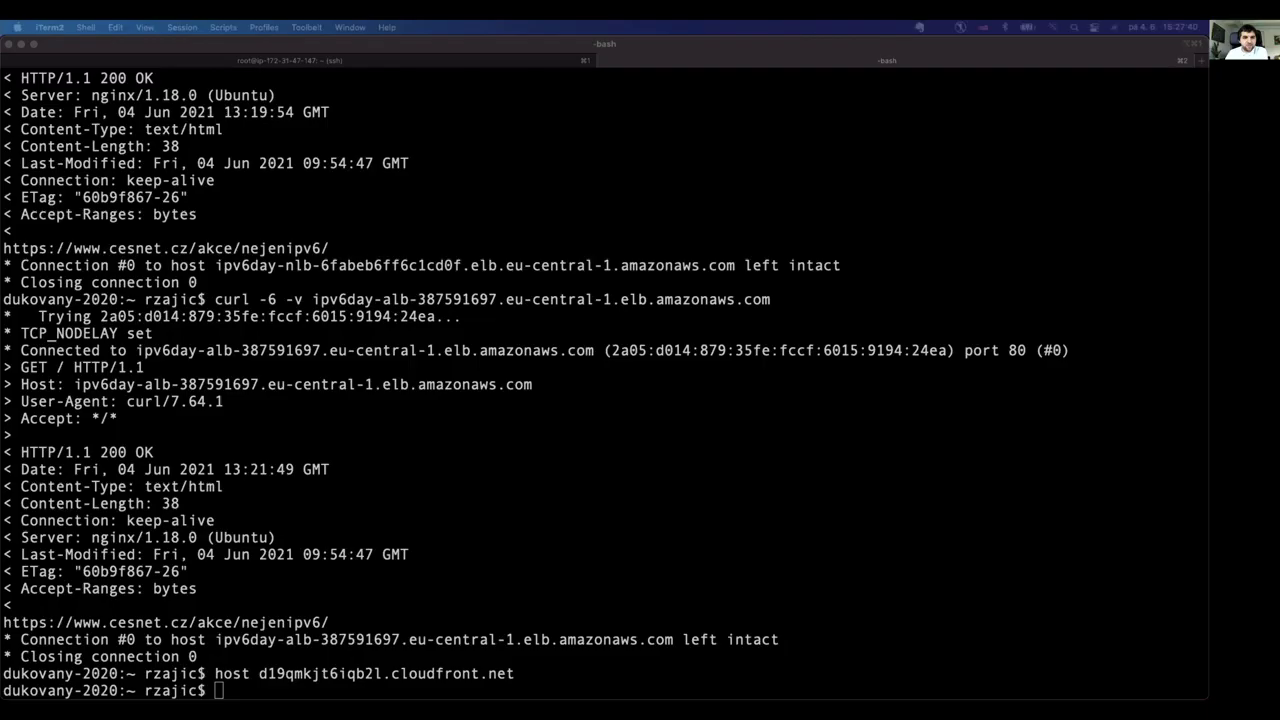
pyautogui.press('Up')
pyautogui.press('Return')
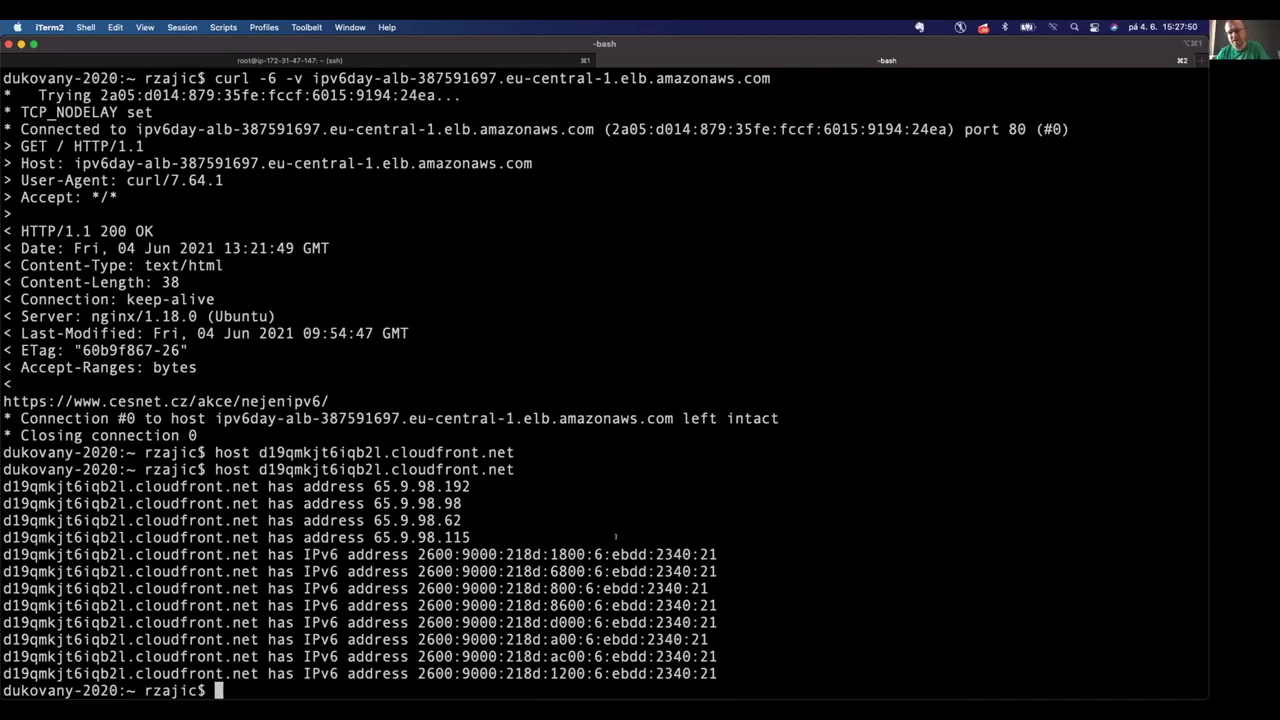
# Switch back to Safari, open the VPC route tables and display the routes of the main route table.
pyautogui.press('super+Tab')
pyautogui.scroll(2, 60, 250)
pyautogui.click(266, 76)
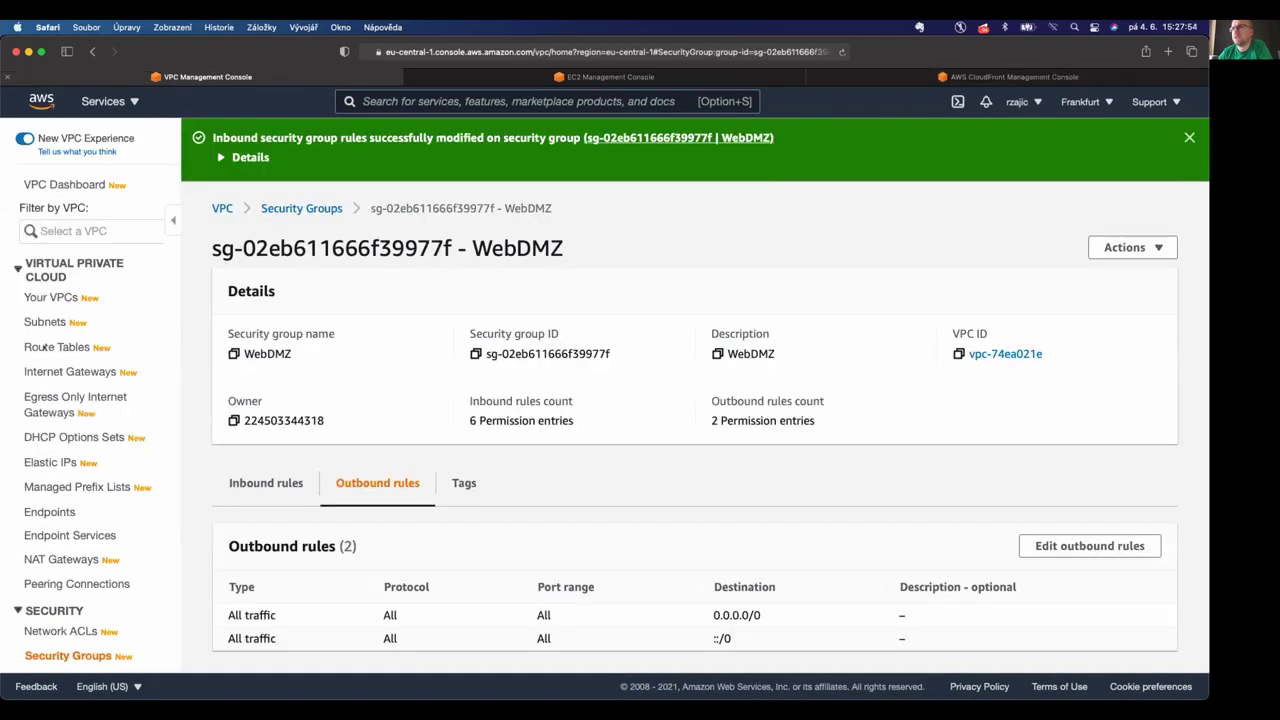
pyautogui.scroll(-3, 82, 447)
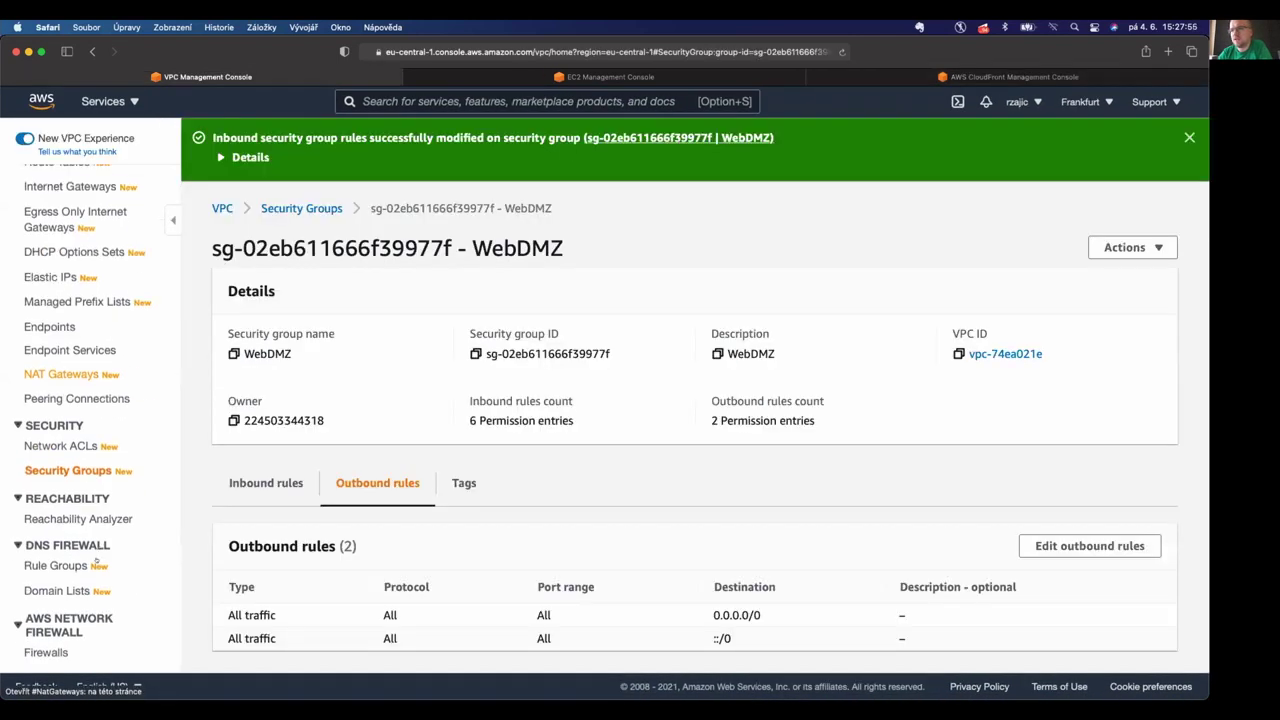
pyautogui.scroll(3, 70, 380)
pyautogui.click(55, 287)
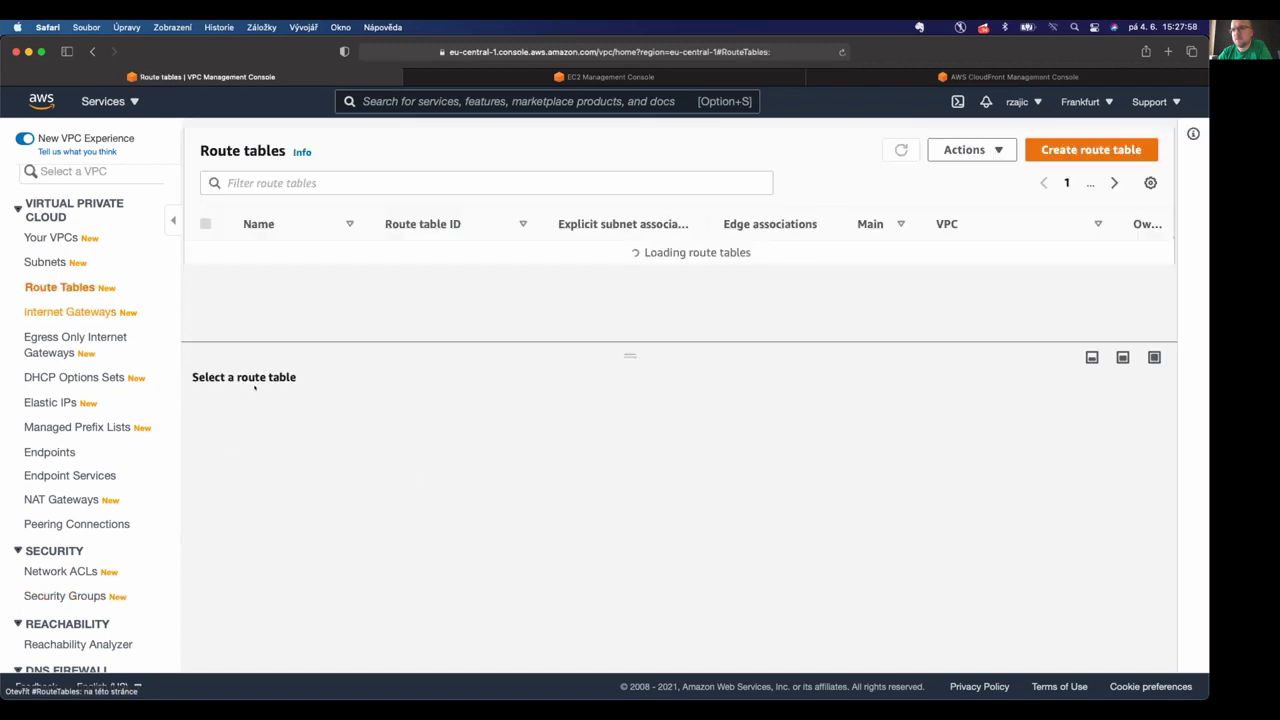
pyautogui.click(297, 416)
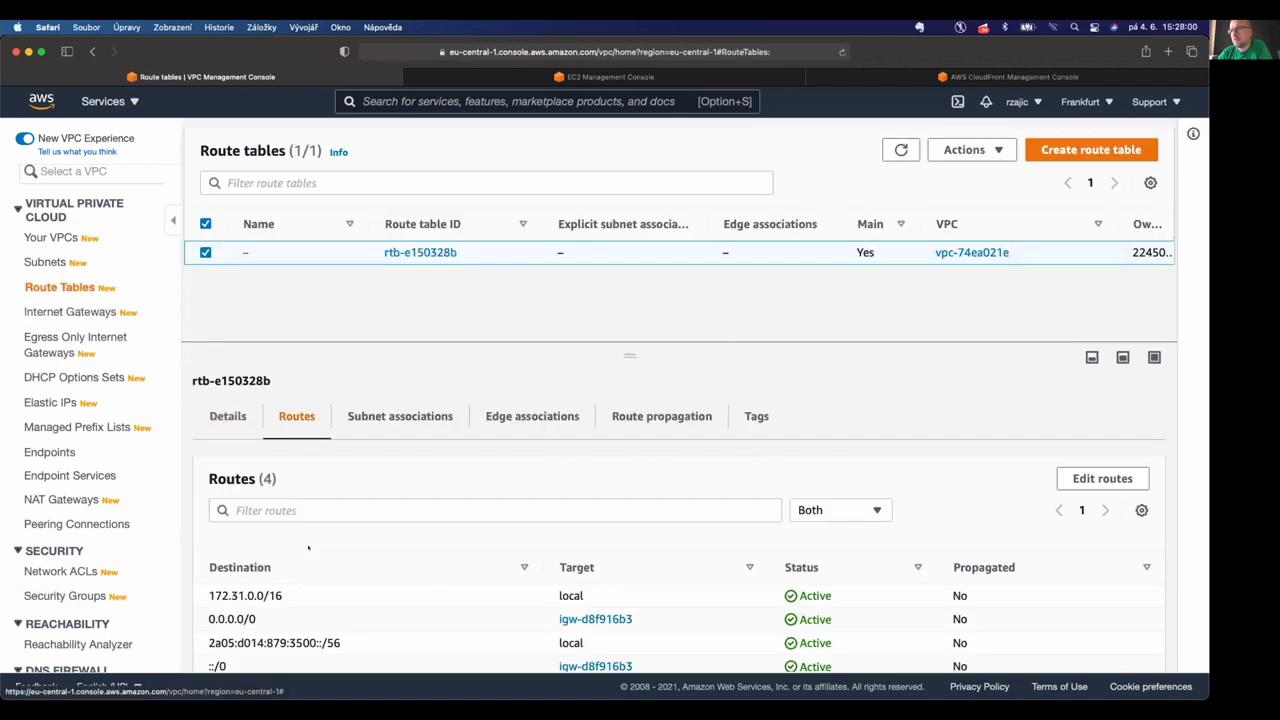
pyautogui.scroll(-2, 344, 587)
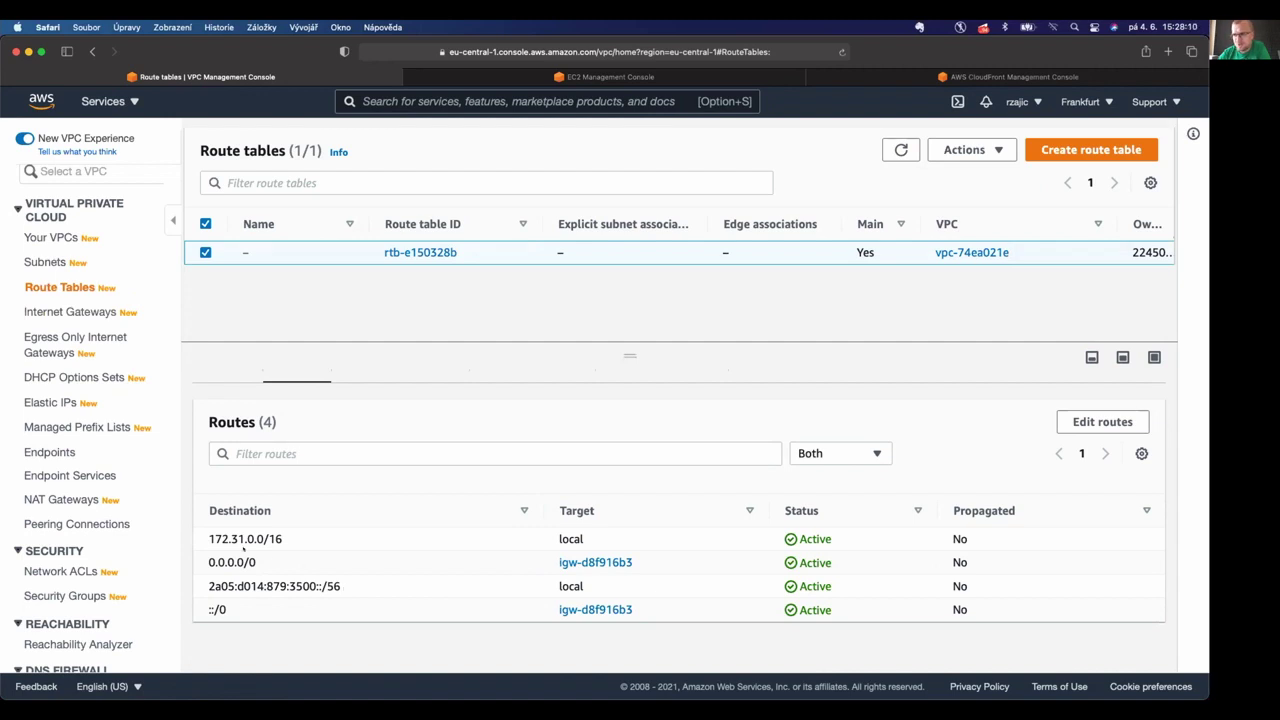
# Compare the IPv4 and IPv6 route destinations, highlighting the local IPv6 /56 prefix.
pyautogui.moveTo(224, 530); pyautogui.dragTo(217, 618)
pyautogui.click(217, 618)
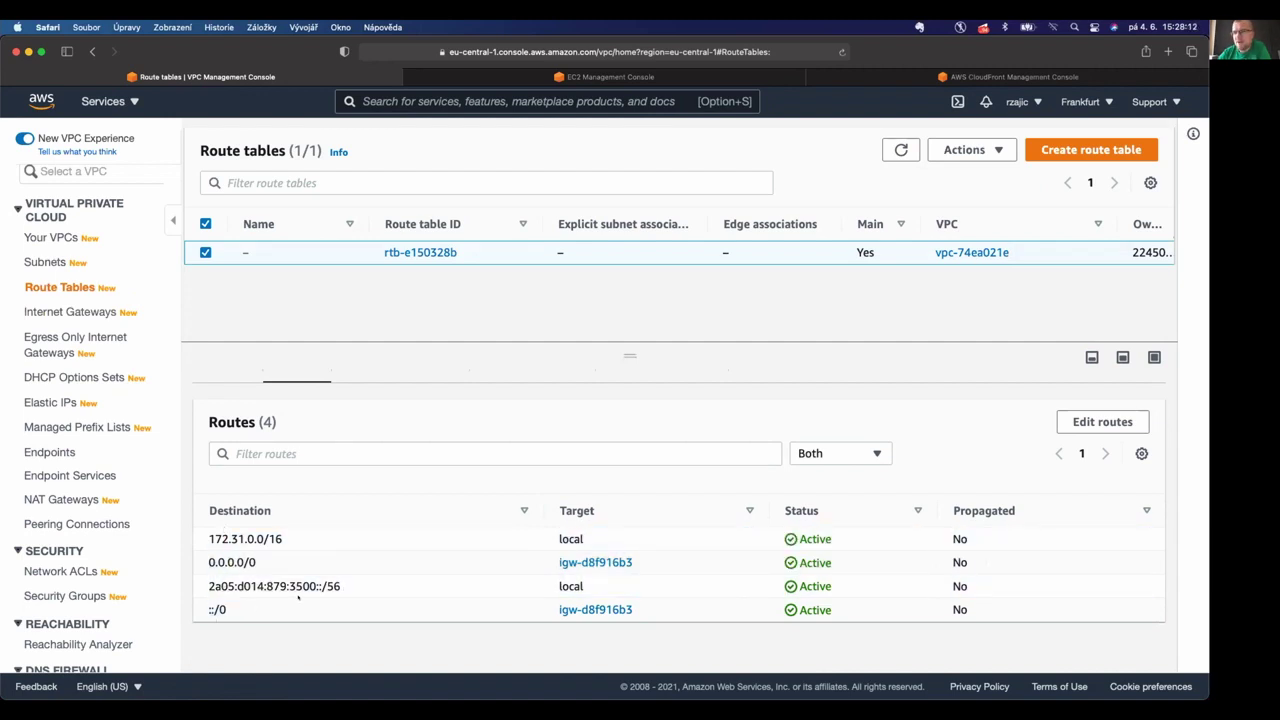
pyautogui.moveTo(346, 589); pyautogui.dragTo(205, 580)
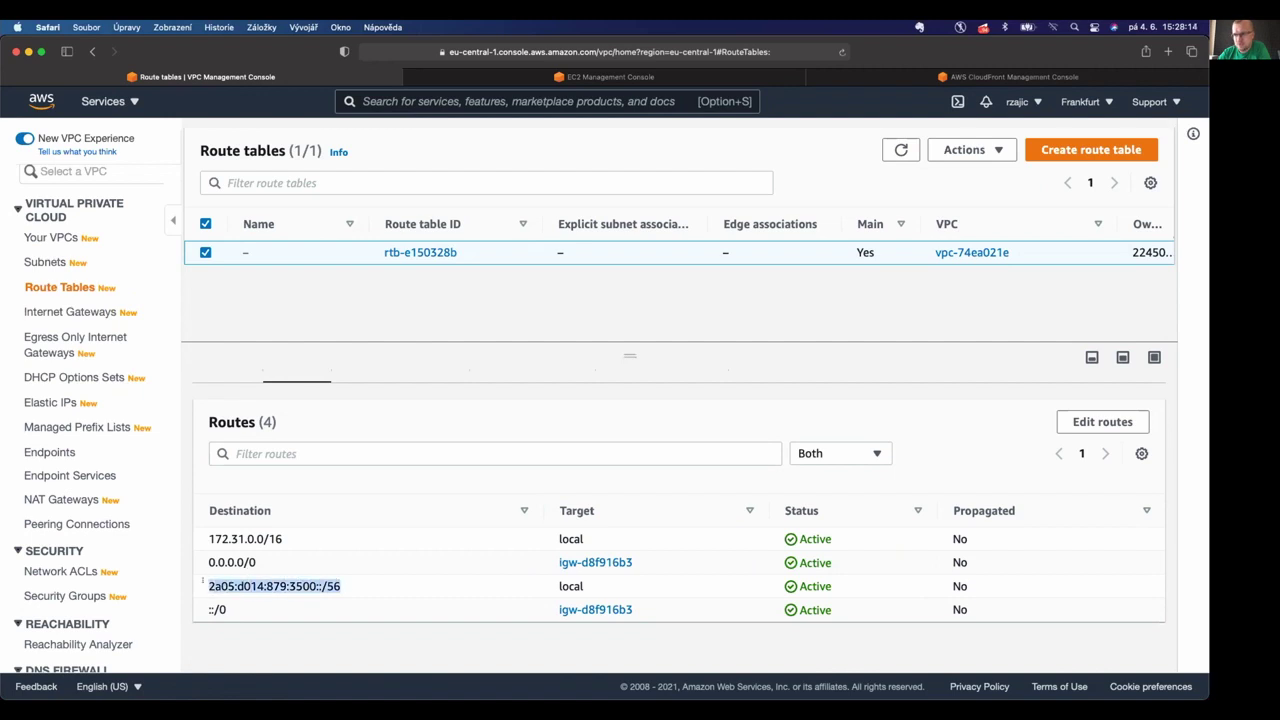
pyautogui.click(233, 581)
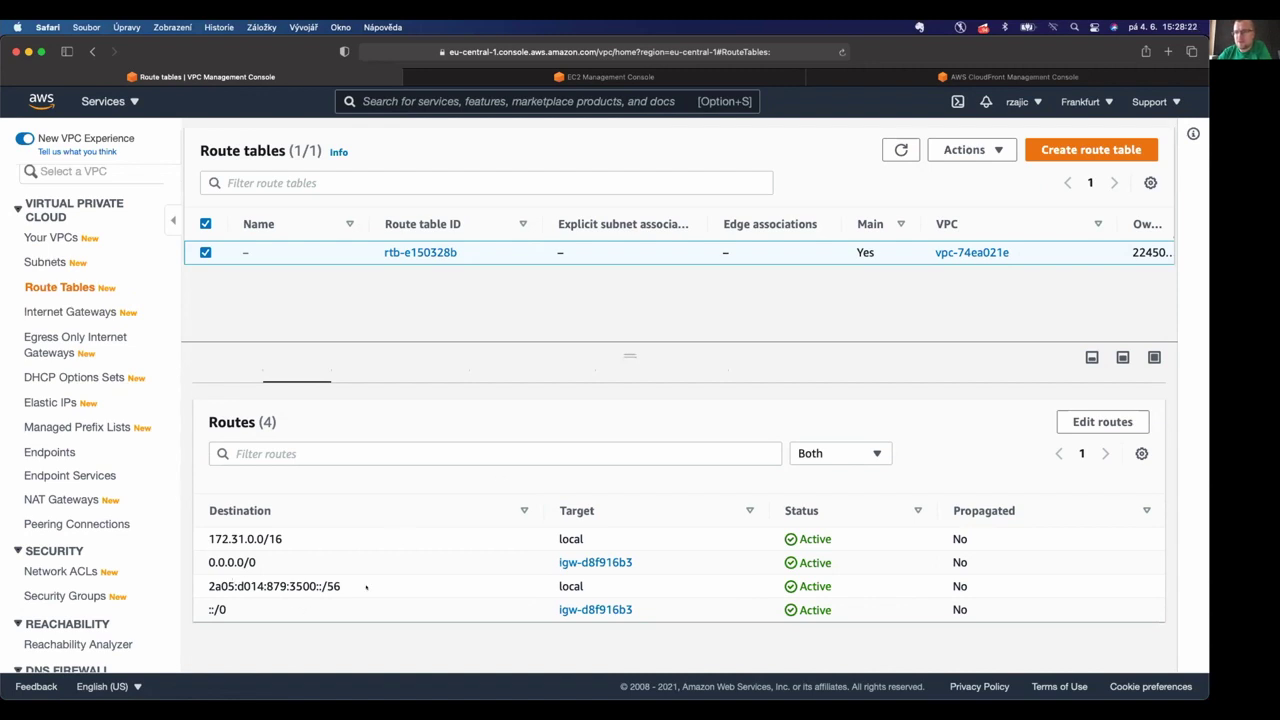
pyautogui.doubleClick(268, 585)
pyautogui.moveTo(208, 585); pyautogui.dragTo(366, 587)
pyautogui.click(345, 583)
# Check WebServer01's instance type in the EC2 instances list, then open the network interfaces list.
pyautogui.scroll(-3, 90, 458)
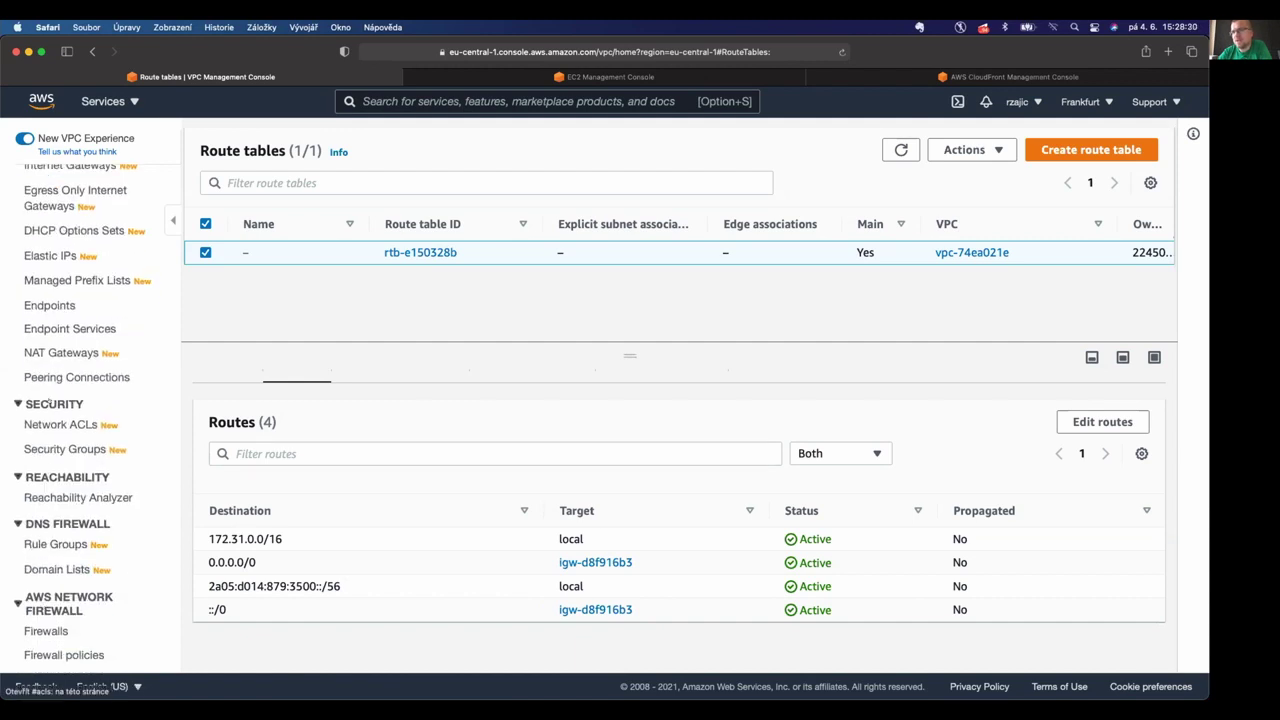
pyautogui.scroll(-4, 67, 557)
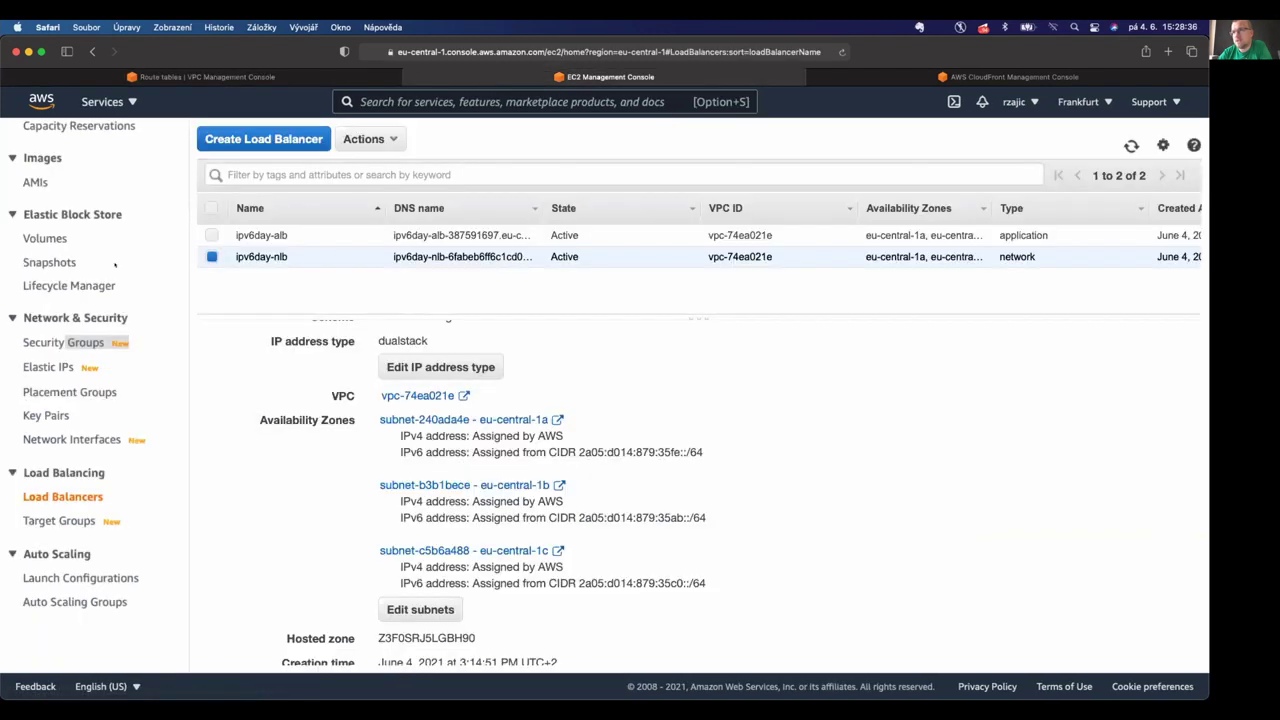
pyautogui.scroll(7, 100, 300)
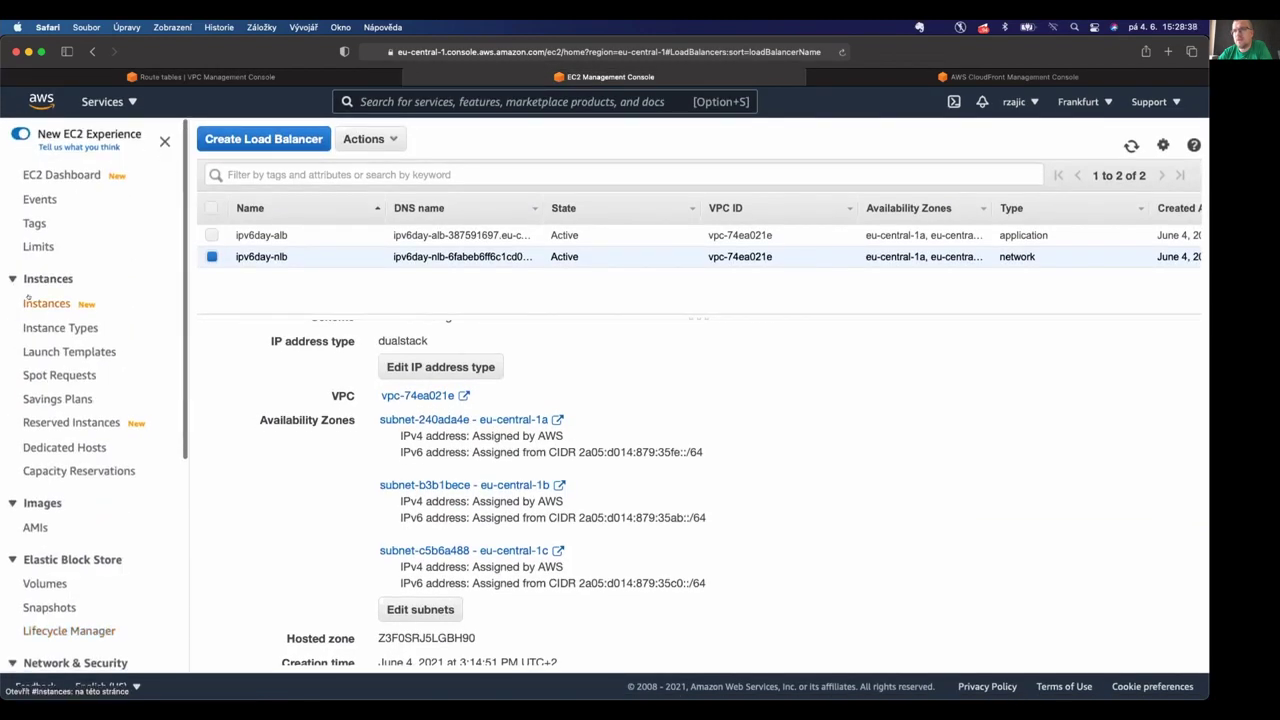
pyautogui.click(30, 300)
pyautogui.click(661, 220)
pyautogui.doubleClick(661, 220)
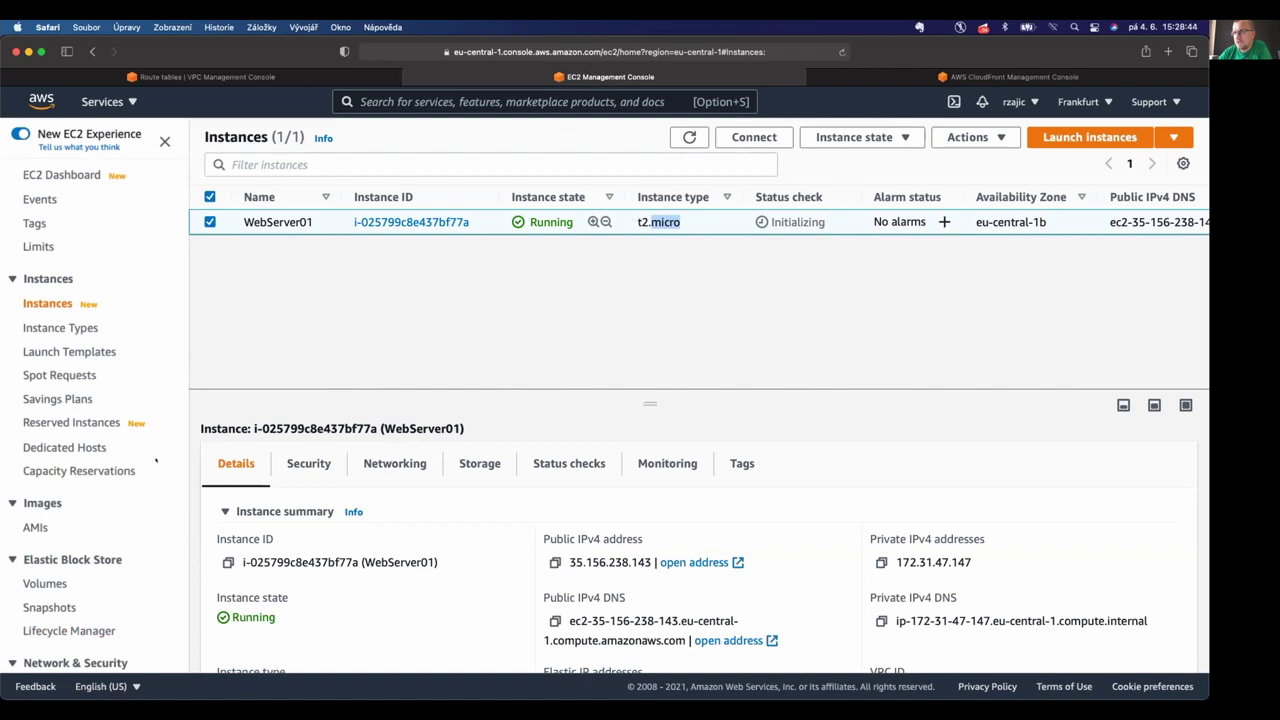
pyautogui.scroll(-5, 120, 450)
pyautogui.click(73, 467)
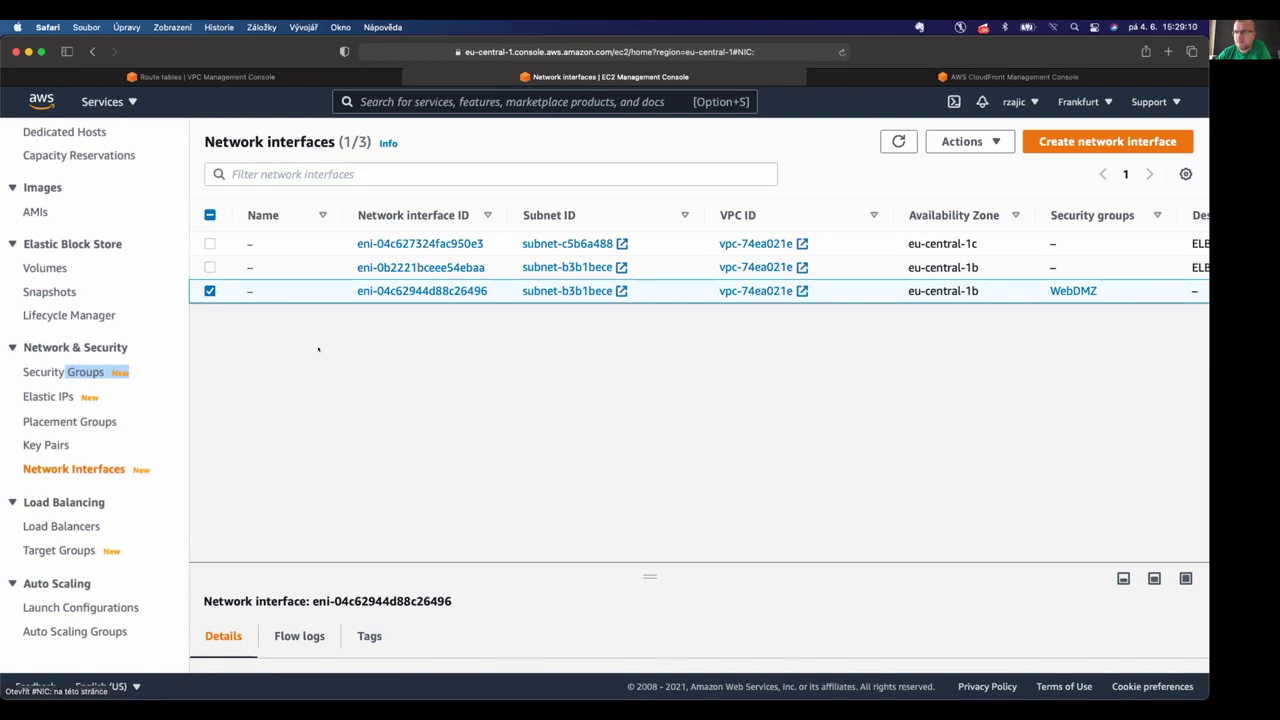
# Revisit the CloudFront distributions list, then switch to iTerm2 and rerun the last host lookup of the distribution's domain.
pyautogui.click(921, 77)
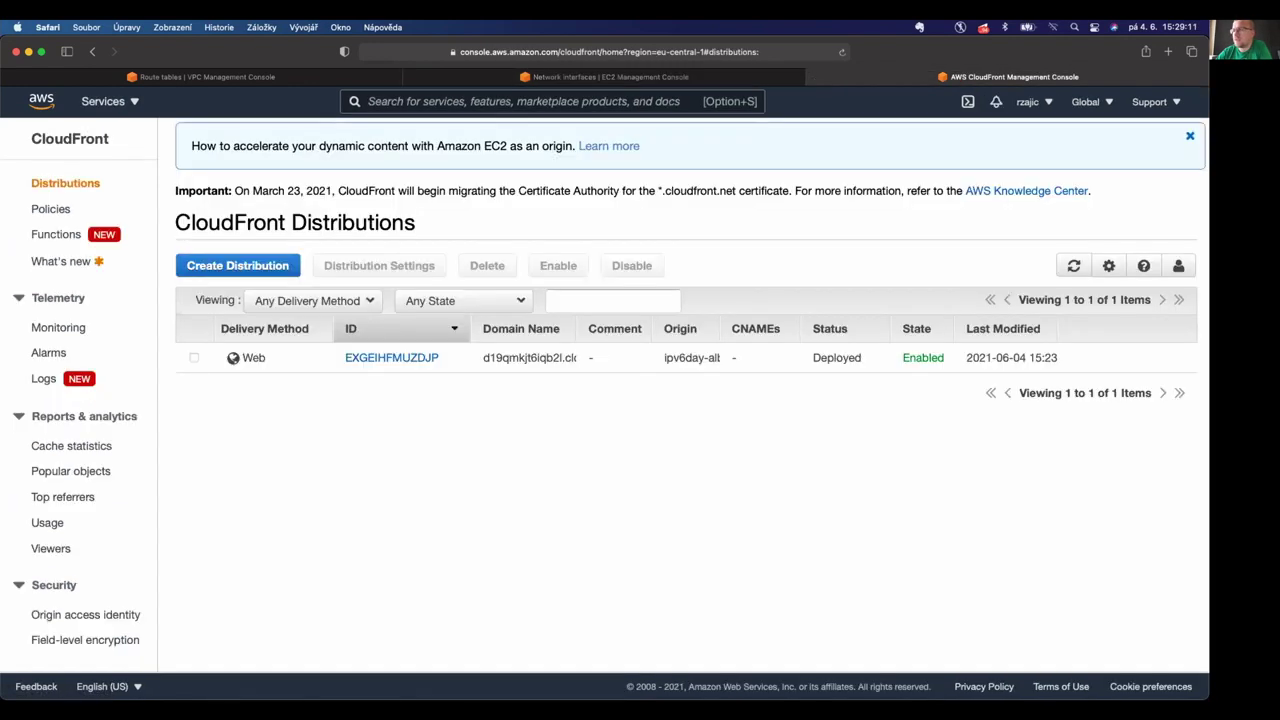
pyautogui.click(783, 683)
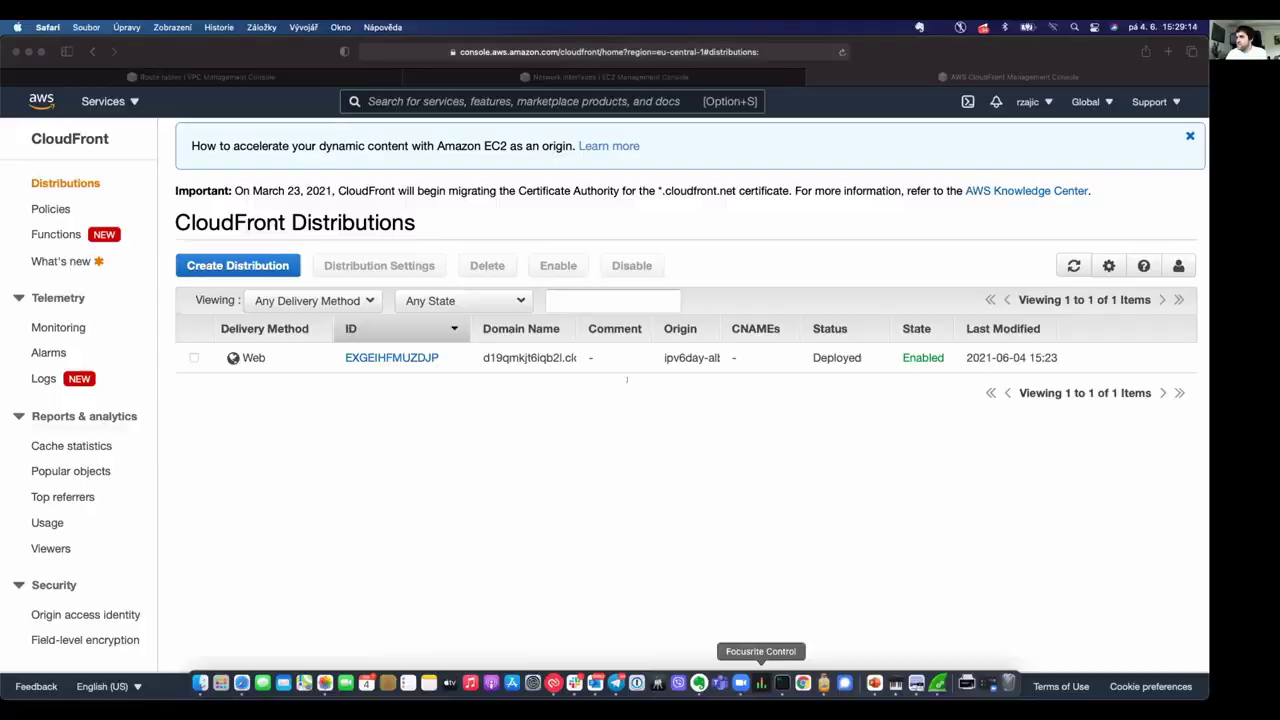
pyautogui.press('Up')
pyautogui.press('Return')
pyautogui.press('Up')
pyautogui.hotkey('ctrl', 'a')
pyautogui.press('Right')
pyautogui.press('Right')
pyautogui.press('Right')
pyautogui.press('Right')
pyautogui.press('Right')
pyautogui.press('BackSpace')
pyautogui.press('BackSpace')
pyautogui.press('BackSpace')
pyautogui.press('BackSpace')
pyautogui.press('BackSpace')
pyautogui.write('curl -v http://')
pyautogui.hotkey('ctrl', 'e')
pyautogui.write('/')
pyautogui.press('Return')
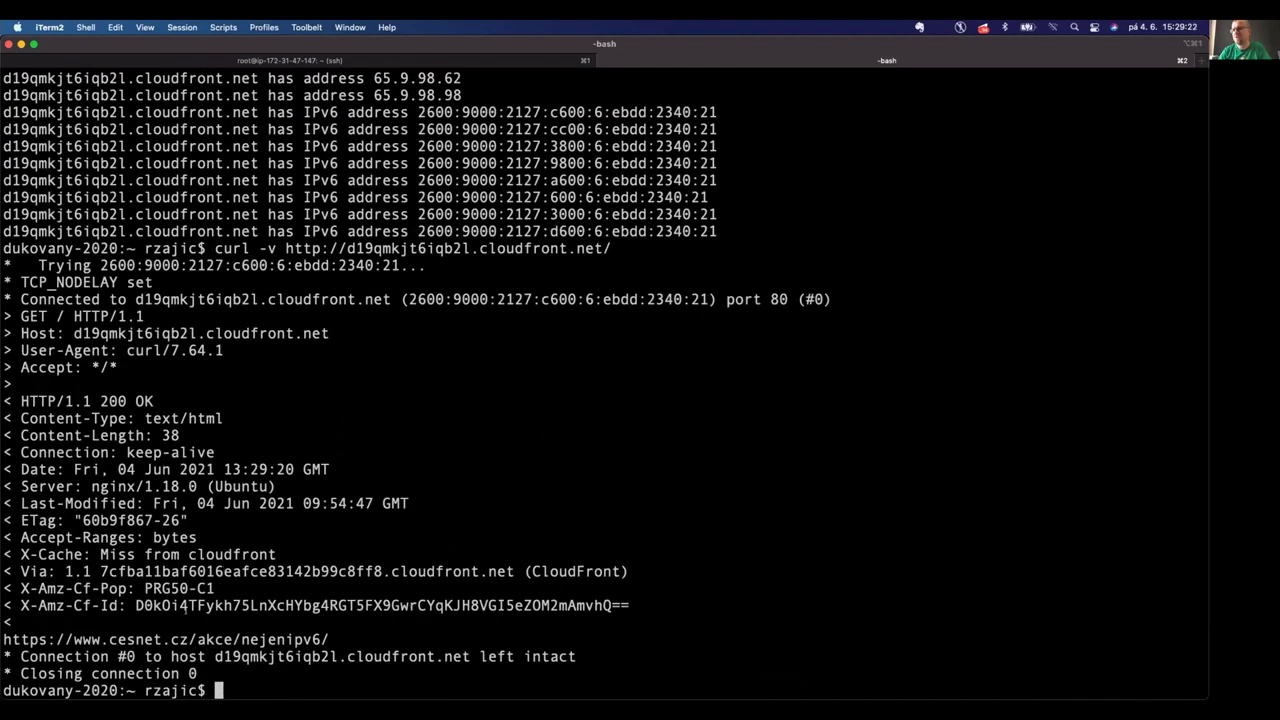
# Examine the returned page content and the X-Amz-Cf-Pop, X-Amz-Cf-Id and Via headers in the curl output.
pyautogui.tripleClick(190, 639)
pyautogui.doubleClick(70, 588)
pyautogui.doubleClick(179, 588)
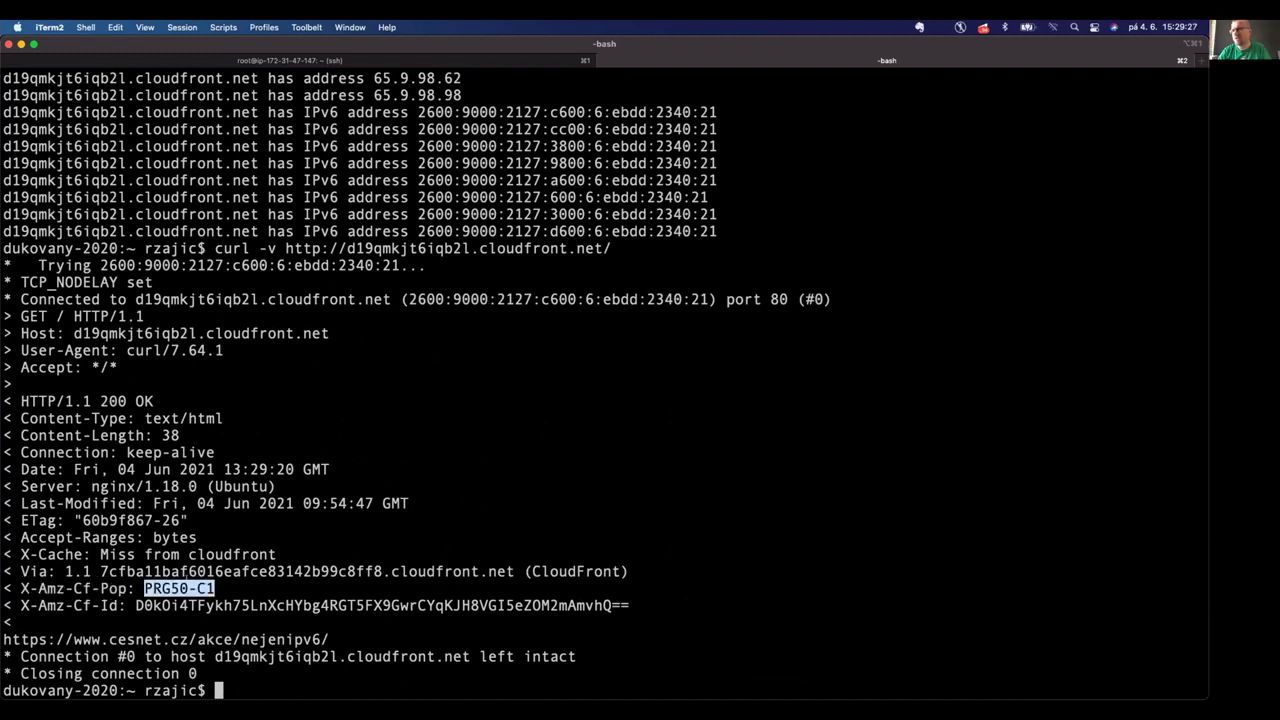
pyautogui.doubleClick(373, 605)
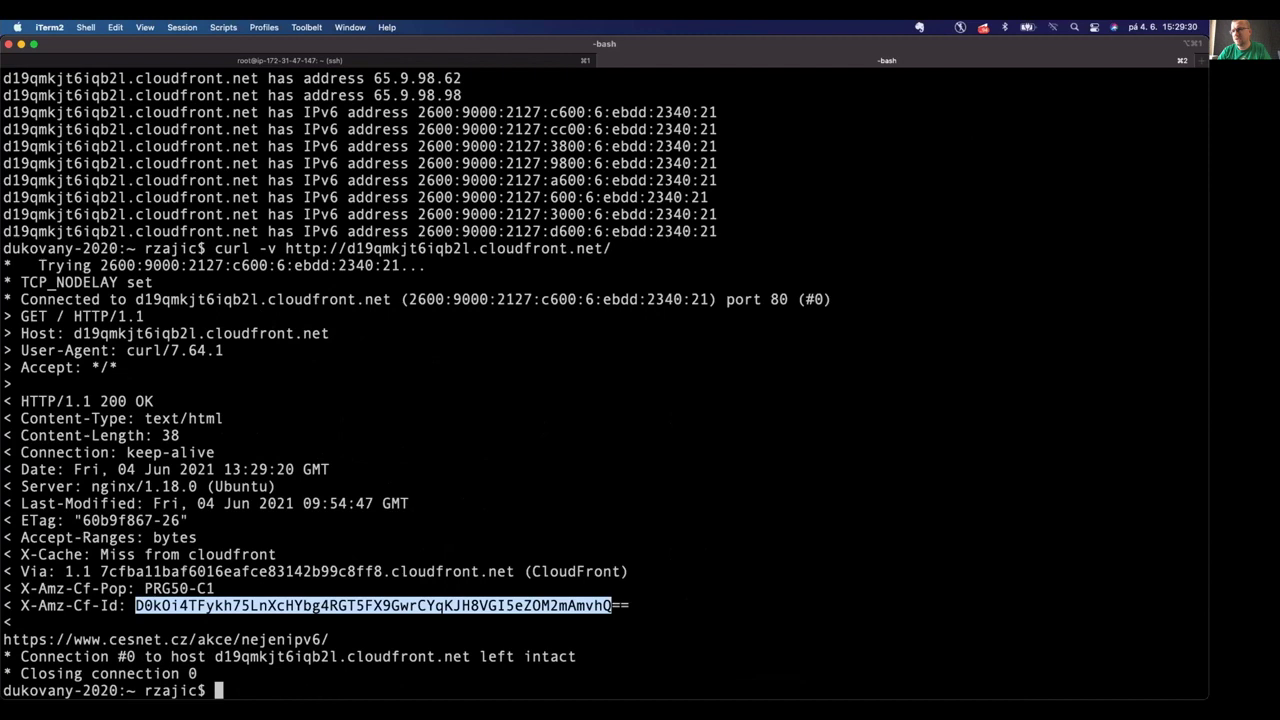
pyautogui.doubleClick(307, 571)
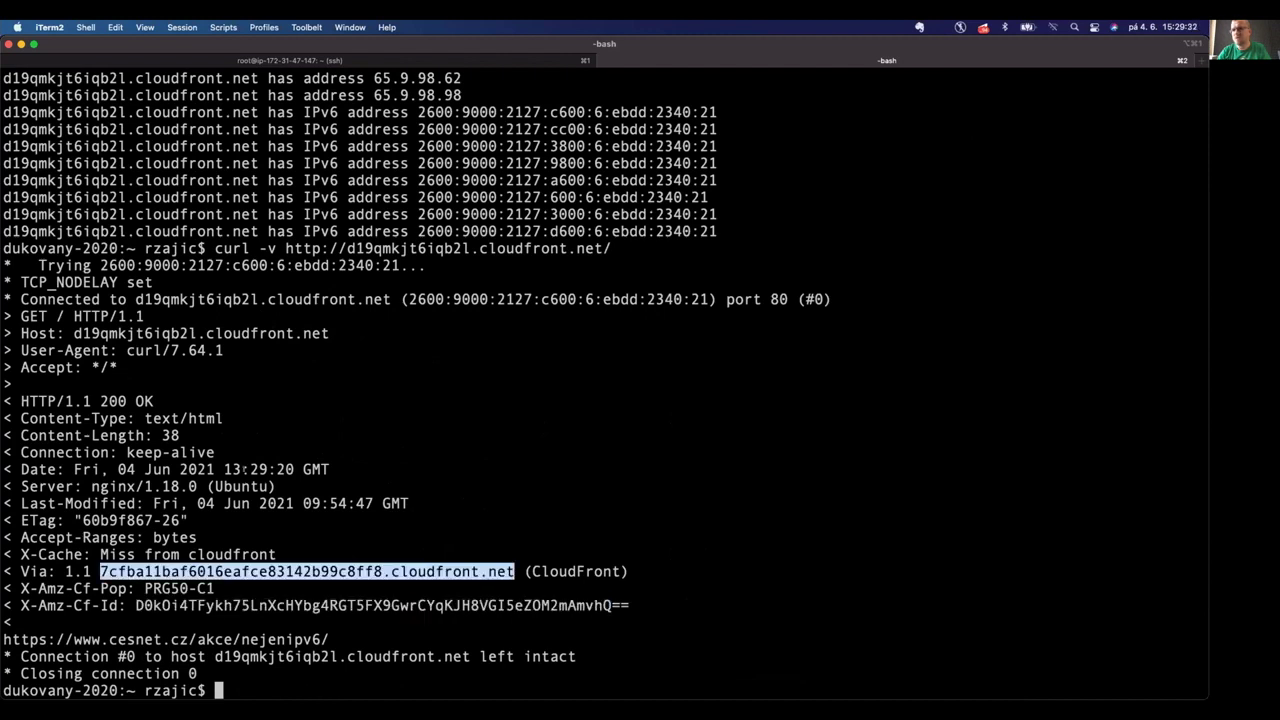
# In the web server's SSH session in iTerm2, start tcpdump -nn -i any tcp port 80.
pyautogui.press('super+Tab')
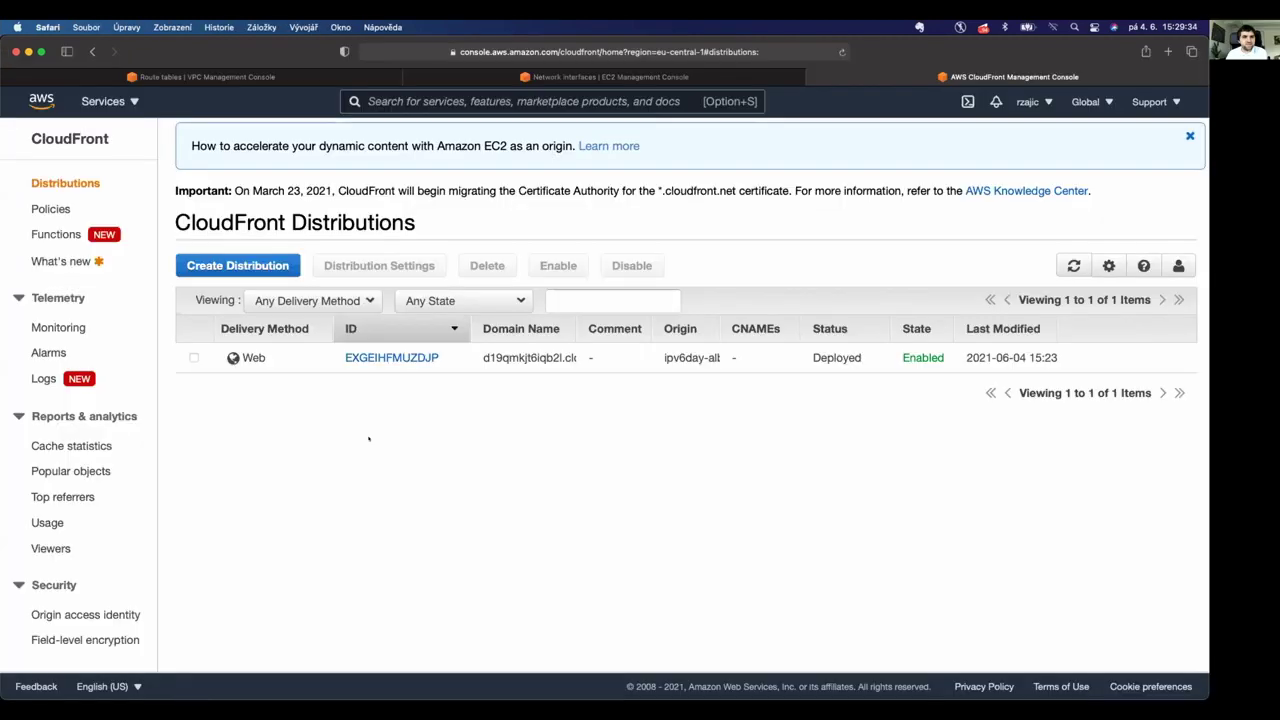
pyautogui.press('super+Tab')
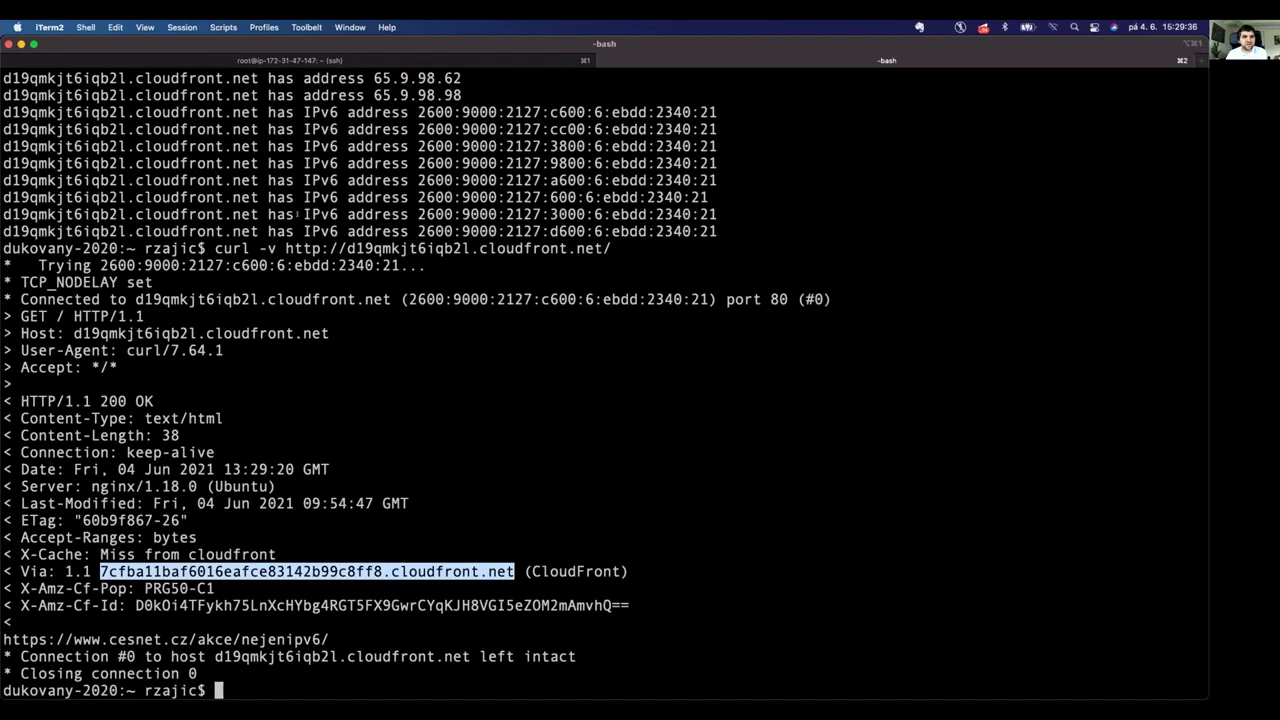
pyautogui.click(265, 60)
pyautogui.press('Return')
pyautogui.press('Return')
pyautogui.press('Return')
pyautogui.press('Return')
pyautogui.press('Return')
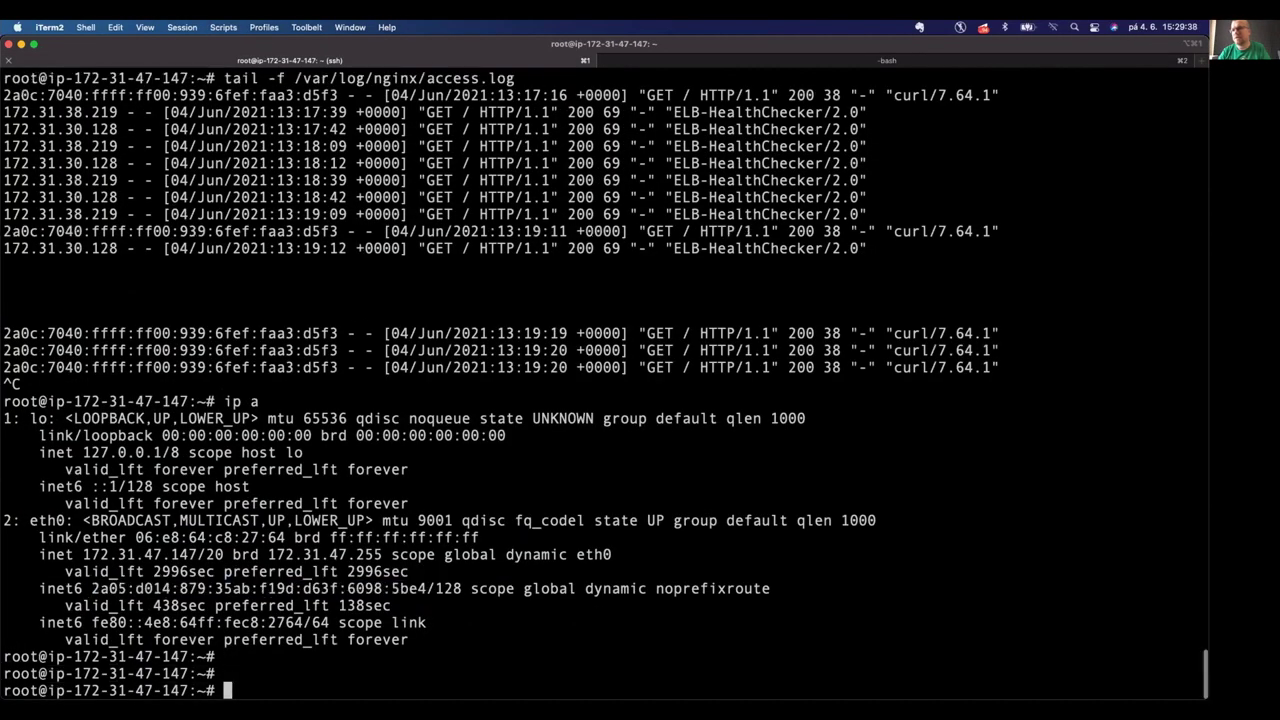
pyautogui.press('Up')
pyautogui.press('Up')
pyautogui.press('Return')
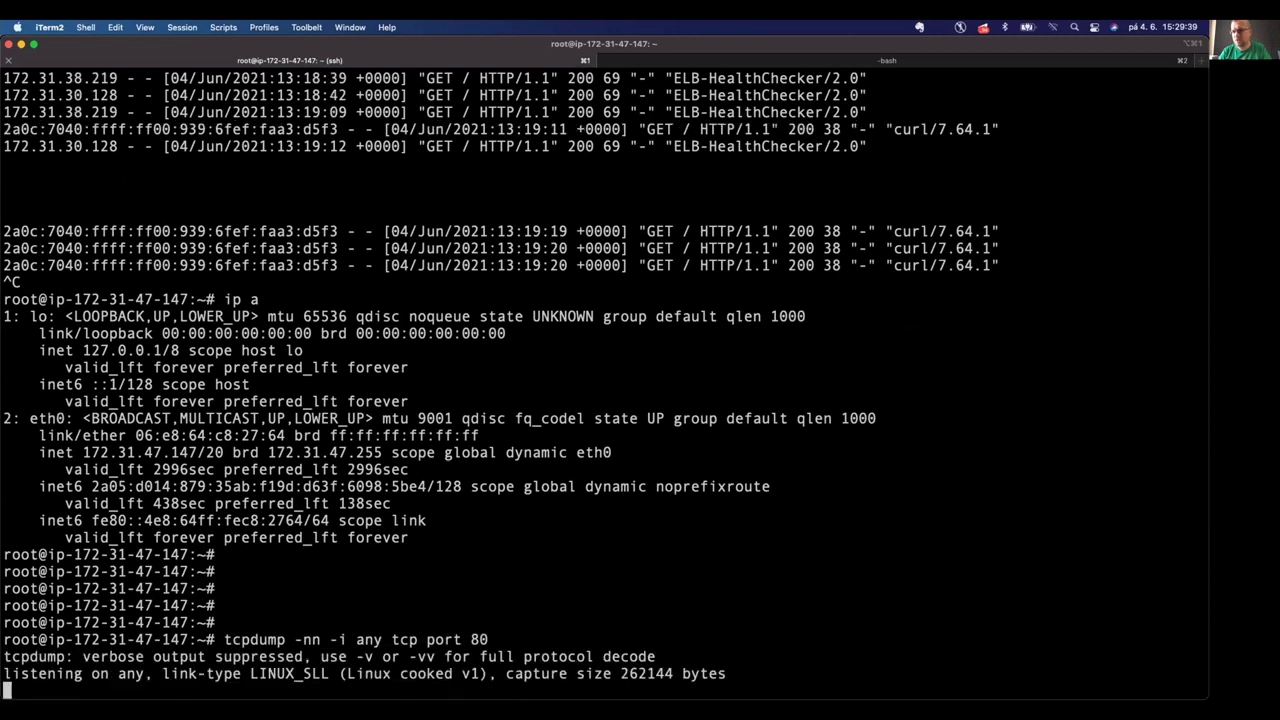
# Rerun curl -v on the CloudFront distribution's root URL, then check the server's port 80 capture and add blank lines below its output.
pyautogui.press('super+2')
pyautogui.press('Up')
pyautogui.press('Return')
pyautogui.press('super+1')
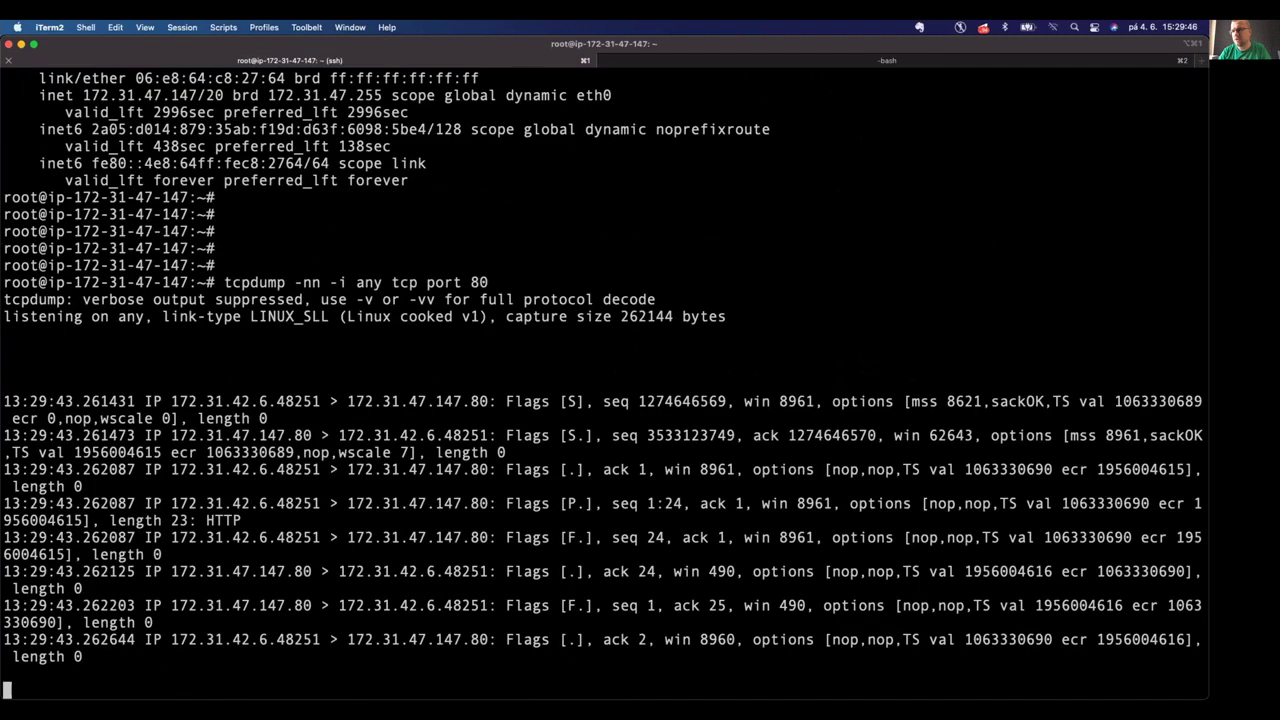
pyautogui.press('Return')
pyautogui.press('Return')
pyautogui.press('Return')
# Request the path /d from the CloudFront distribution with curl -v and check the server's packet capture.
pyautogui.press('super+2')
pyautogui.press('Up')
pyautogui.write('d')
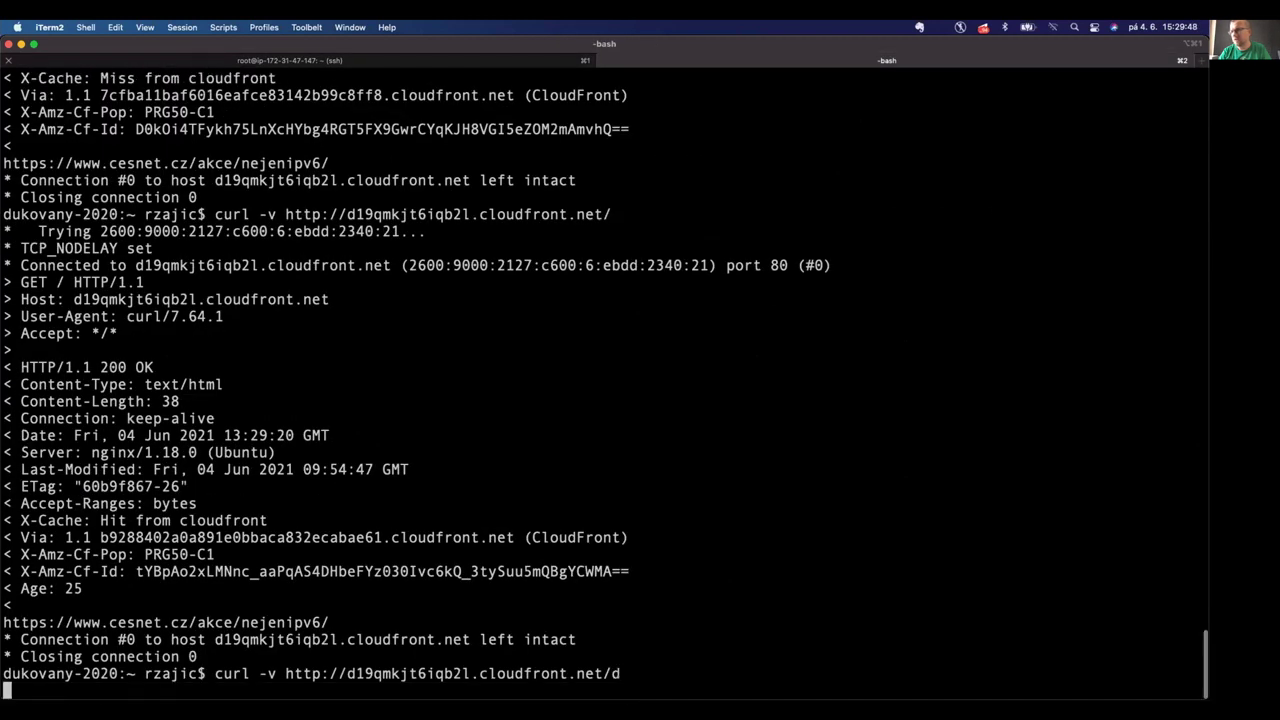
pyautogui.press('Return')
pyautogui.press('super+1')
pyautogui.press('super+2')
# Change the requested path to /x and run curl -v against the distribution again.
pyautogui.press('Up')
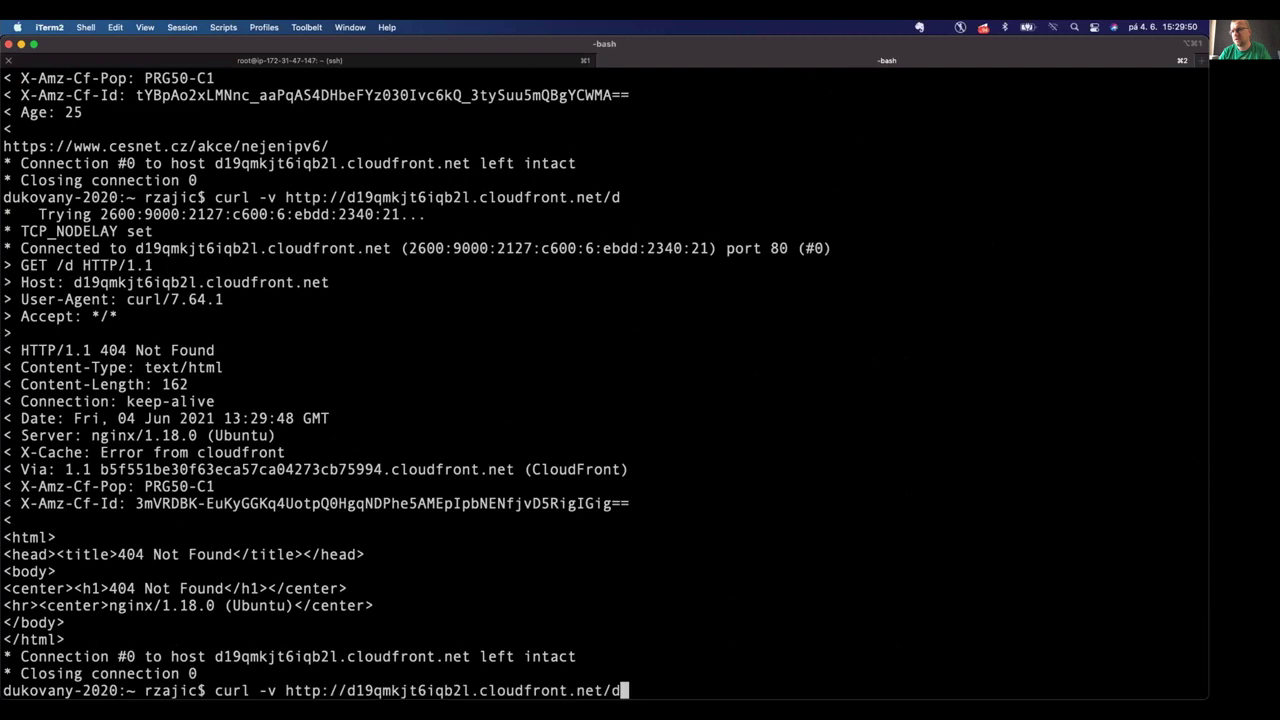
pyautogui.press('BackSpace')
pyautogui.write('x')
pyautogui.press('Return')
# Stop the server's port 80 capture and start tcpdump -nn -i any tcp port 81 instead.
pyautogui.press('super+1')
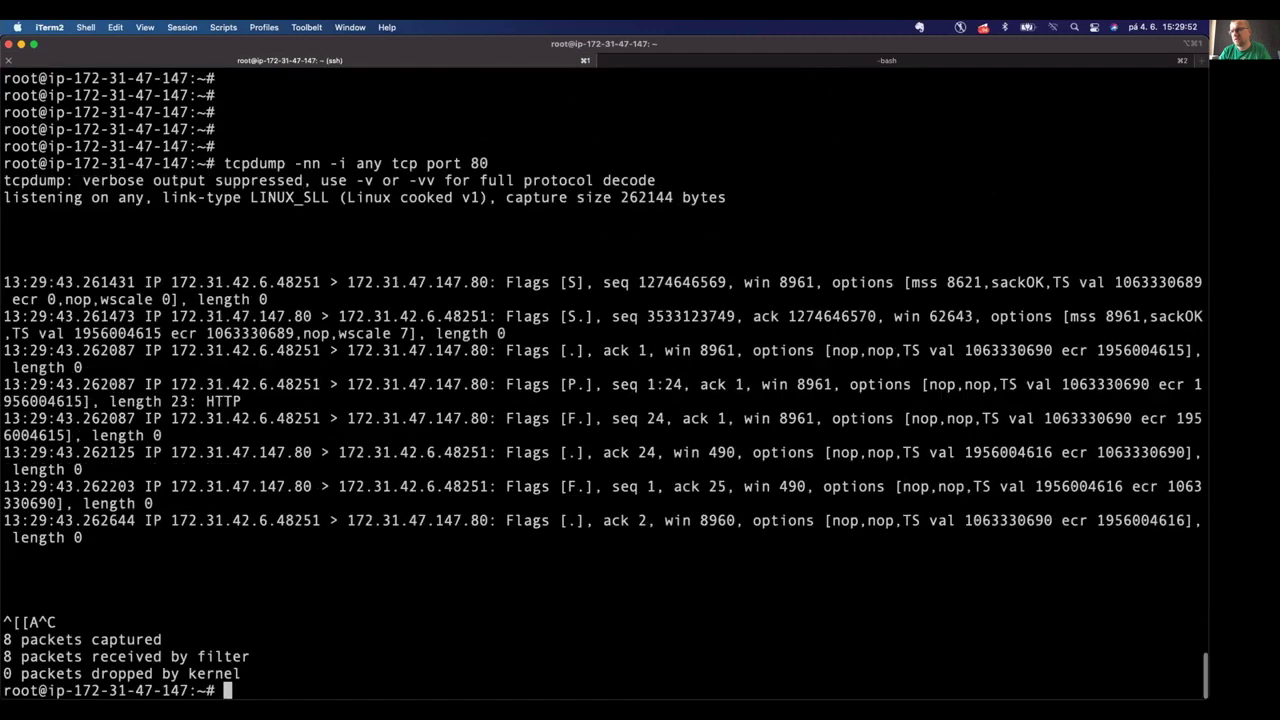
pyautogui.press('Up')
pyautogui.press('BackSpace')
pyautogui.write('1')
pyautogui.press('Return')
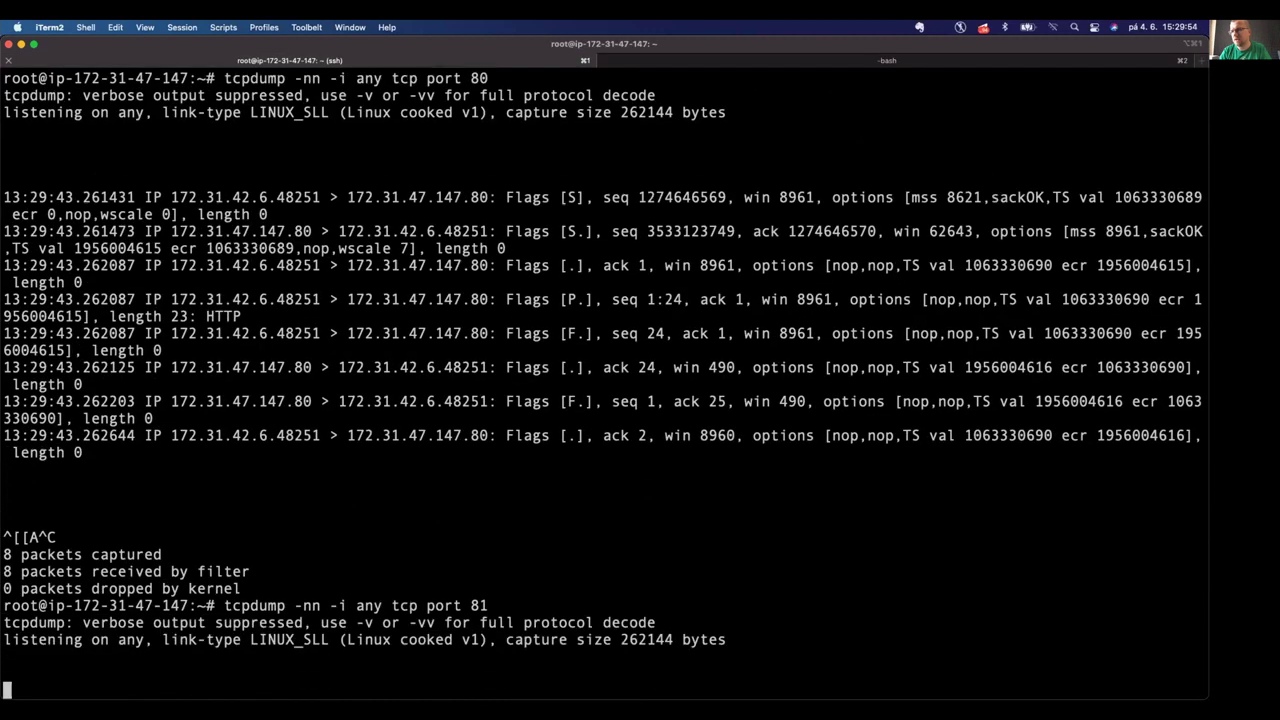
# Repeat the curl request for /x and check the server's port 81 capture for traffic.
pyautogui.press('super+2')
pyautogui.press('Up')
pyautogui.press('Return')
pyautogui.press('super+1')
pyautogui.press('super+2')
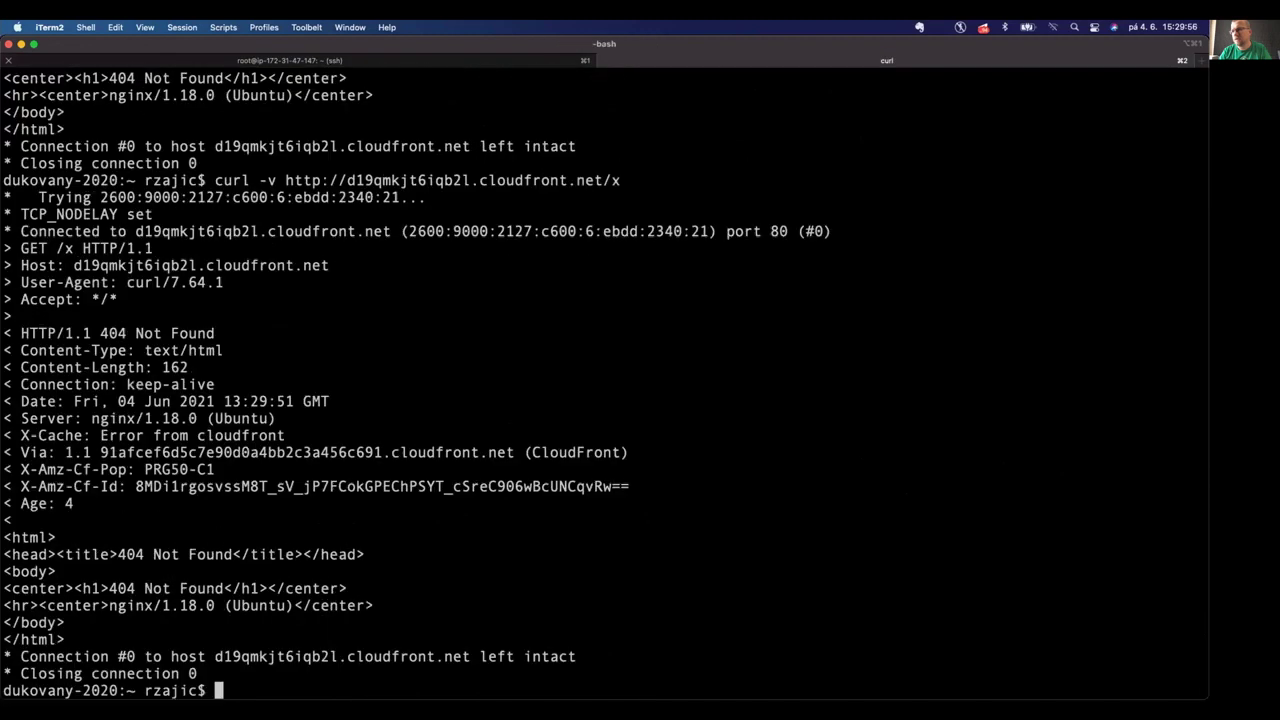
pyautogui.press('Up')
pyautogui.press('BackSpace')
pyautogui.write('sefsdf')
pyautogui.press('Return')
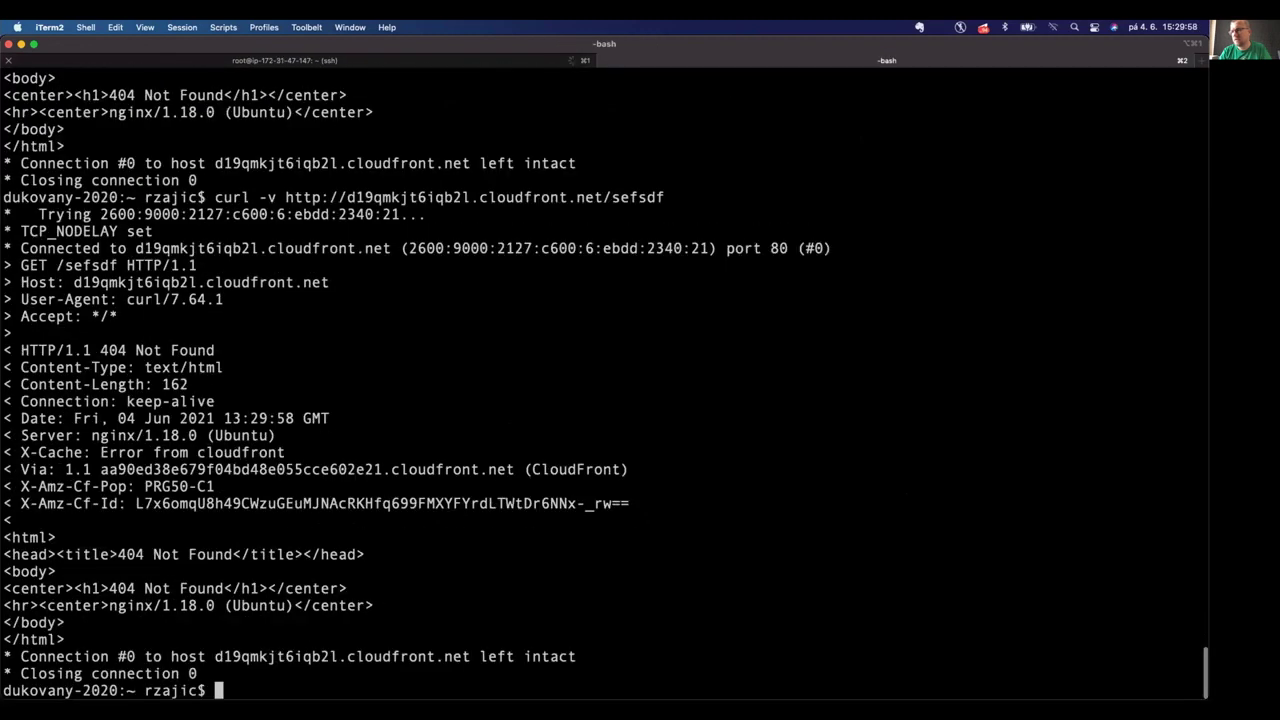
# Examine the source and destination addresses of the packets in the server's port 81 tcpdump output.
pyautogui.press('super+1')
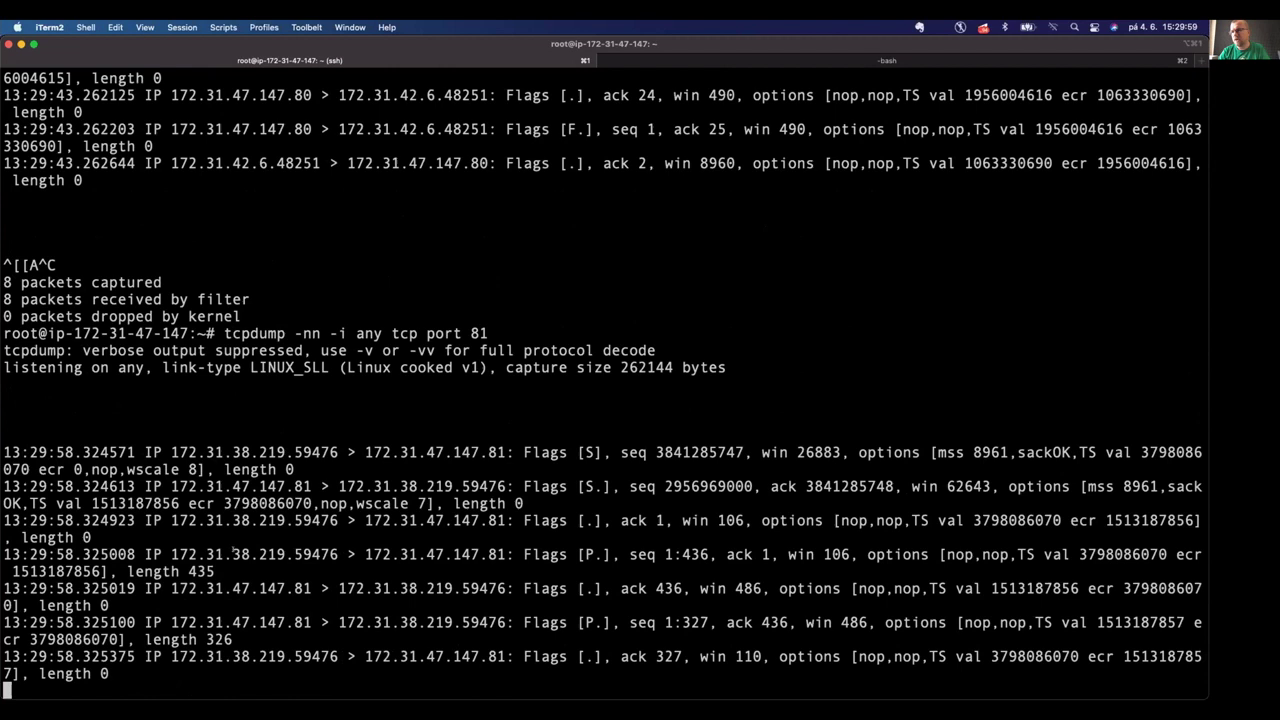
pyautogui.doubleClick(207, 554)
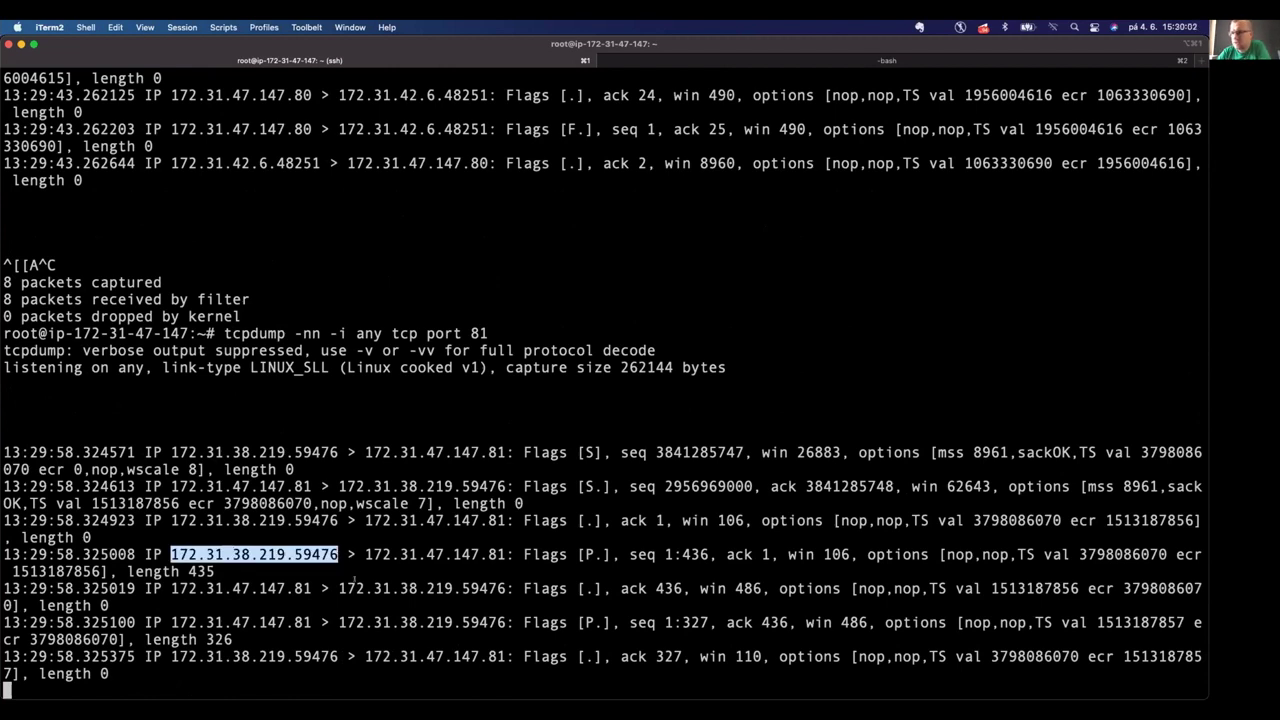
pyautogui.doubleClick(435, 554)
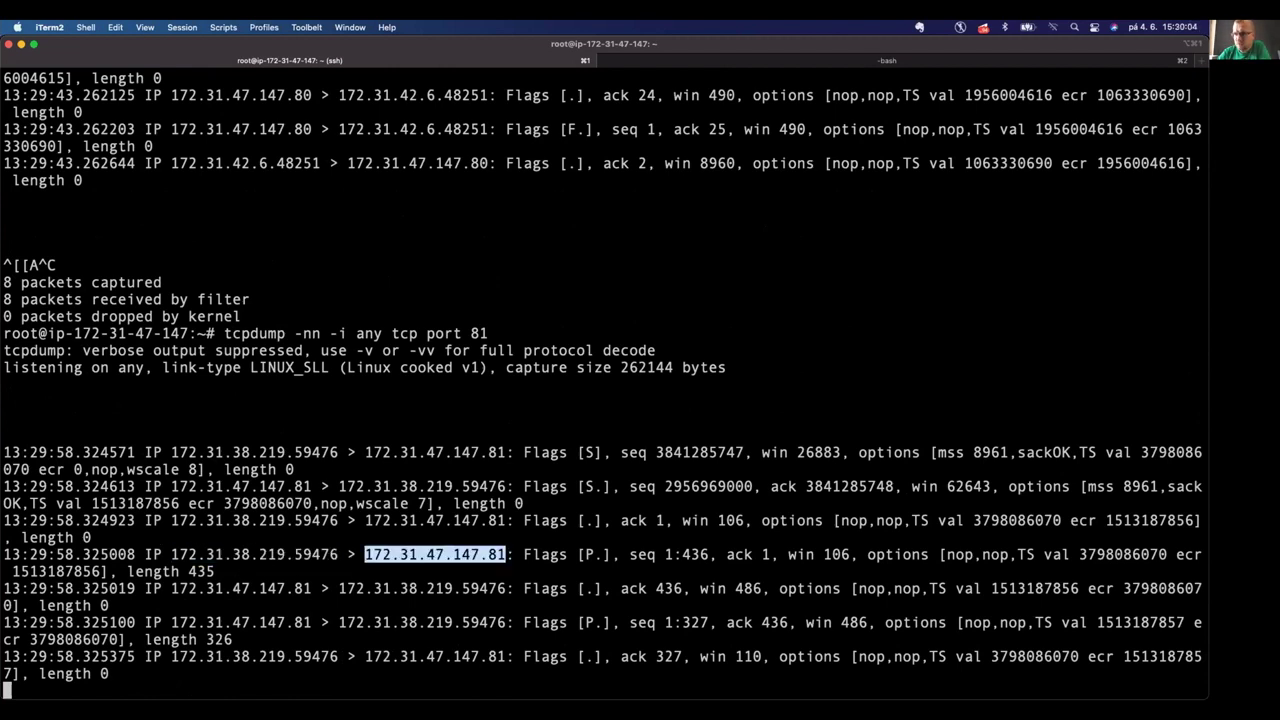
pyautogui.doubleClick(240, 588)
pyautogui.doubleClick(397, 588)
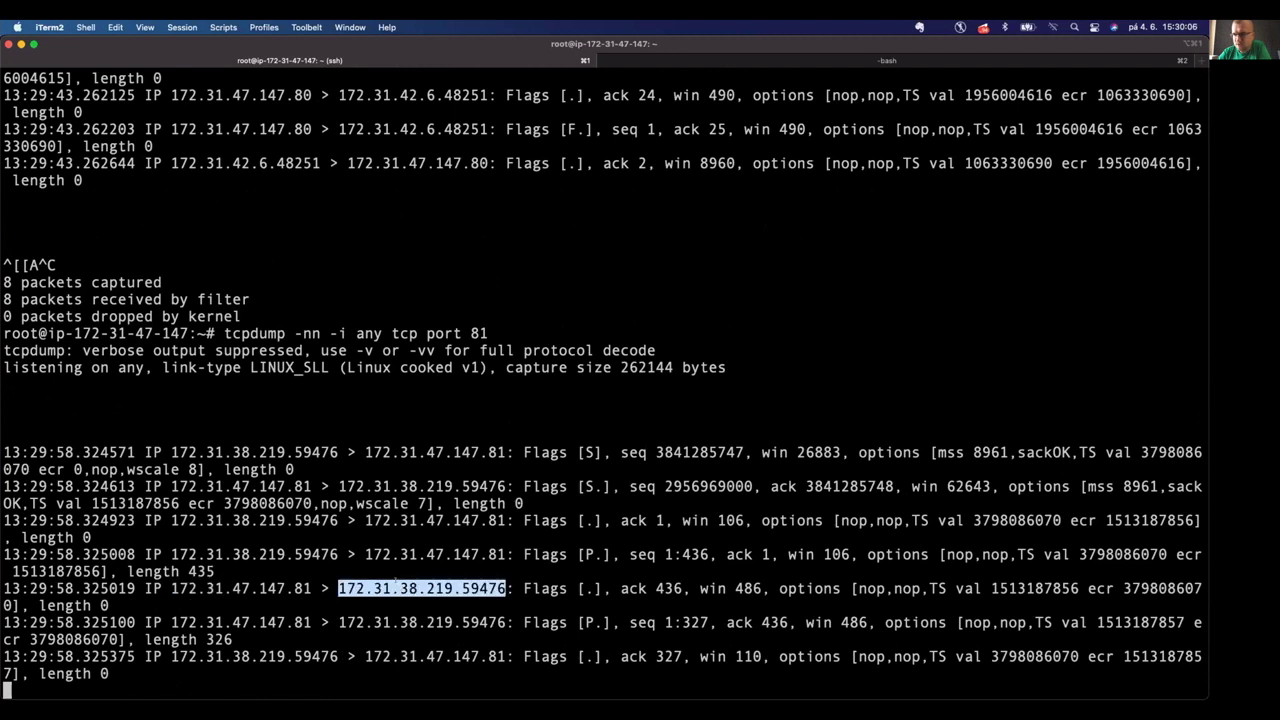
pyautogui.click(215, 617)
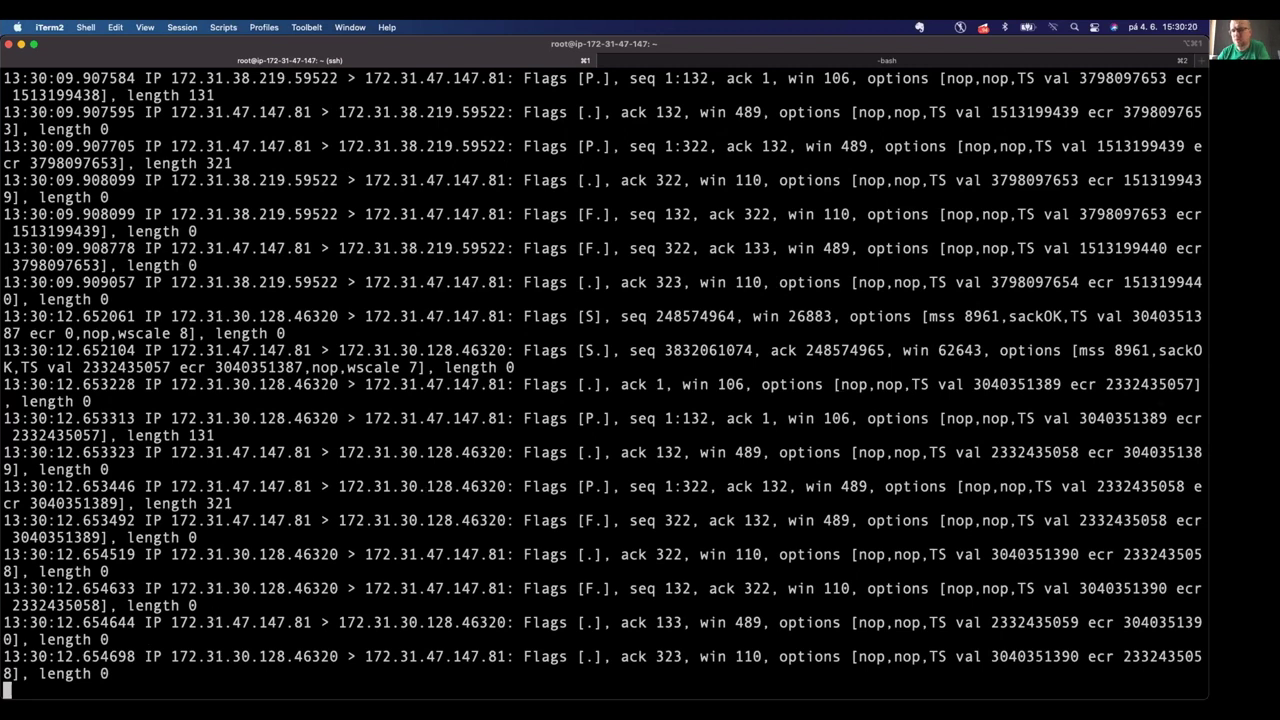
# Switch to Wireshark and clear the TCP stream display filter from the remote capture.
pyautogui.press('Return')
pyautogui.press('super+Tab')
pyautogui.press('super+Tab')
pyautogui.press('super+Tab')
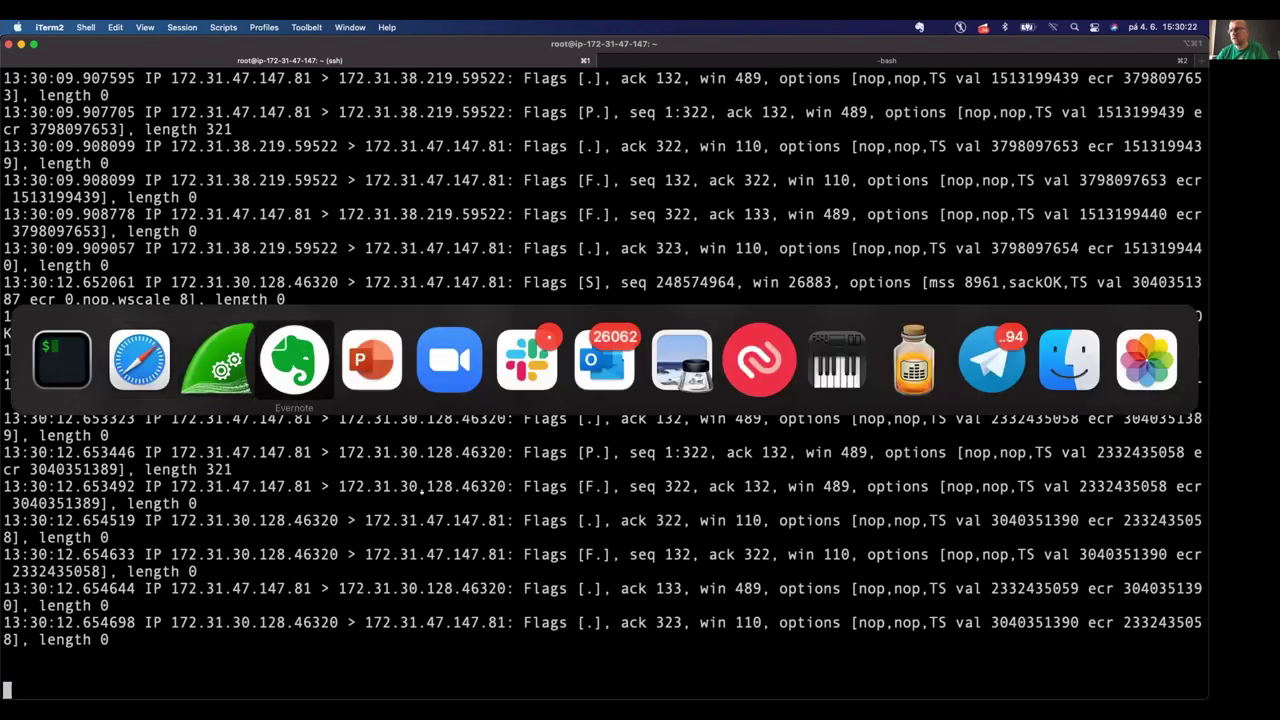
pyautogui.press('super+shift+Tab')
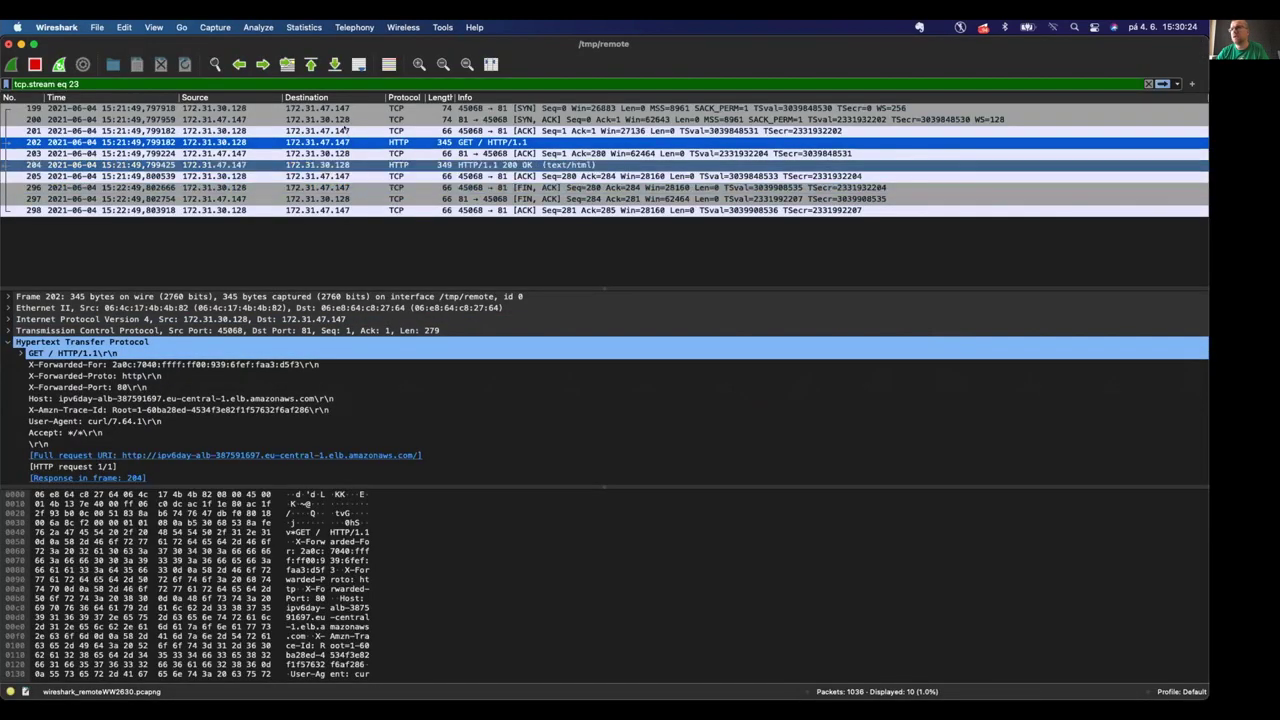
pyautogui.press('super+slash')
pyautogui.press('BackSpace')
pyautogui.press('Return')
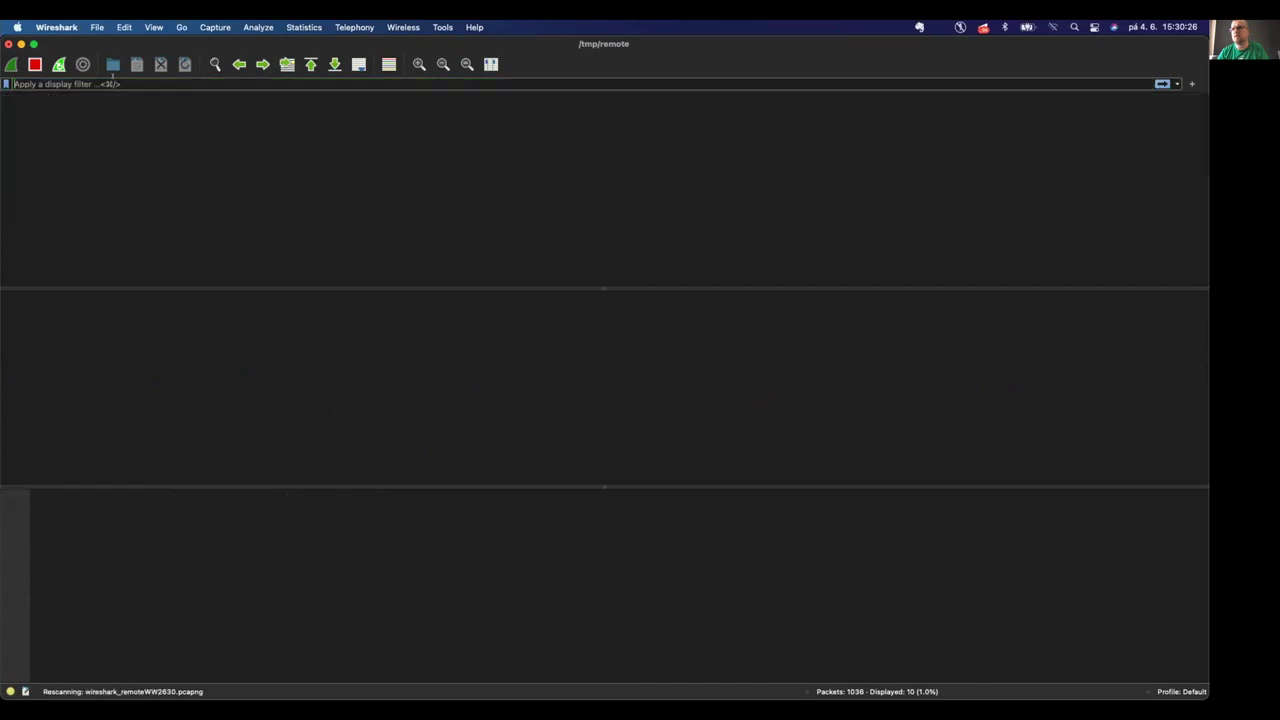
# Look through the unfiltered packet list in Wireshark from the first packet to the newest traffic.
pyautogui.scroll(15, 600, 190)
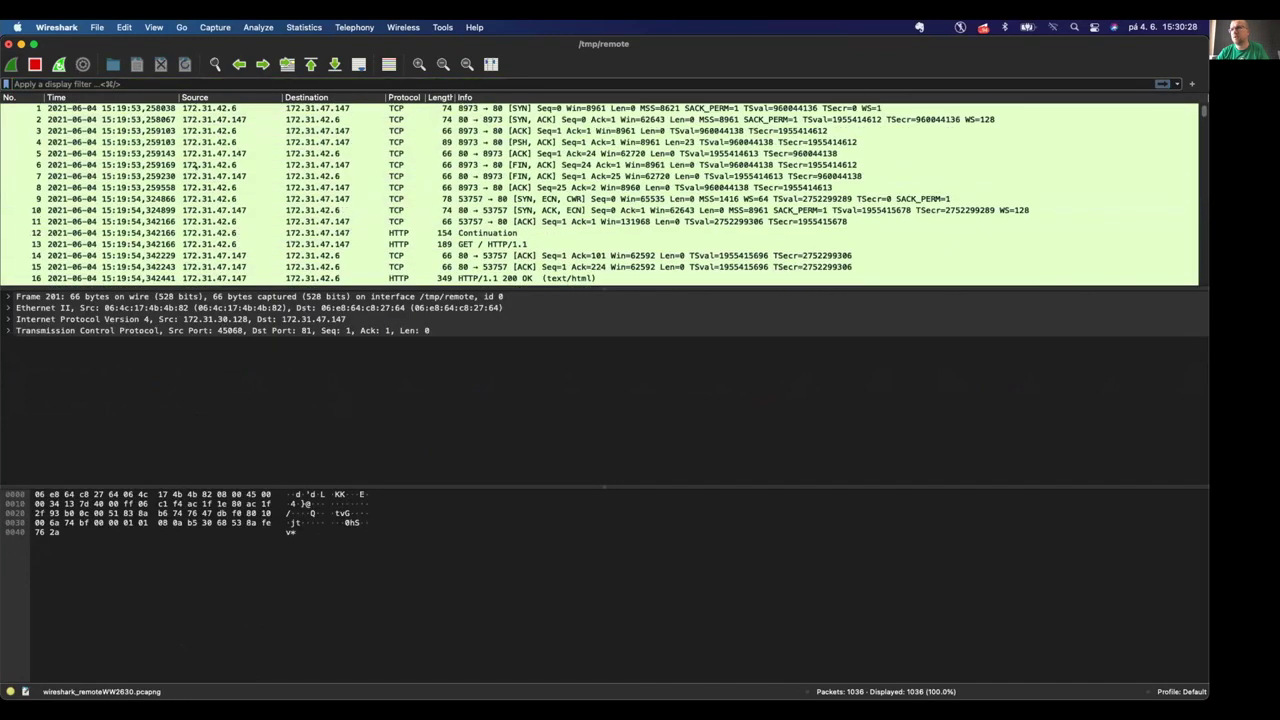
pyautogui.scroll(-20, 600, 190)
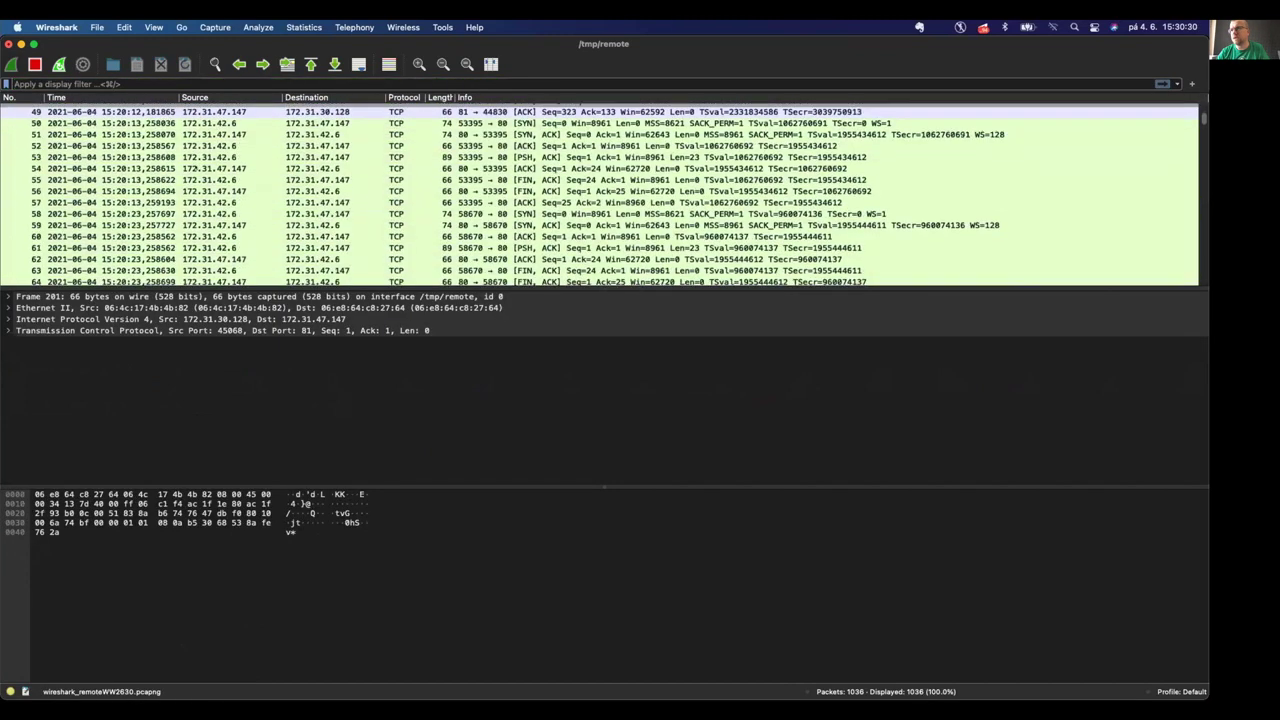
pyautogui.scroll(-20, 600, 190)
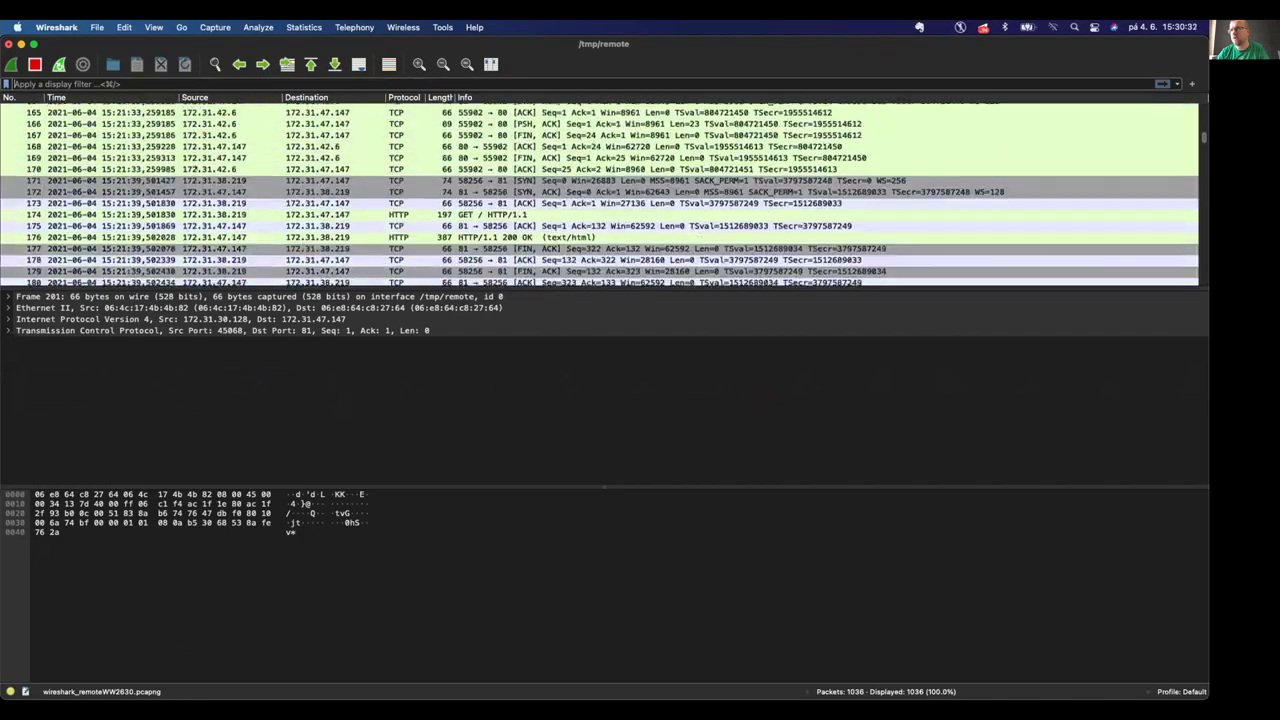
pyautogui.scroll(-20, 600, 190)
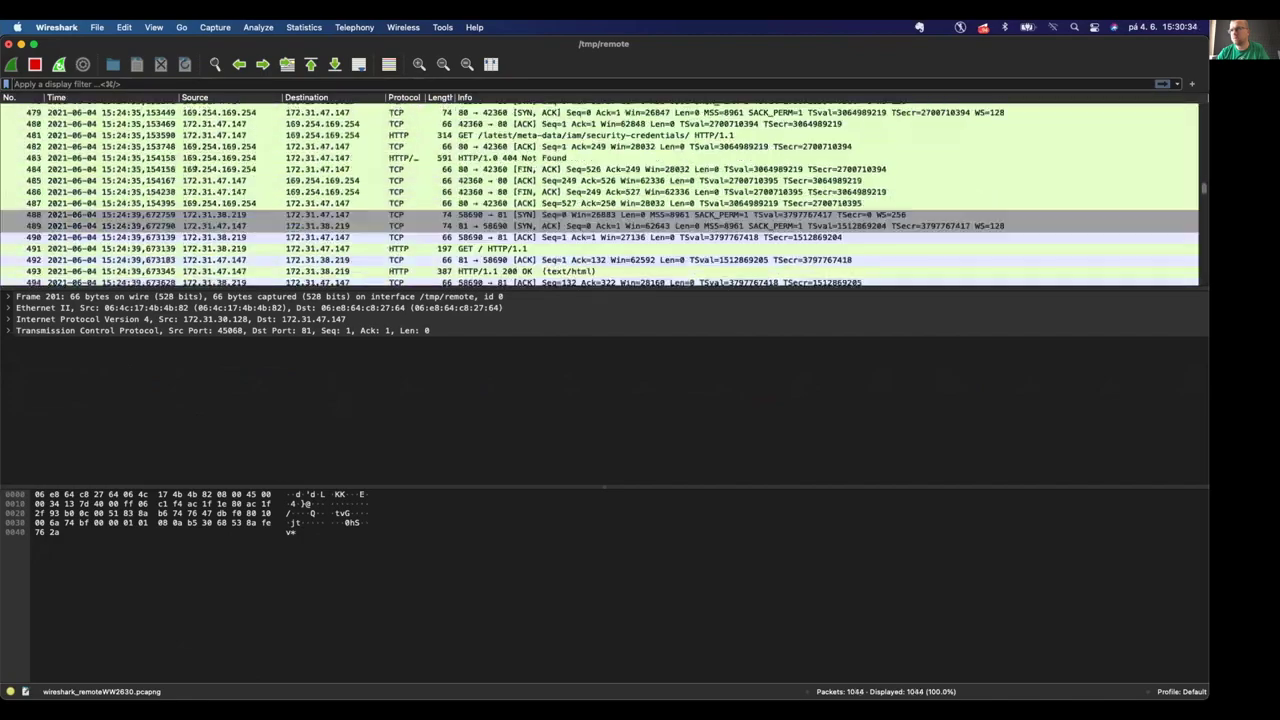
pyautogui.scroll(-20, 600, 190)
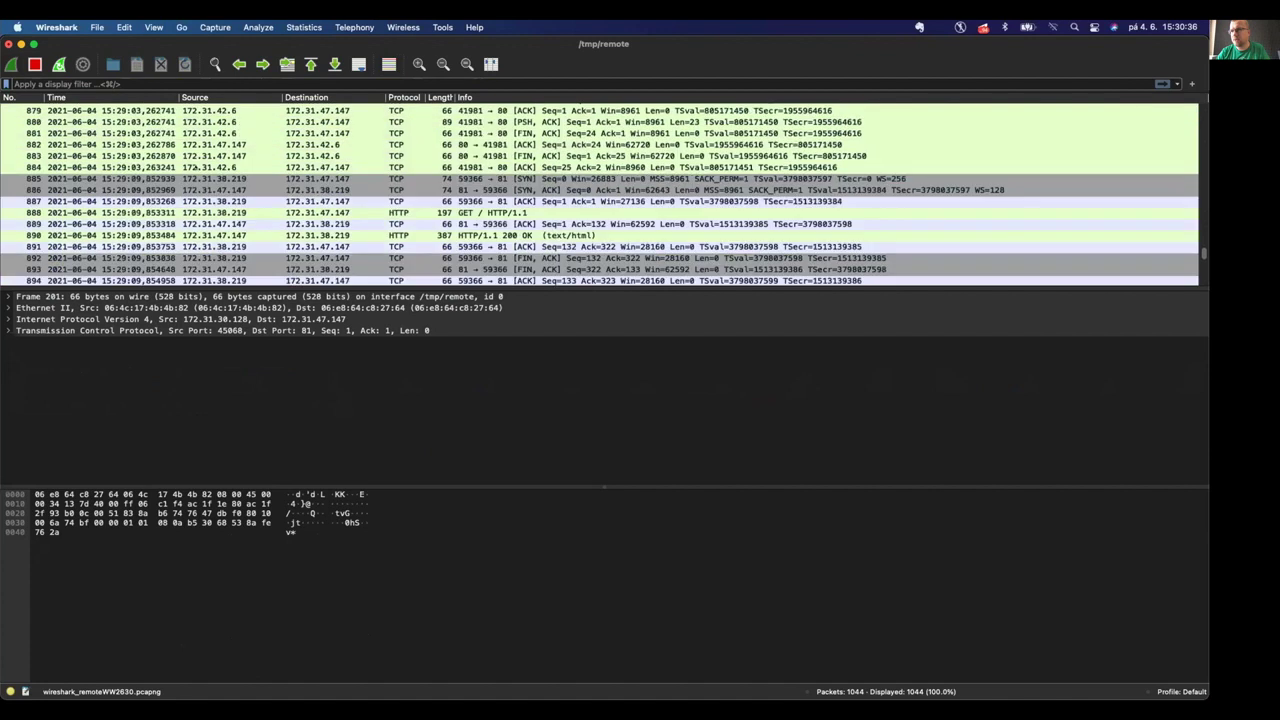
pyautogui.scroll(-12, 600, 190)
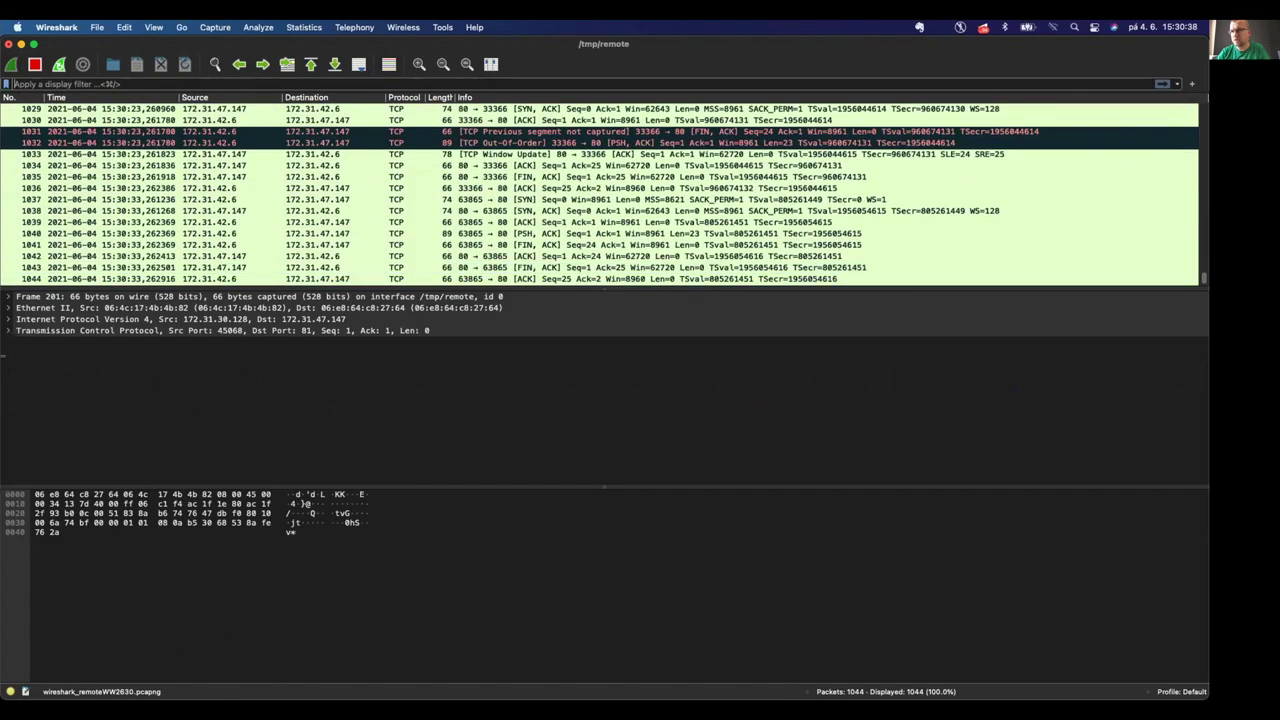
pyautogui.click(220, 330)
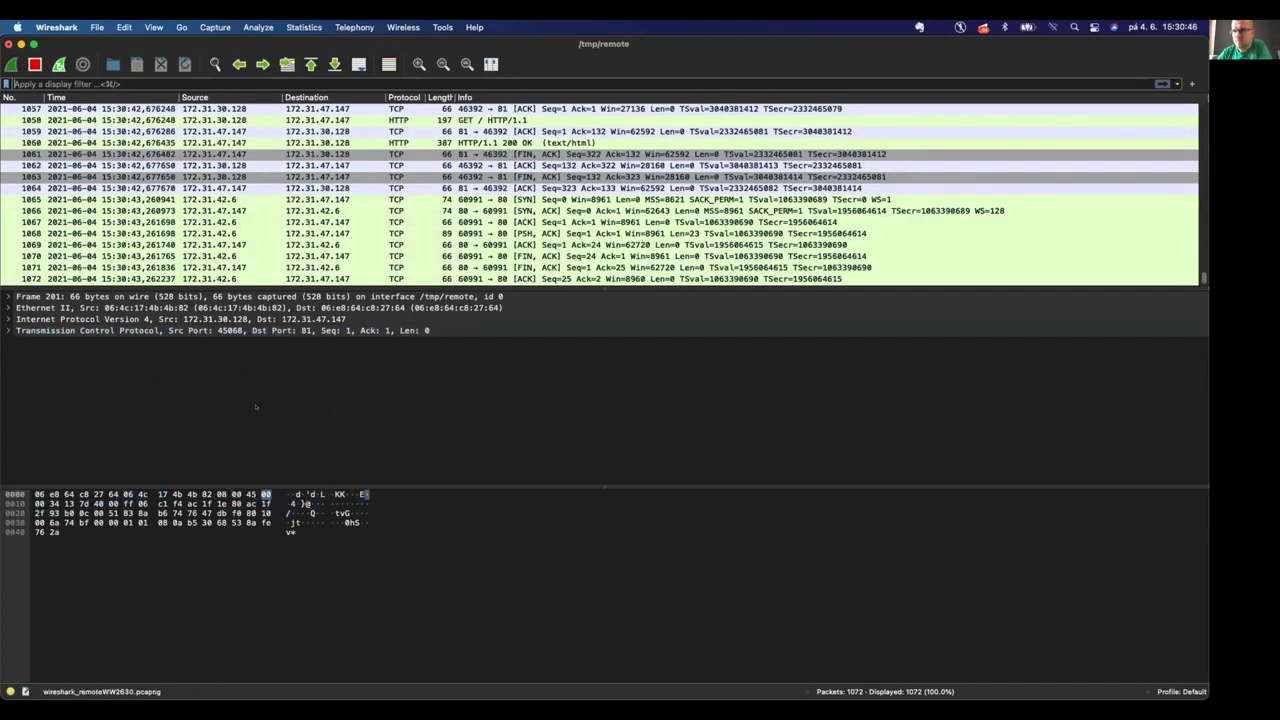
# Switch to Safari and return to the CloudFront distributions list.
pyautogui.press('super+Tab')
pyautogui.press('Tab')
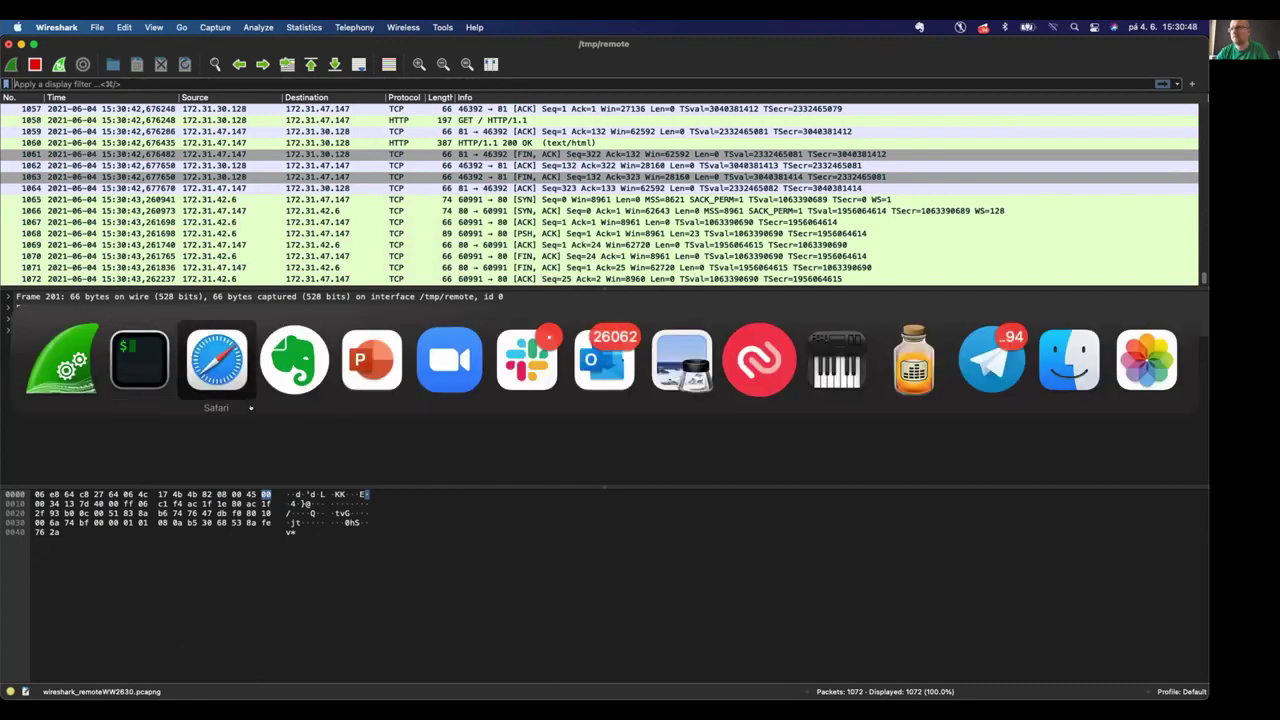
pyautogui.press('Tab')
pyautogui.press('Tab')
pyautogui.press('Tab')
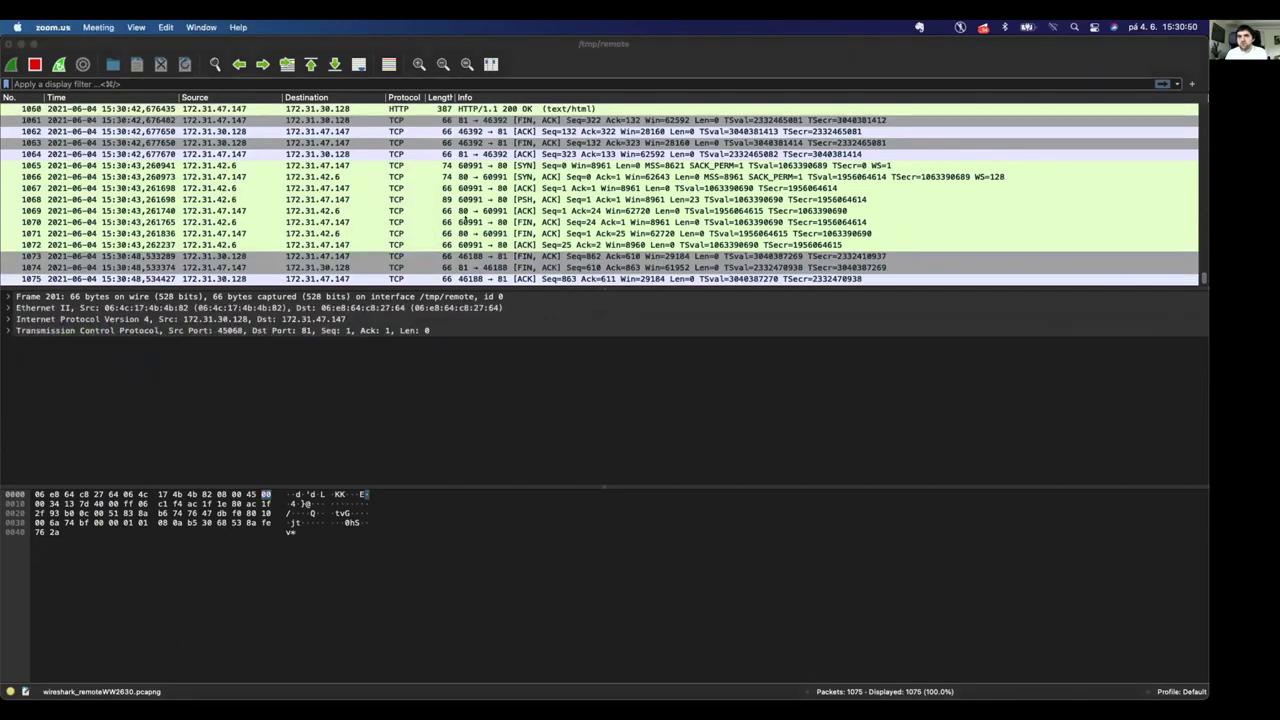
pyautogui.press('super+Tab')
pyautogui.press('Tab')
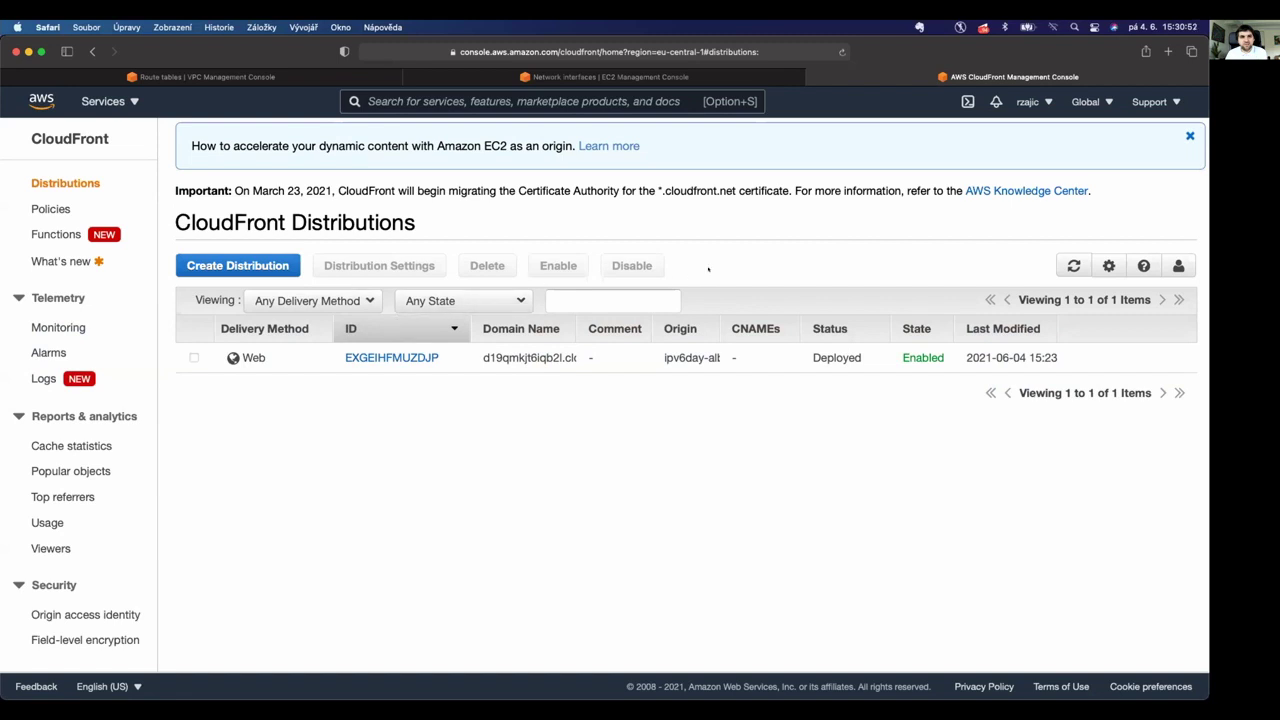